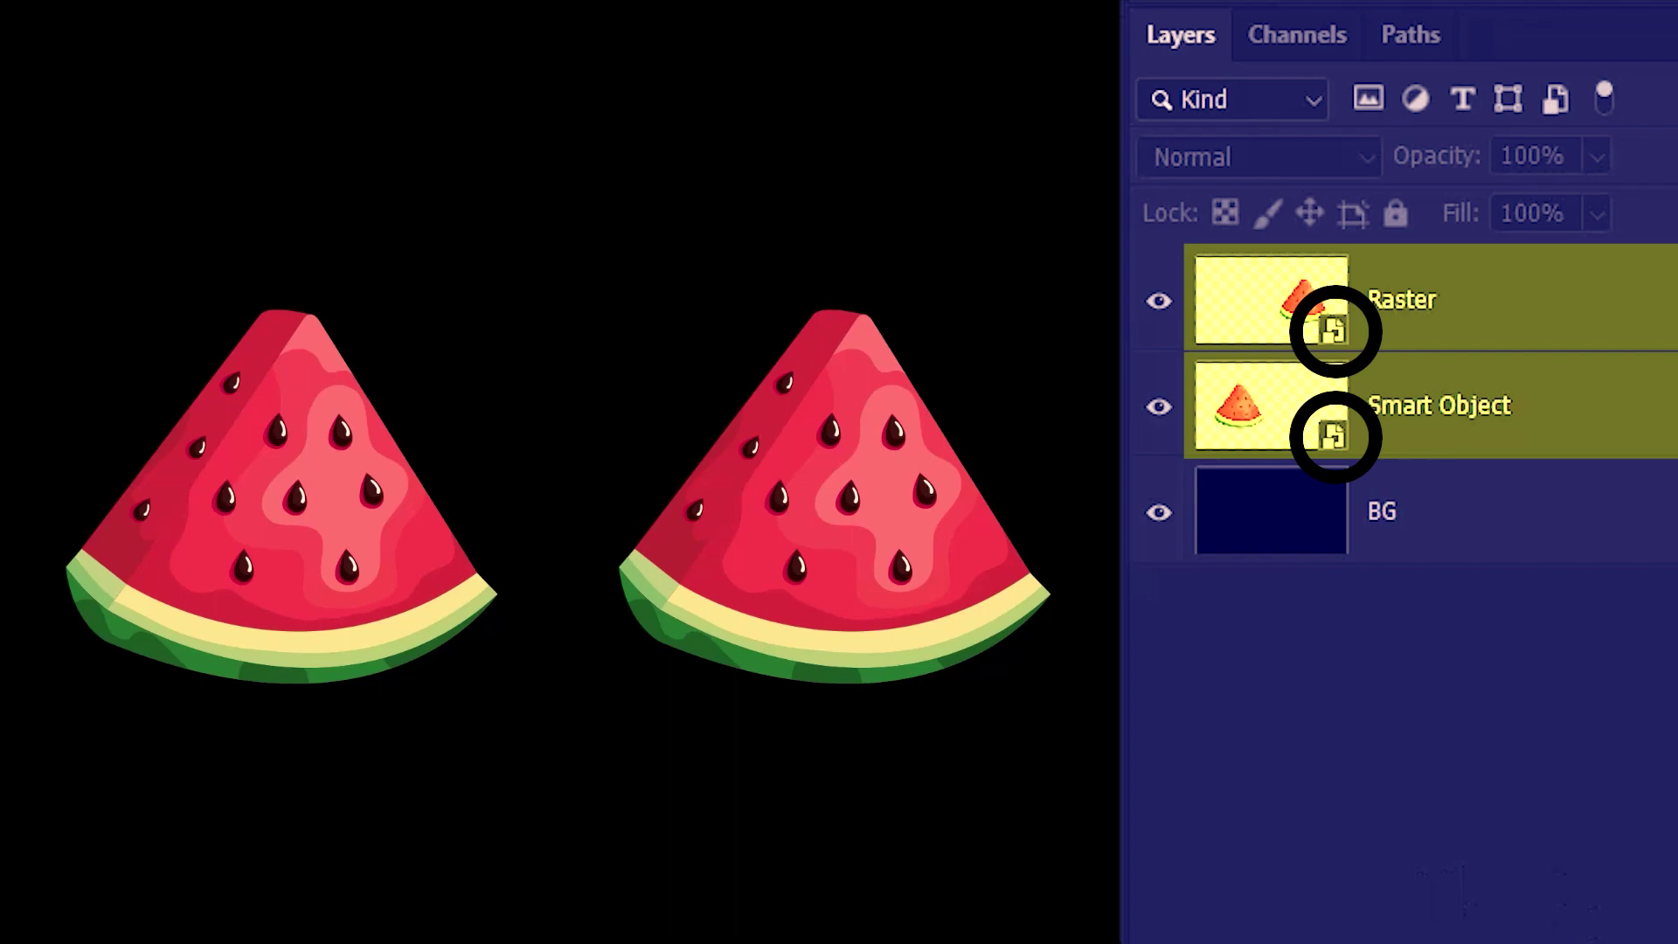
Rasterize the Raster and Smart Object watermelon layers
right_click(1491, 341)
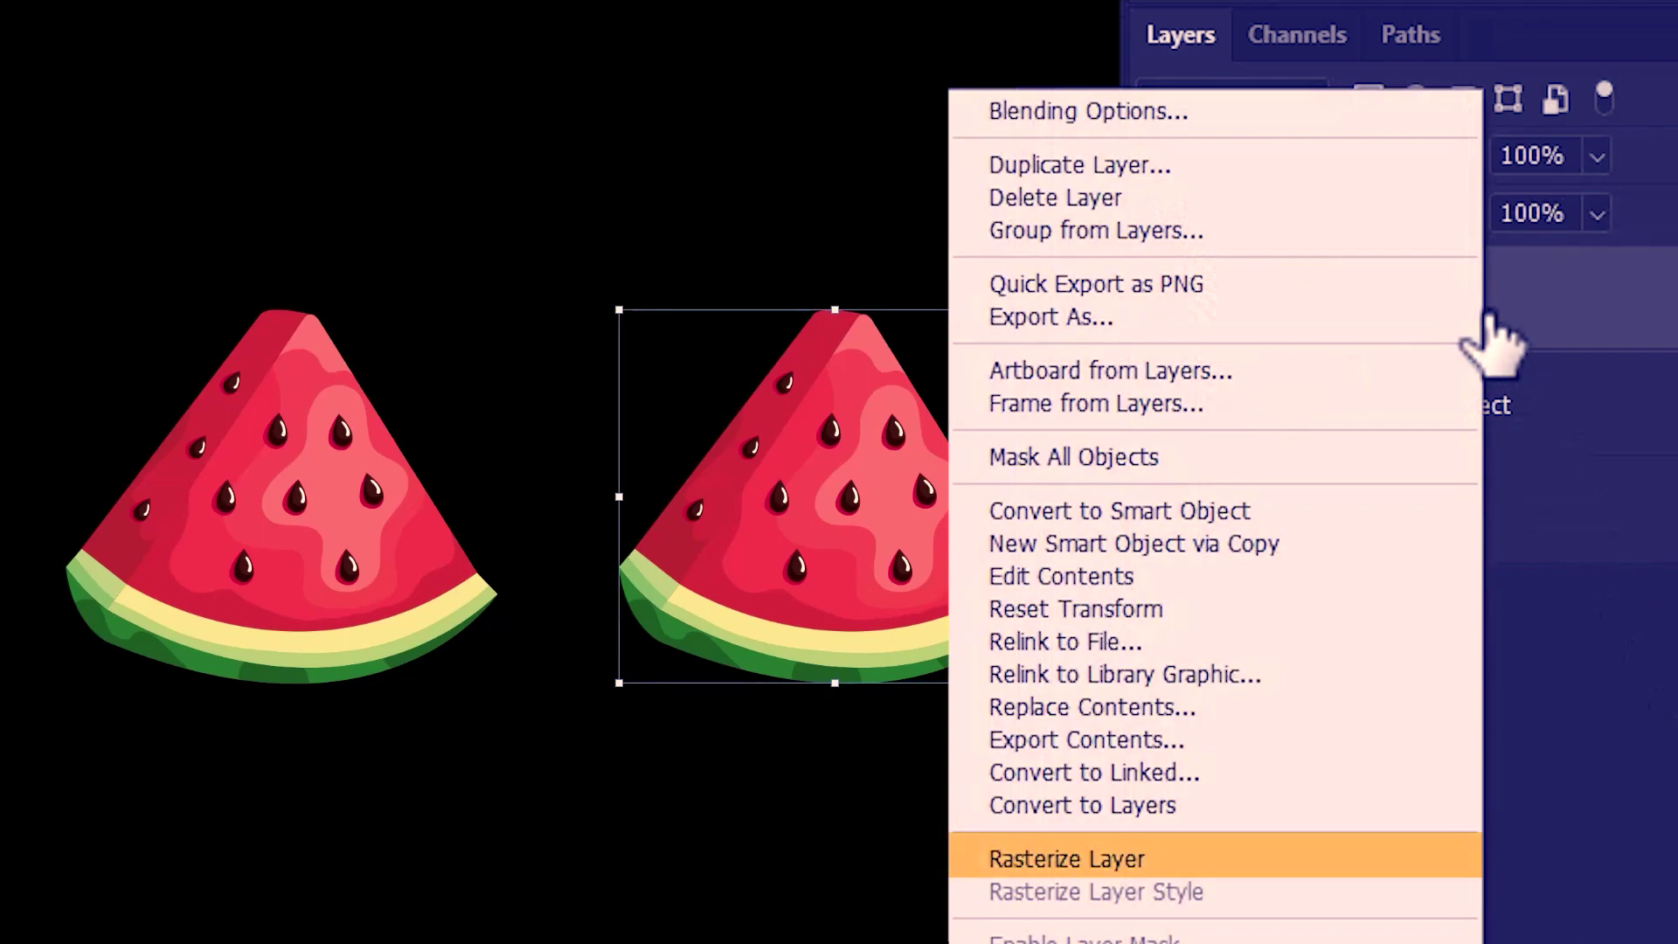
left_click(1276, 859)
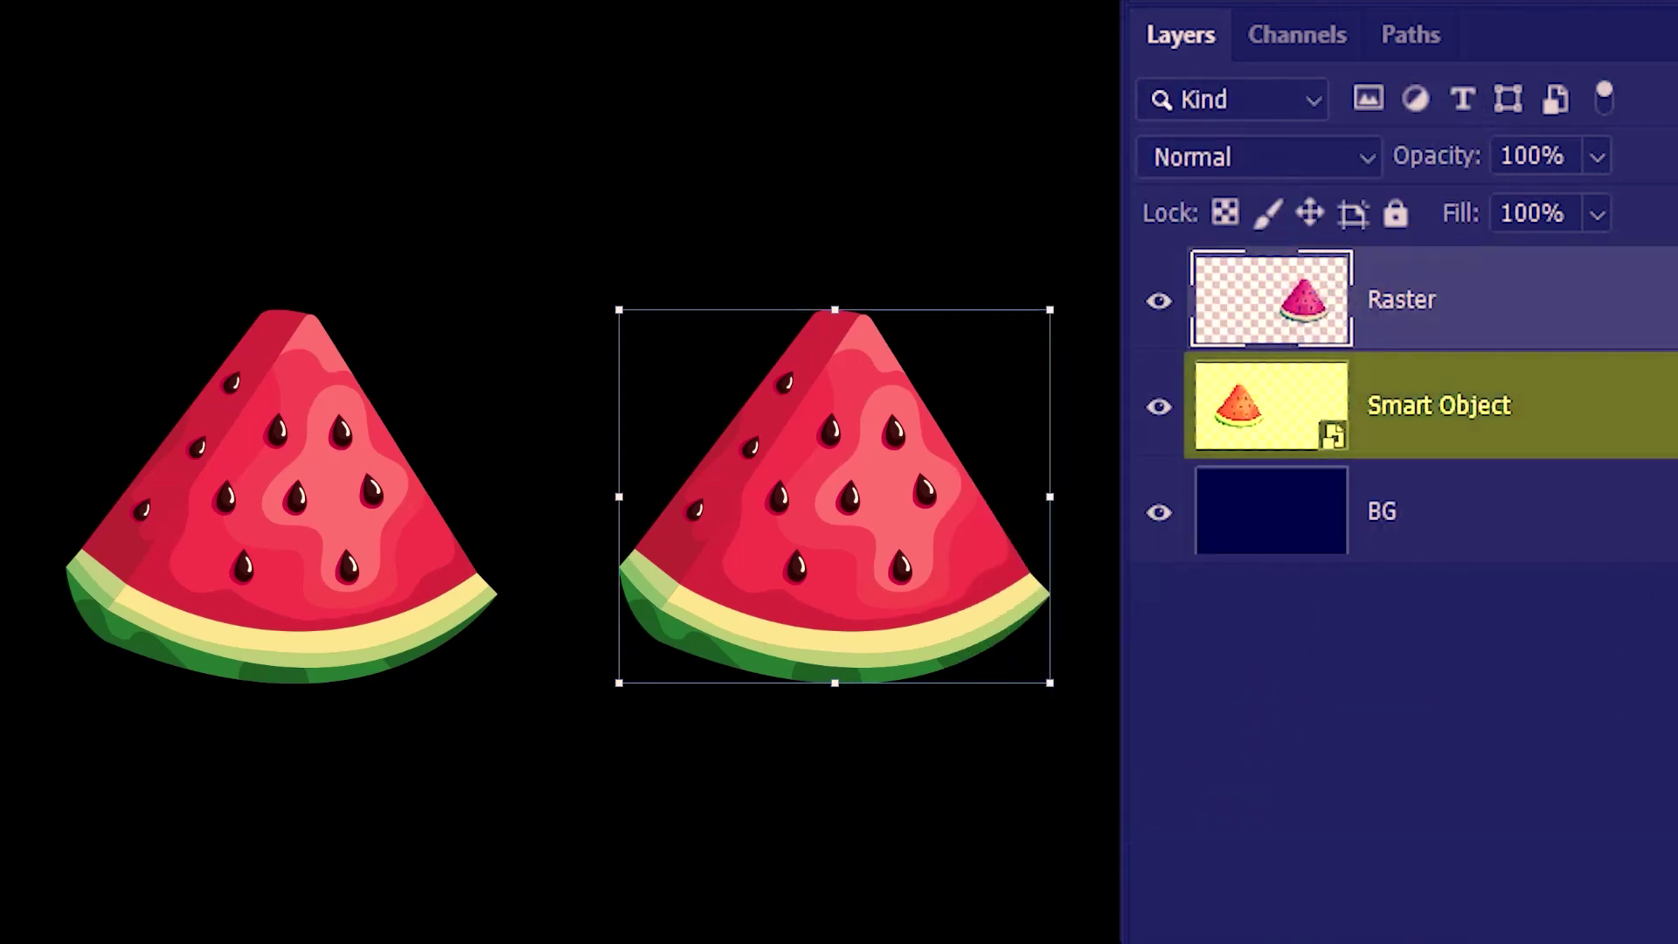
right_click(1560, 441)
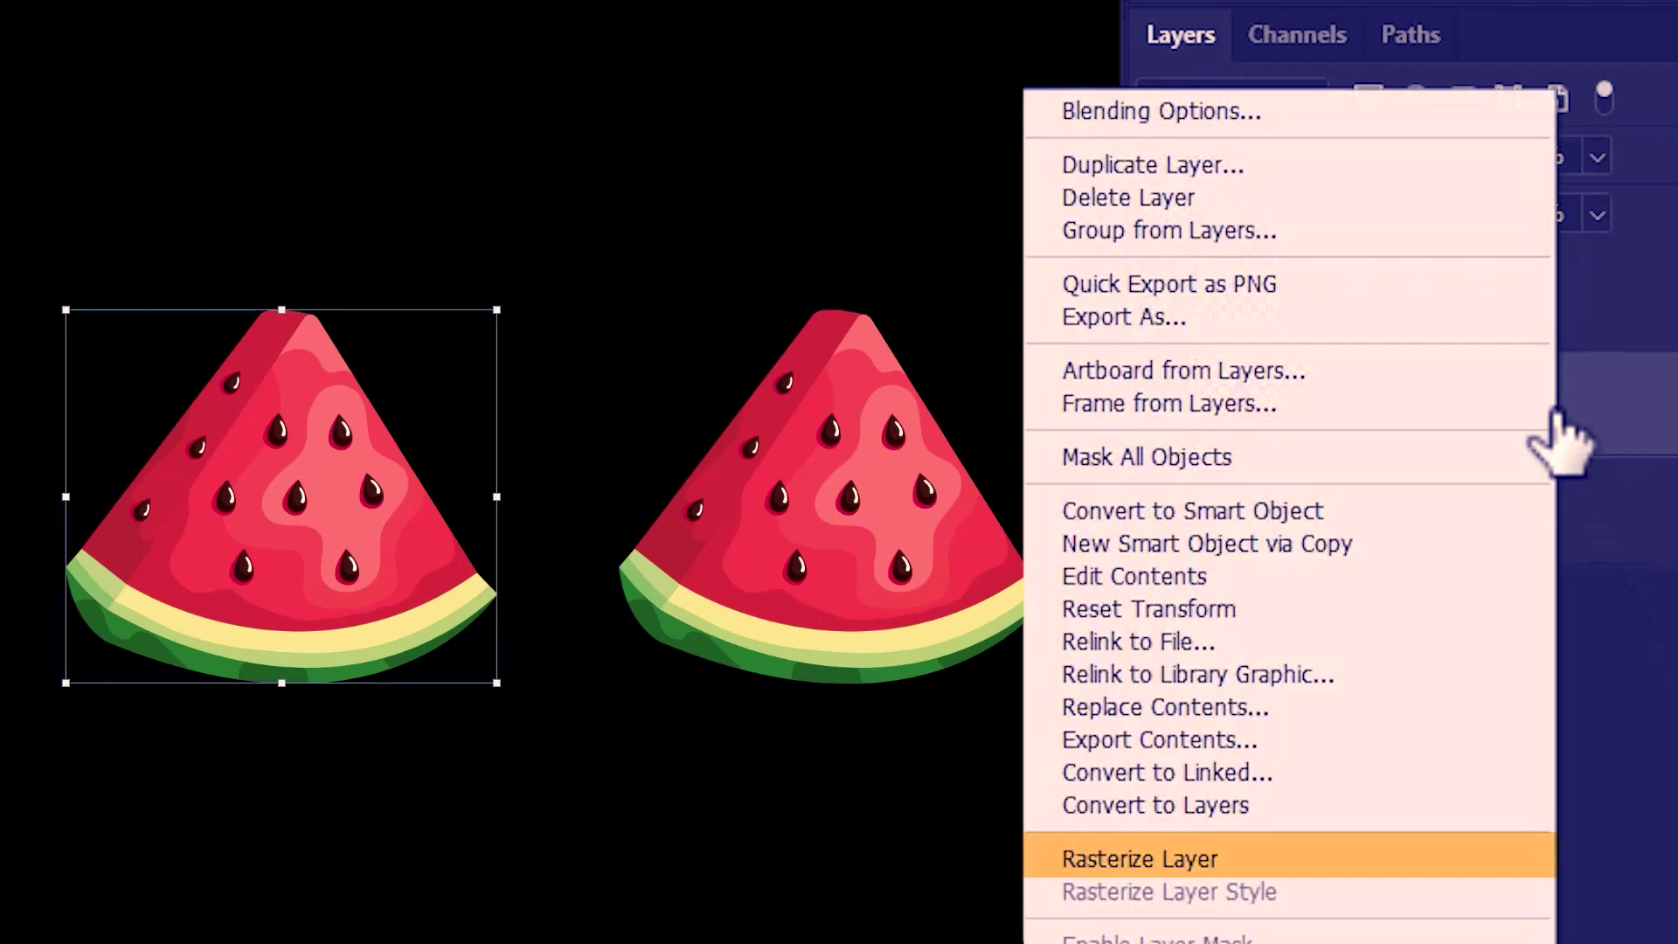
left_click(1390, 858)
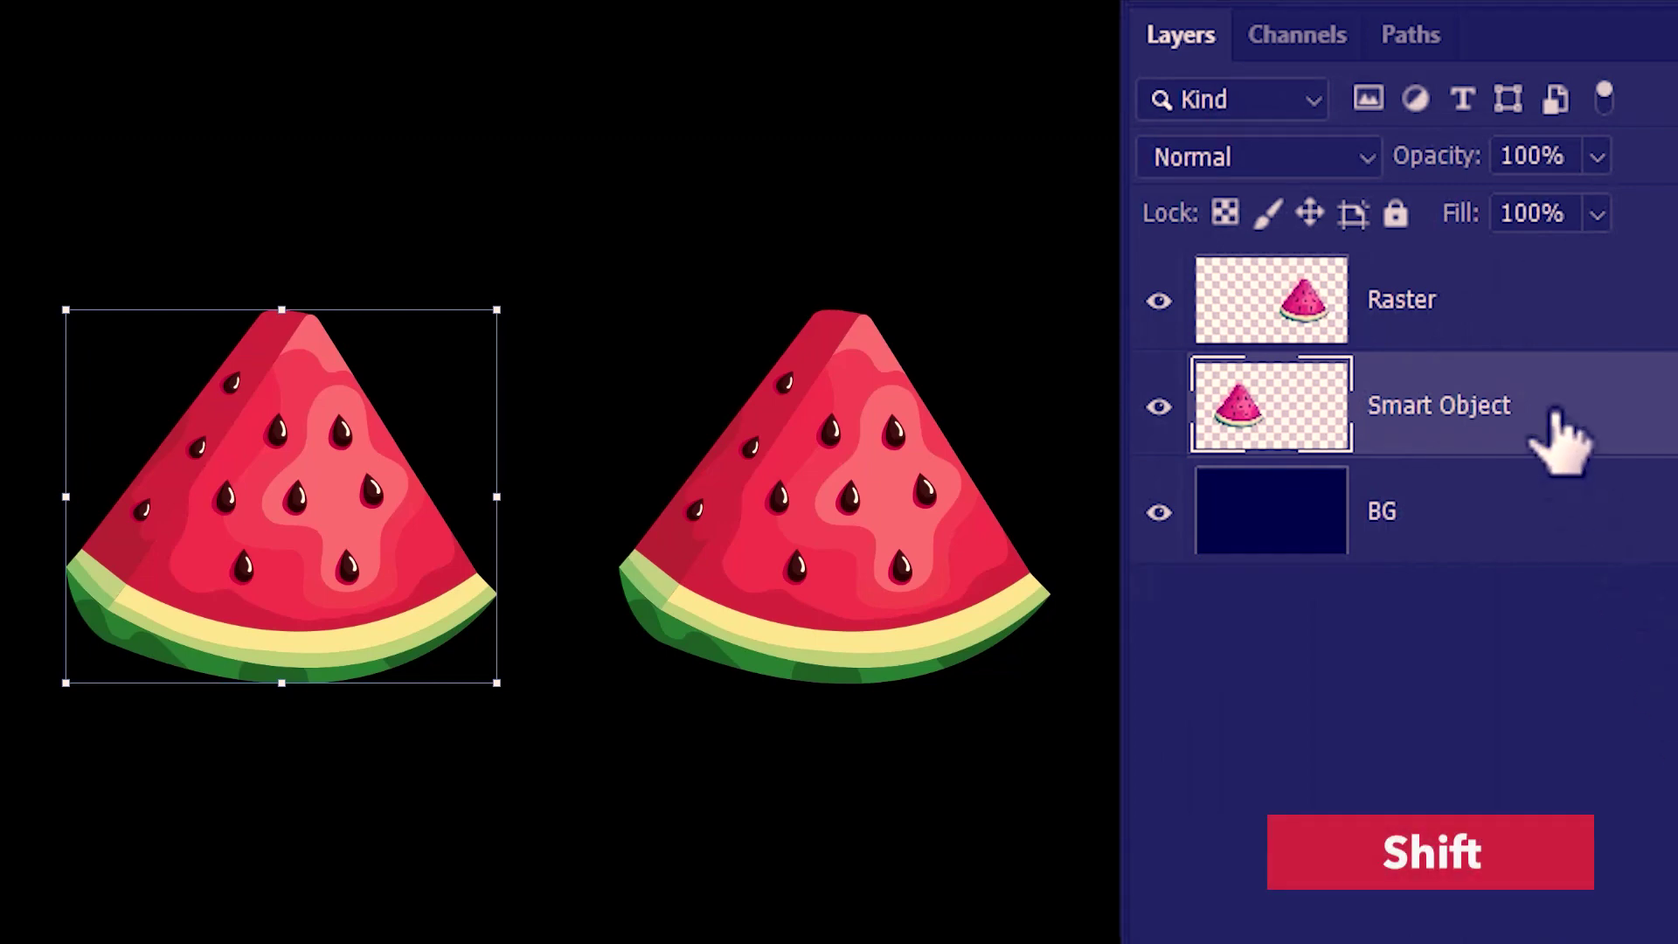
Select both watermelon layers, hide the panels, and scale the two slices together with a free transform
left_click(1517, 332, "shift")
key("Tab")
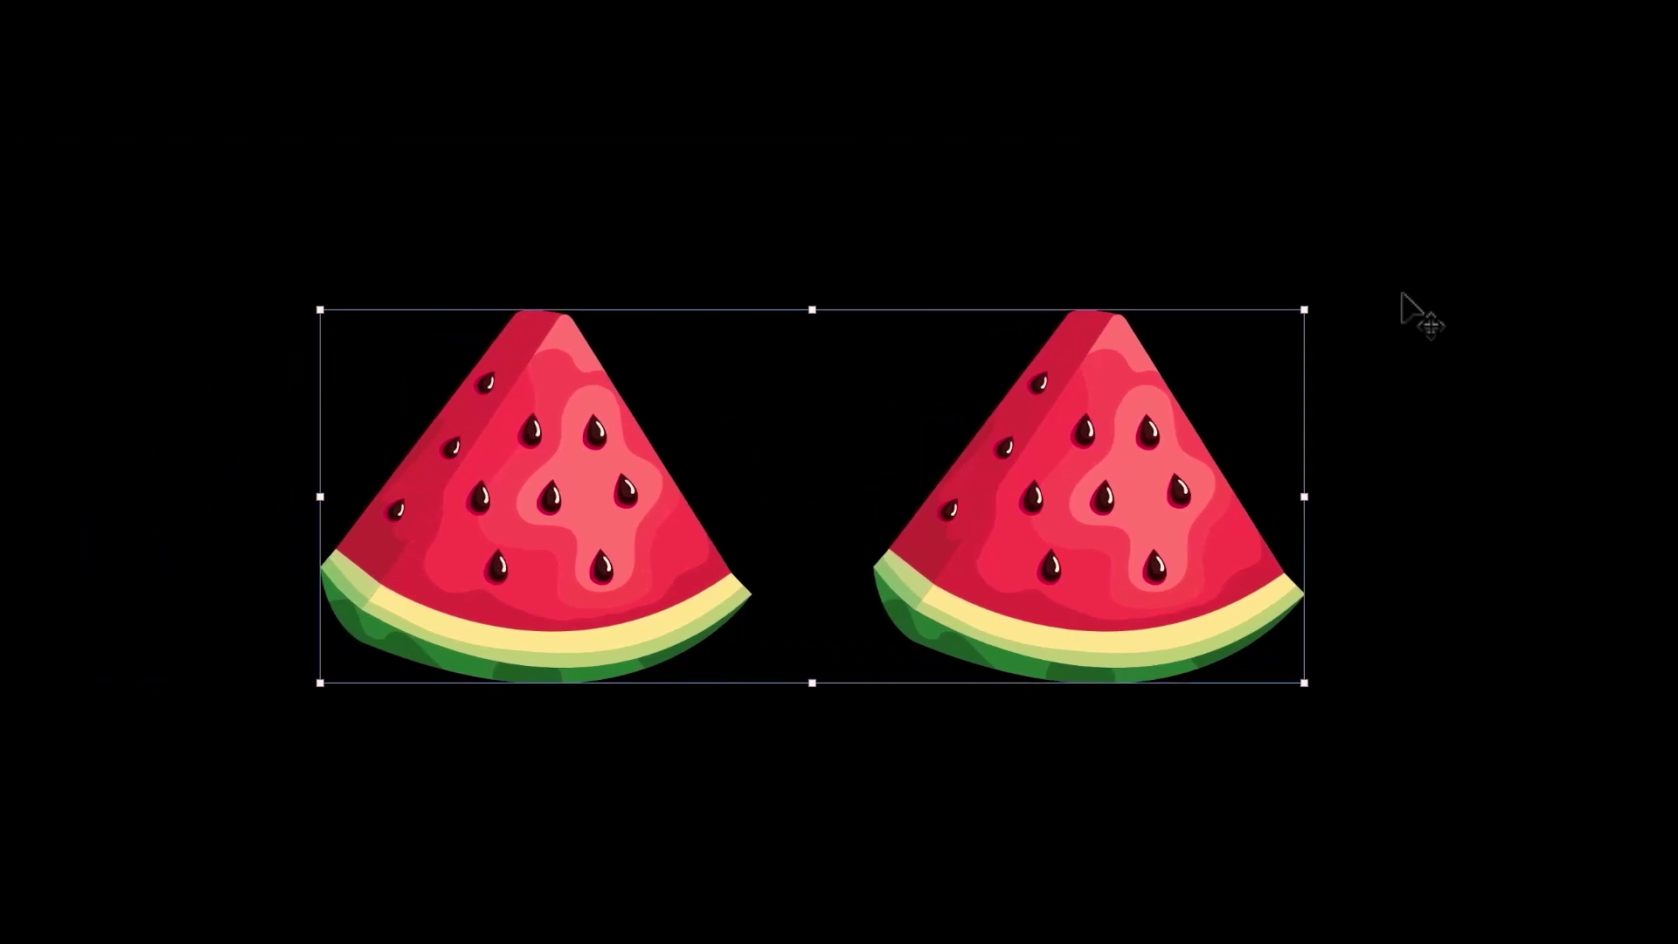
left_click_drag(1308, 307, 1362, 291)
key("Return")
left_click(792, 505)
left_click(839, 500, "shift")
key("Return")
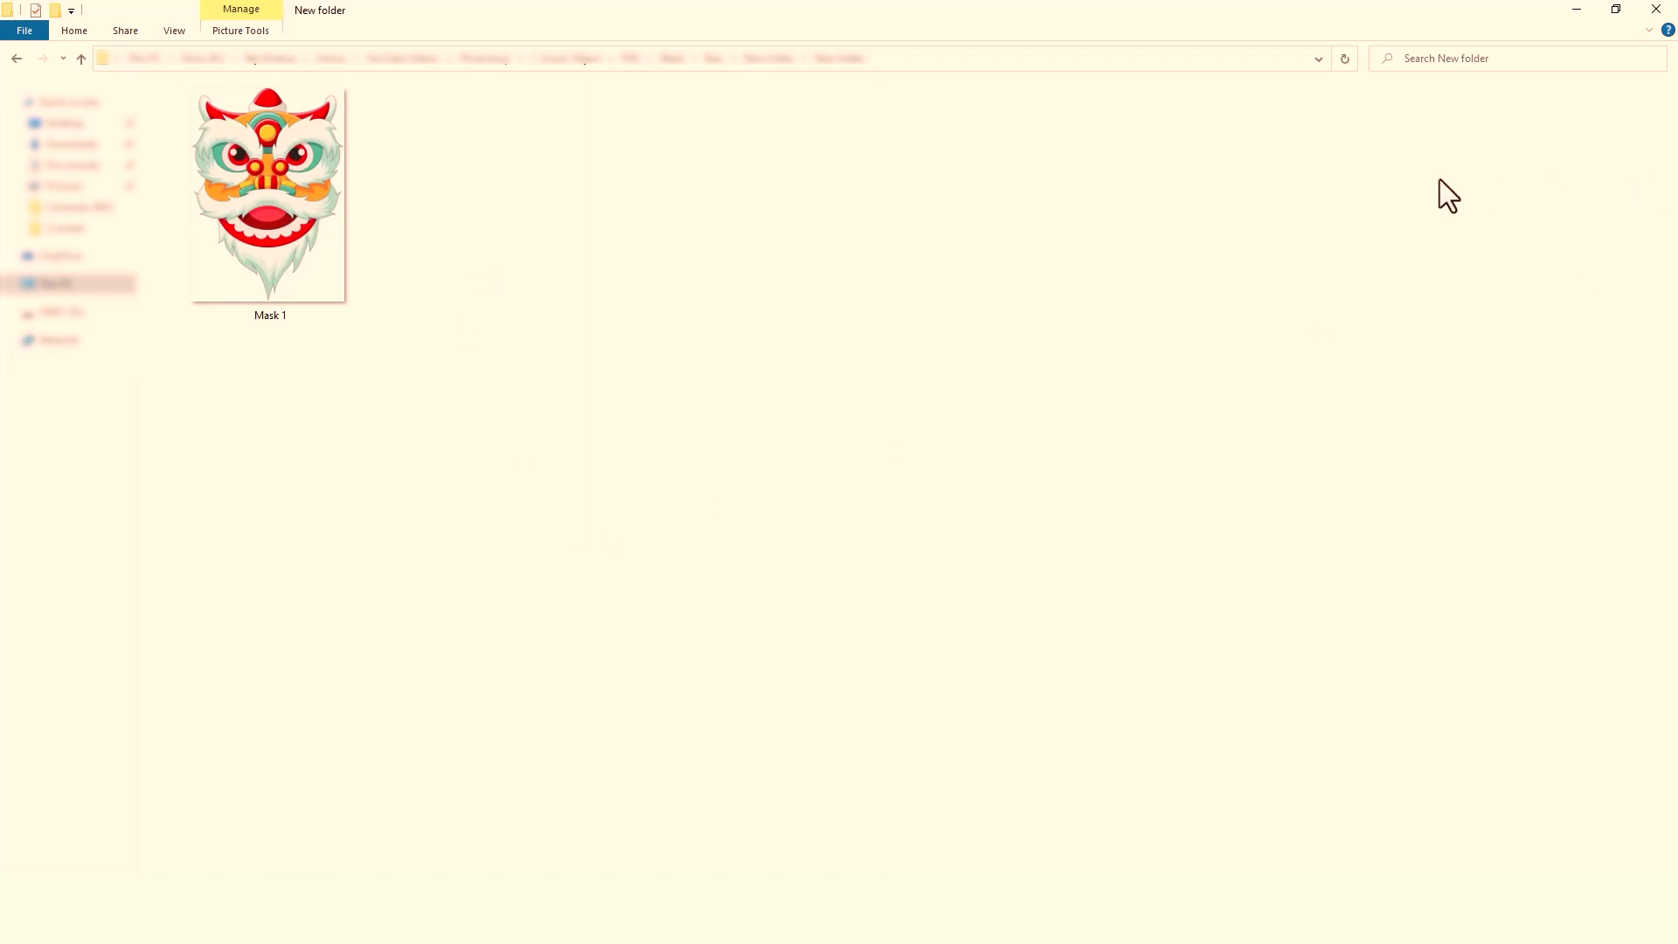
Place the Mask 1 image from the file folder into Mask.psd and convert its layer to a Smart Object
left_click_drag(273, 187, 804, 496)
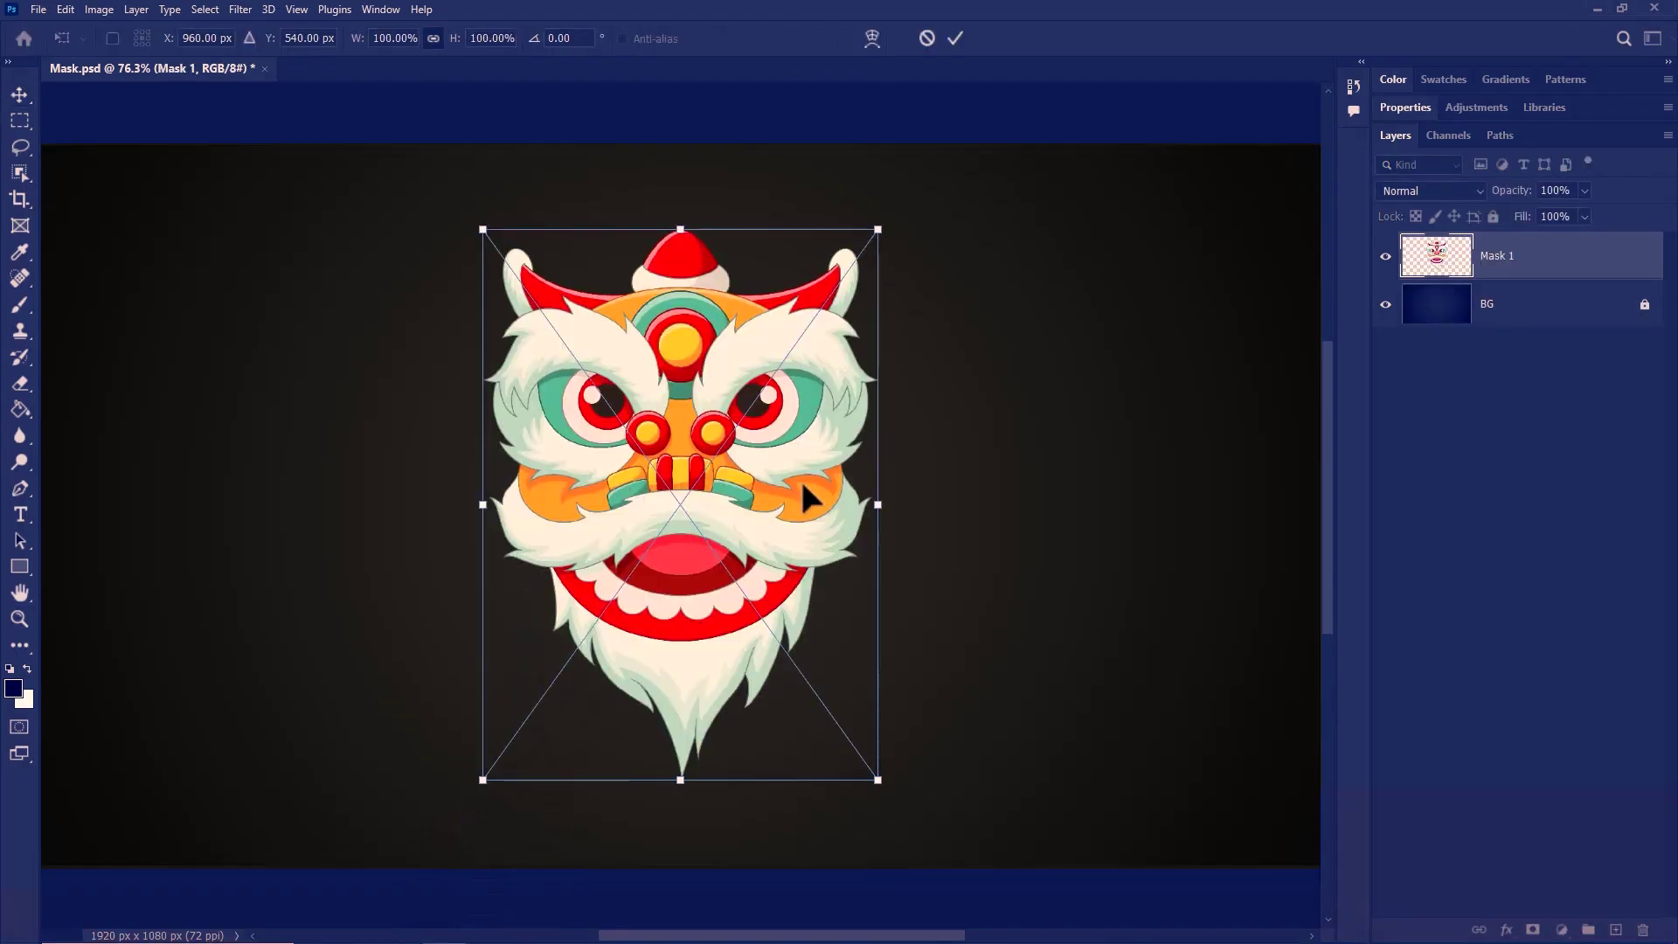
key("Return")
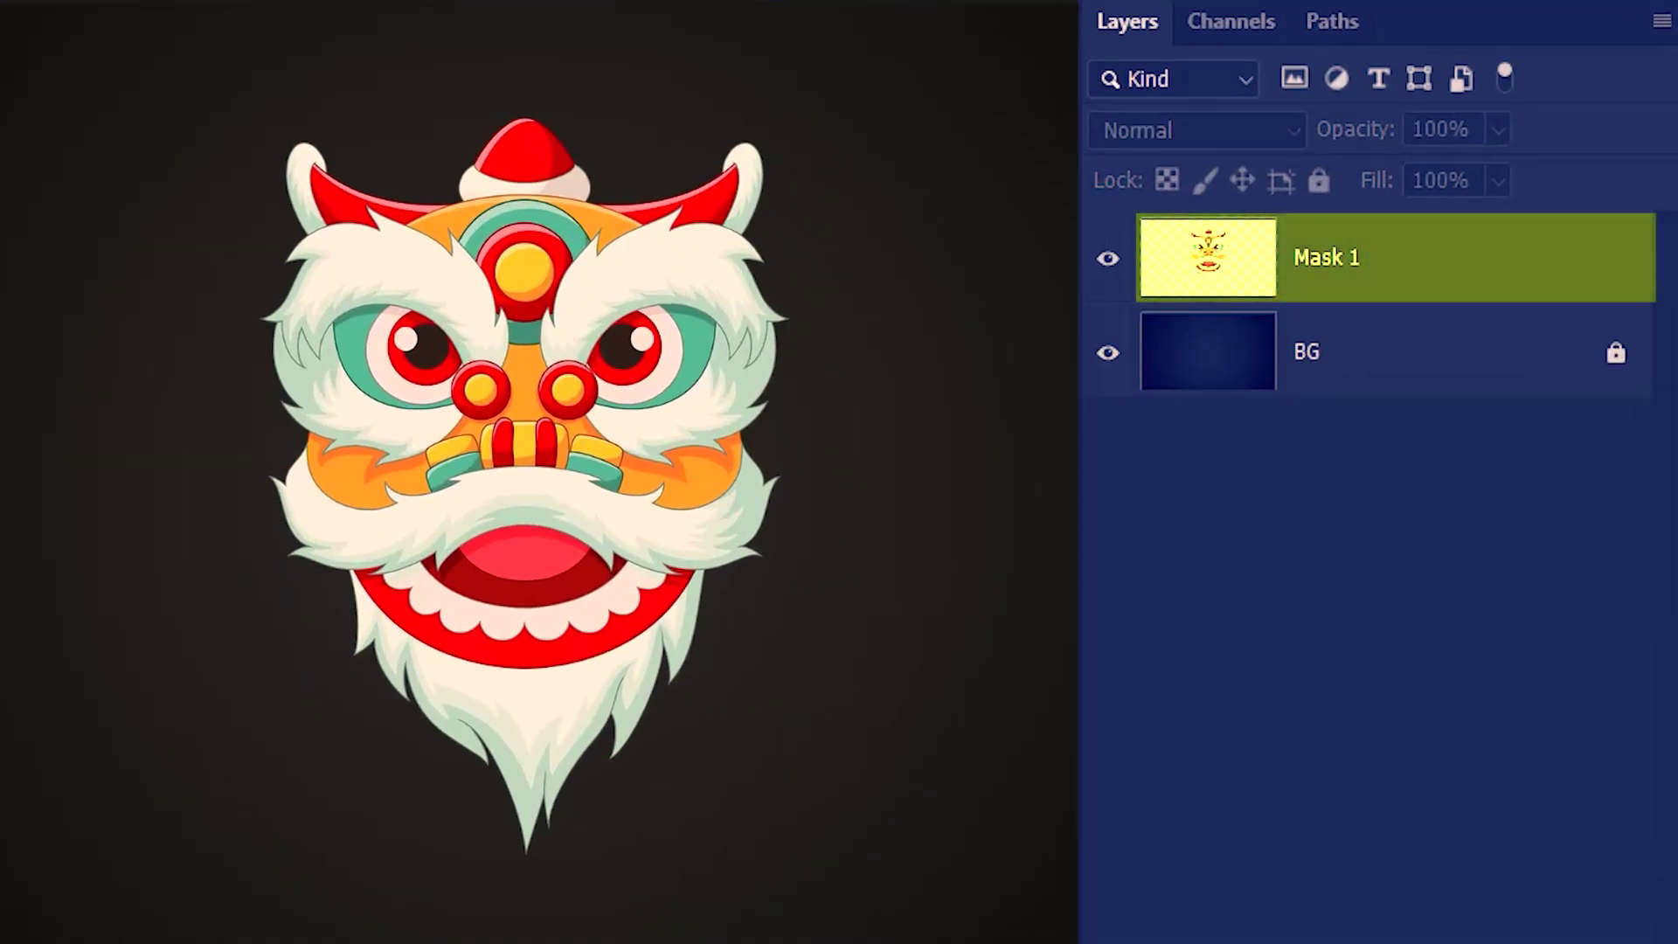
right_click(1443, 292)
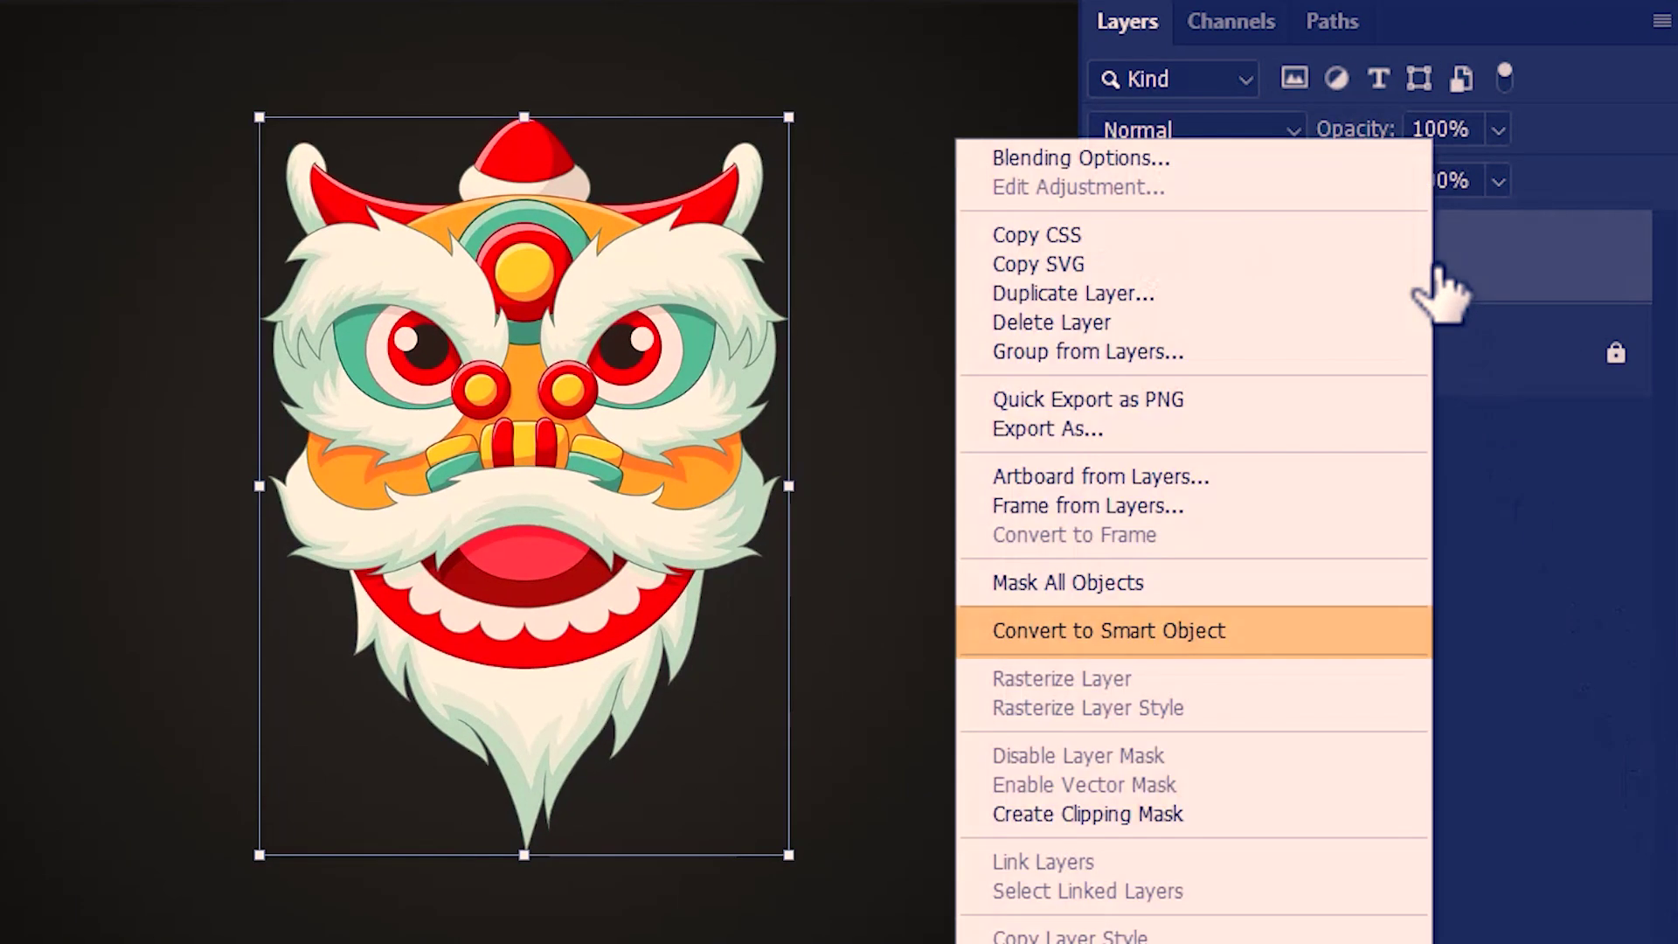
left_click(1272, 638)
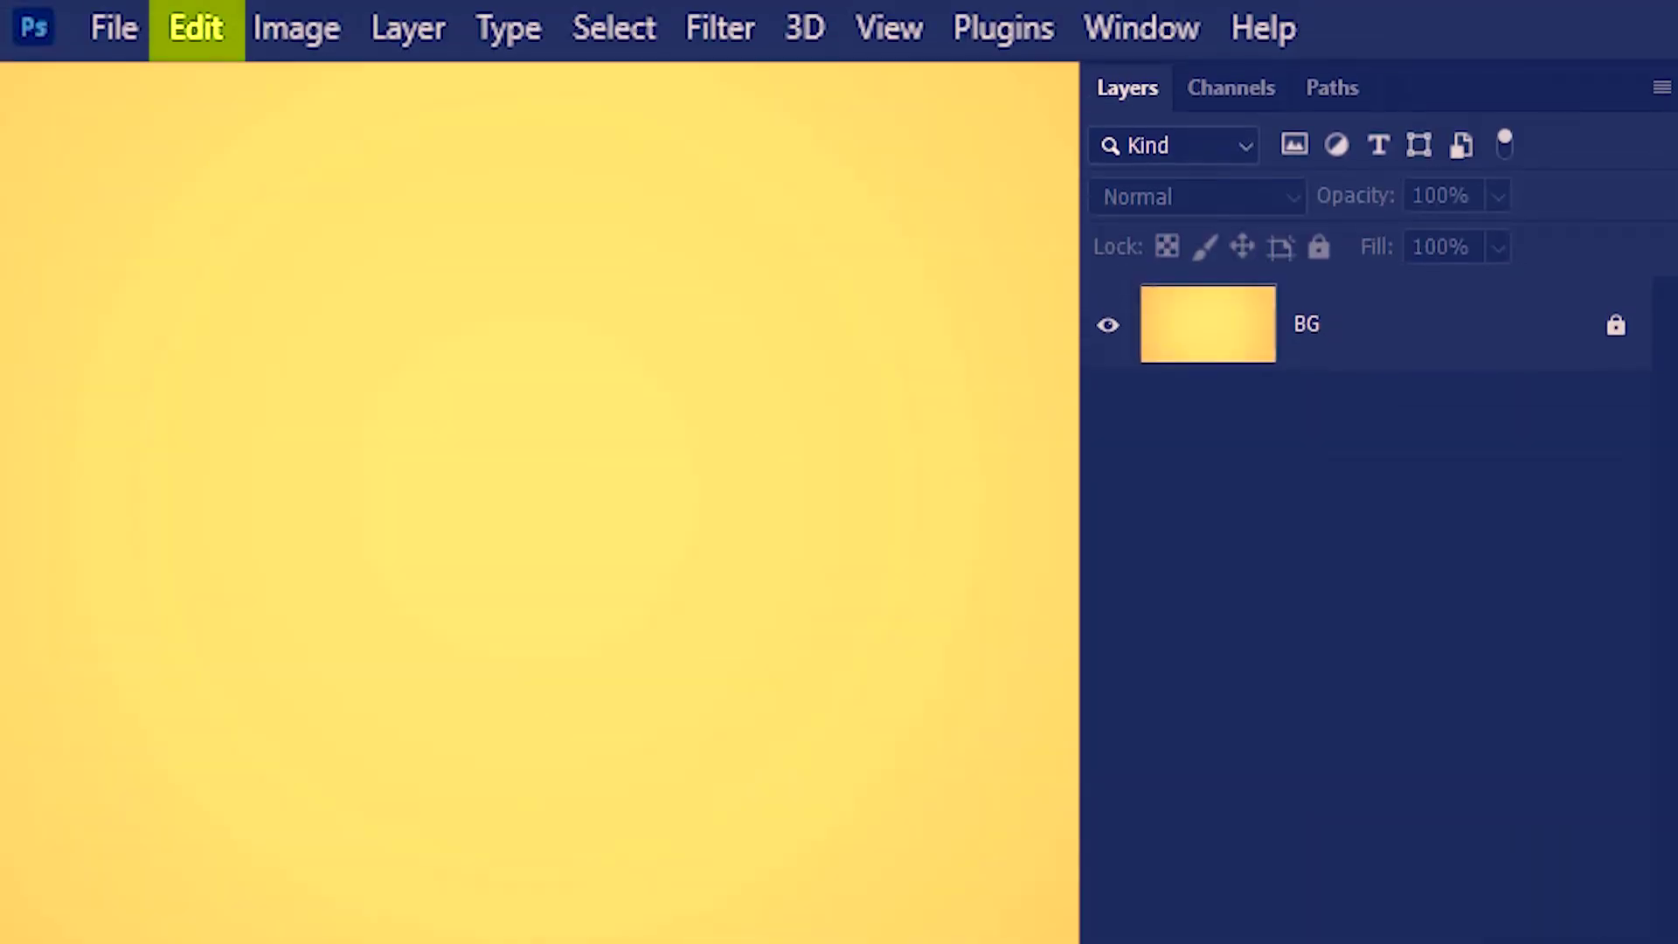
Enable Always Create Smart Objects when Placing in the general preferences
left_click(188, 31)
scroll(487, 897, "down", 10)
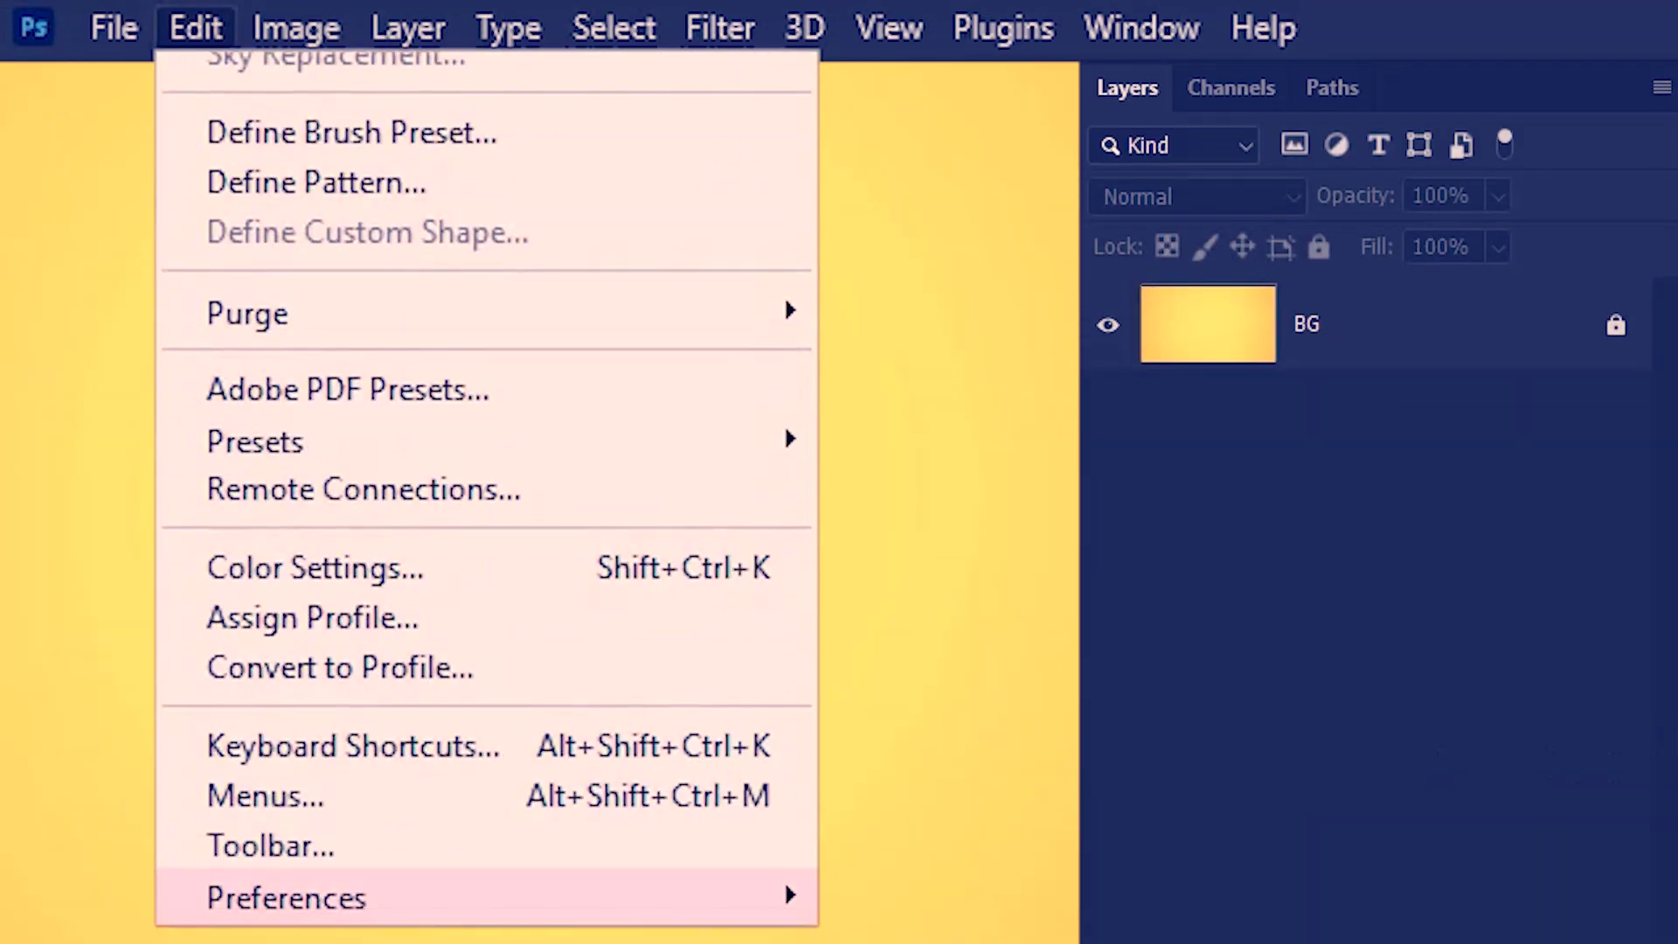
mouse_move(506, 897)
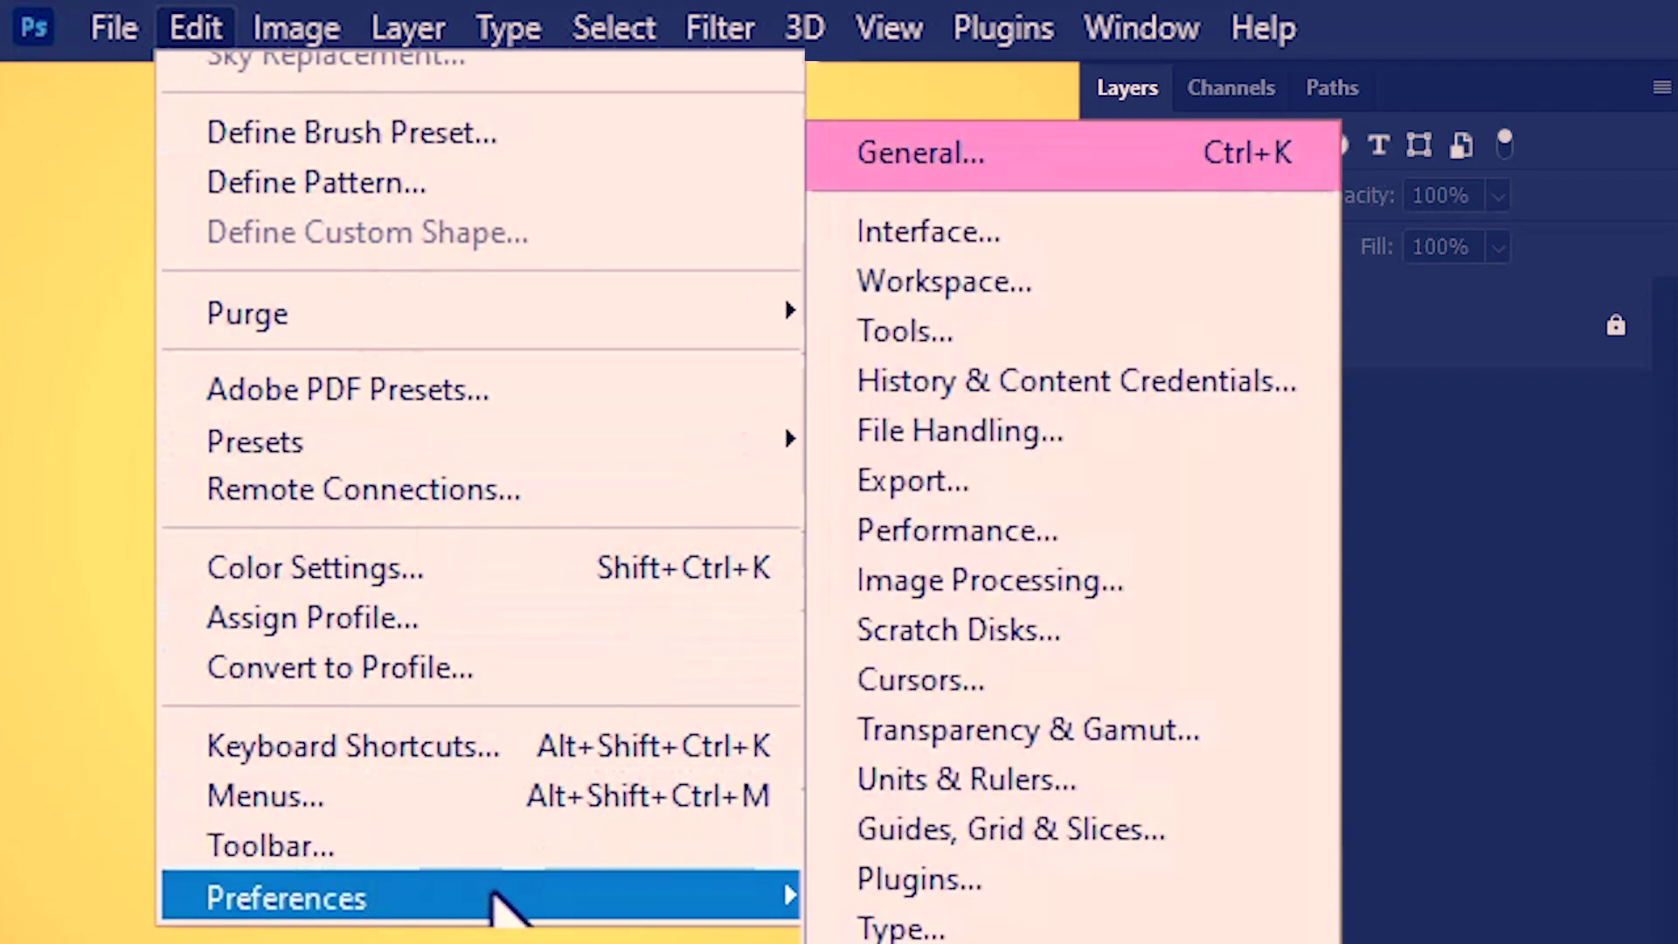
left_click(997, 158)
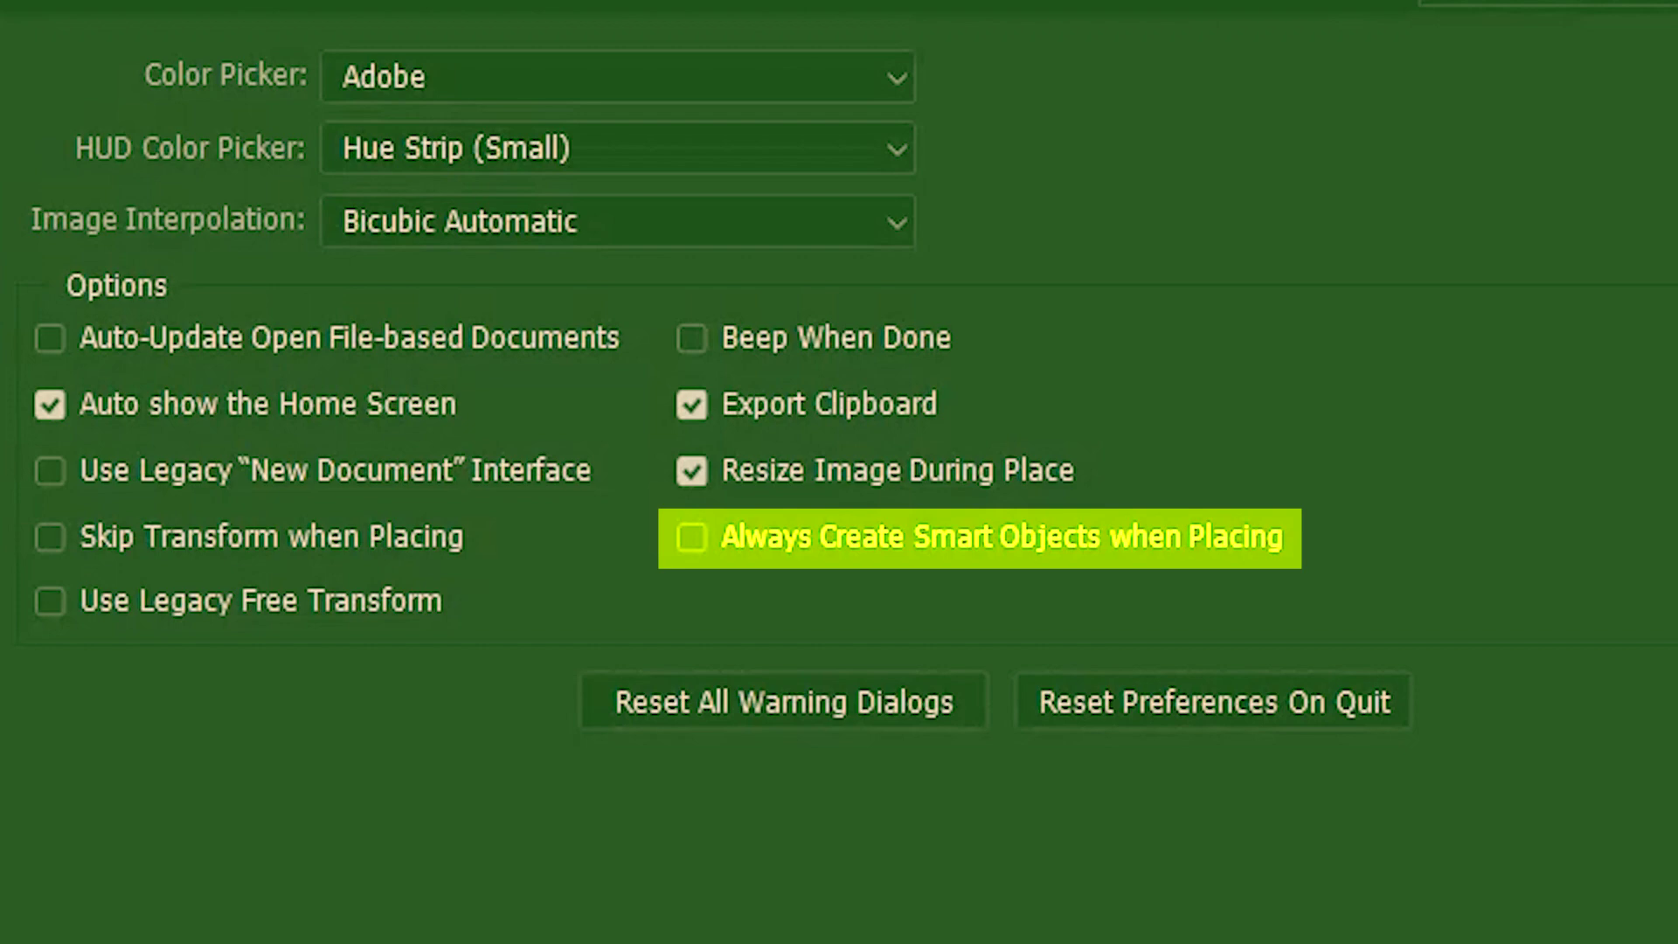
left_click(931, 549)
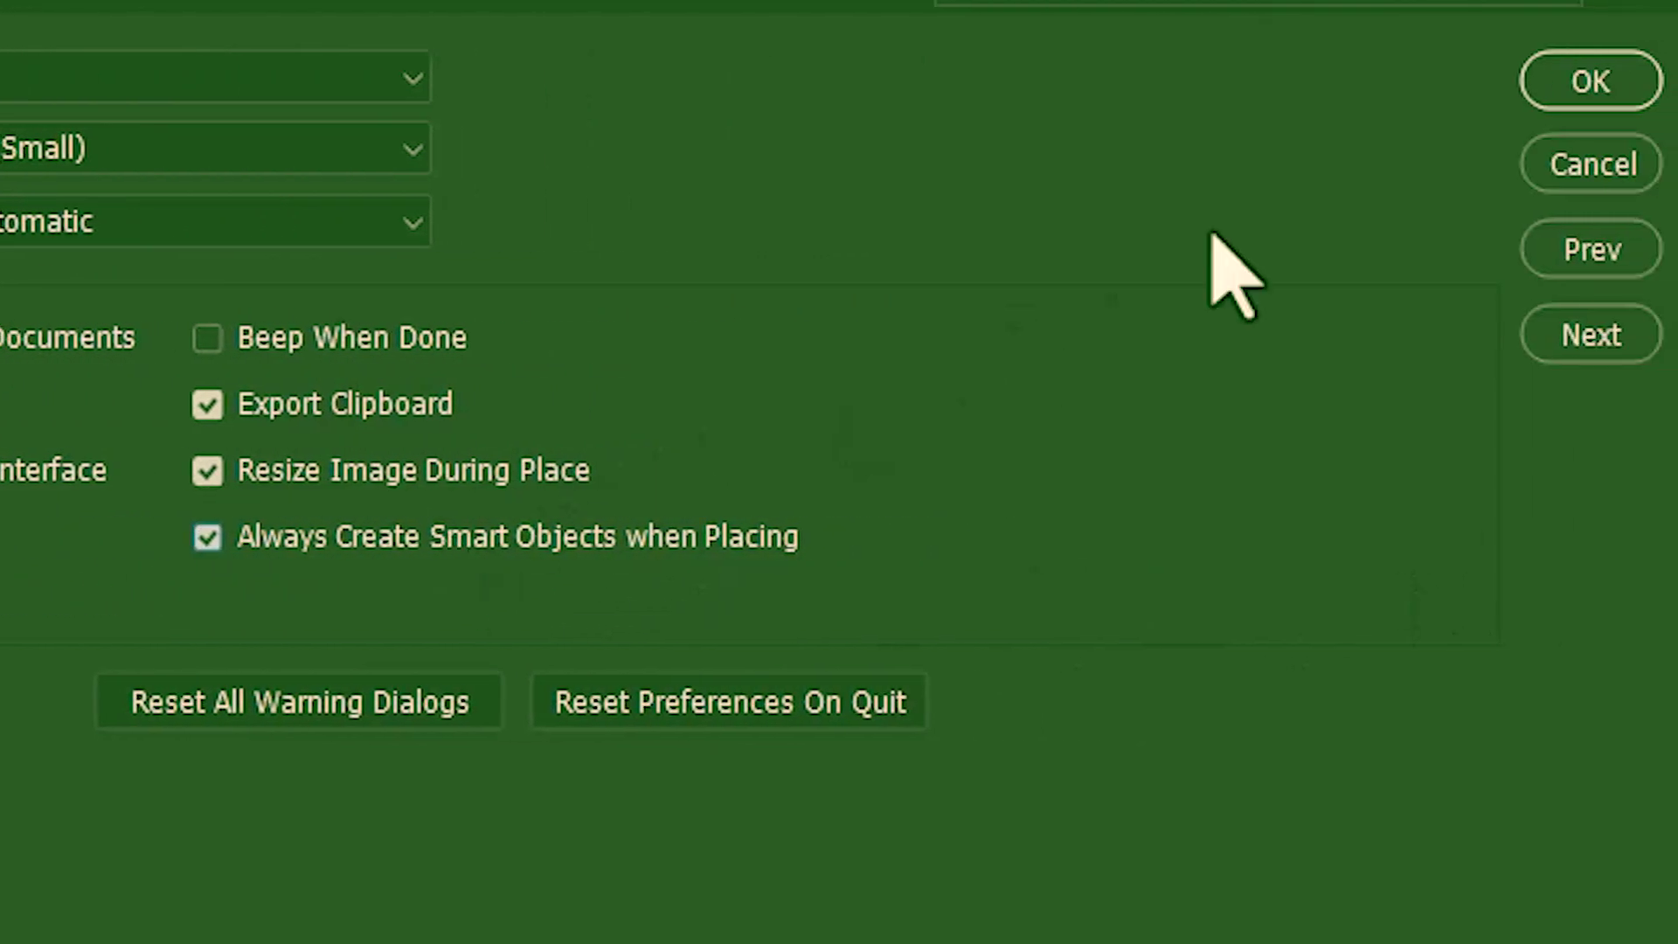
left_click(1591, 80)
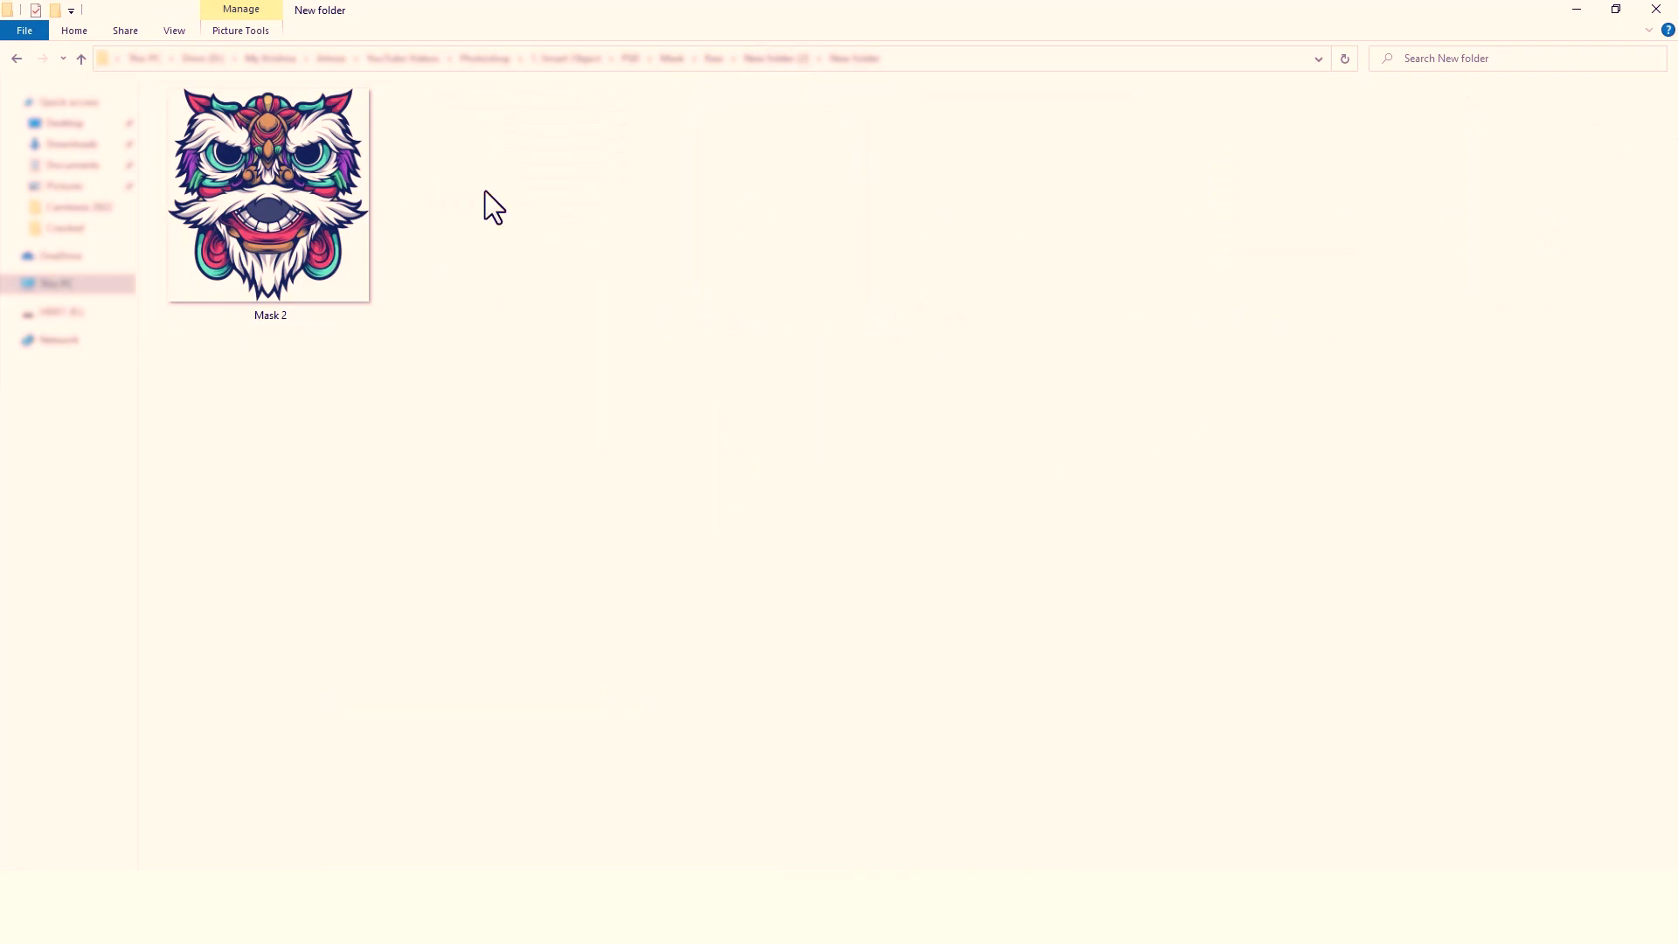
Place the Mask 2 image from the file folder onto the yellow background document
left_click_drag(271, 201, 348, 488)
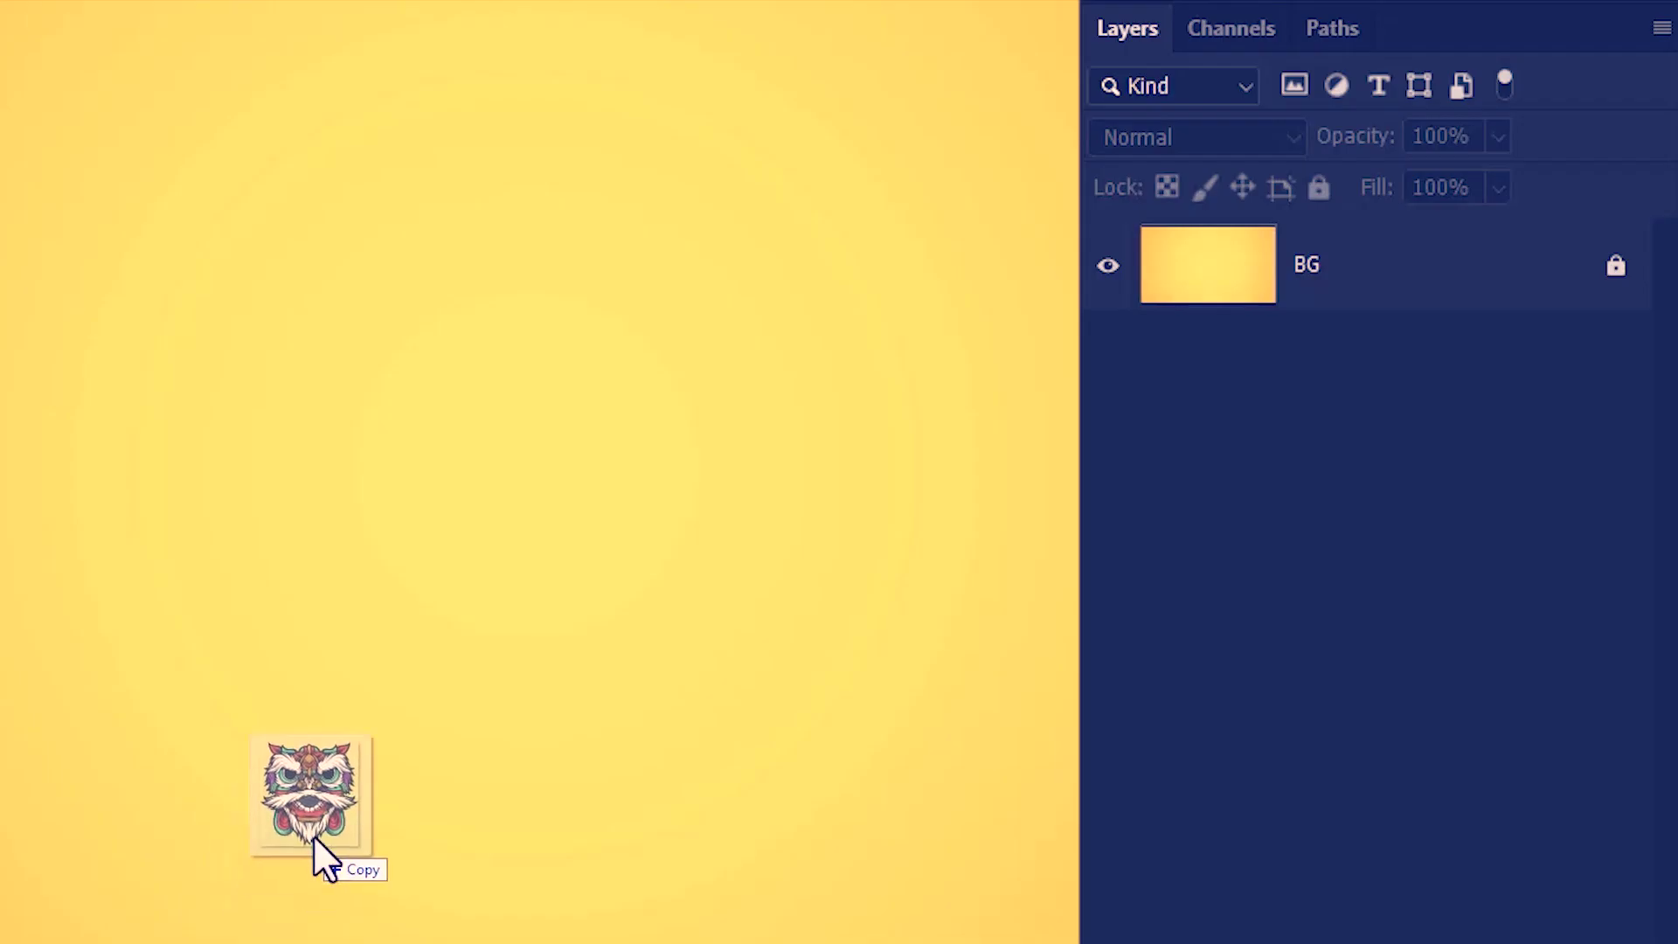
left_click_drag(313, 836, 516, 479)
key("Return")
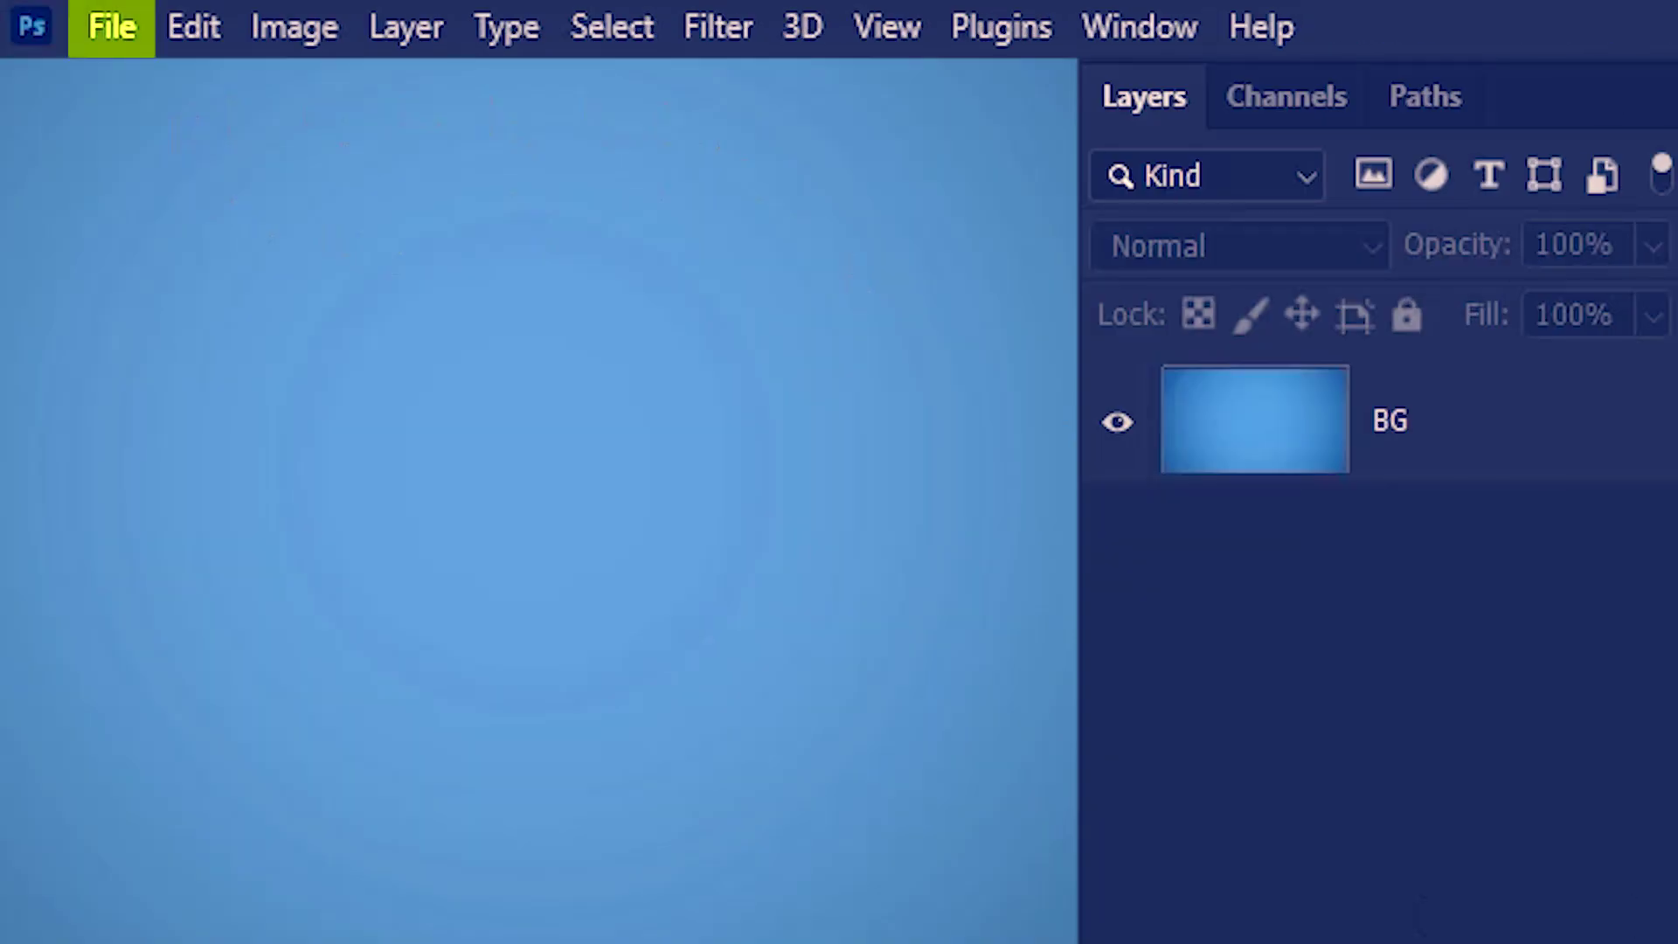
Place the Brain Image file as an embedded object in the blue background document
left_click(113, 40)
scroll(403, 490, "down", 3)
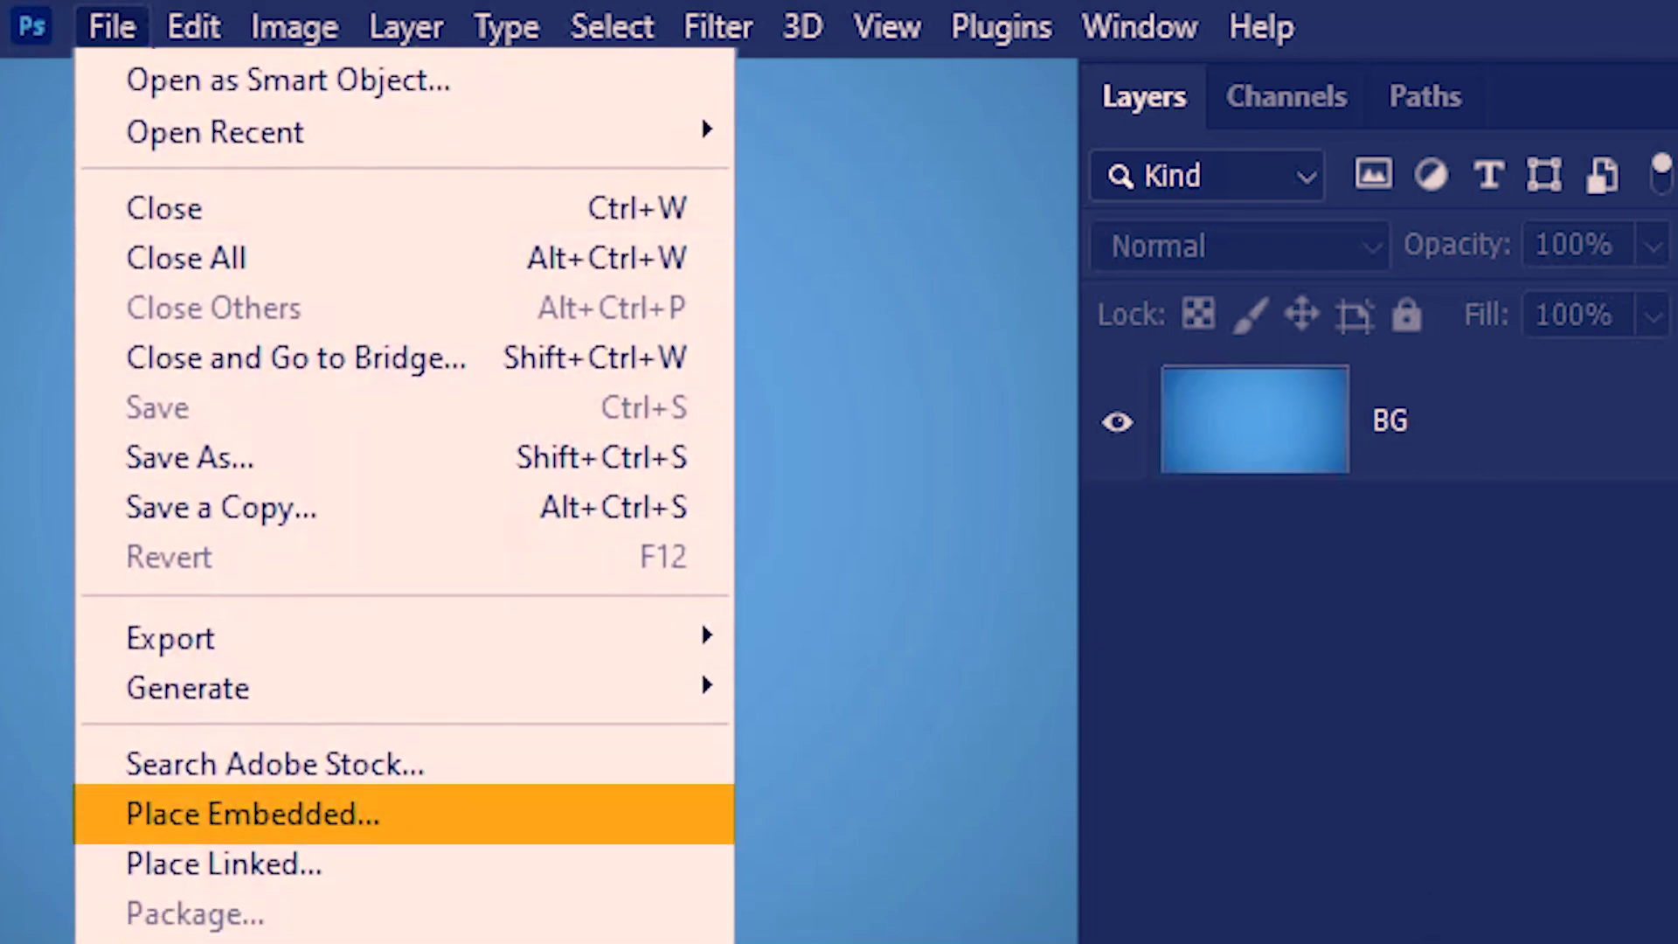
left_click(223, 814)
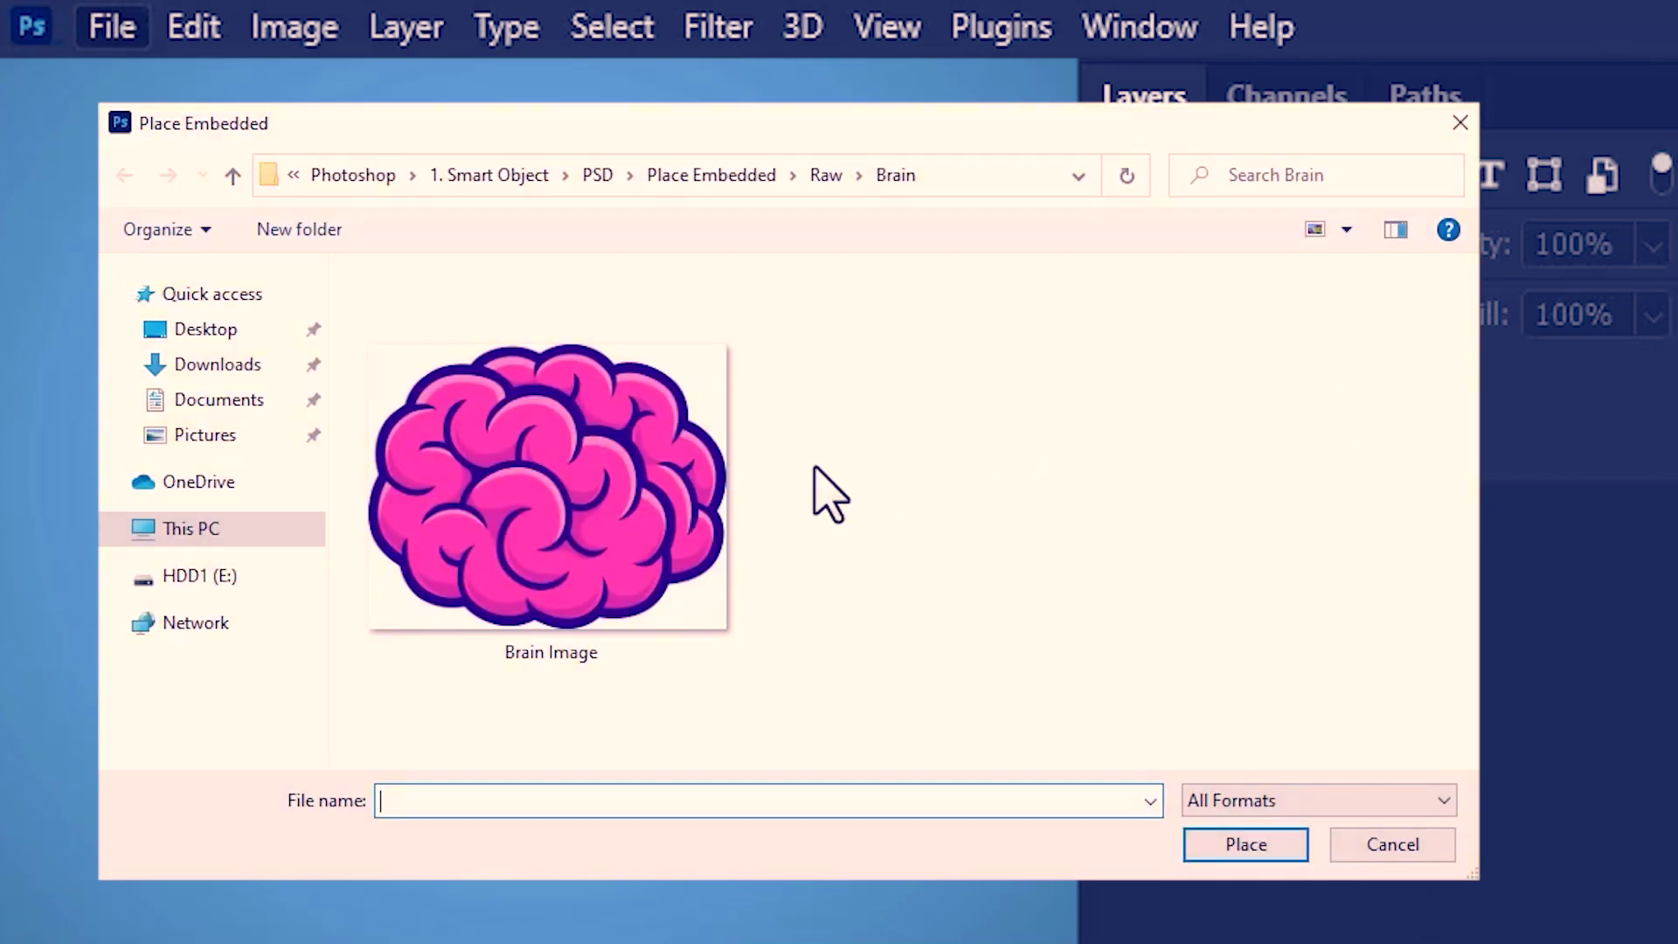
left_click(537, 517)
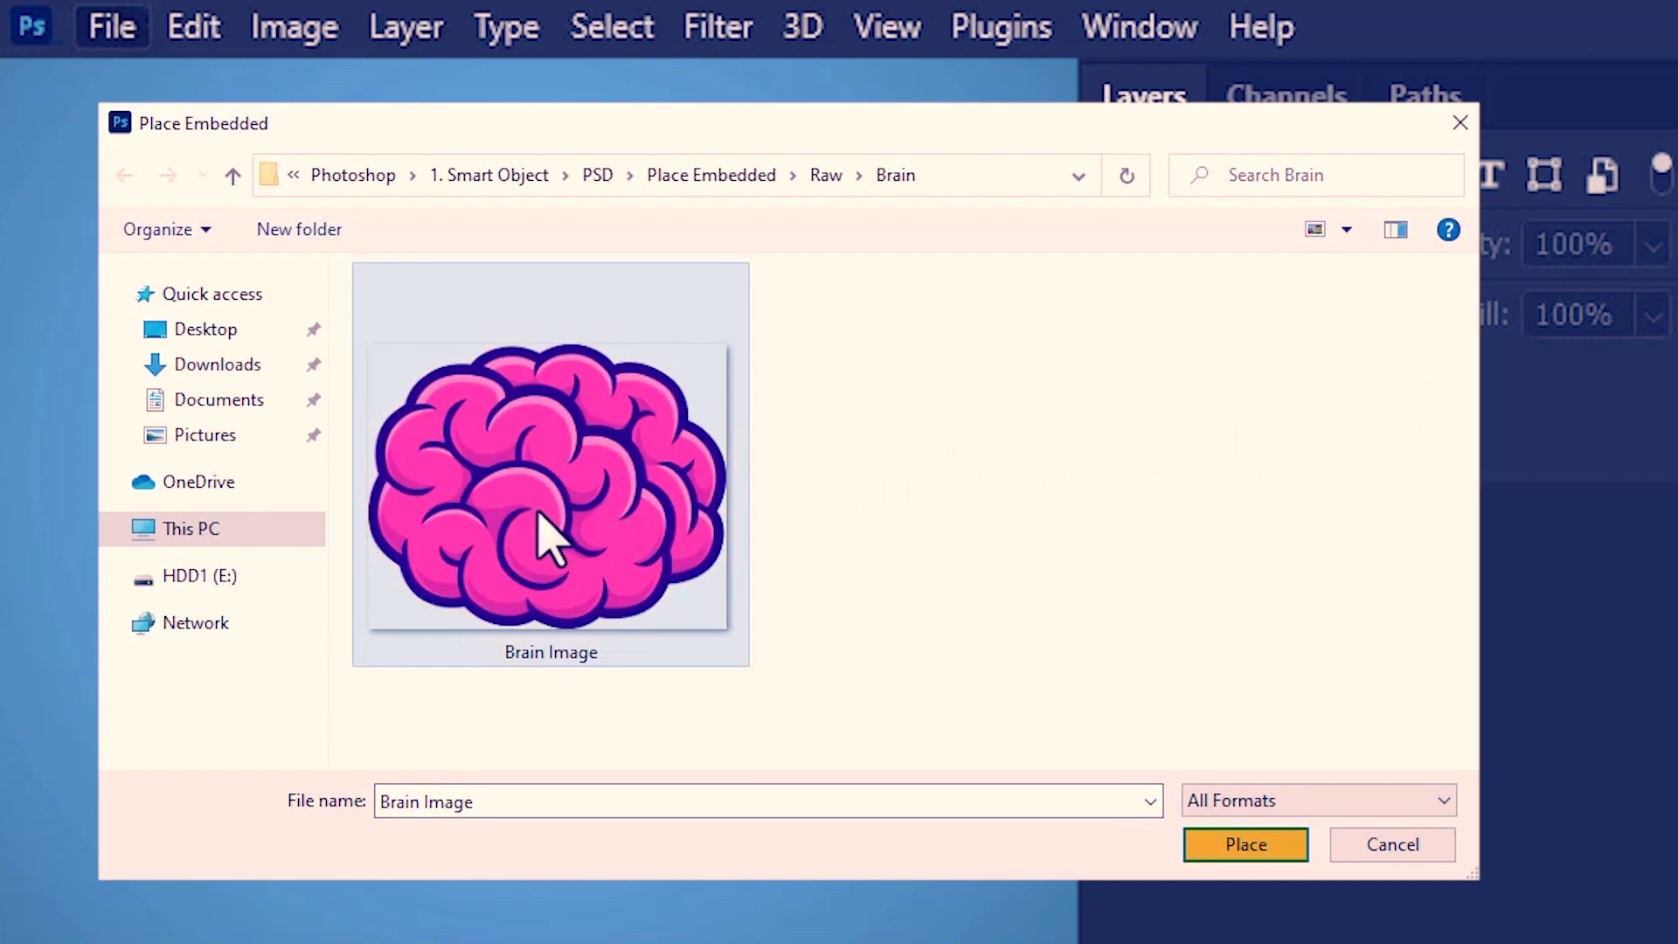
left_click(1246, 844)
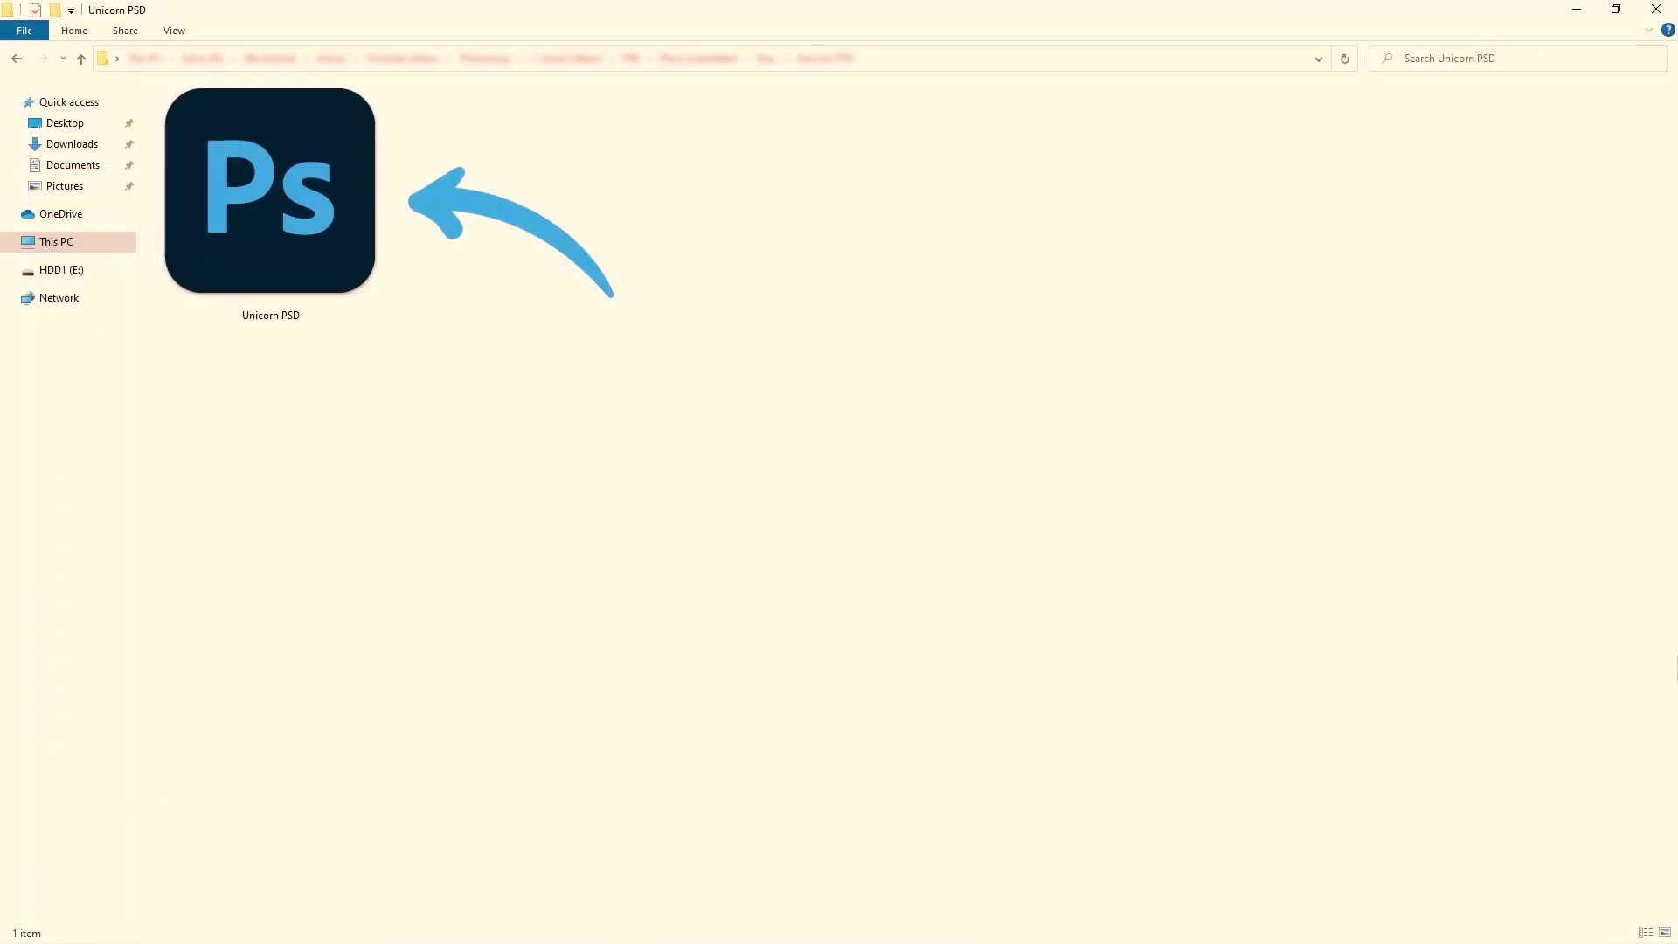
Open Unicorn PSD from the file folder and toggle the Ellipse and Unicorn layers off and on to inspect their contents
double_click(323, 171)
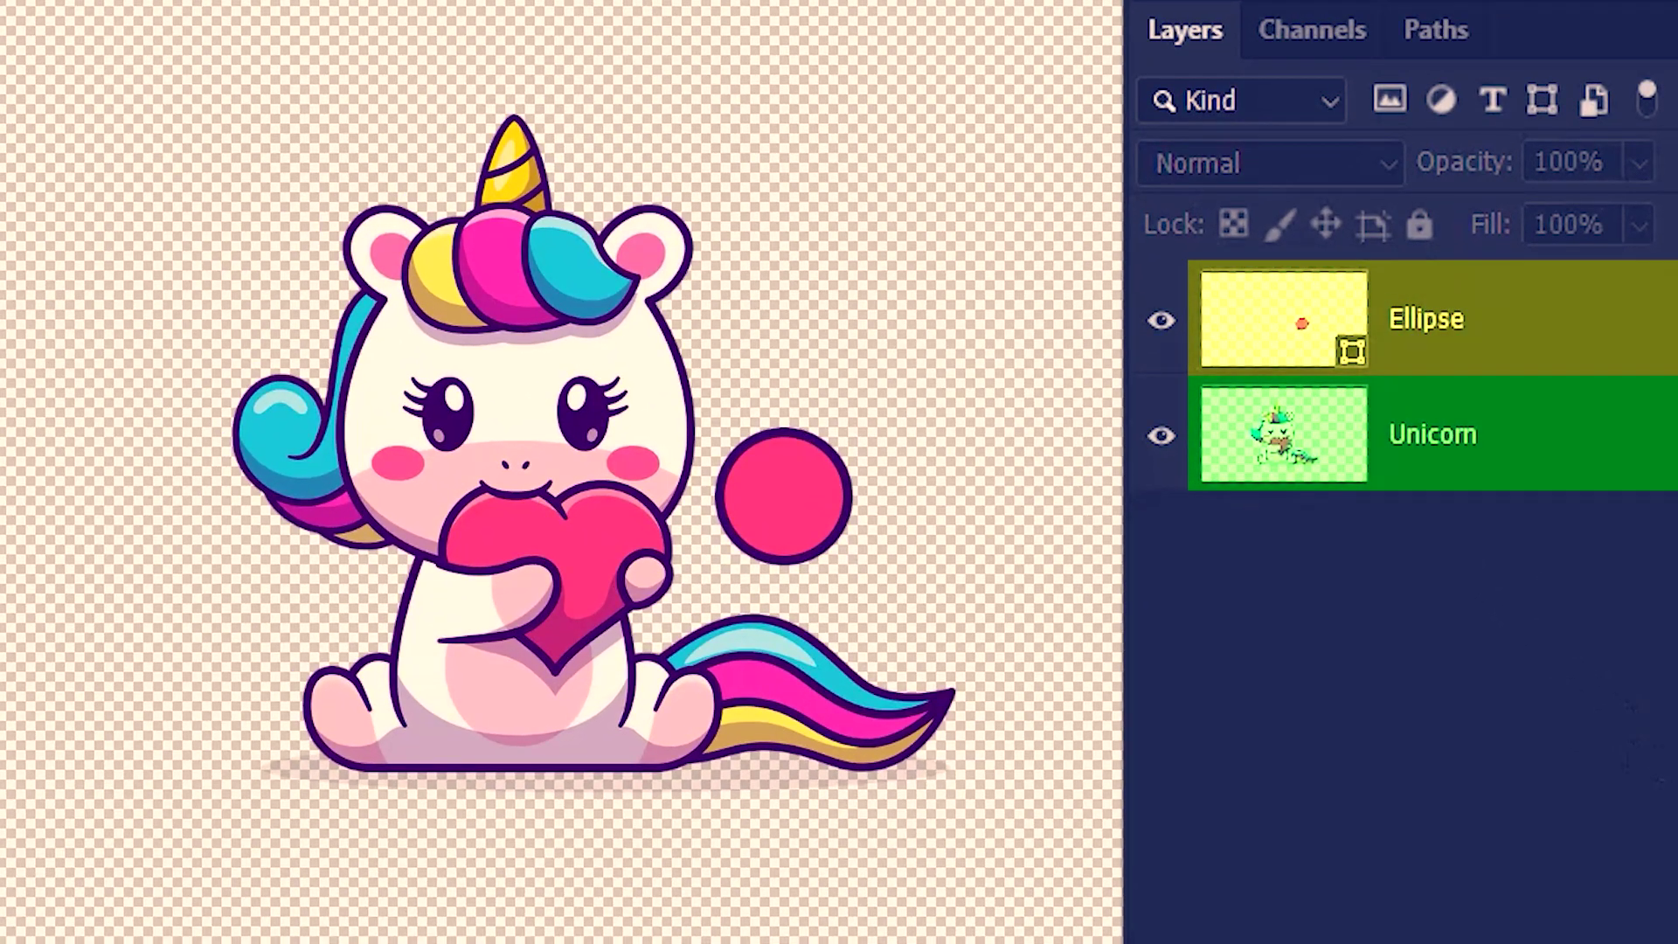
left_click(1163, 320)
left_click(1163, 321)
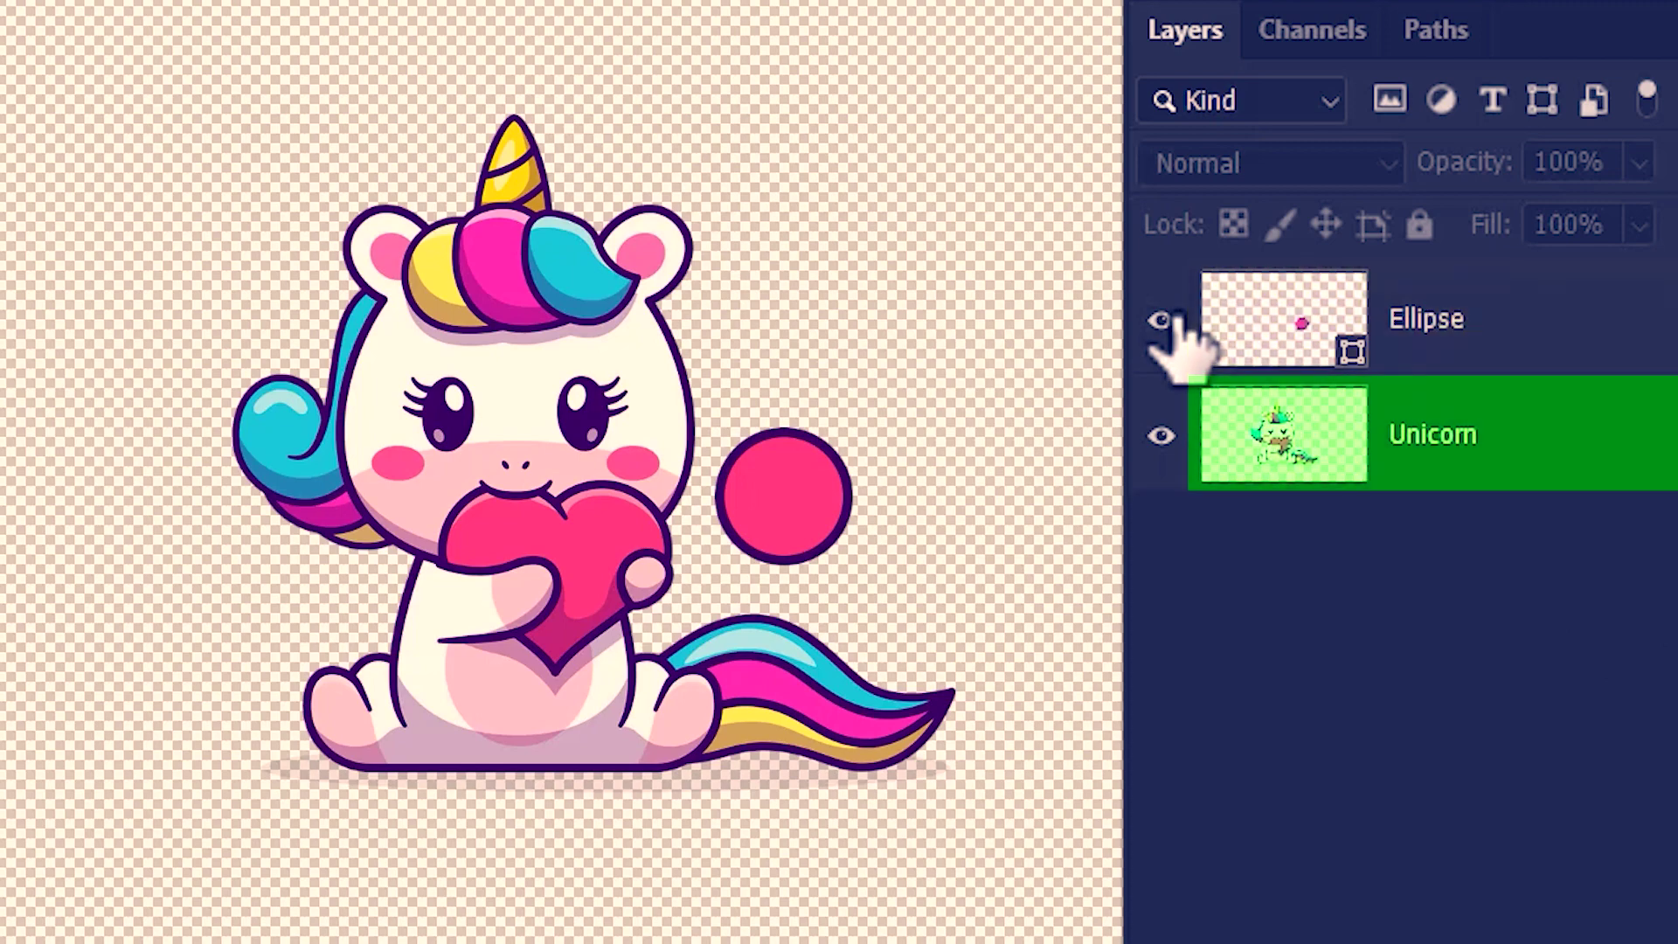
left_click(1162, 435)
left_click(1161, 435)
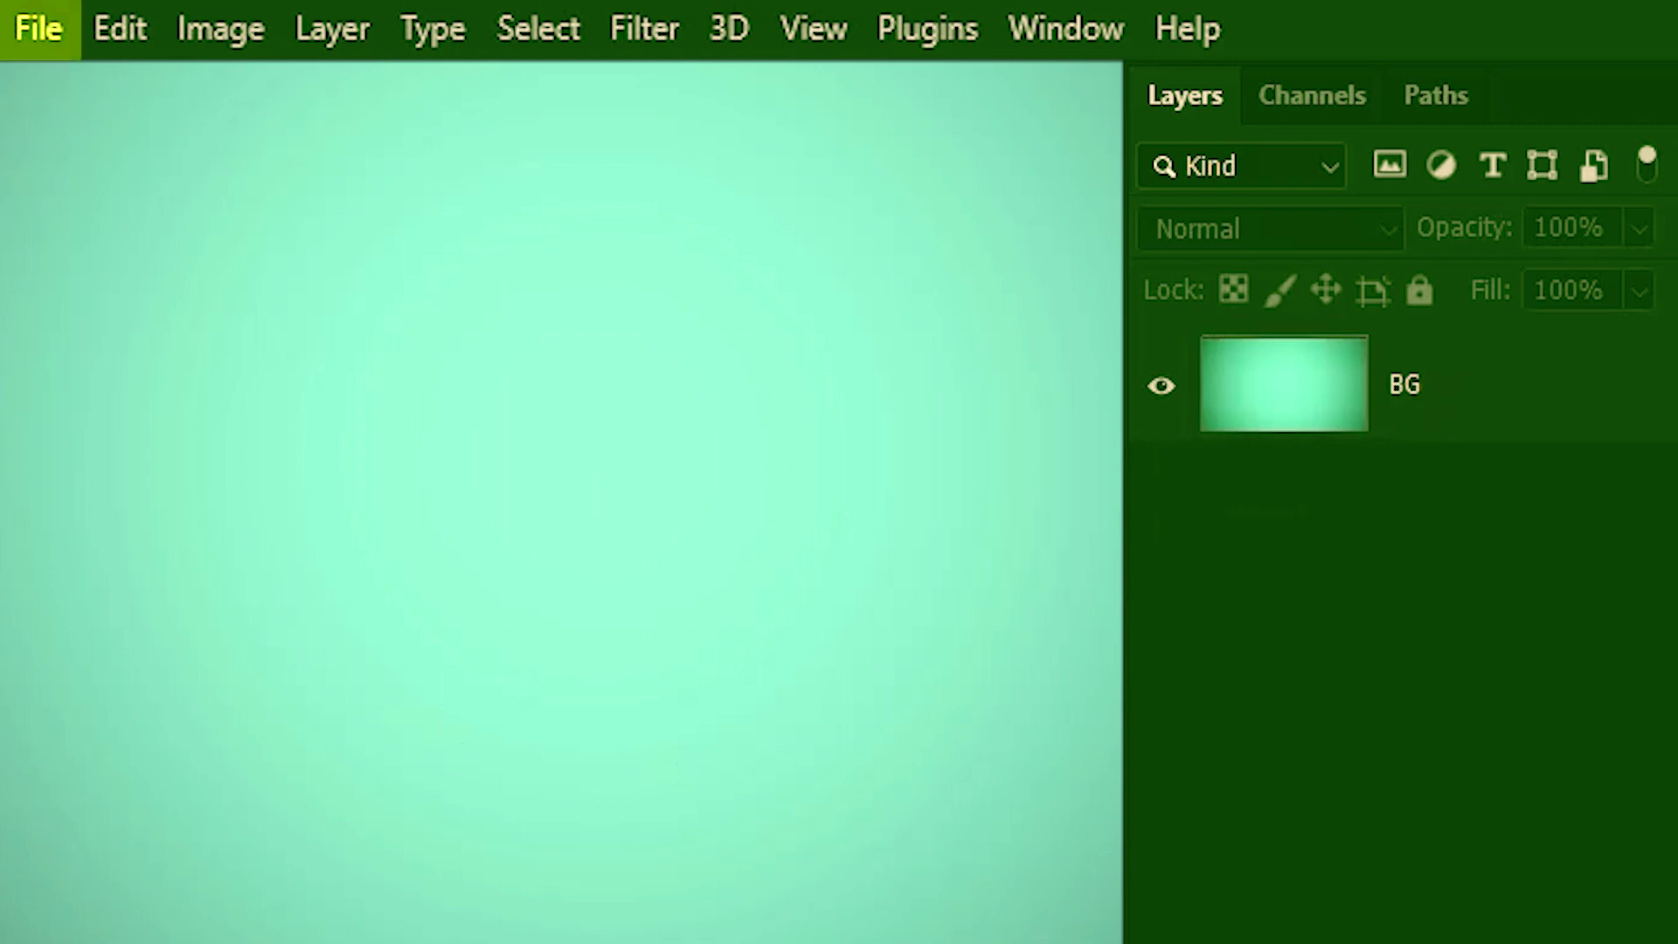
Place the Unicorn PSD file as an embedded object in the green background document
left_click(37, 28)
scroll(175, 787, "down", 4)
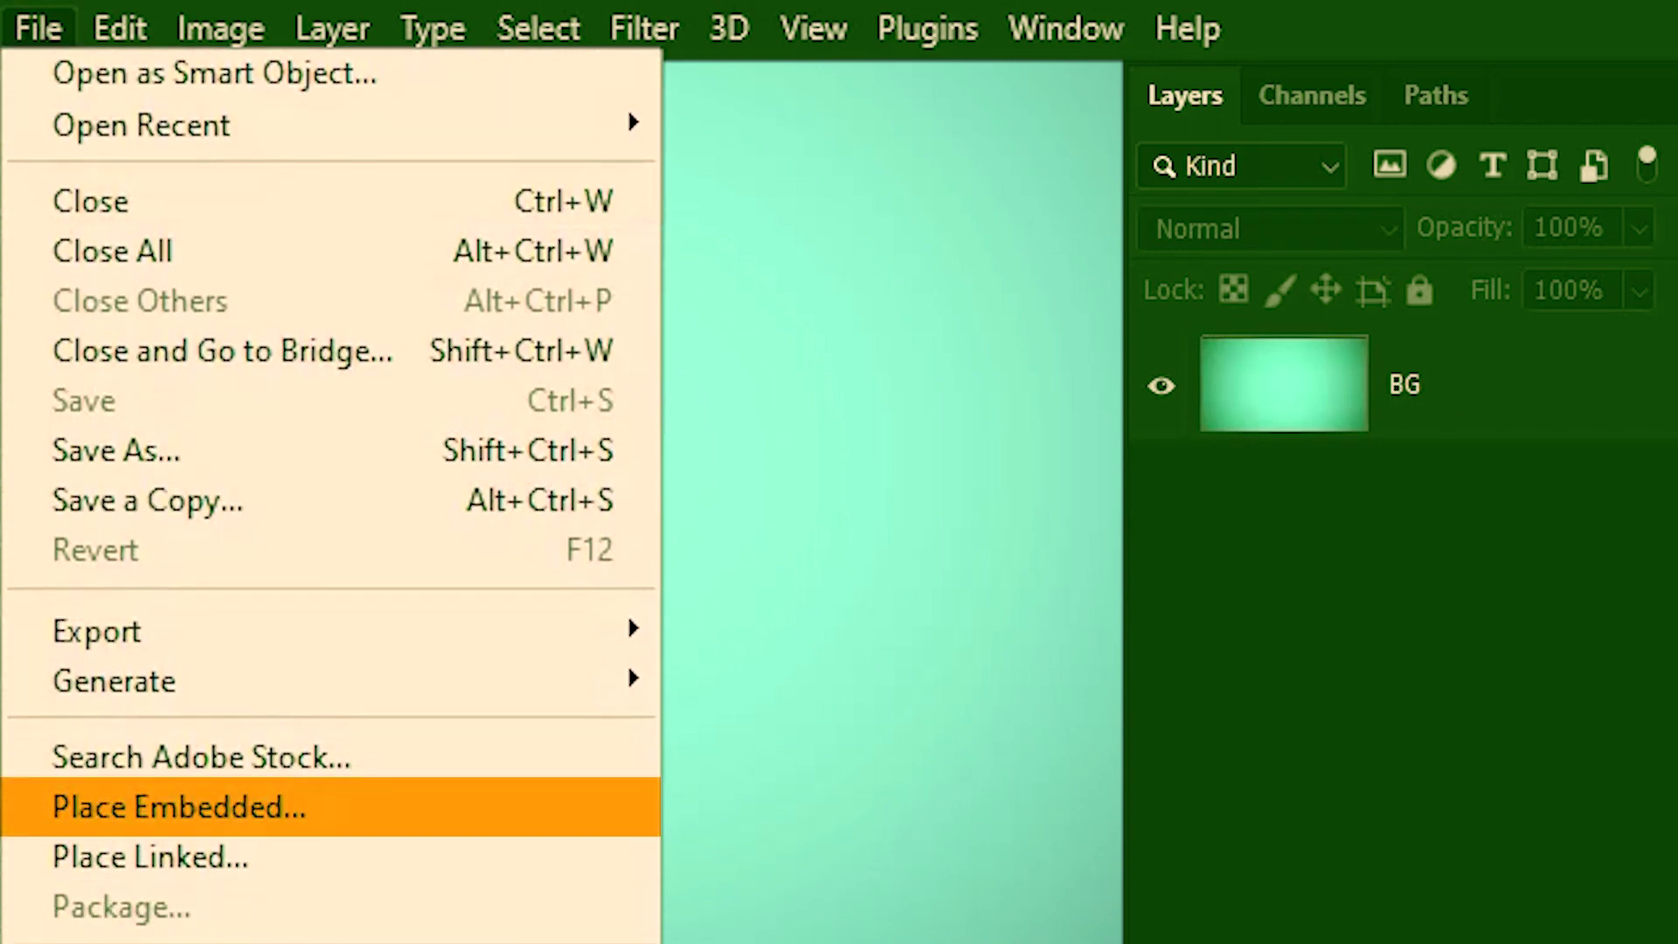
left_click(258, 804)
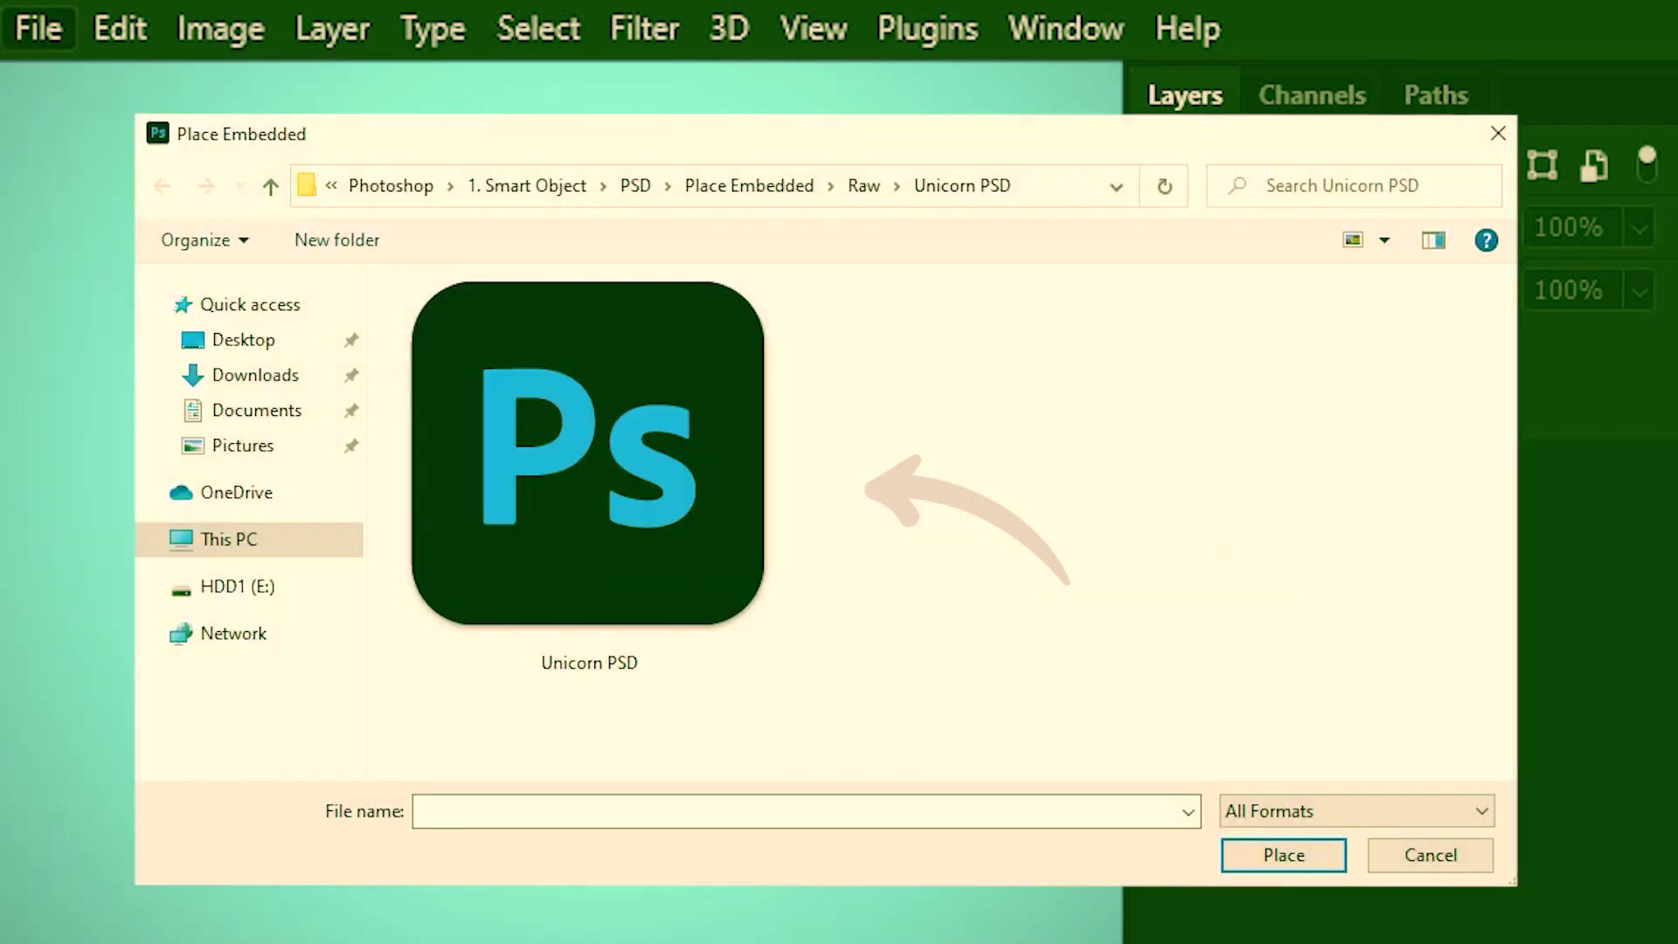
left_click(616, 456)
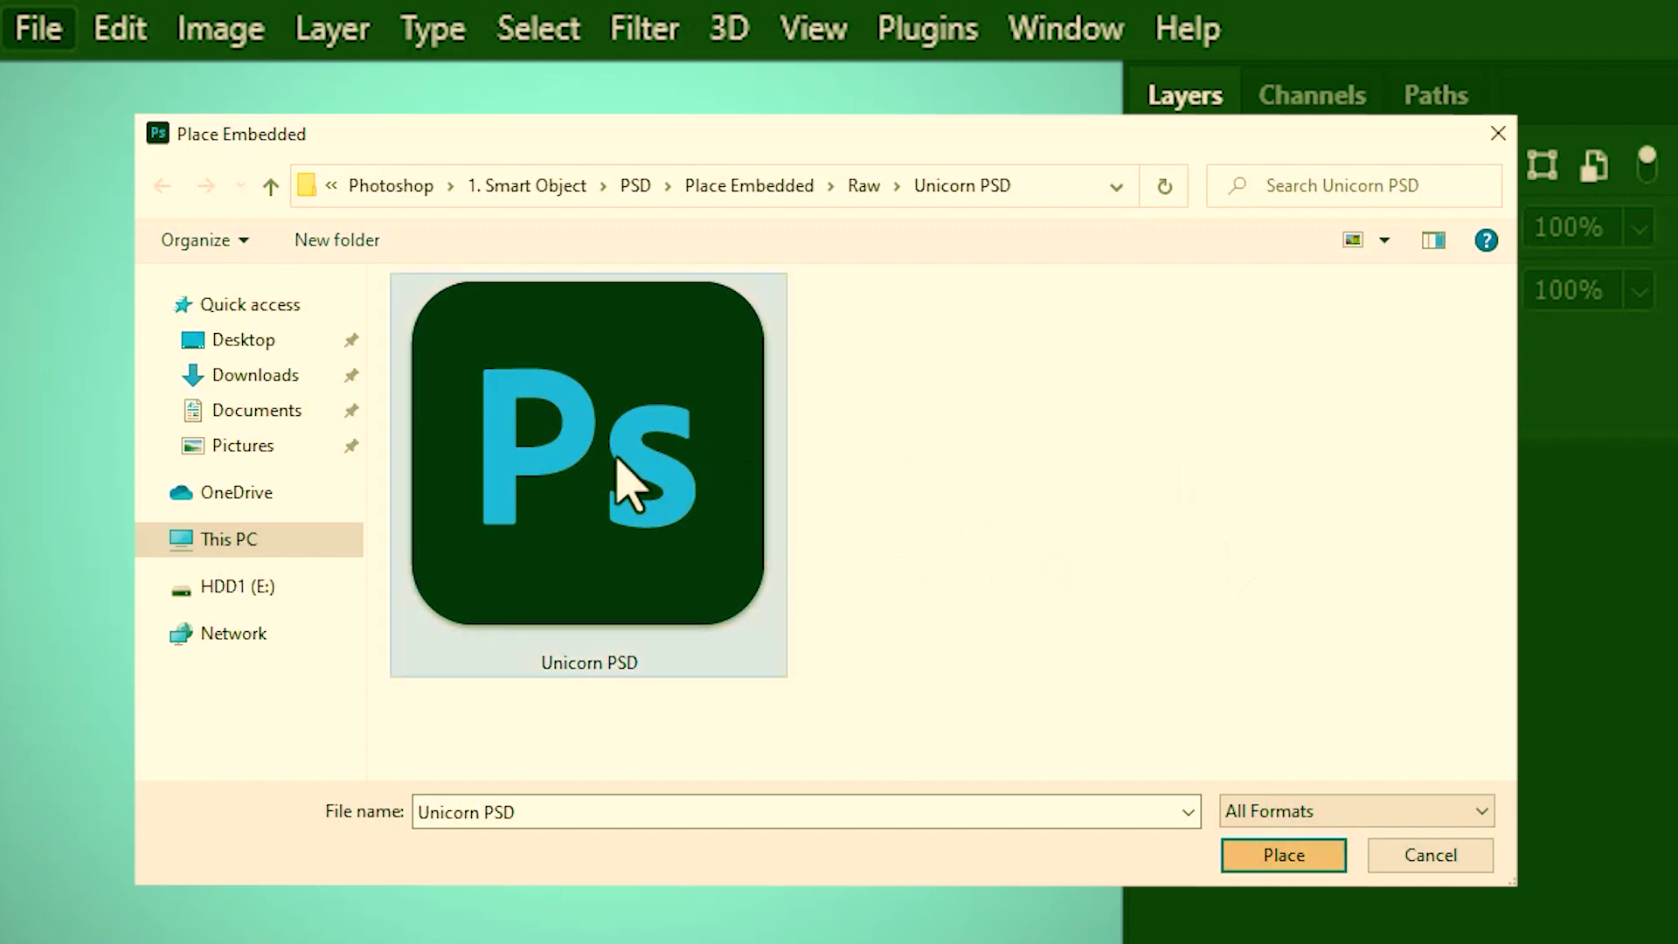
left_click(1278, 855)
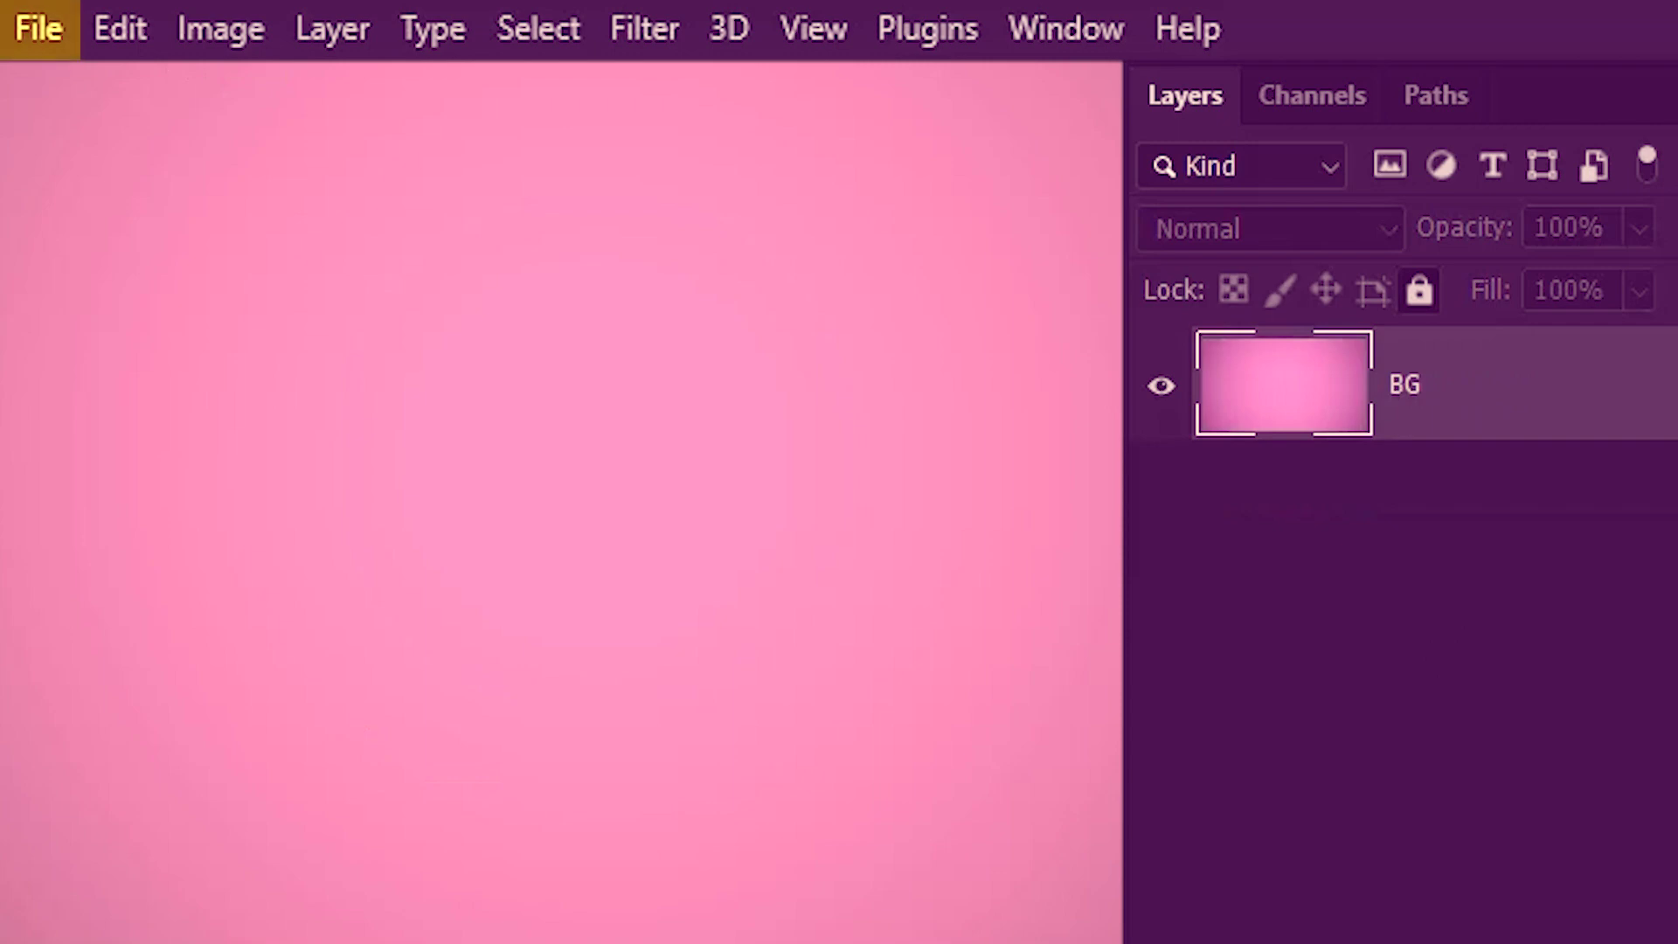
Place the Icecream Image file as an embedded object in the pink background document
left_click(42, 28)
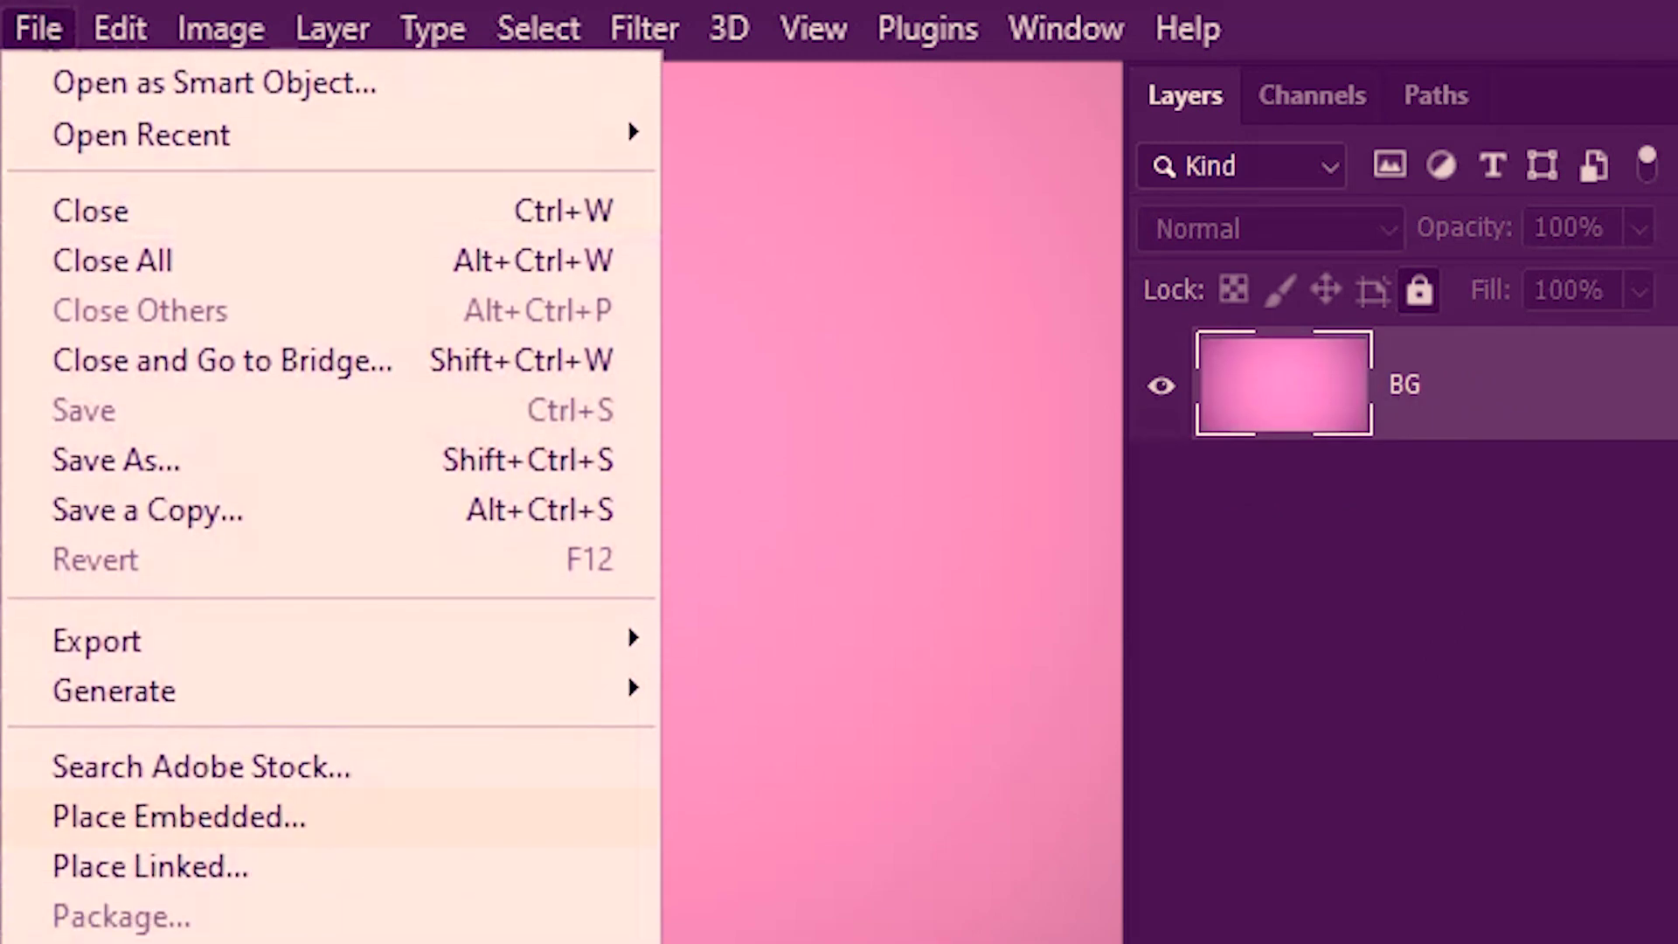
left_click(171, 816)
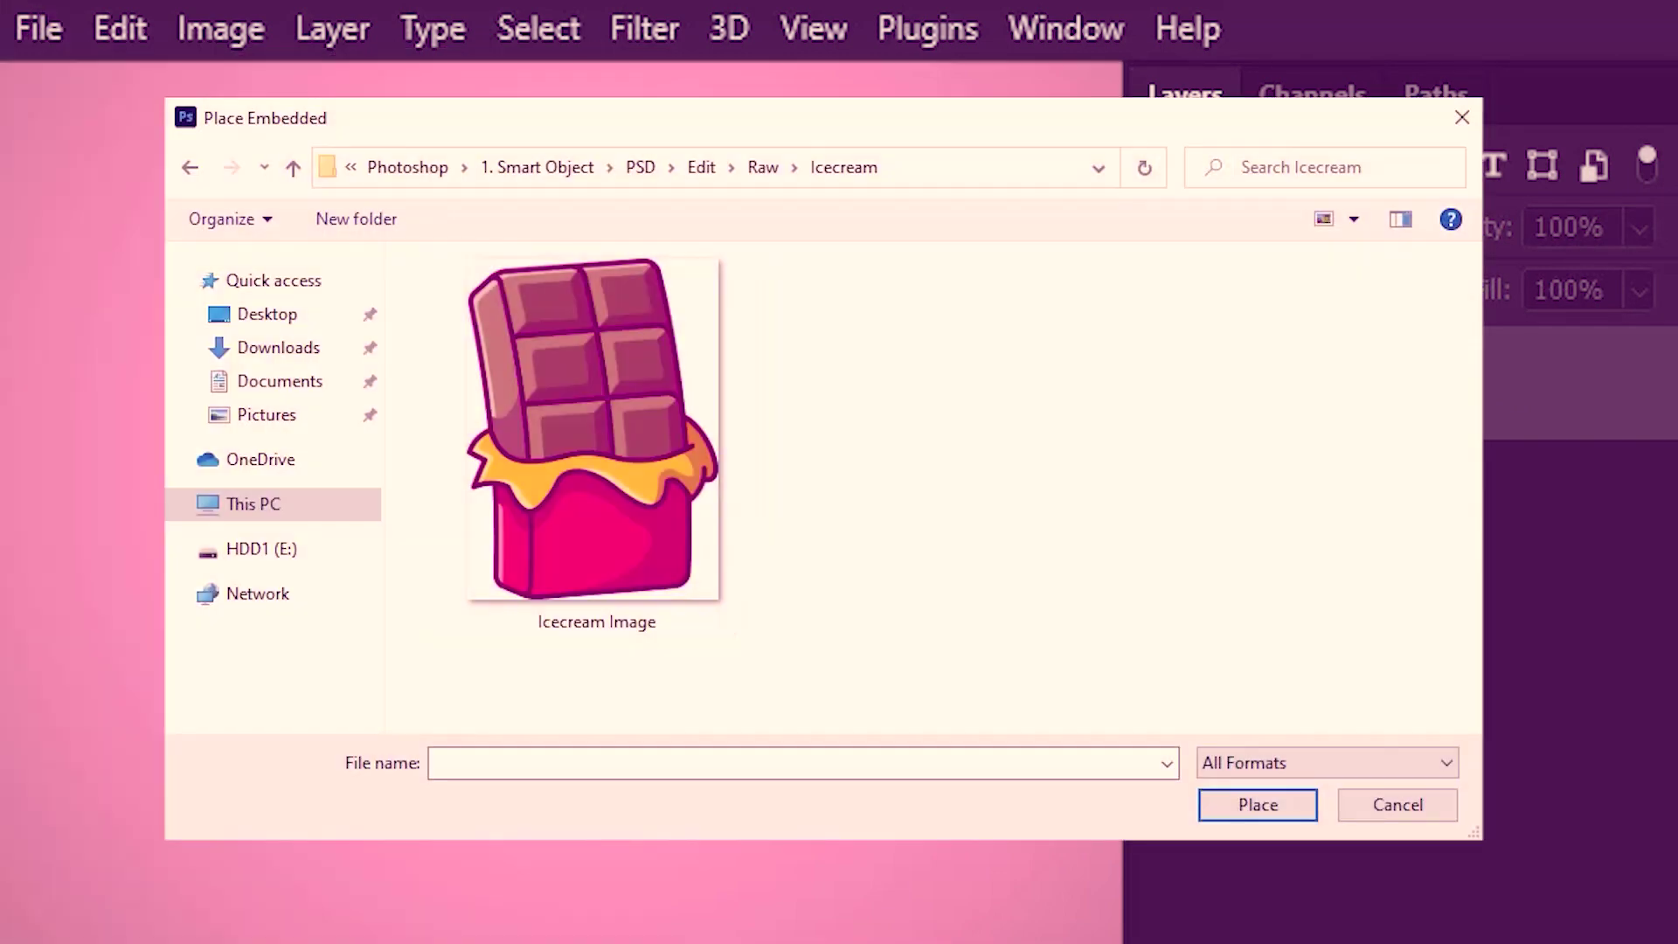
left_click(644, 393)
left_click(1258, 805)
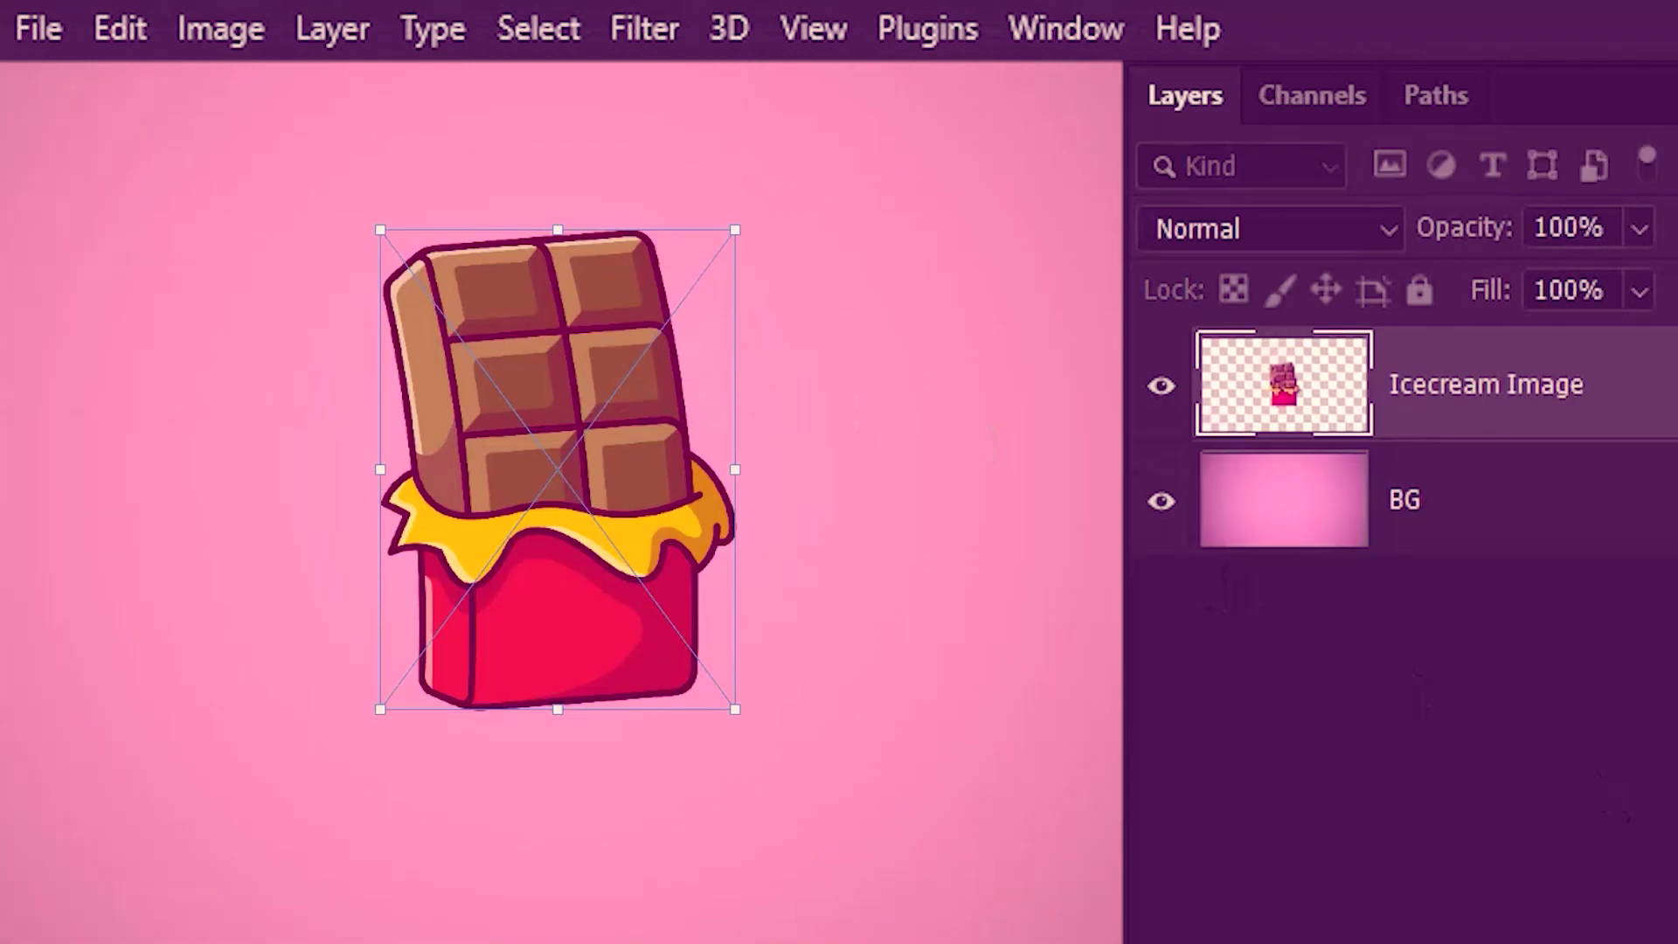
key("Return")
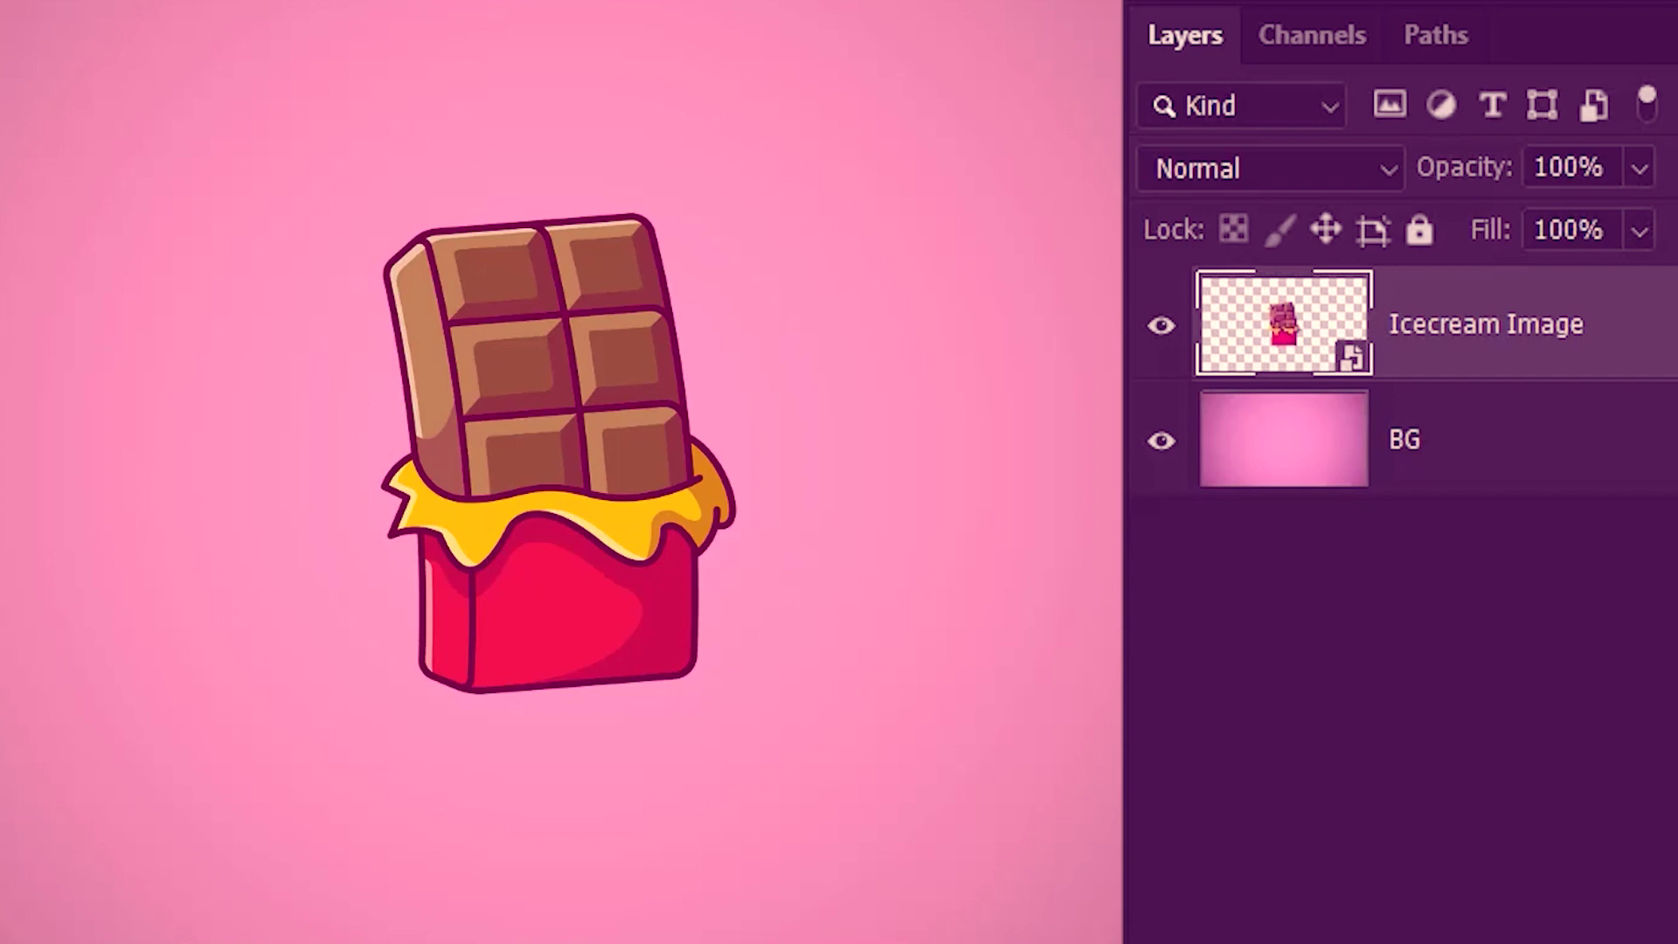
Try to paint on the Icecream Image smart object with the Brush tool, and decline rasterizing it
key("b")
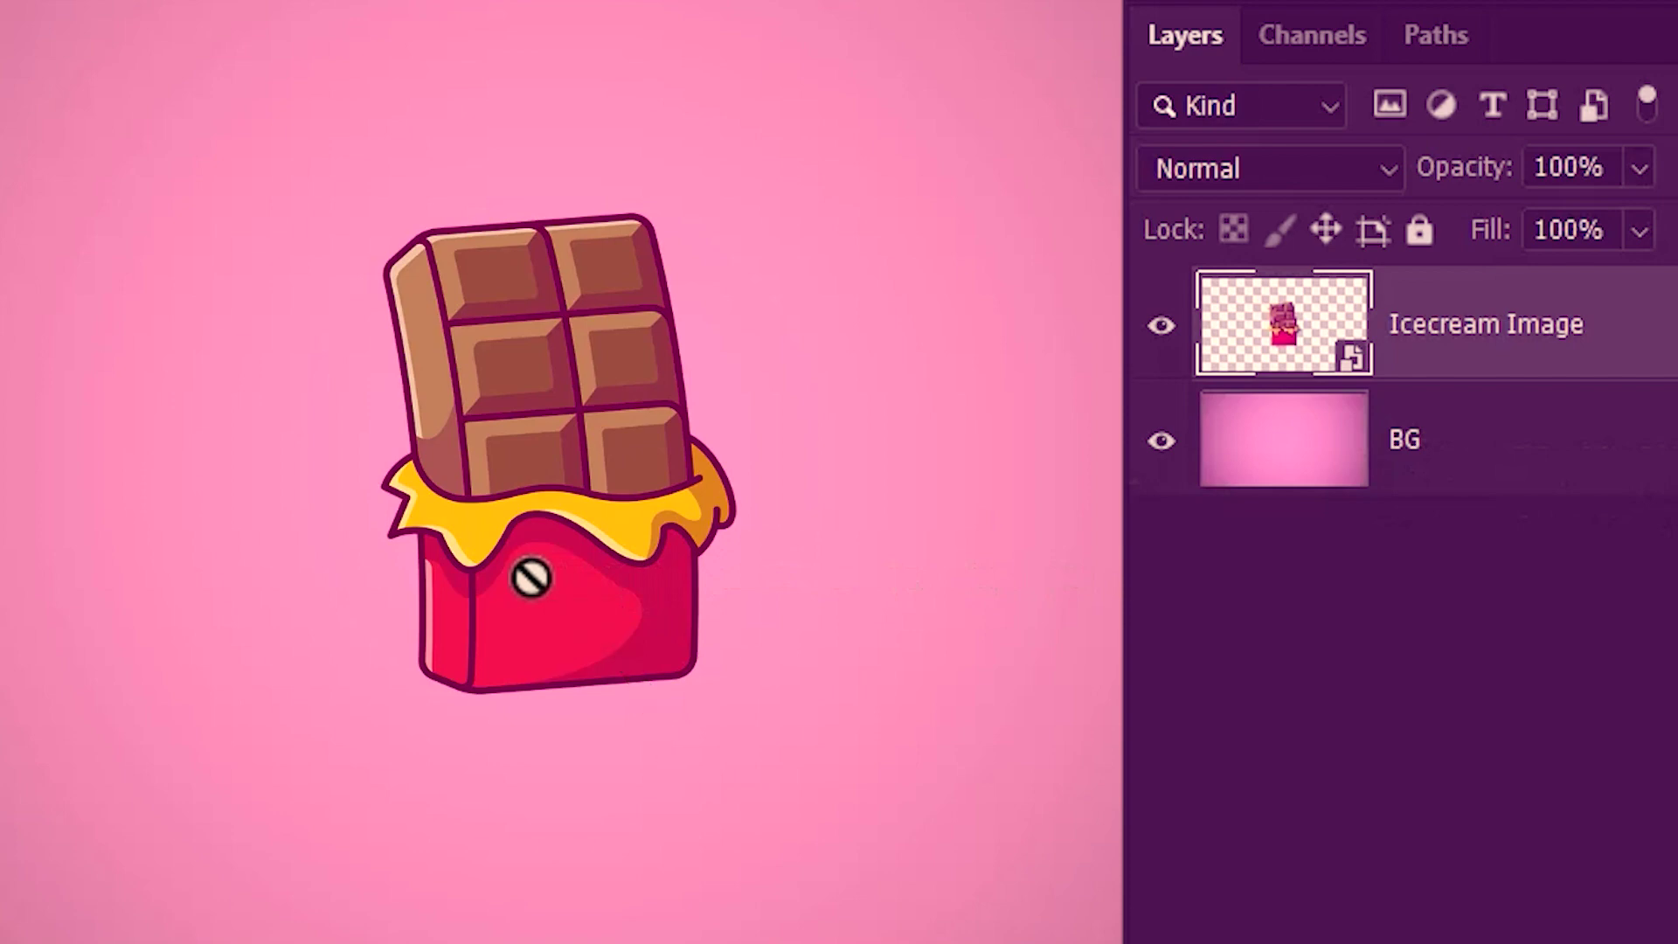
left_click(530, 578)
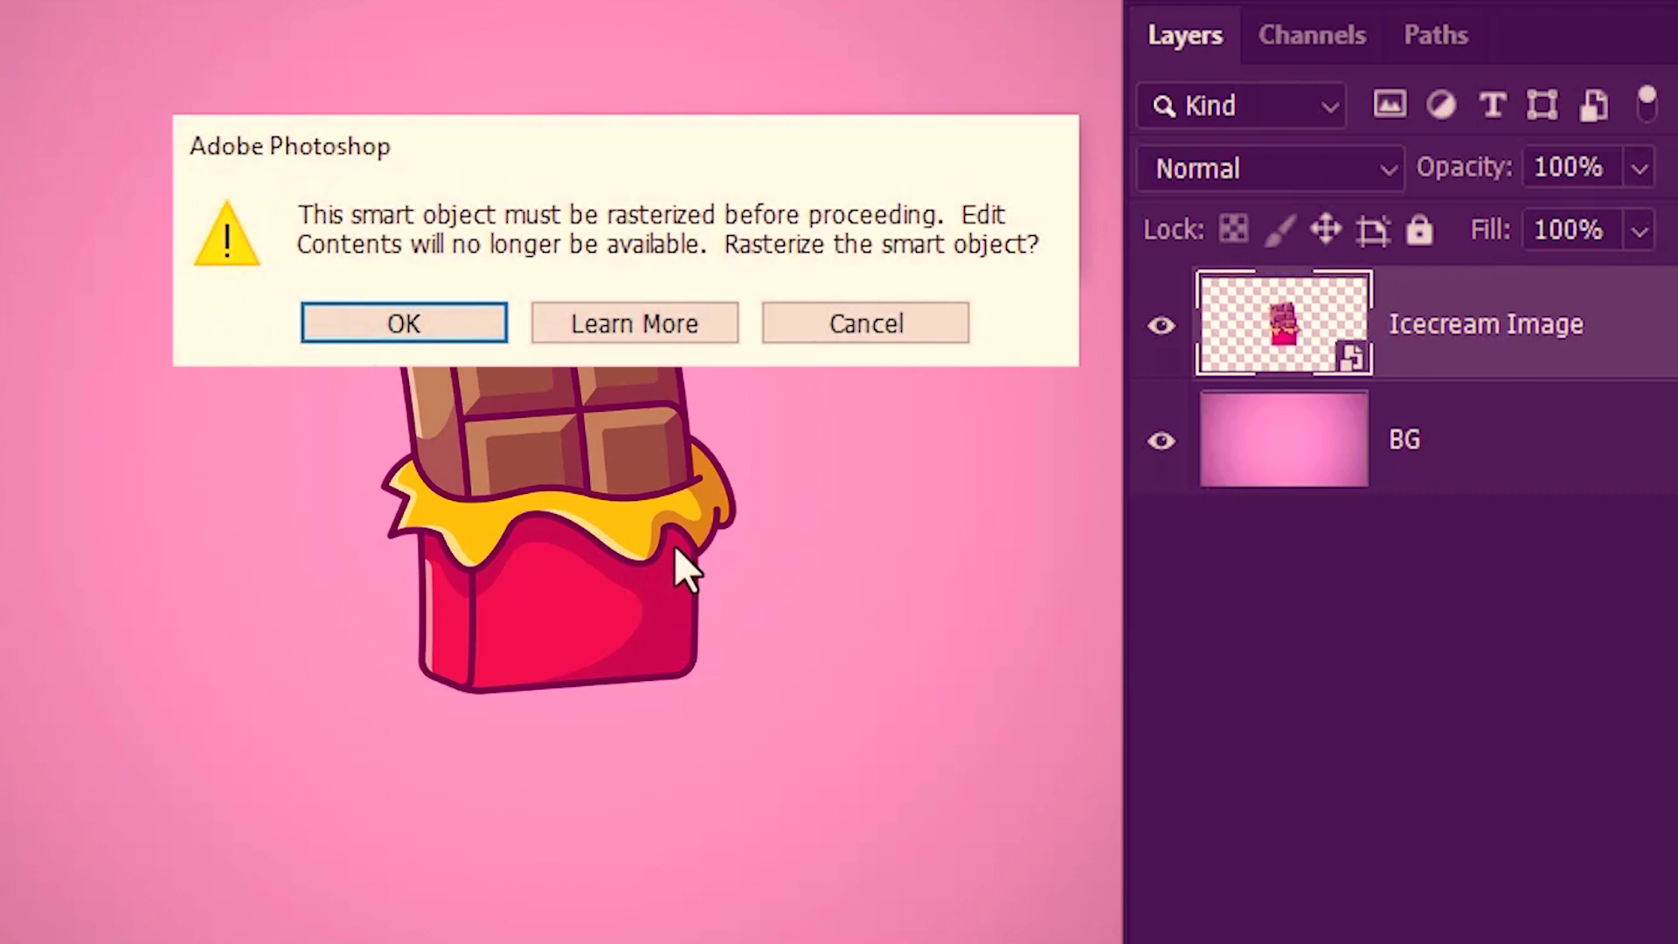
left_click(862, 328)
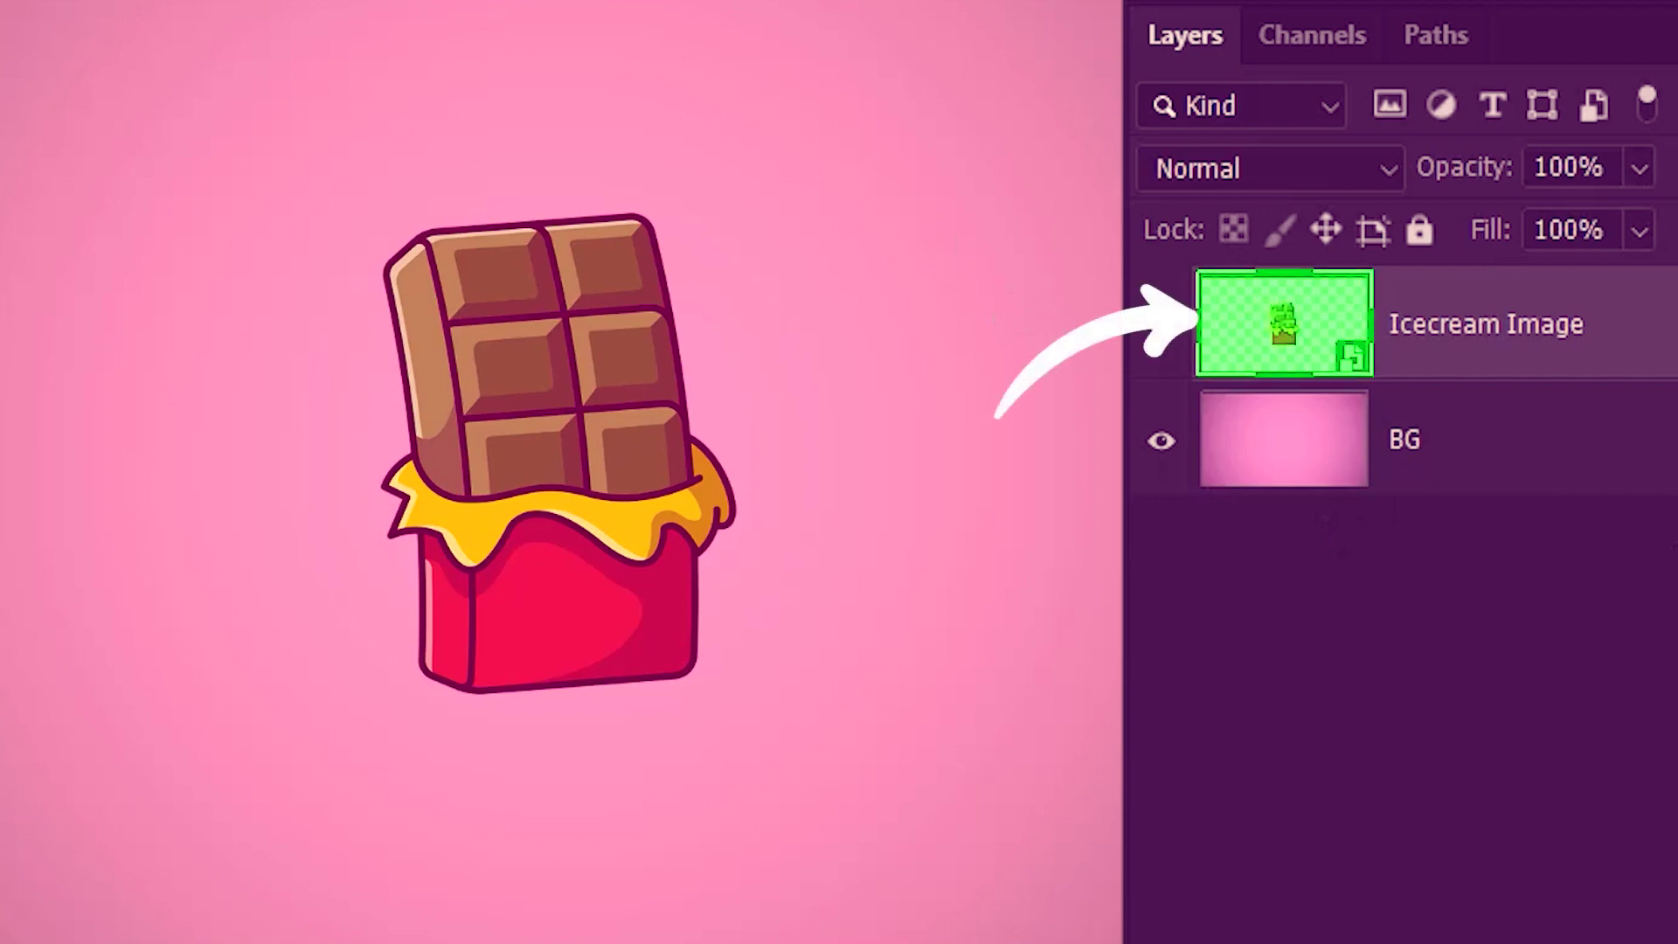
Open the Icecream Image smart object's contents, paint a horizontal yellow stroke across the red wrapper, then save and close them
double_click(1311, 347)
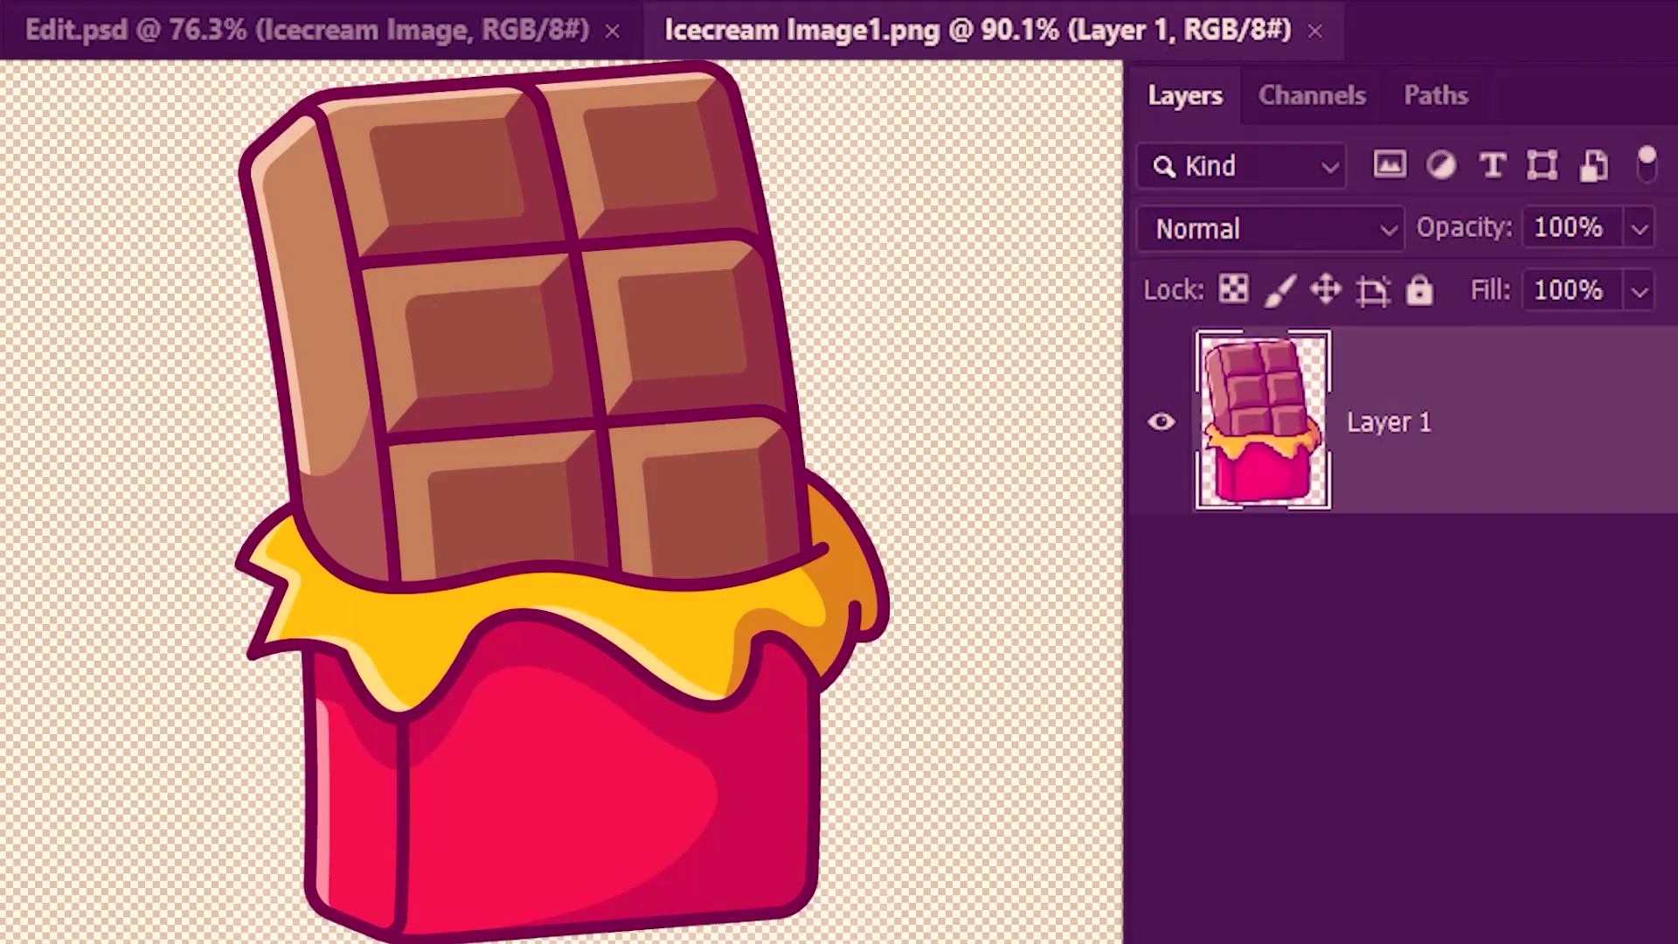
left_click_drag(465, 771, 725, 771)
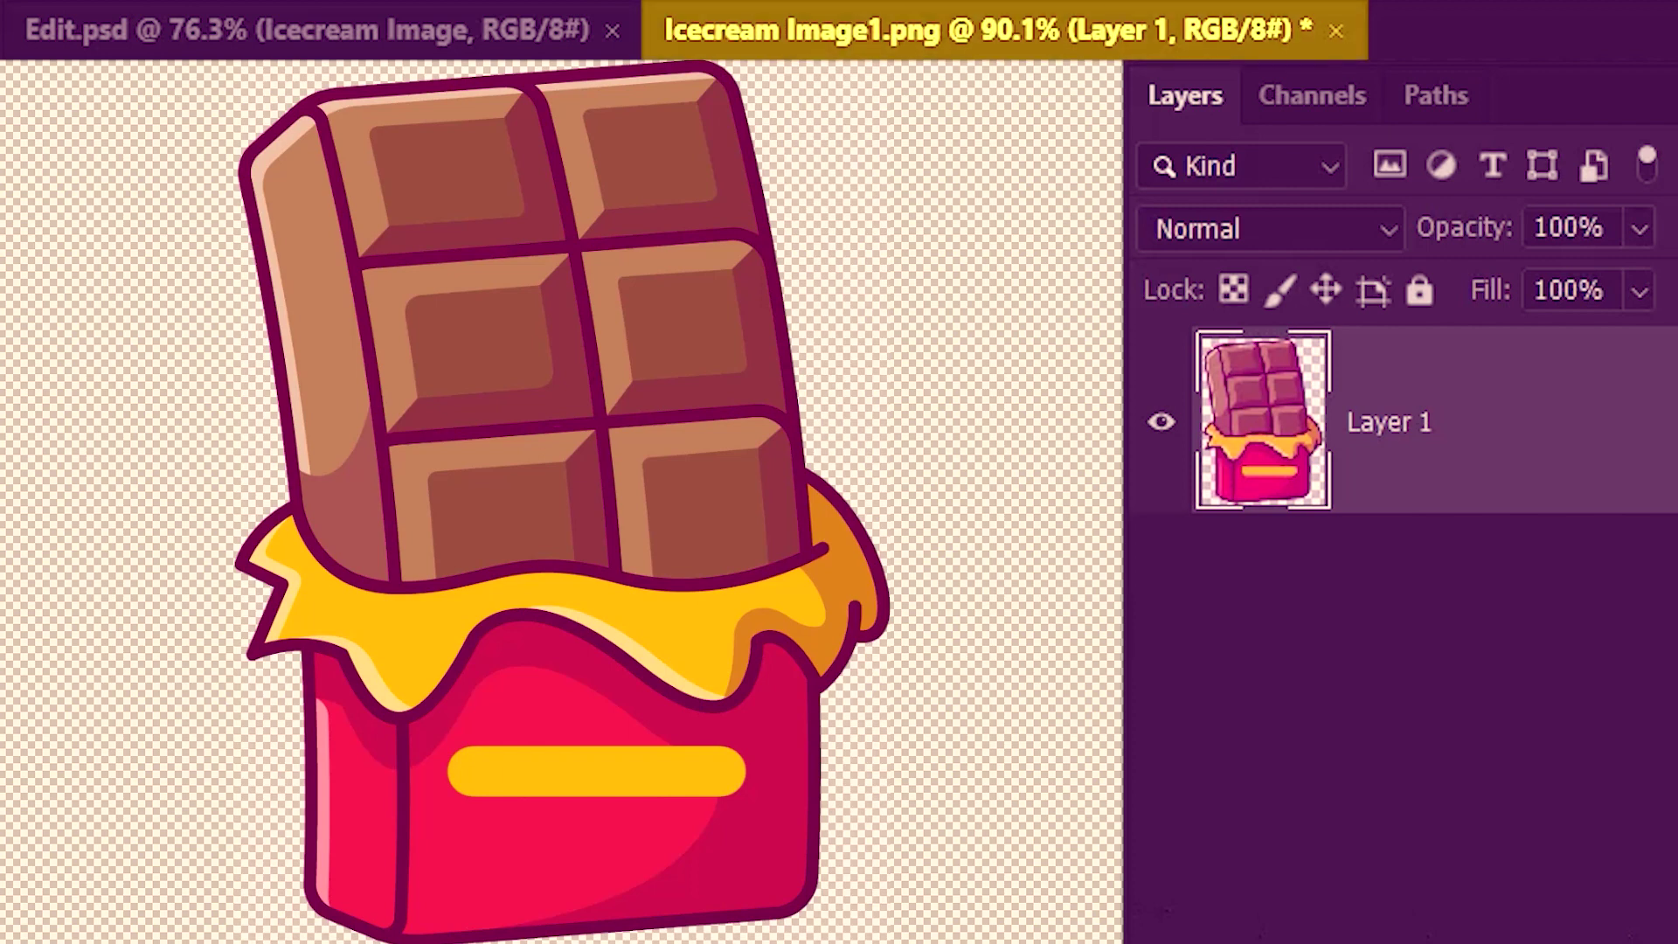
key("ctrl+s")
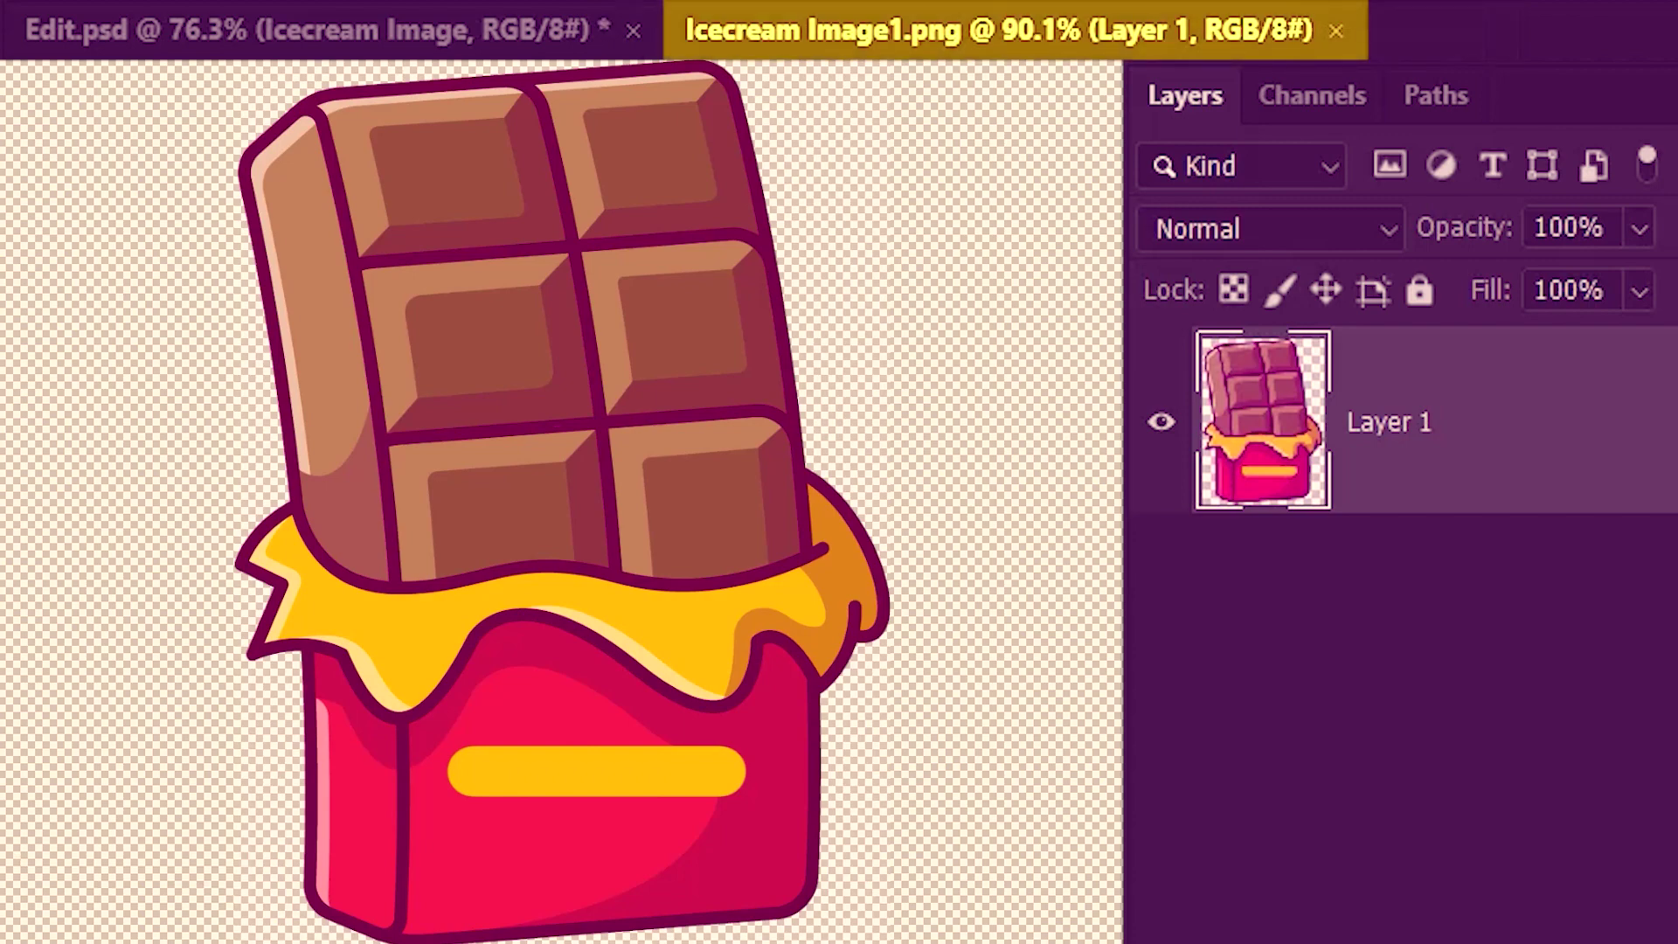
left_click(1336, 31)
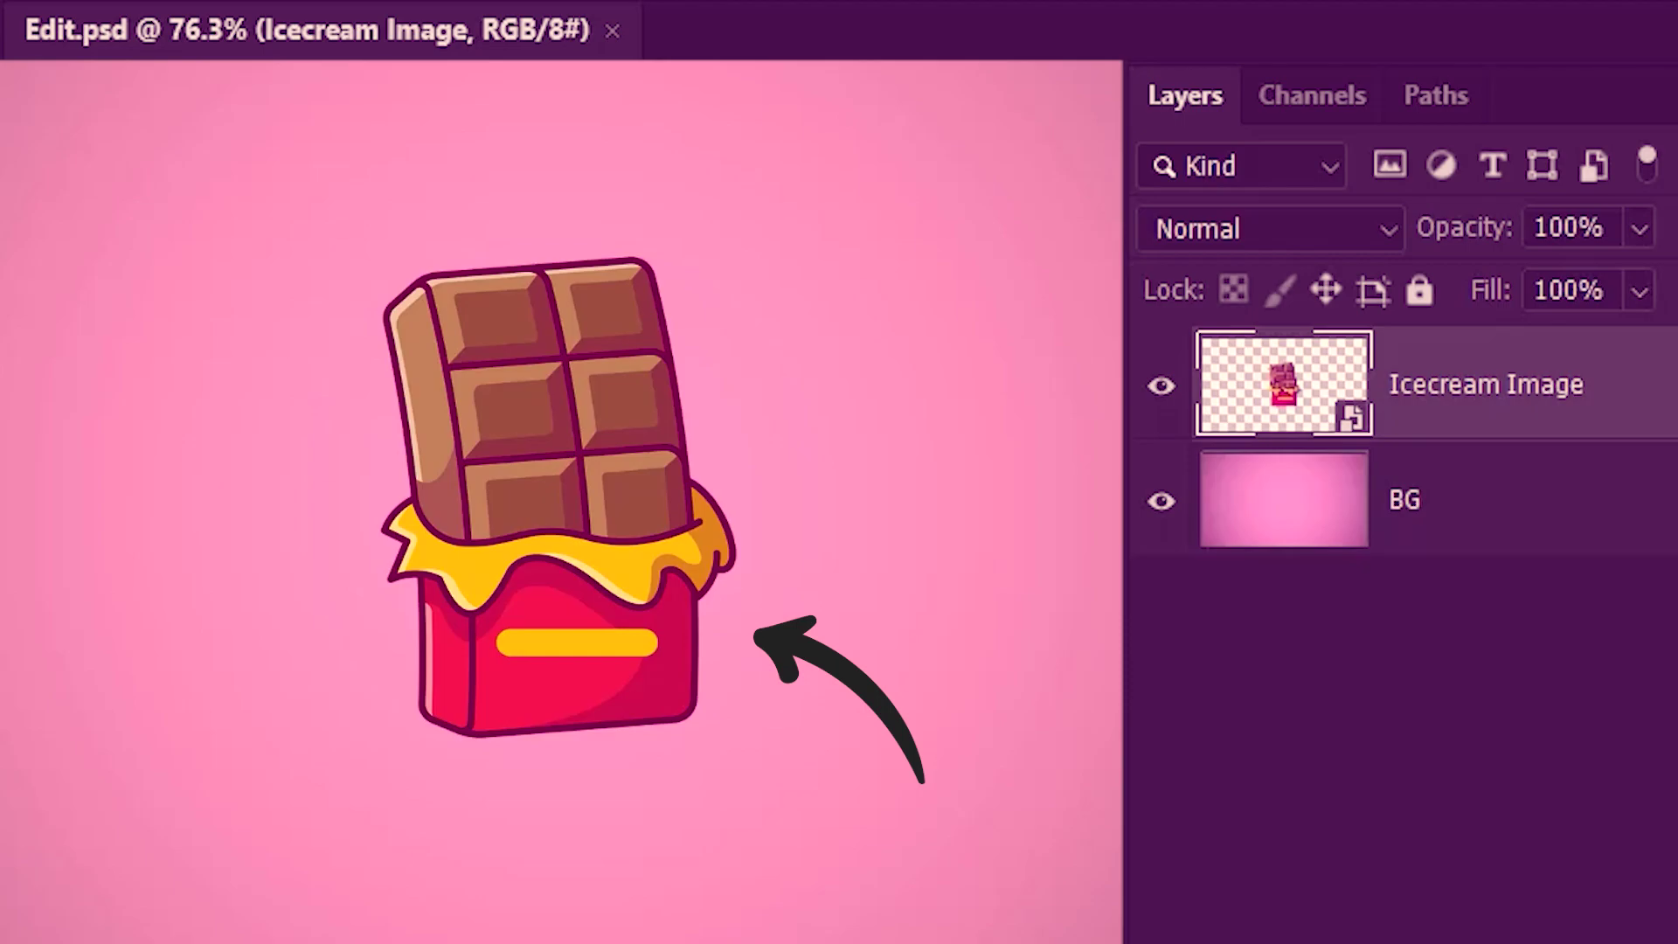
Delete the Icecream Image layer and place the Unicorn PSD file as an embedded object over the pink background
key("Delete")
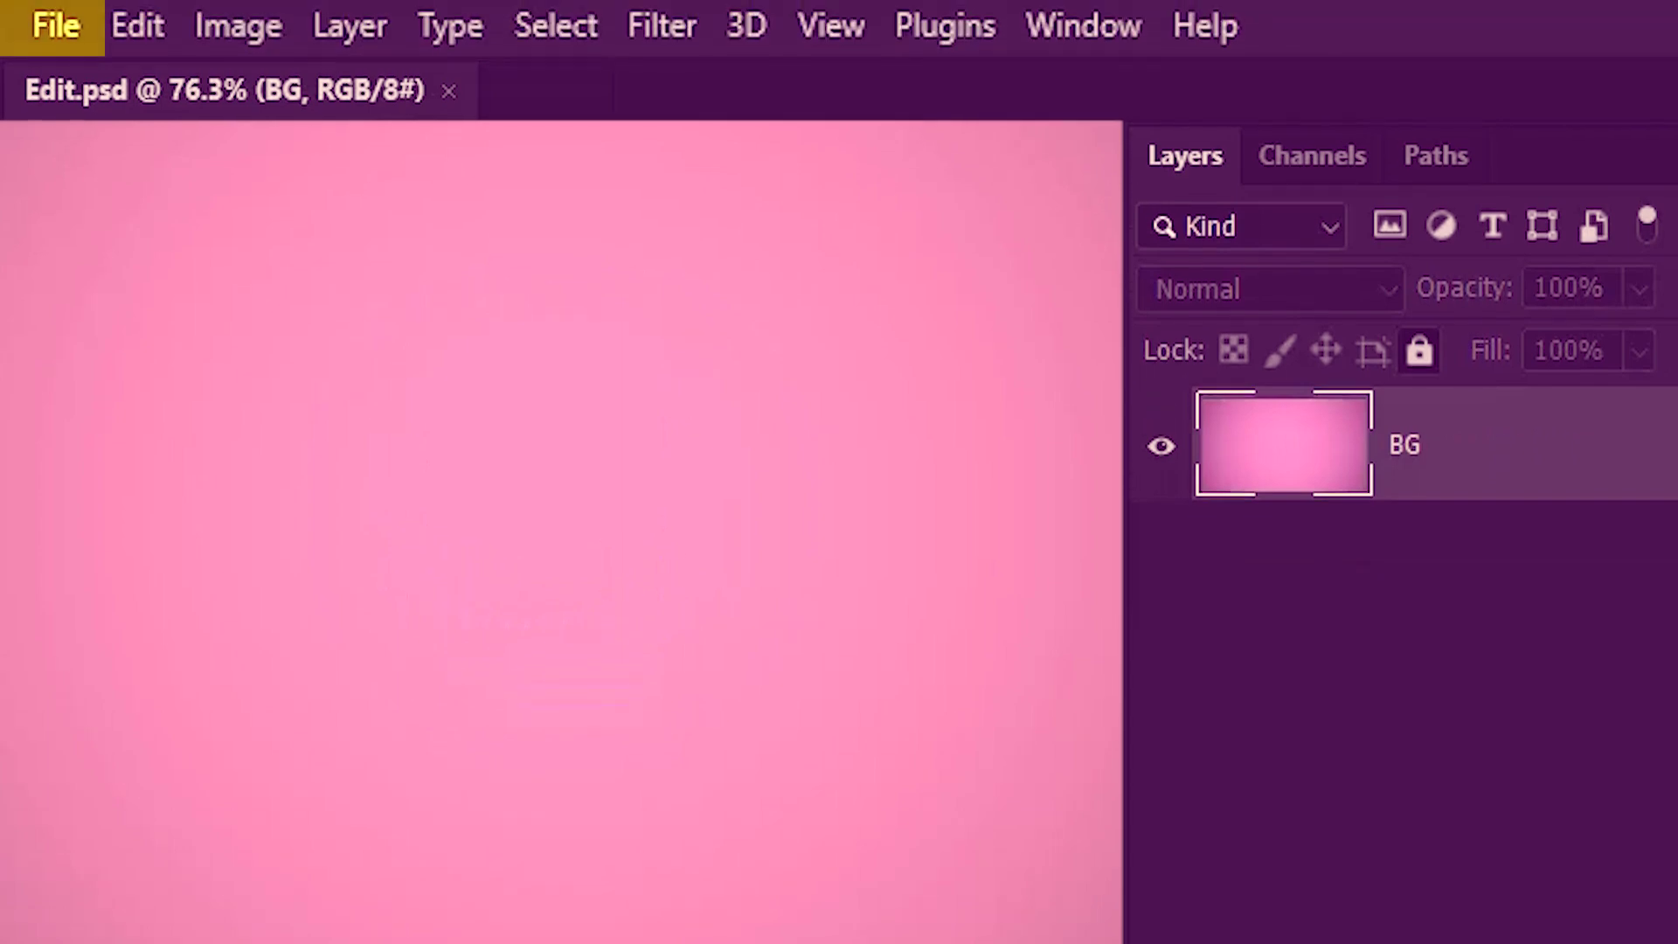
left_click(52, 44)
scroll(149, 525, "down", 3)
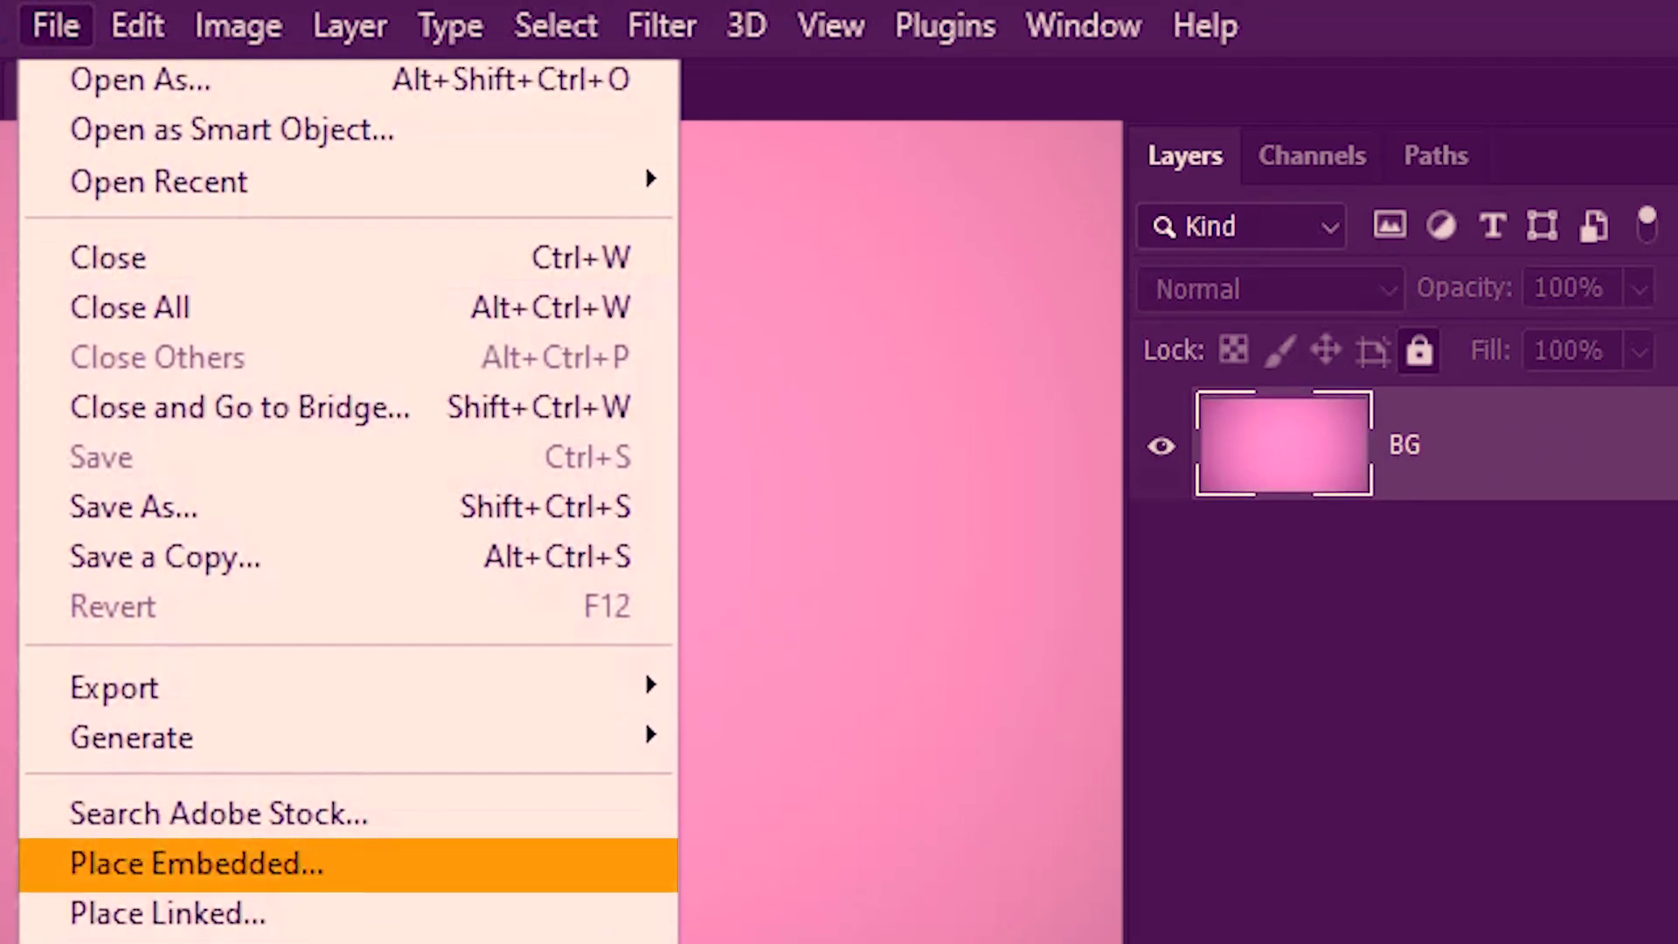
left_click(131, 862)
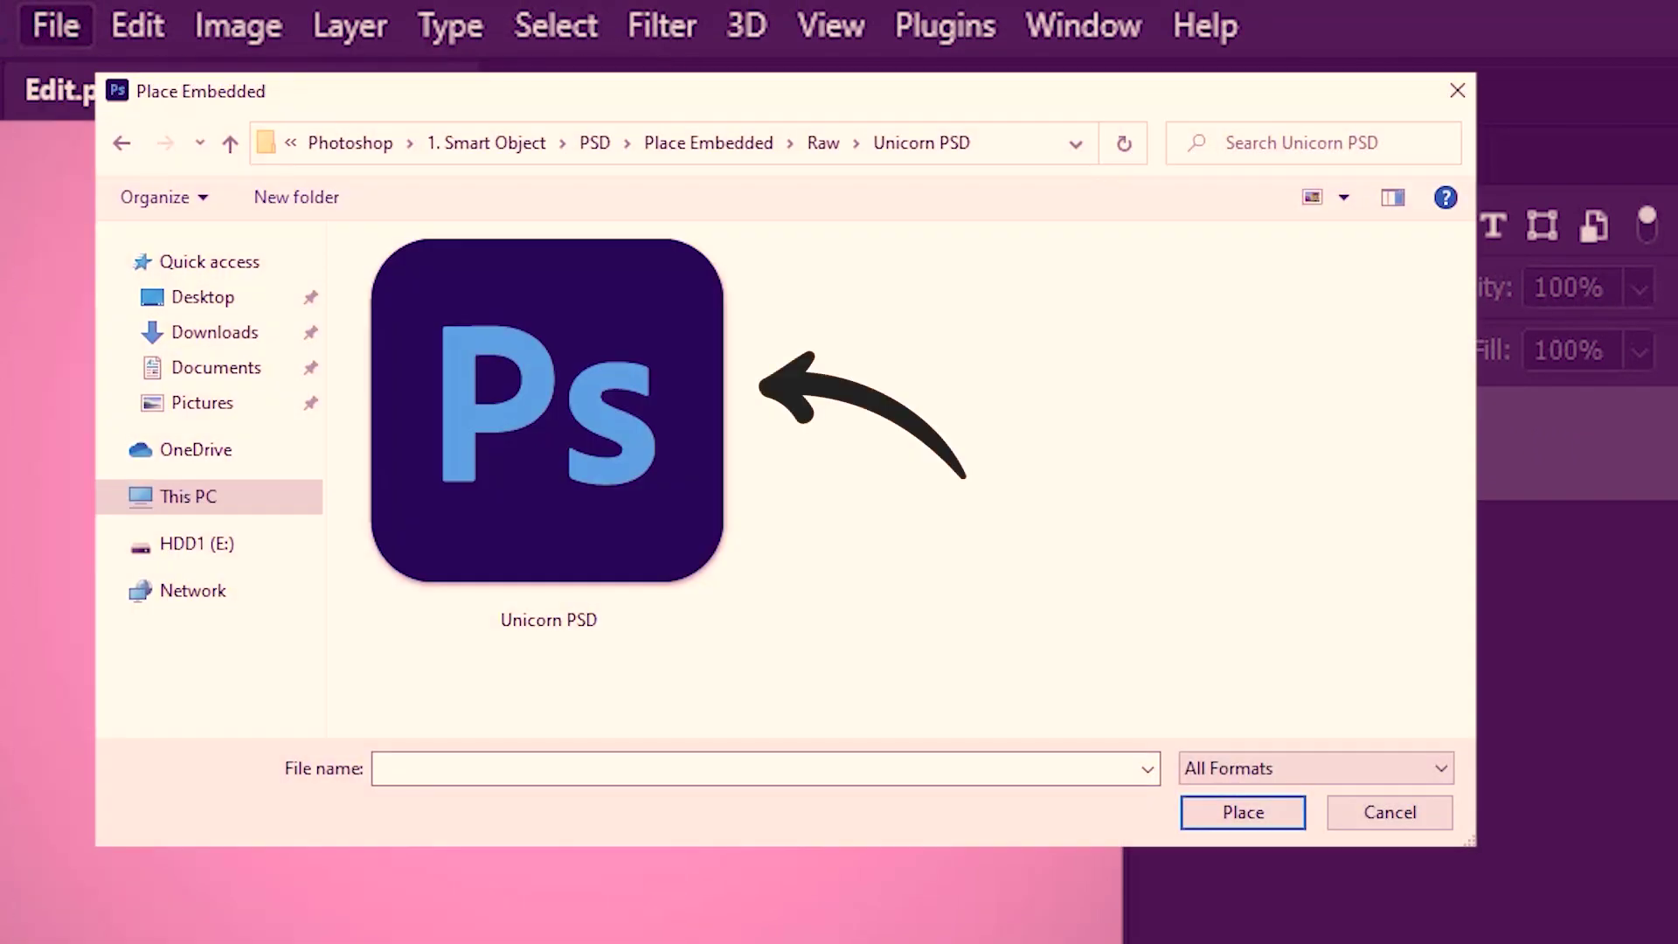
left_click(629, 382)
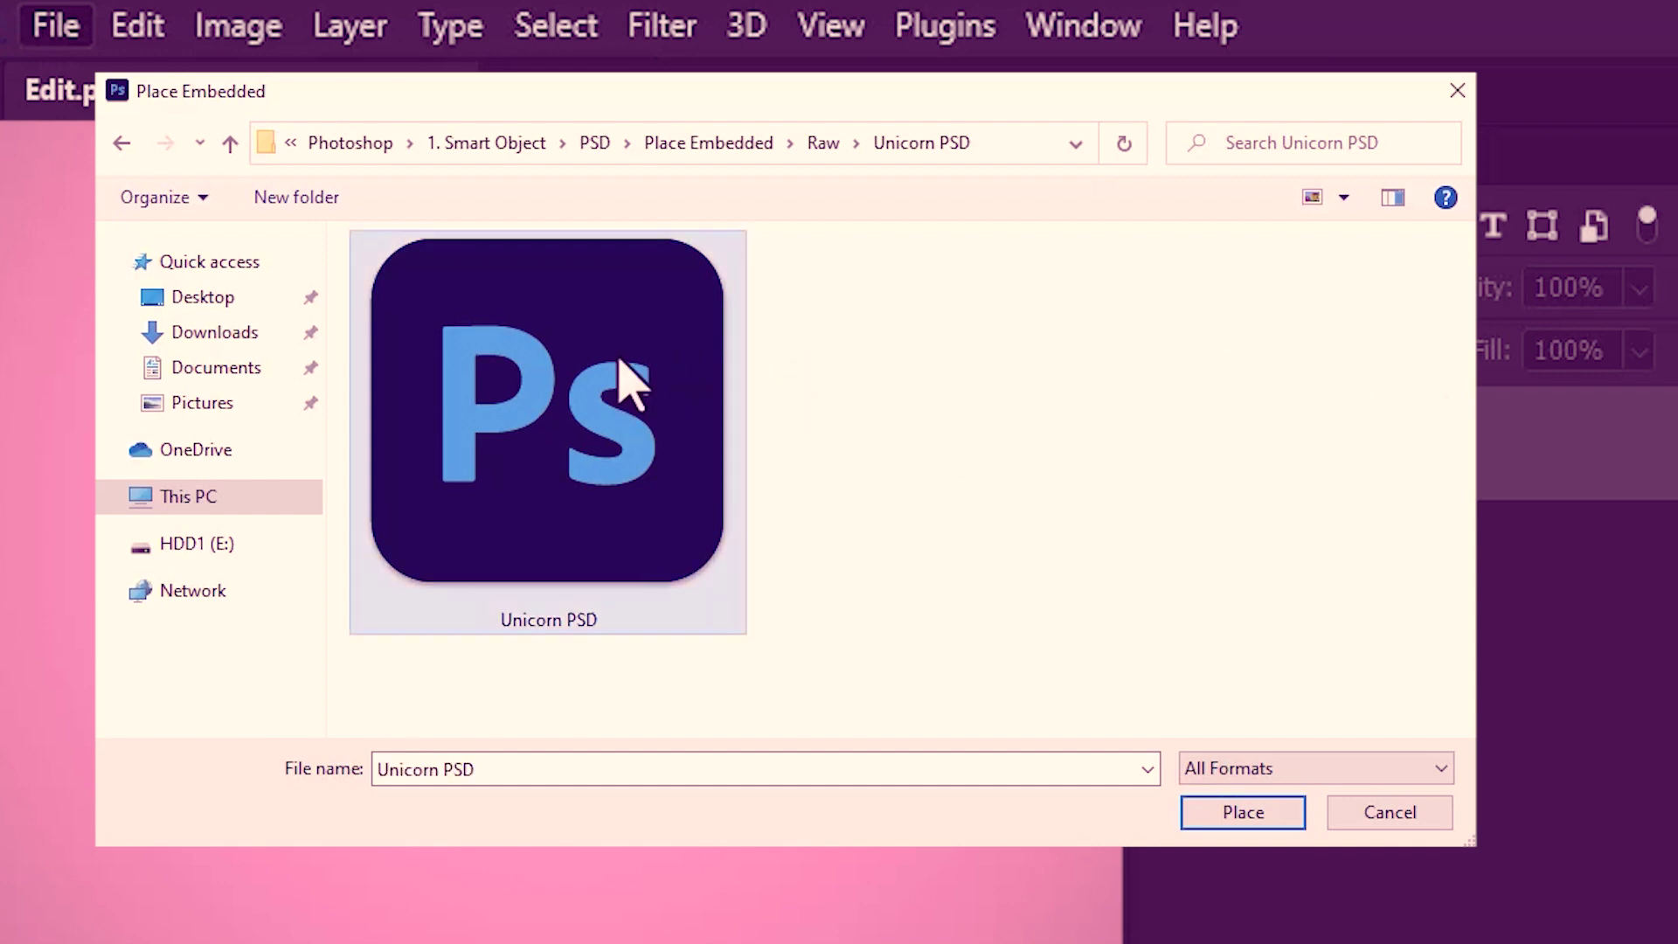
left_click(1242, 813)
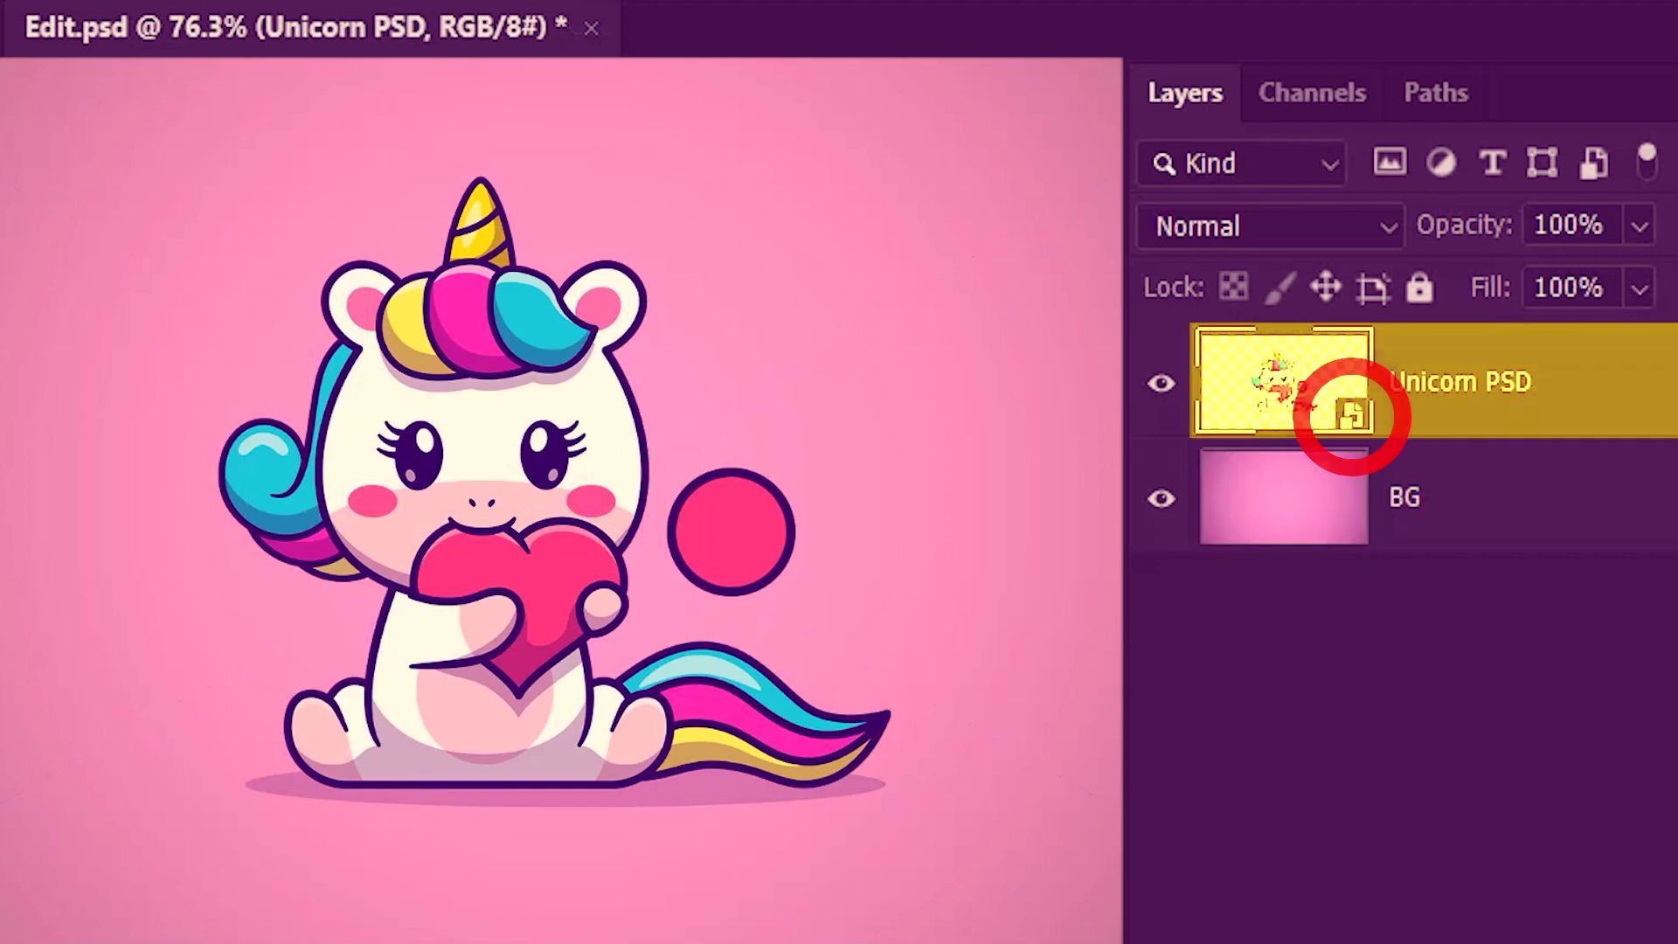
Try to paint on the heart of the Unicorn PSD smart object with the Brush tool, and decline rasterizing it
key("b")
left_click(493, 529)
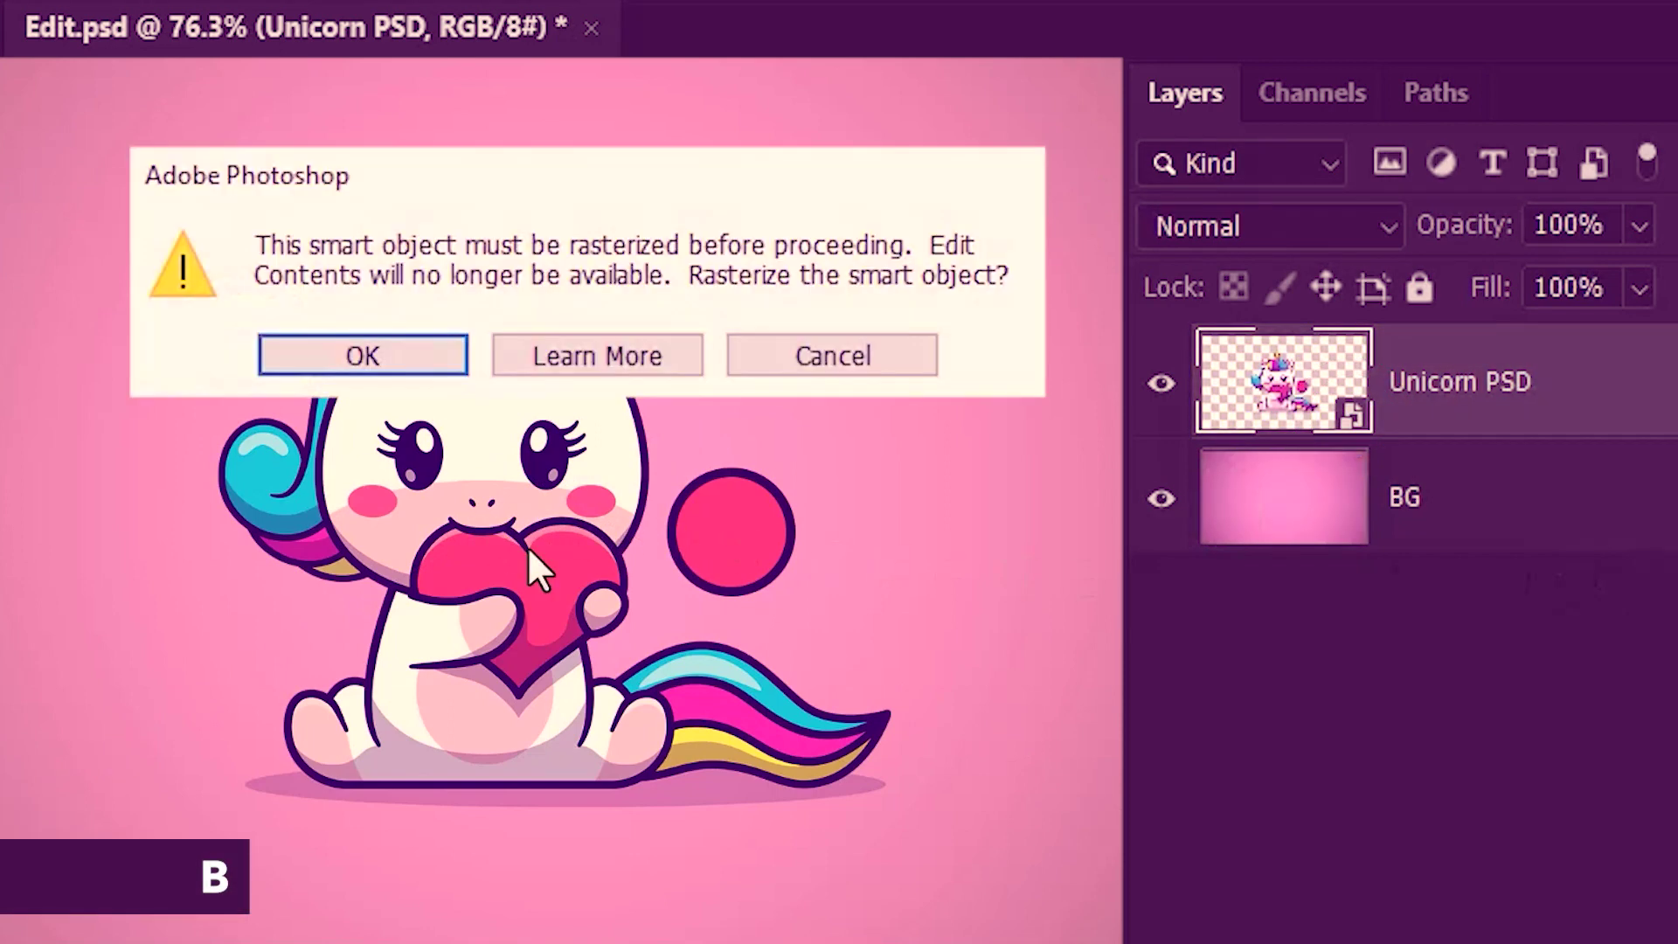
left_click(802, 367)
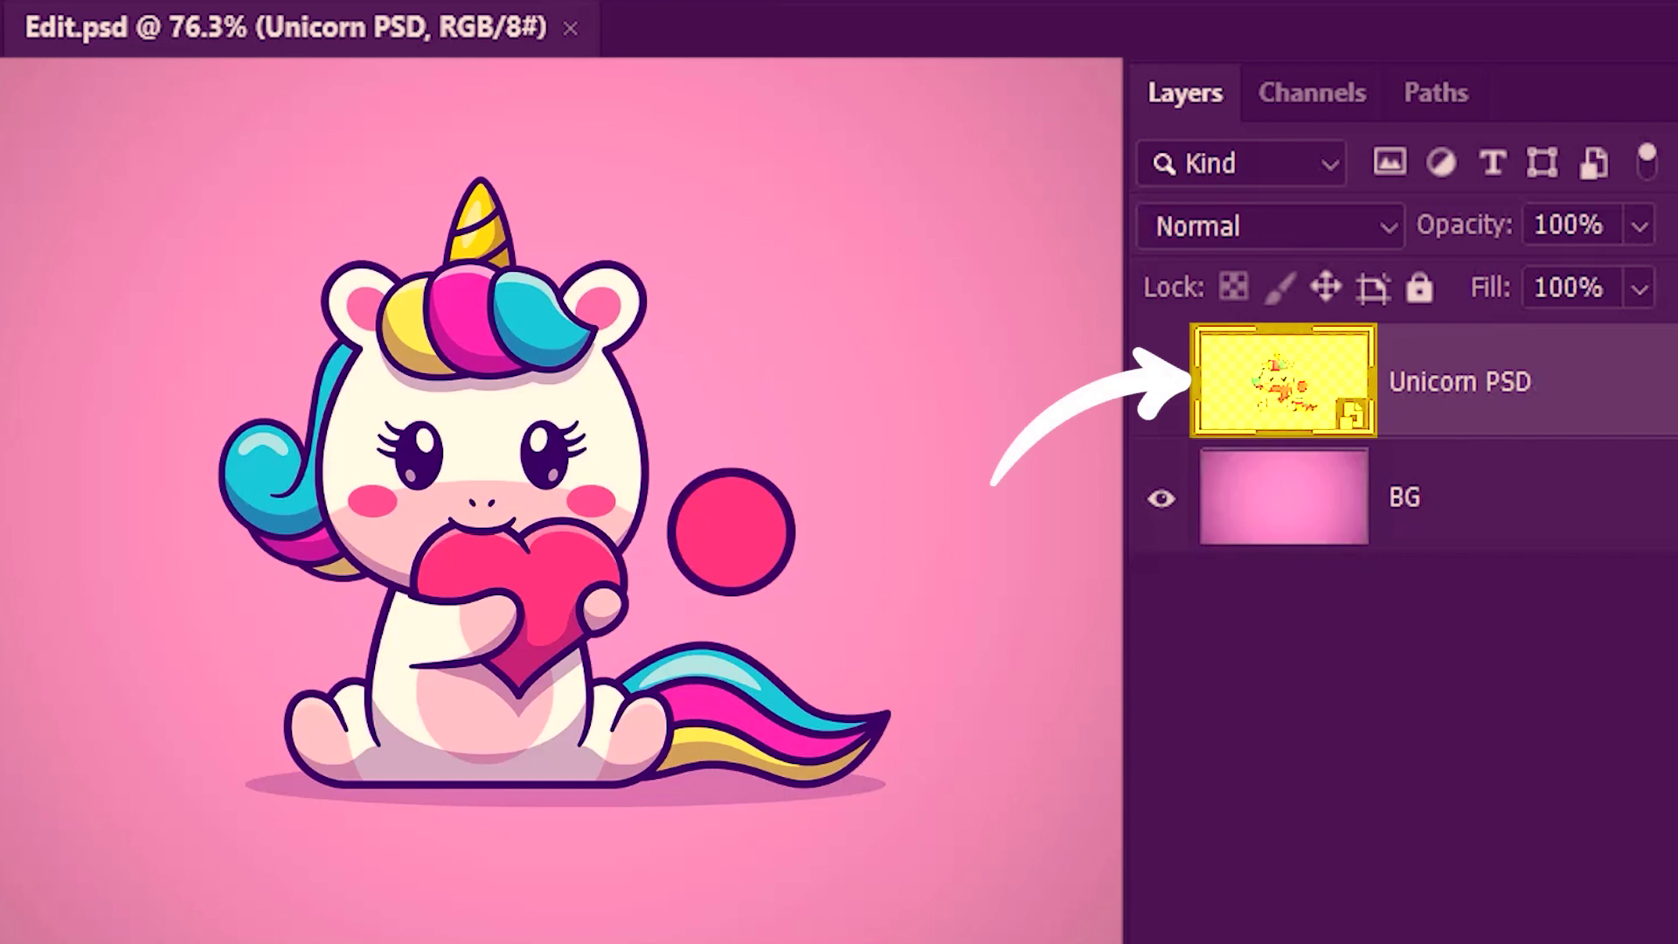
Open the Unicorn PSD smart object's contents, paint a yellow dot inside the pink circle on a new layer, and save and close them
double_click(1274, 375)
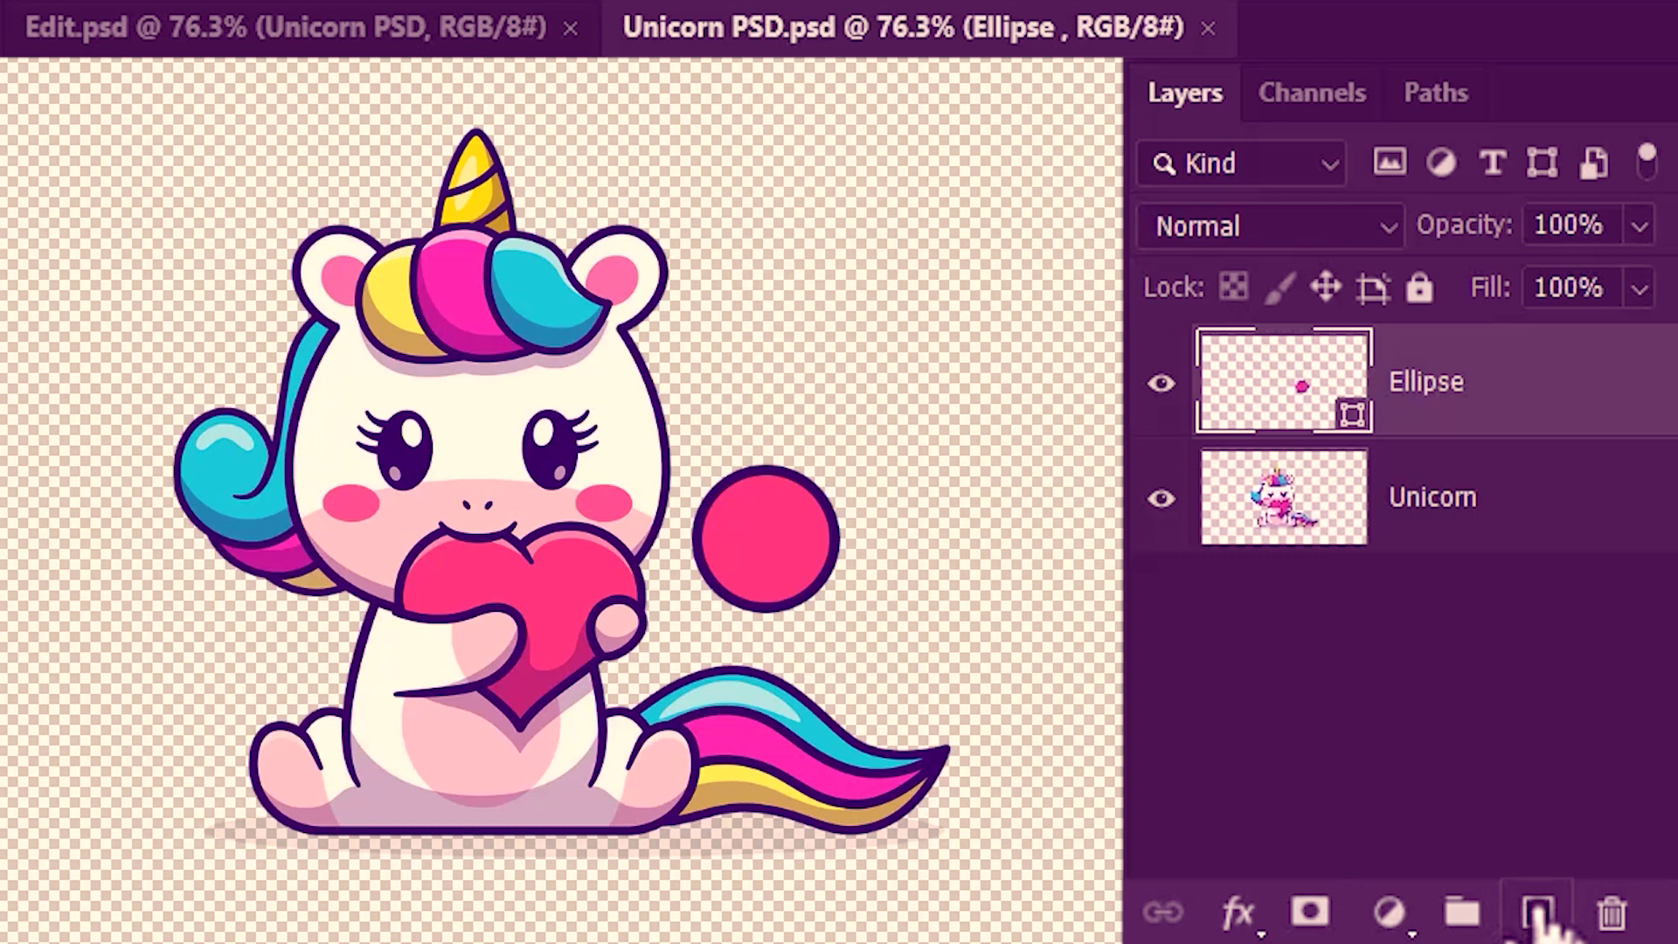
left_click(1538, 913)
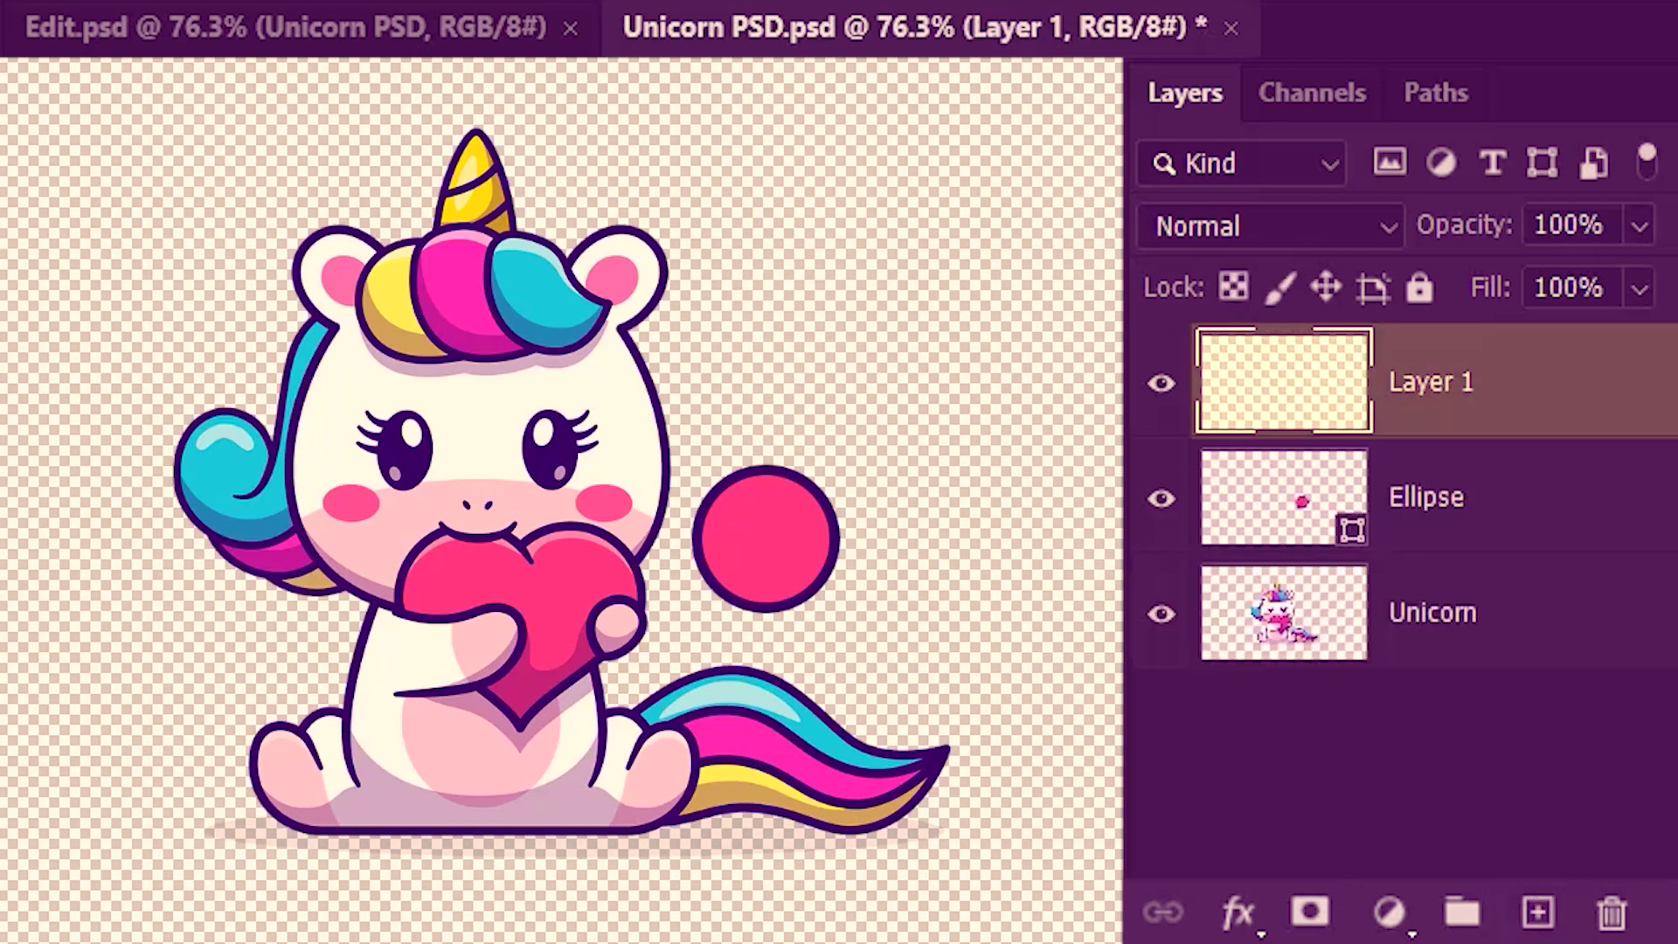
key("b")
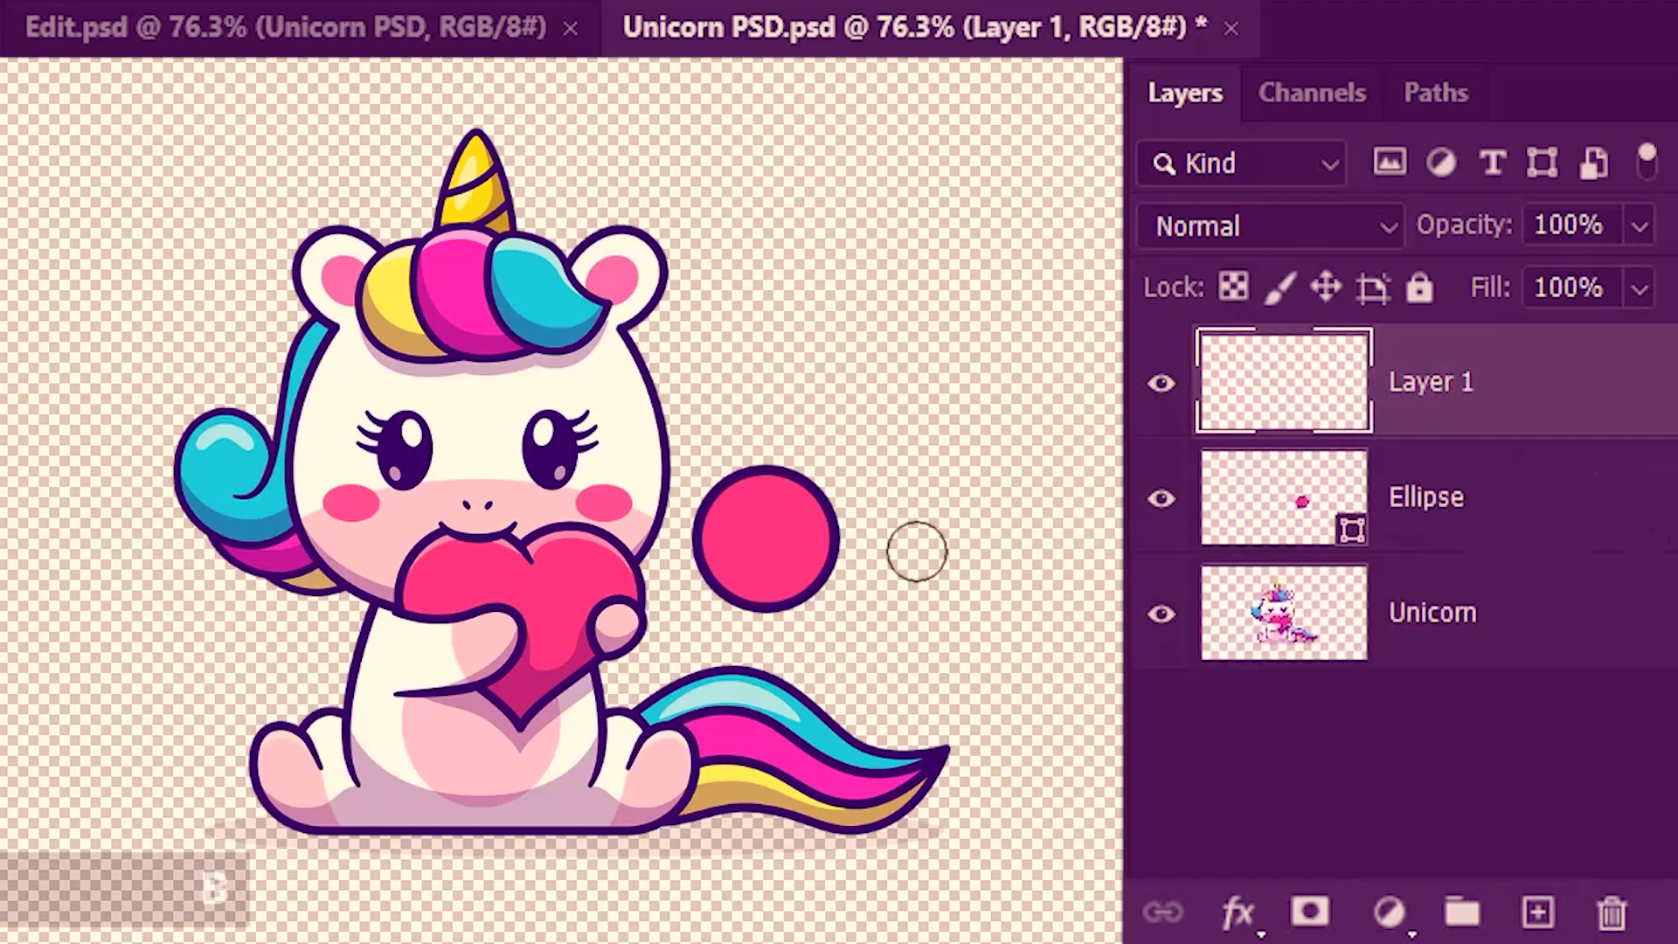
left_click(766, 537)
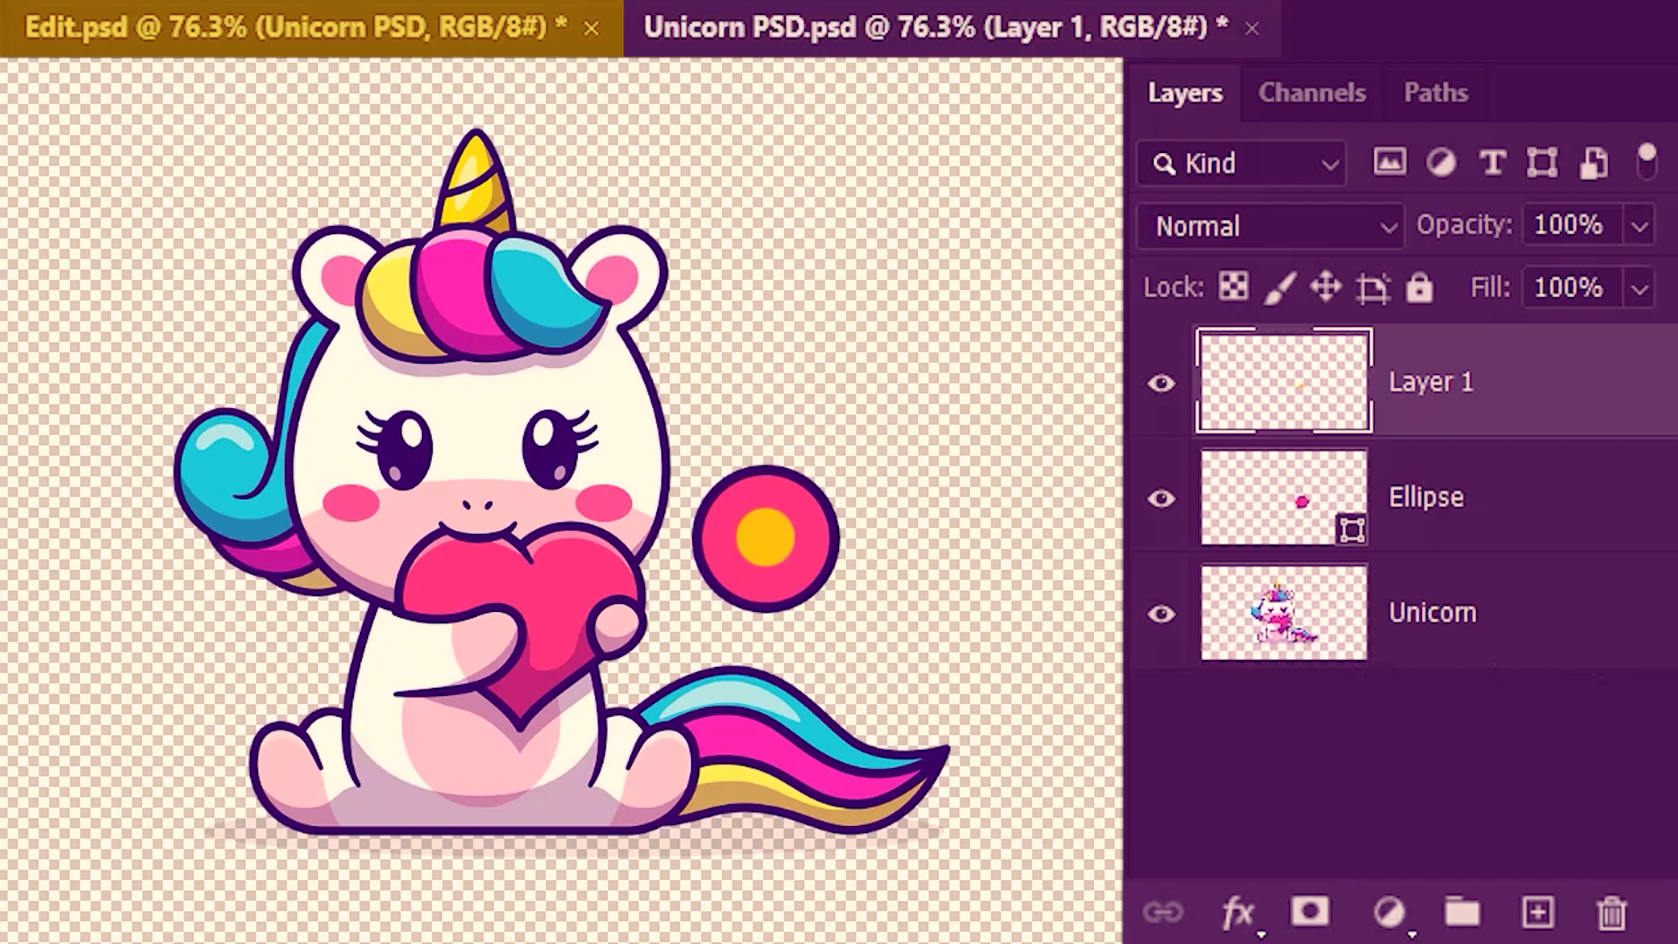
key("ctrl+s")
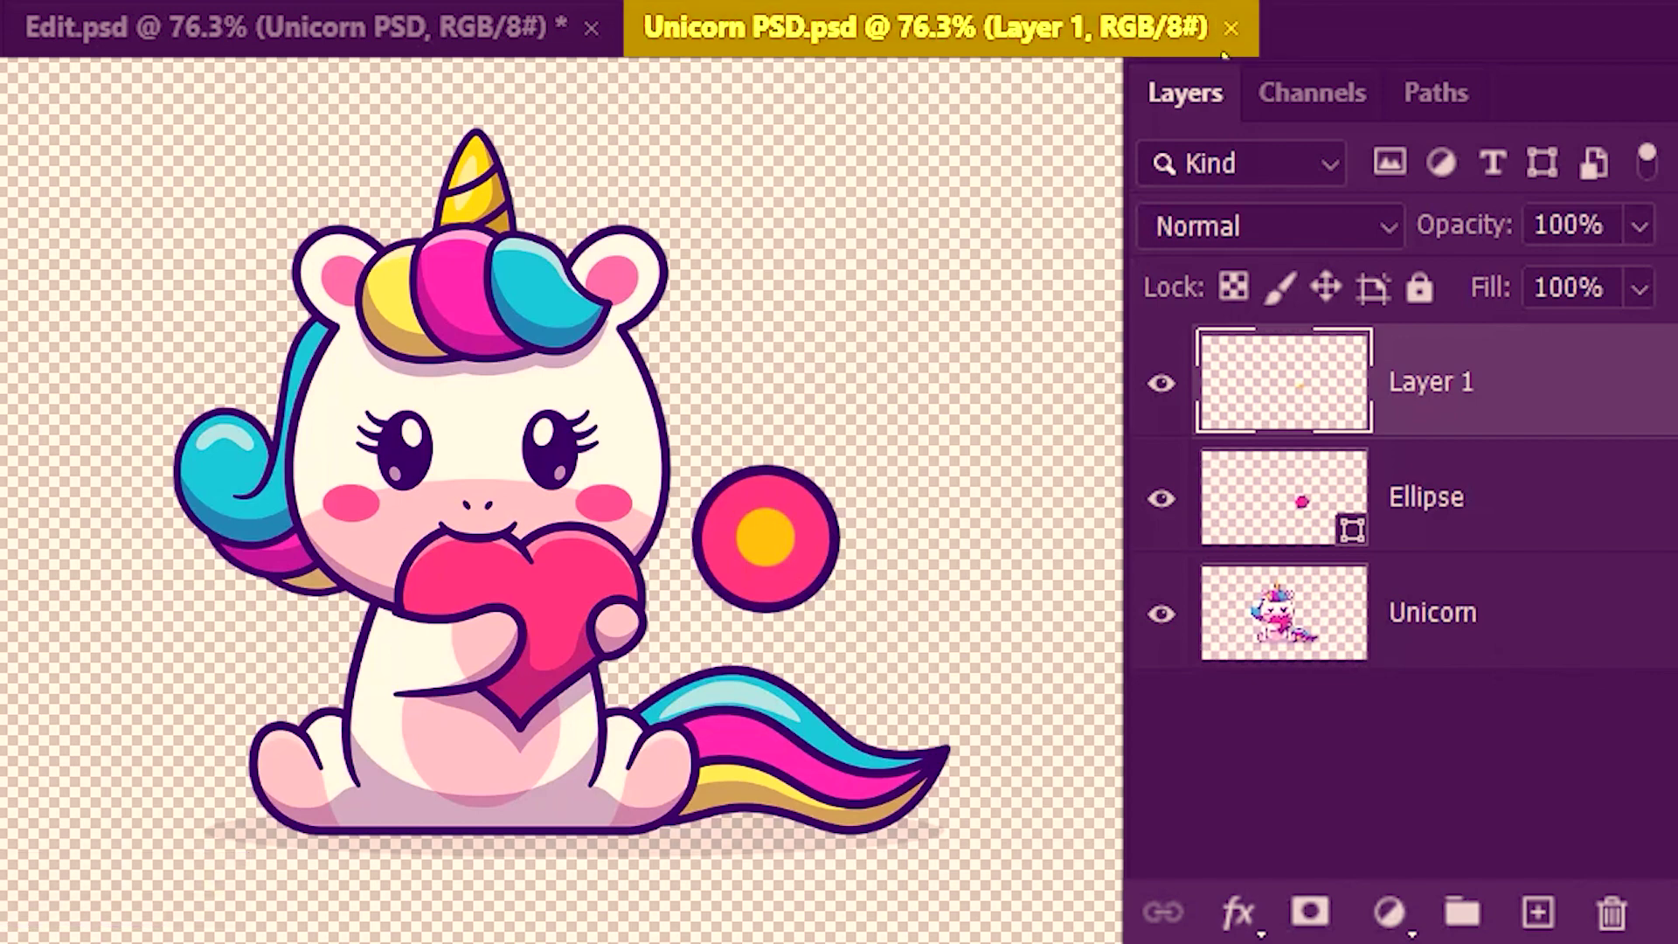
left_click(1231, 29)
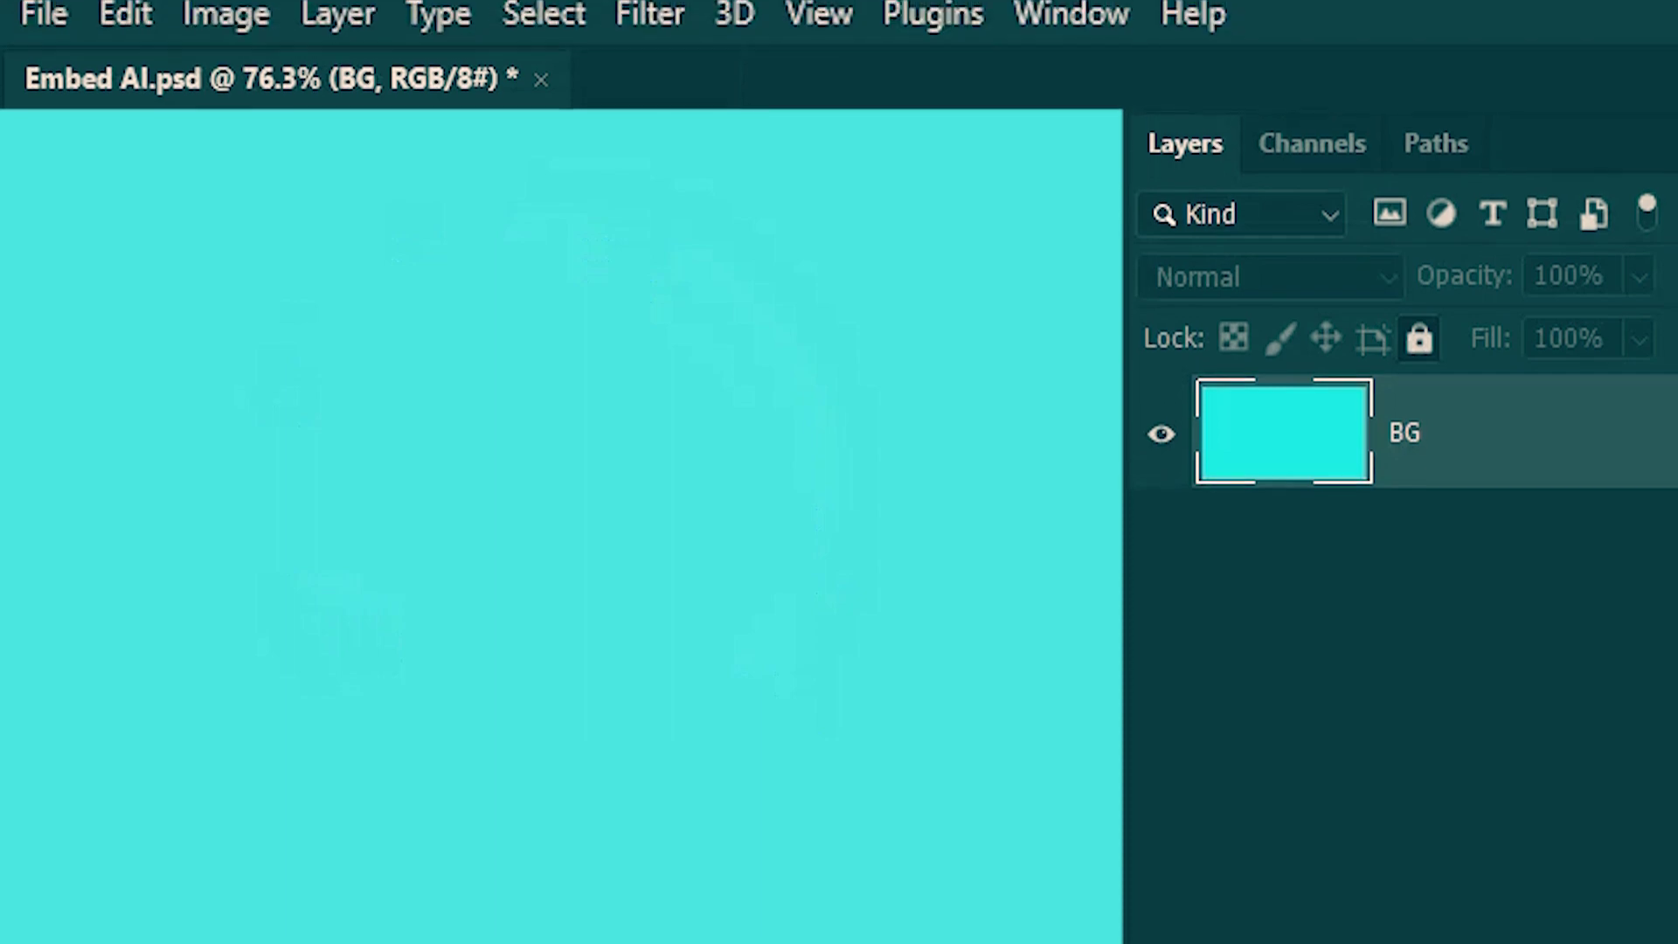
Place the Dog AI file as an embedded object in the Embed AI document, cropped to its bounding box
left_click(44, 28)
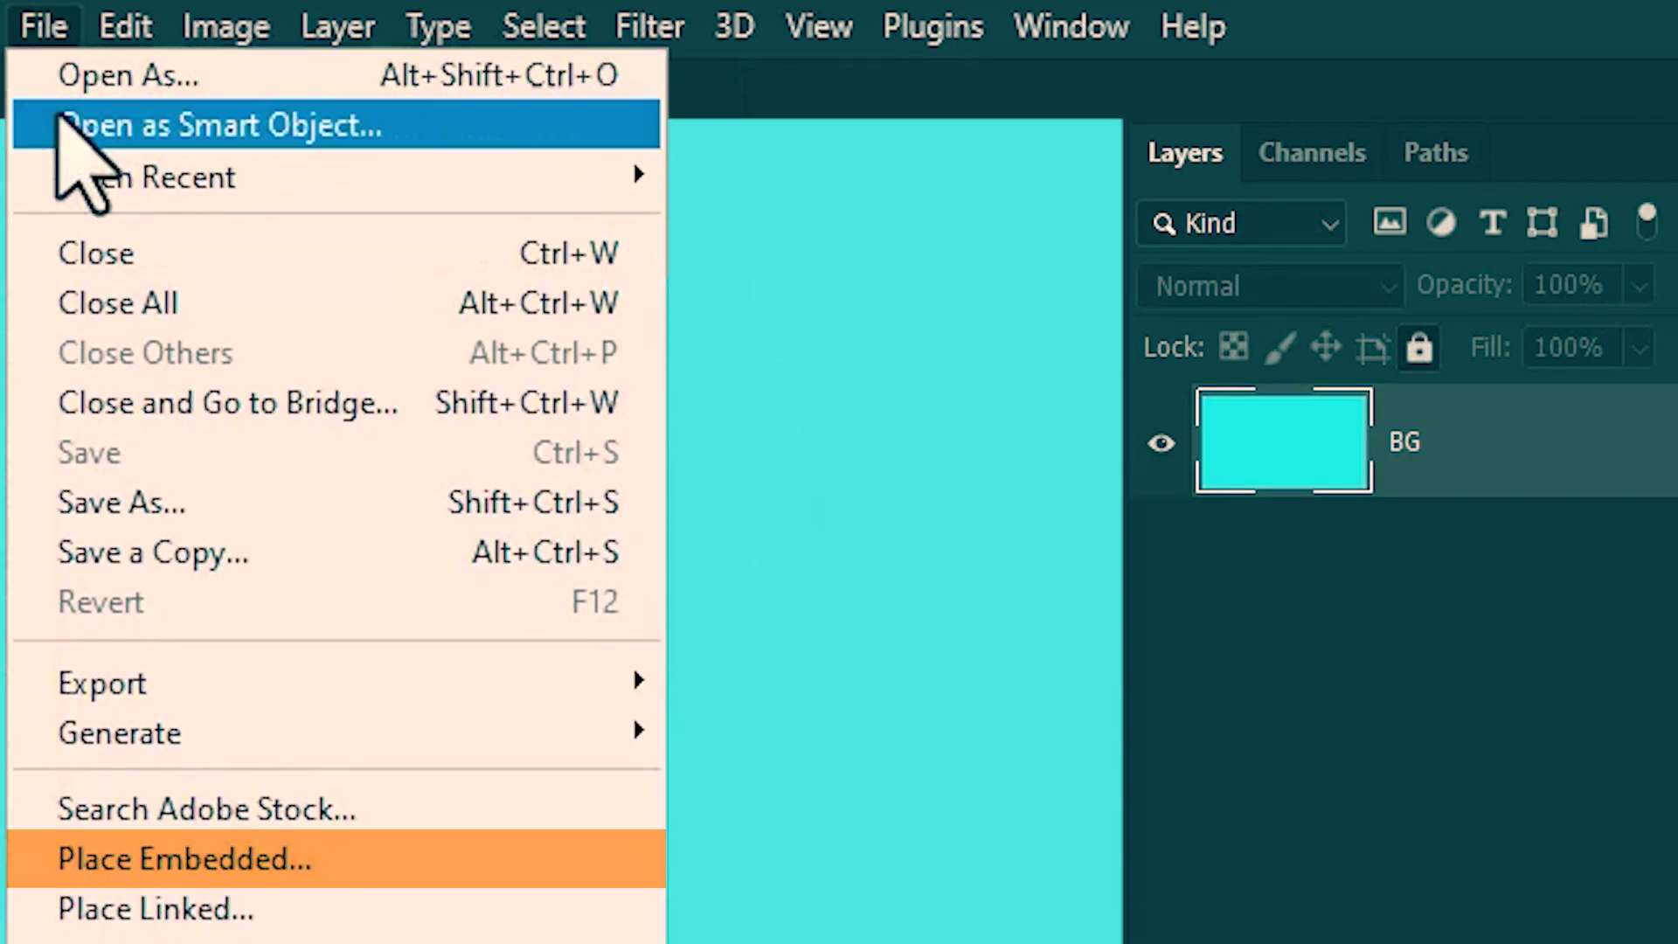
left_click(113, 863)
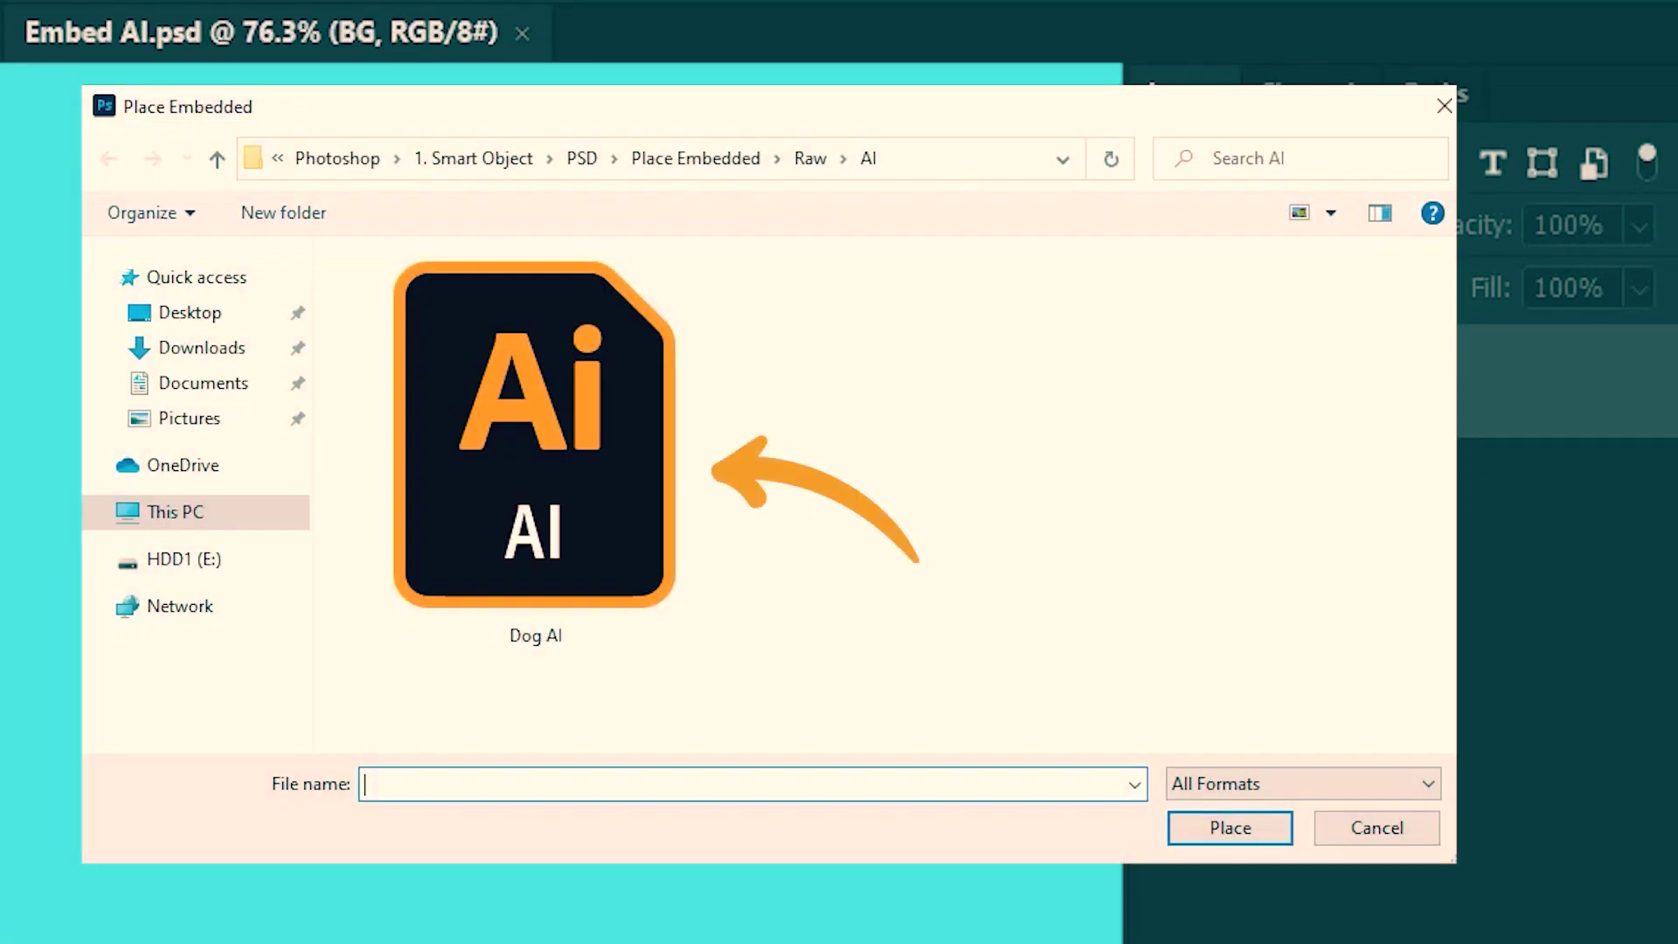
left_click(668, 437)
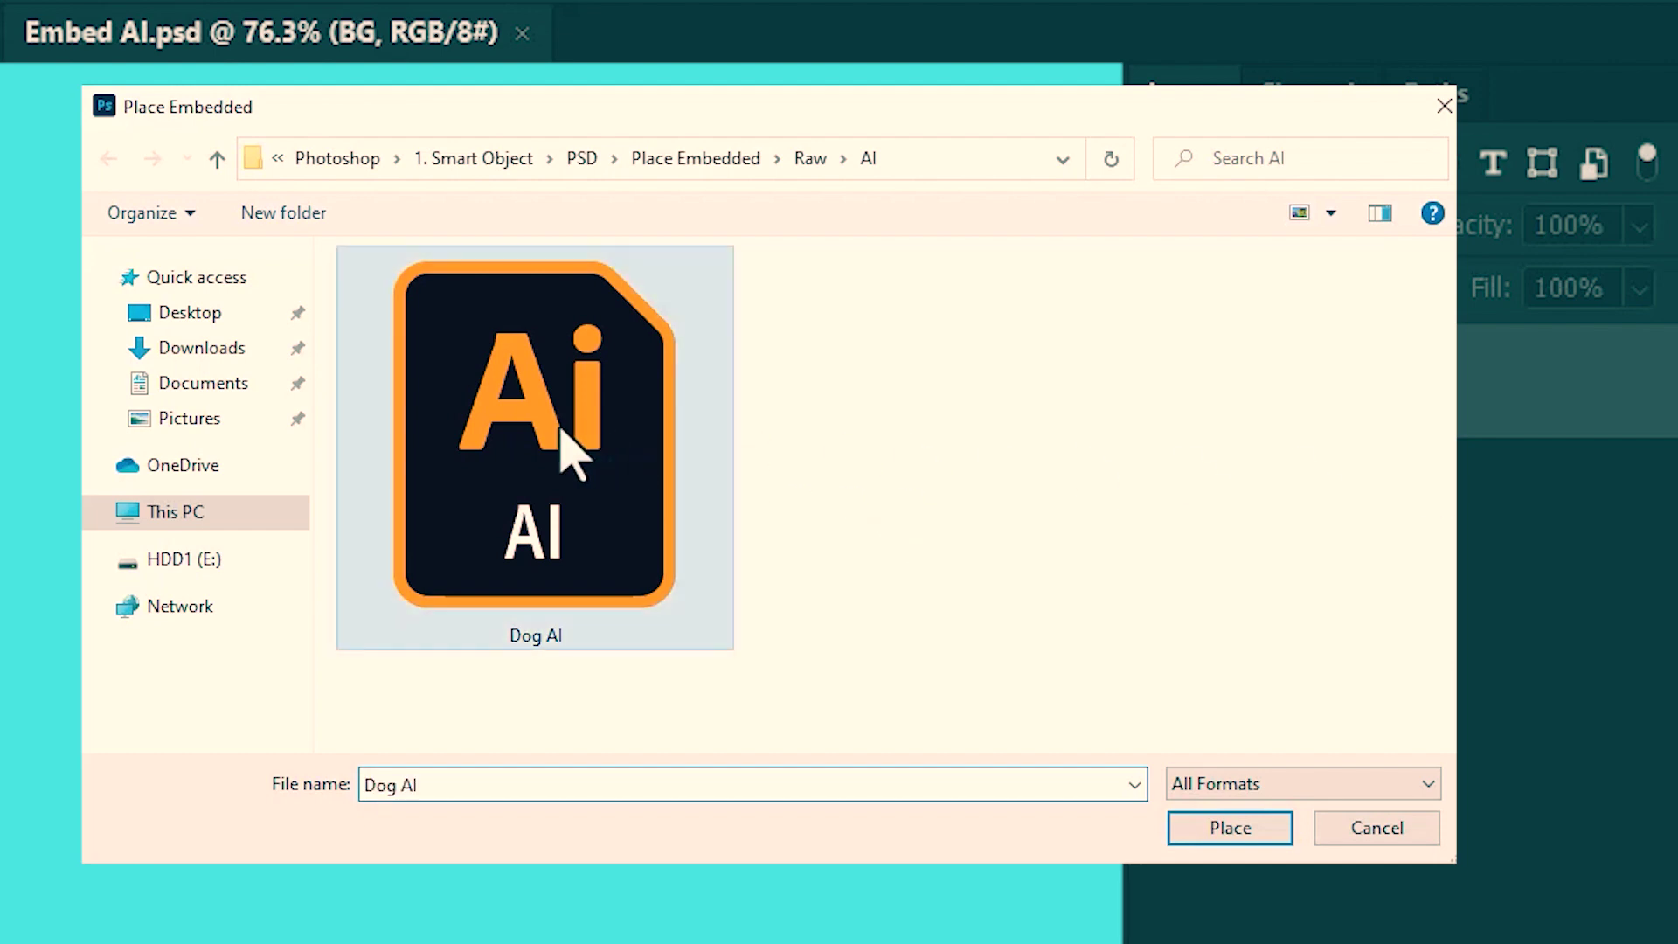
left_click(1219, 835)
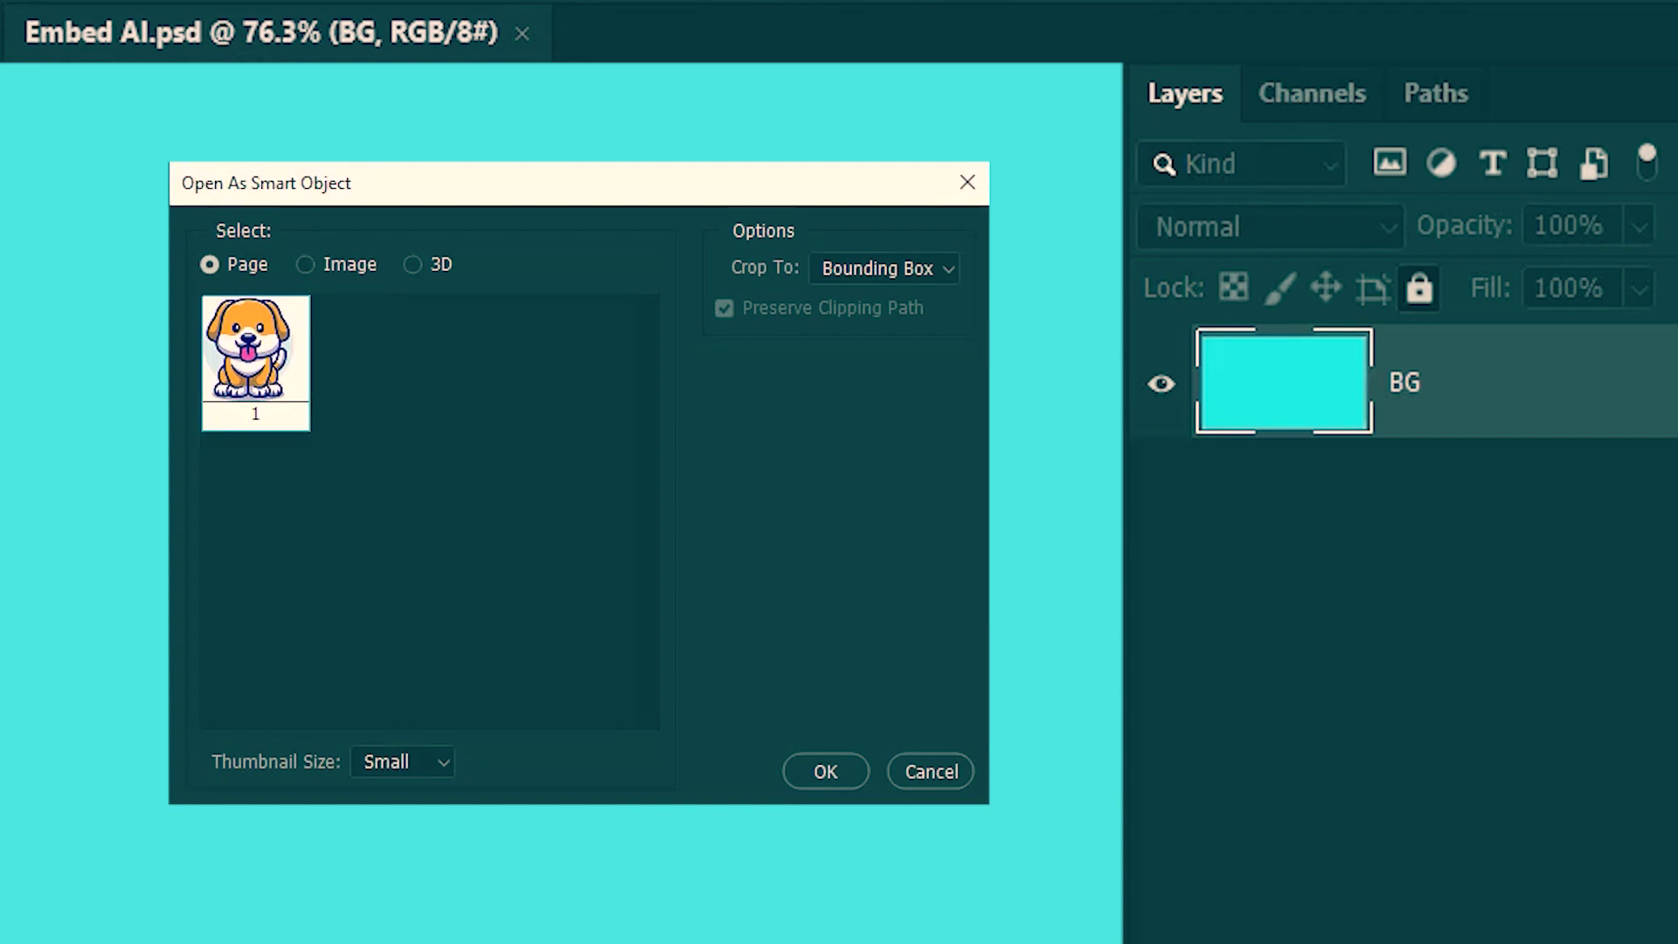
left_click(833, 774)
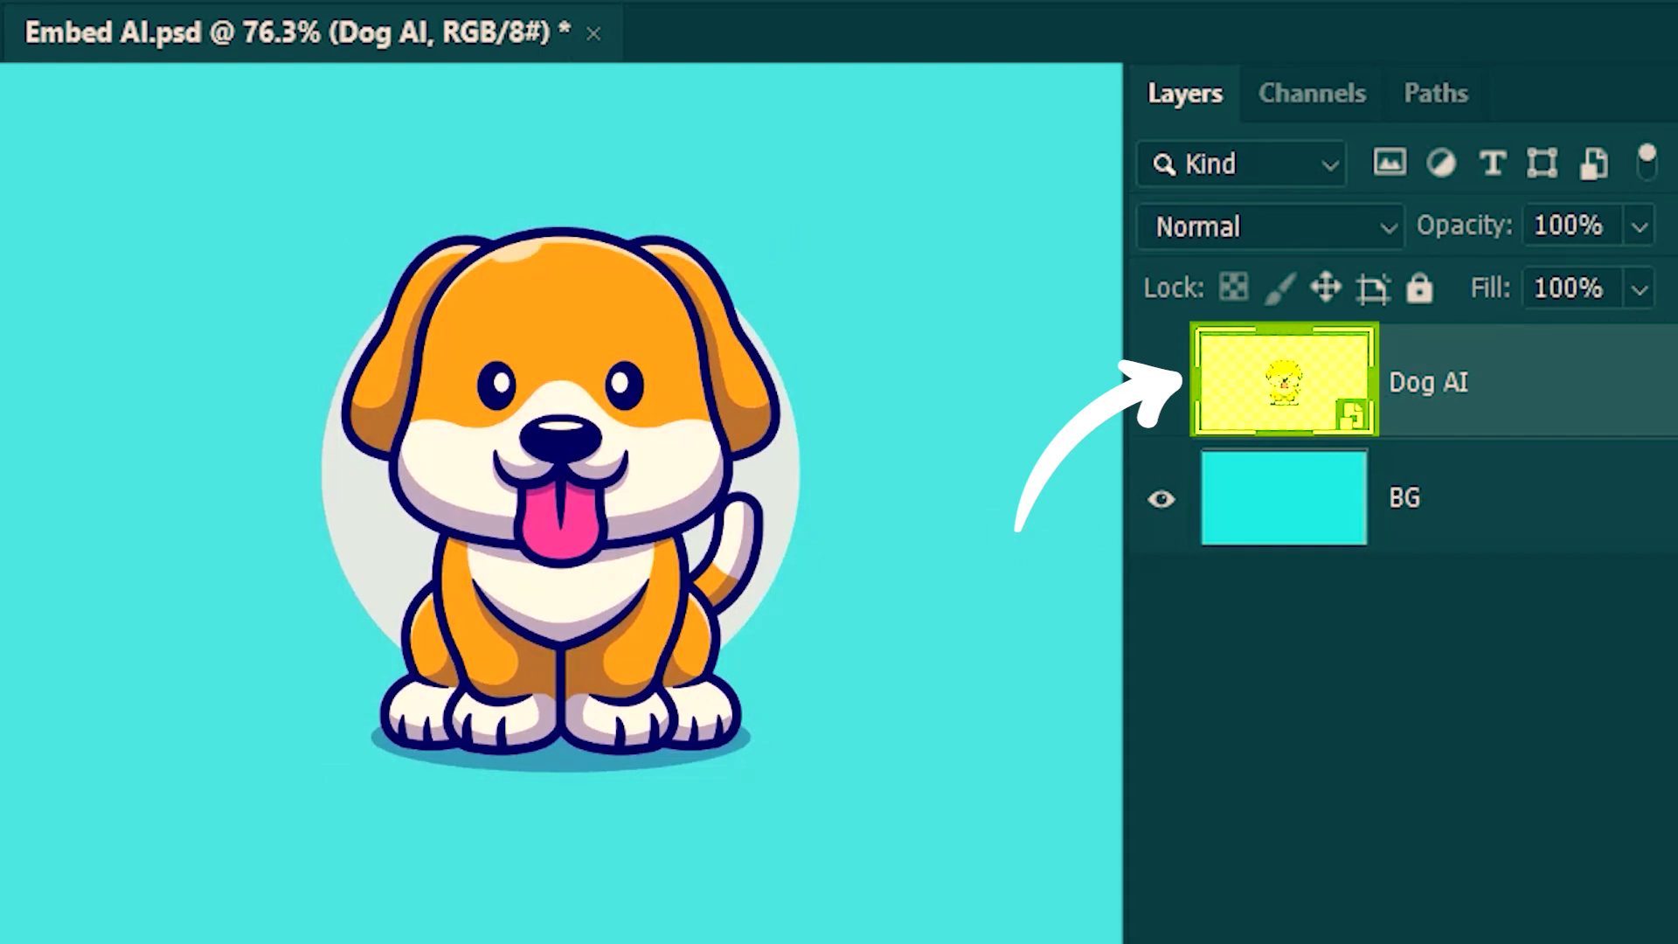
Open the Dog AI smart object's contents in Illustrator, draw a wide blue rectangle above the dog's head, save, and deselect it
double_click(1285, 385)
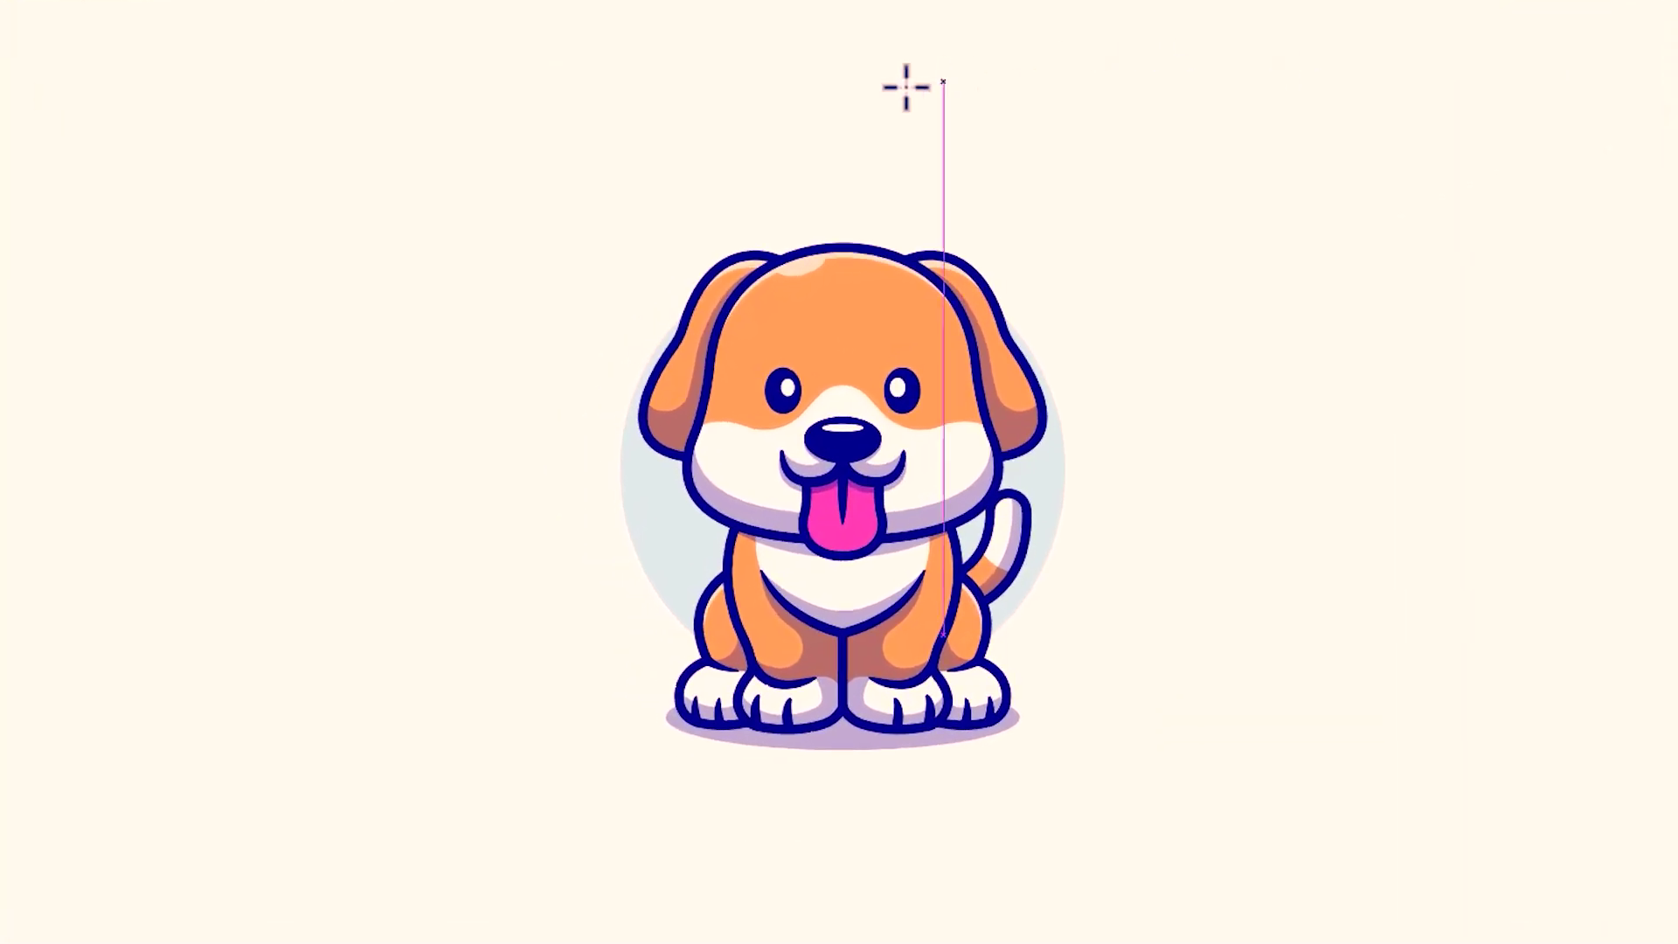
mouse_move(712, 117)
left_mouse_down()
mouse_move(796, 150)
mouse_move(982, 180)
left_mouse_up()
key("ctrl+s")
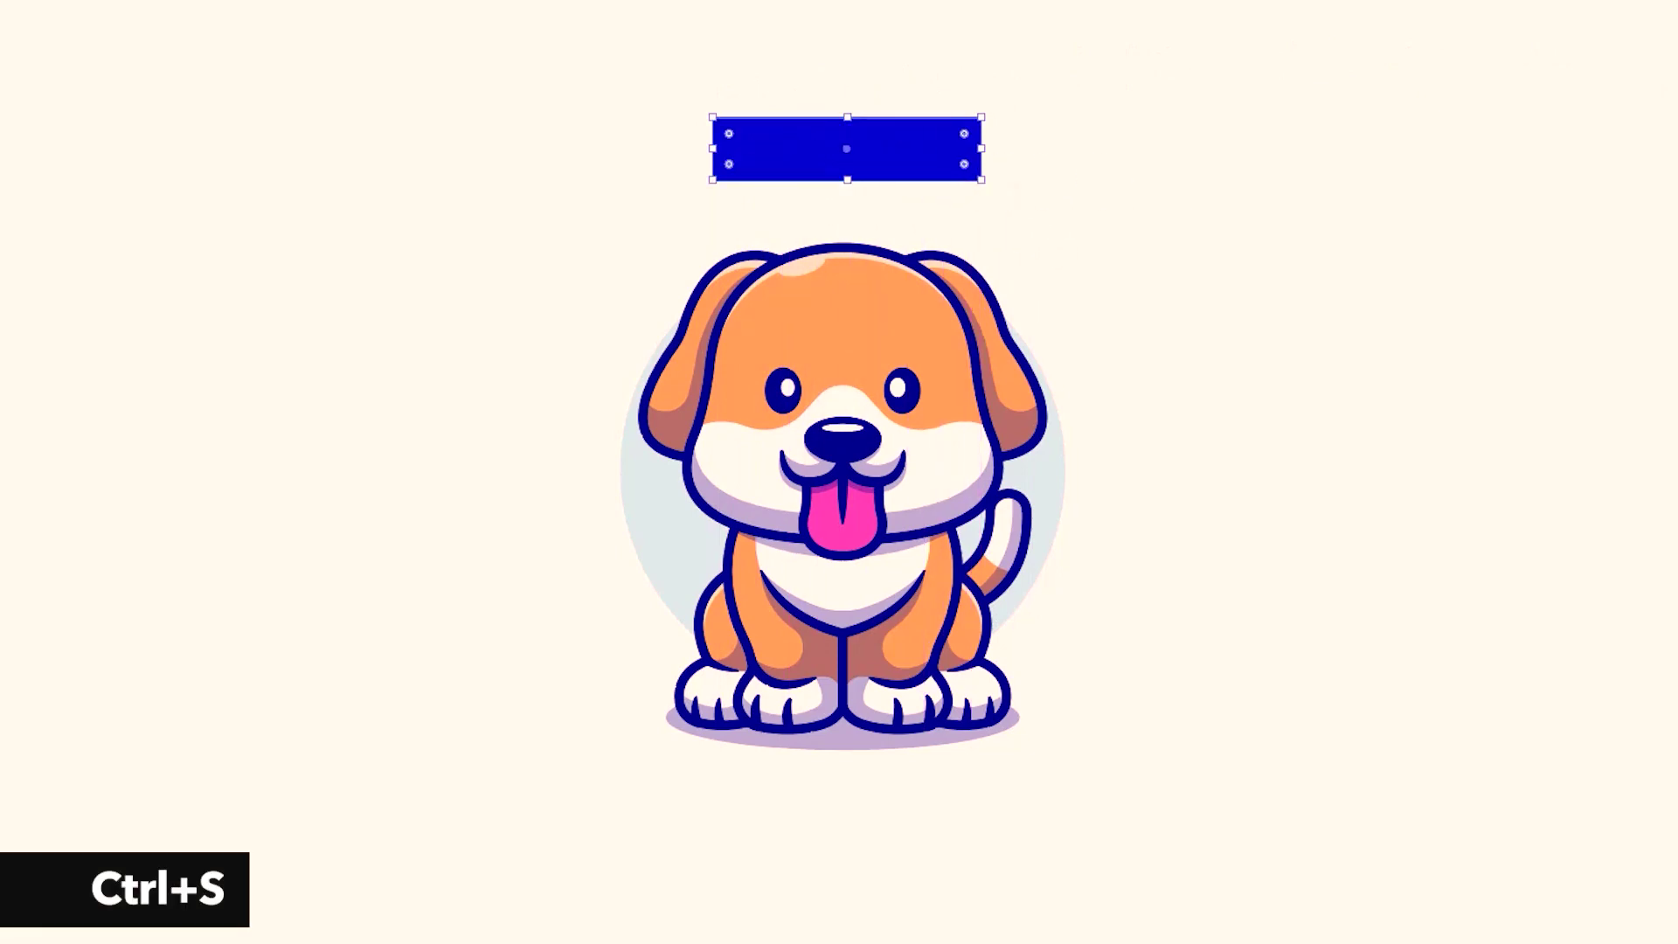
key("ctrl+shift+a")
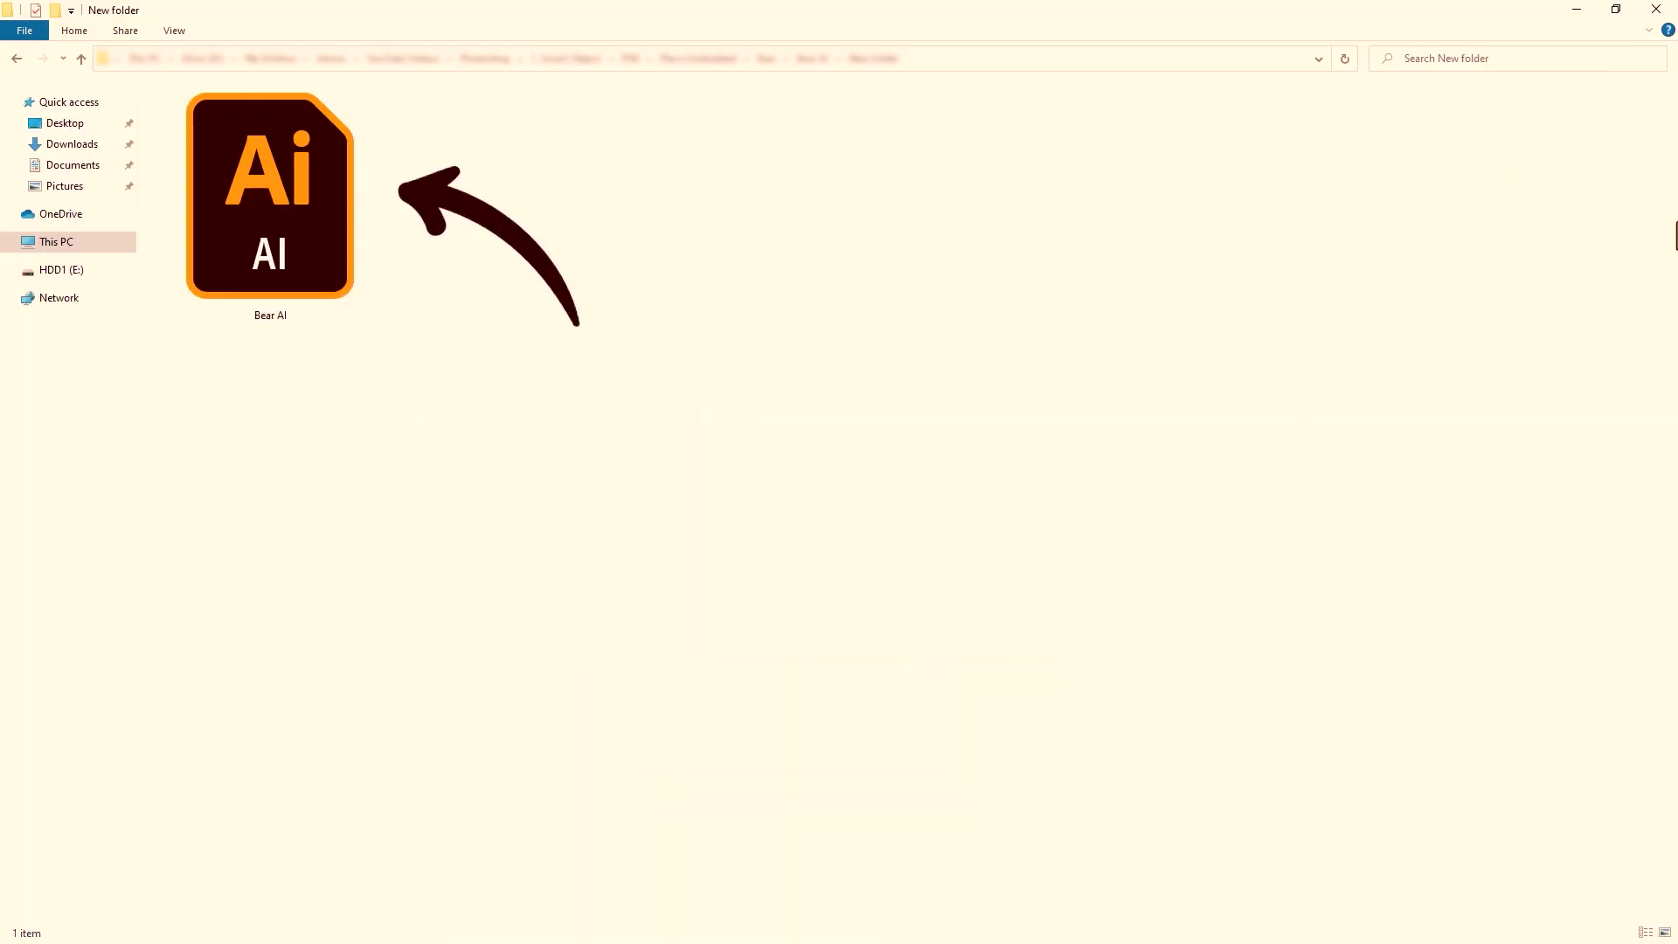
Open the Bear AI file in Illustrator, copy the bear, and paste it as a Smart Object into the pink Photoshop document
double_click(312, 185)
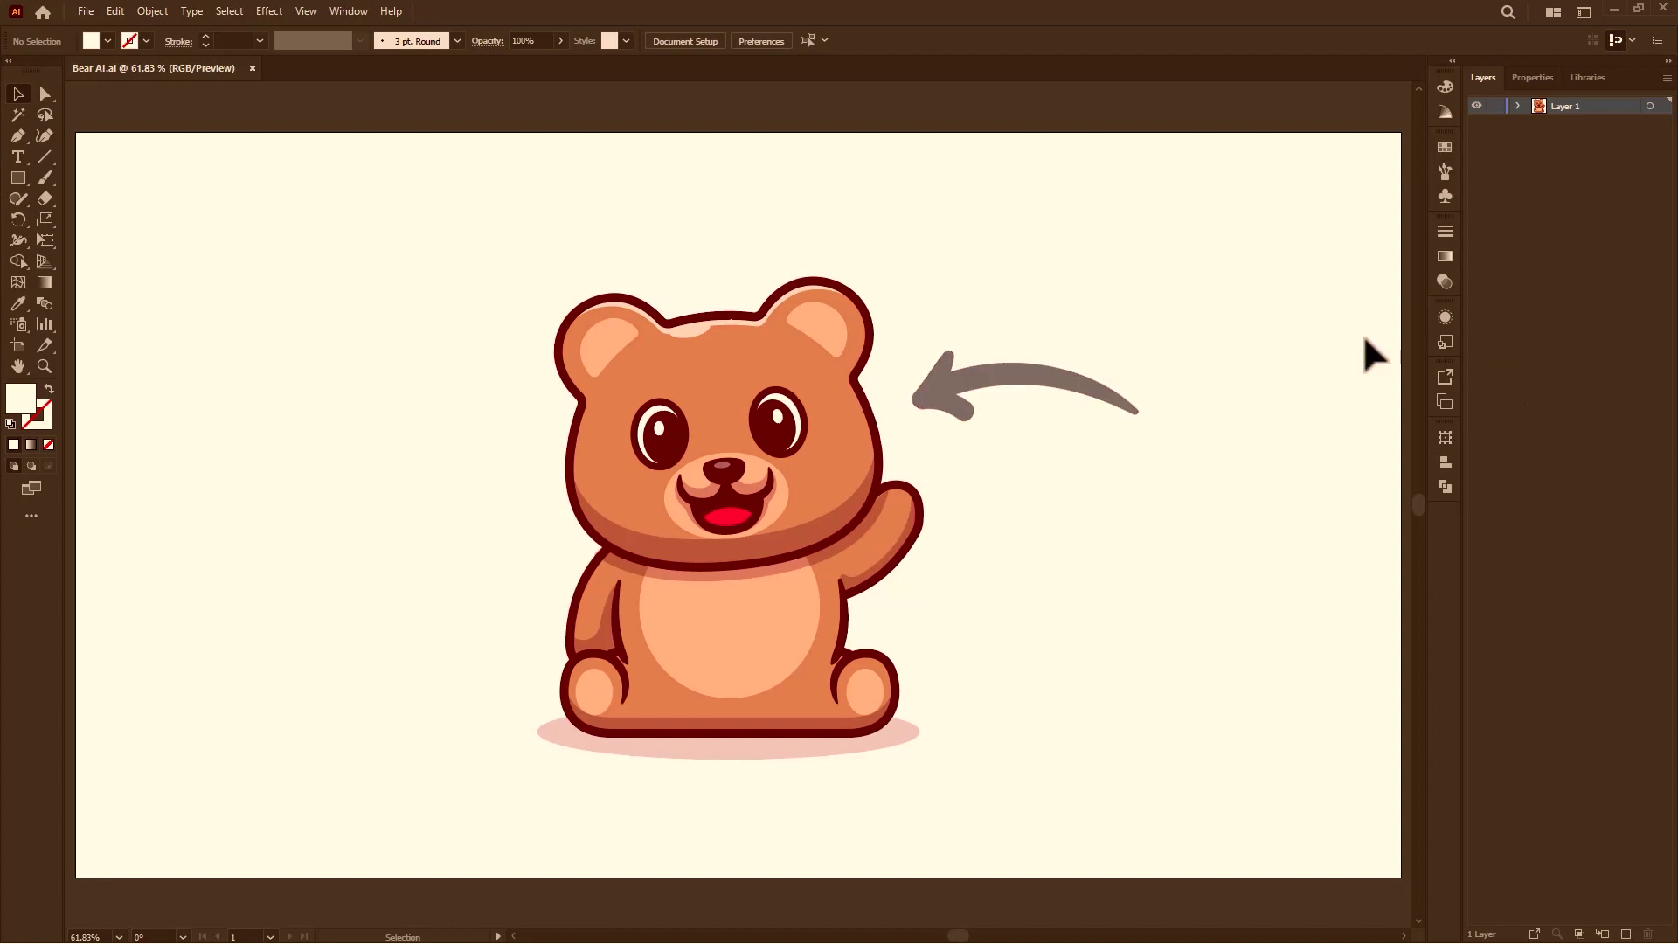
left_click(752, 386)
key("ctrl+c")
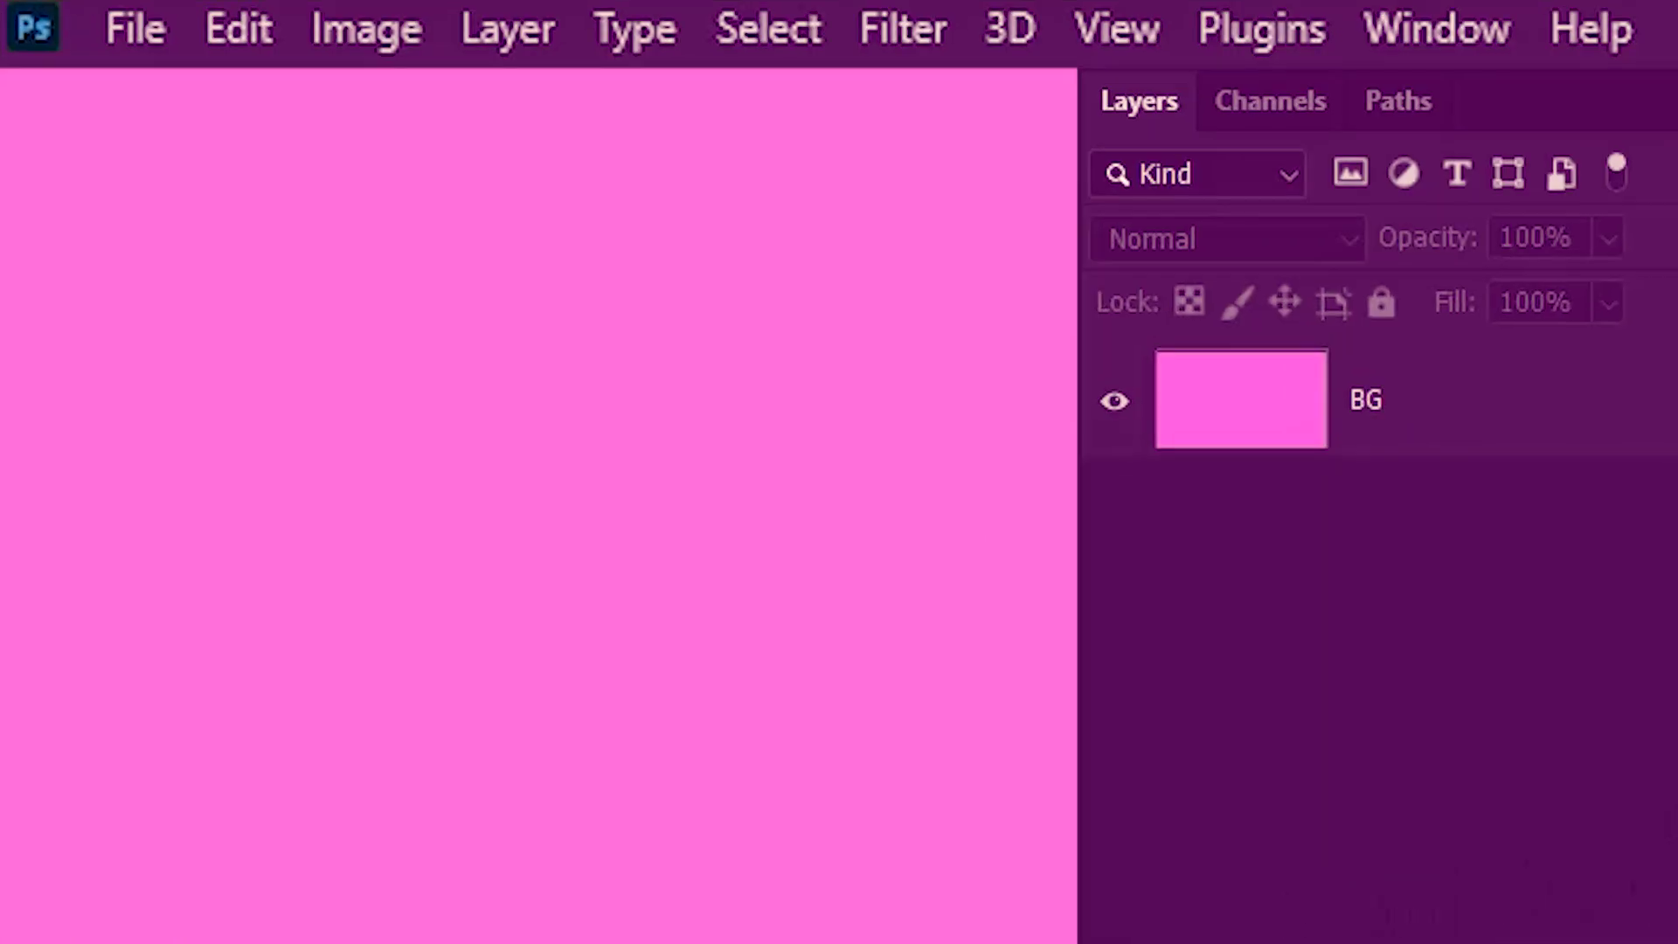
key("ctrl+v")
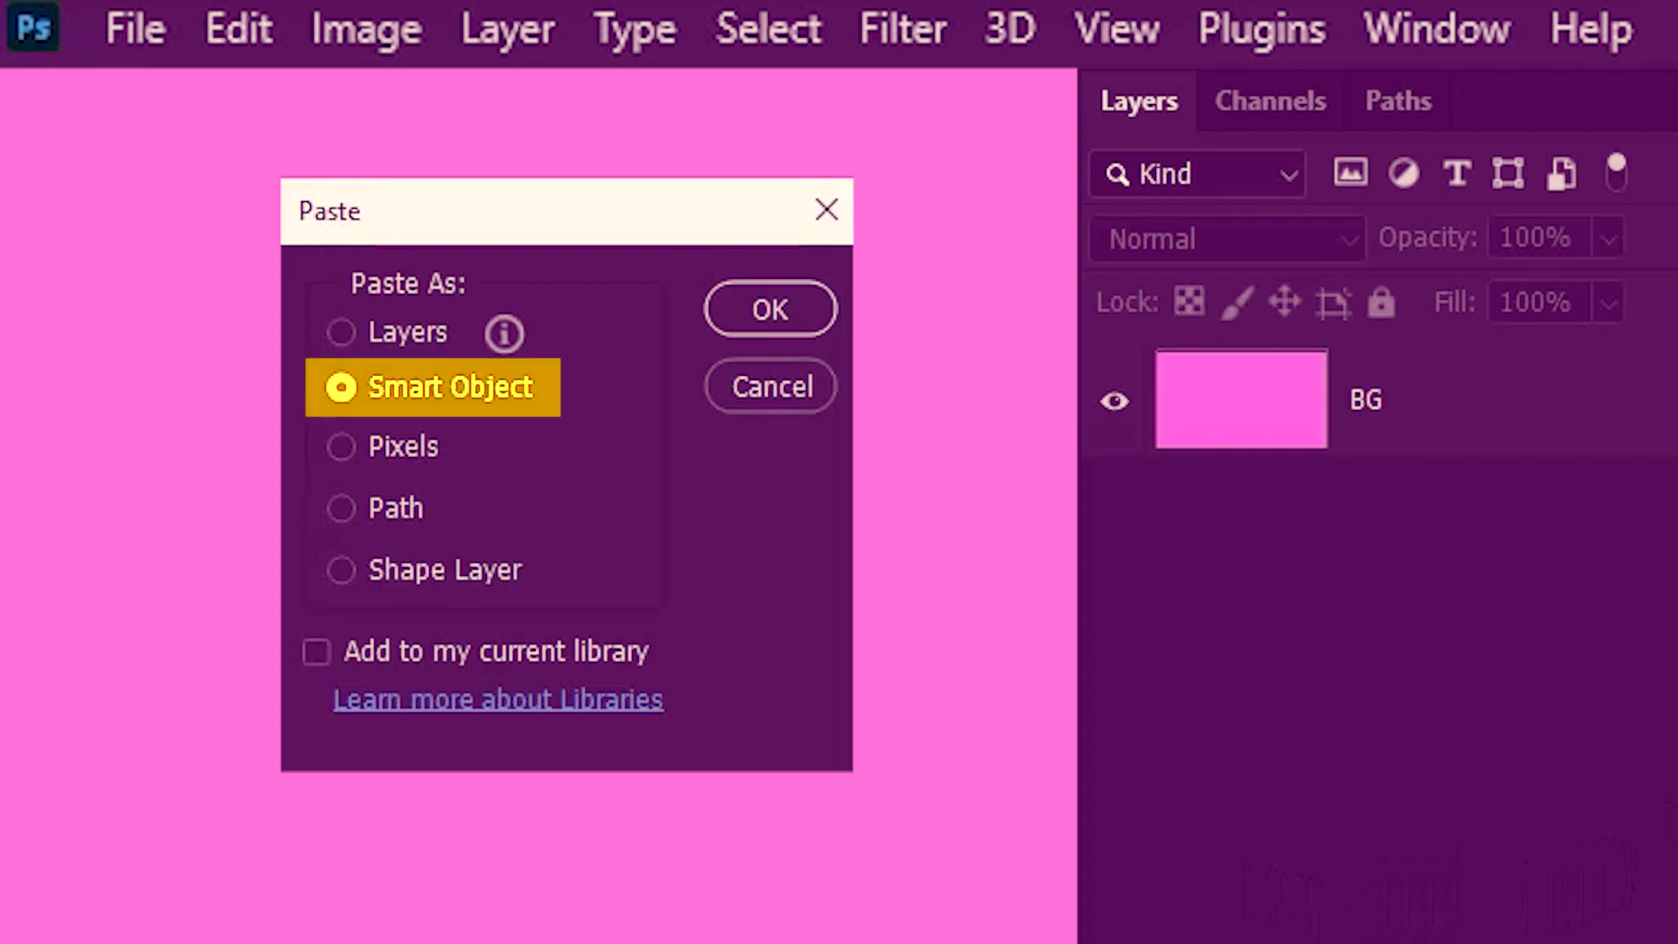
left_click(780, 315)
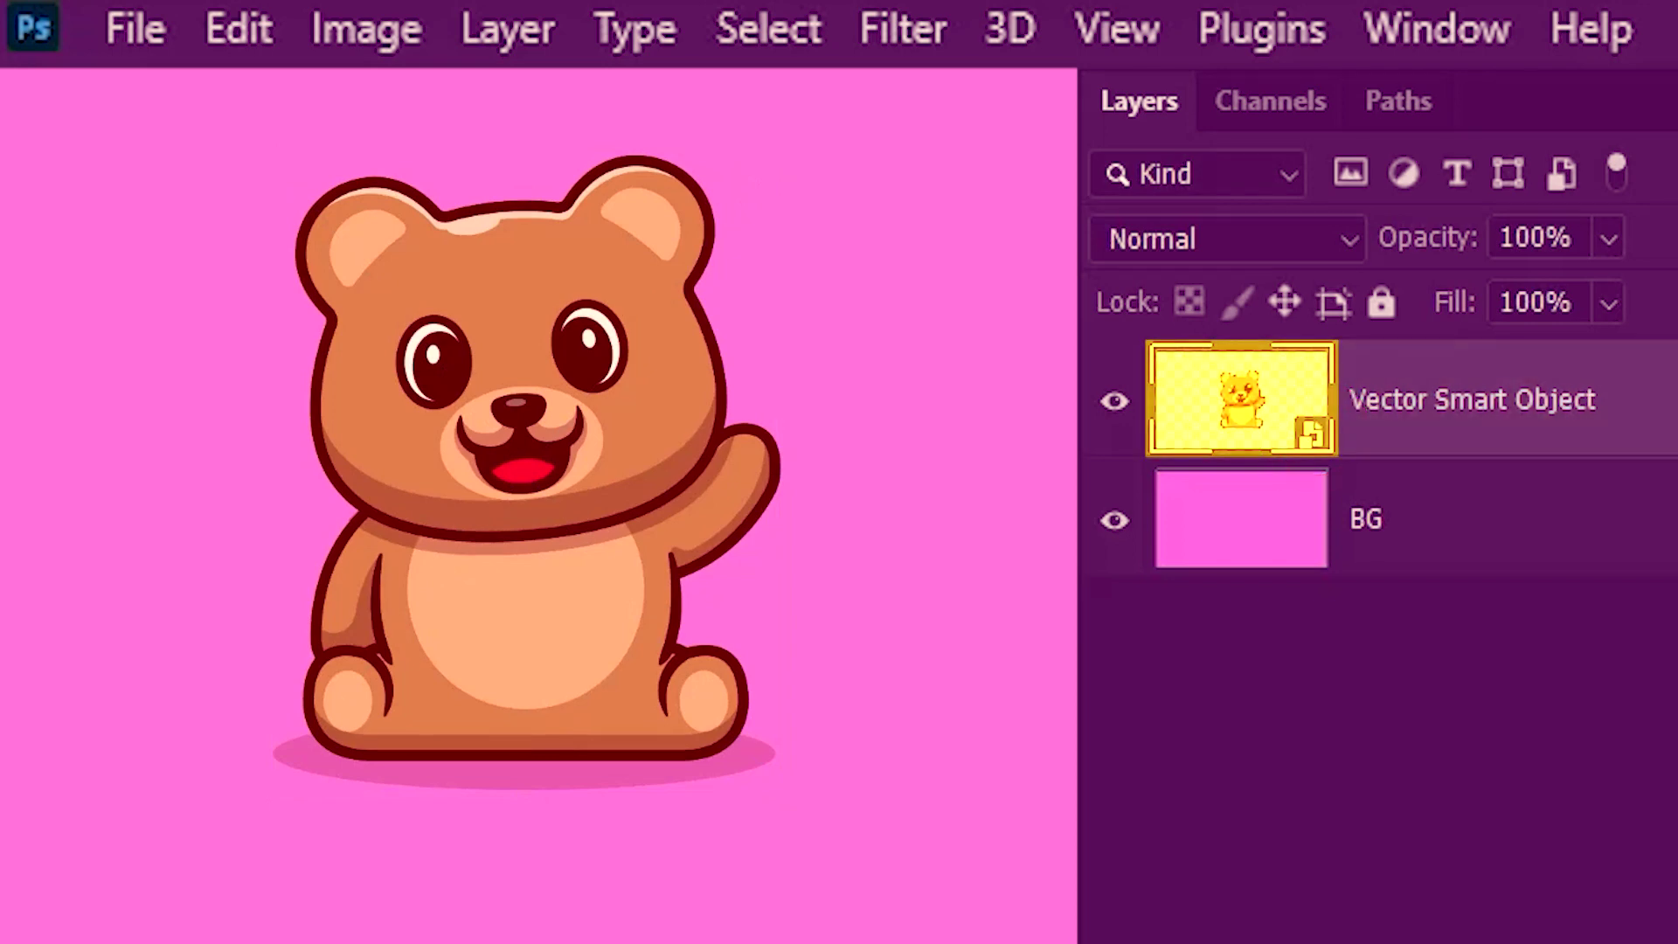
Open the Vector Smart Object's contents in Illustrator, draw a wide blue rectangle above the bear's head, and save
double_click(1240, 430)
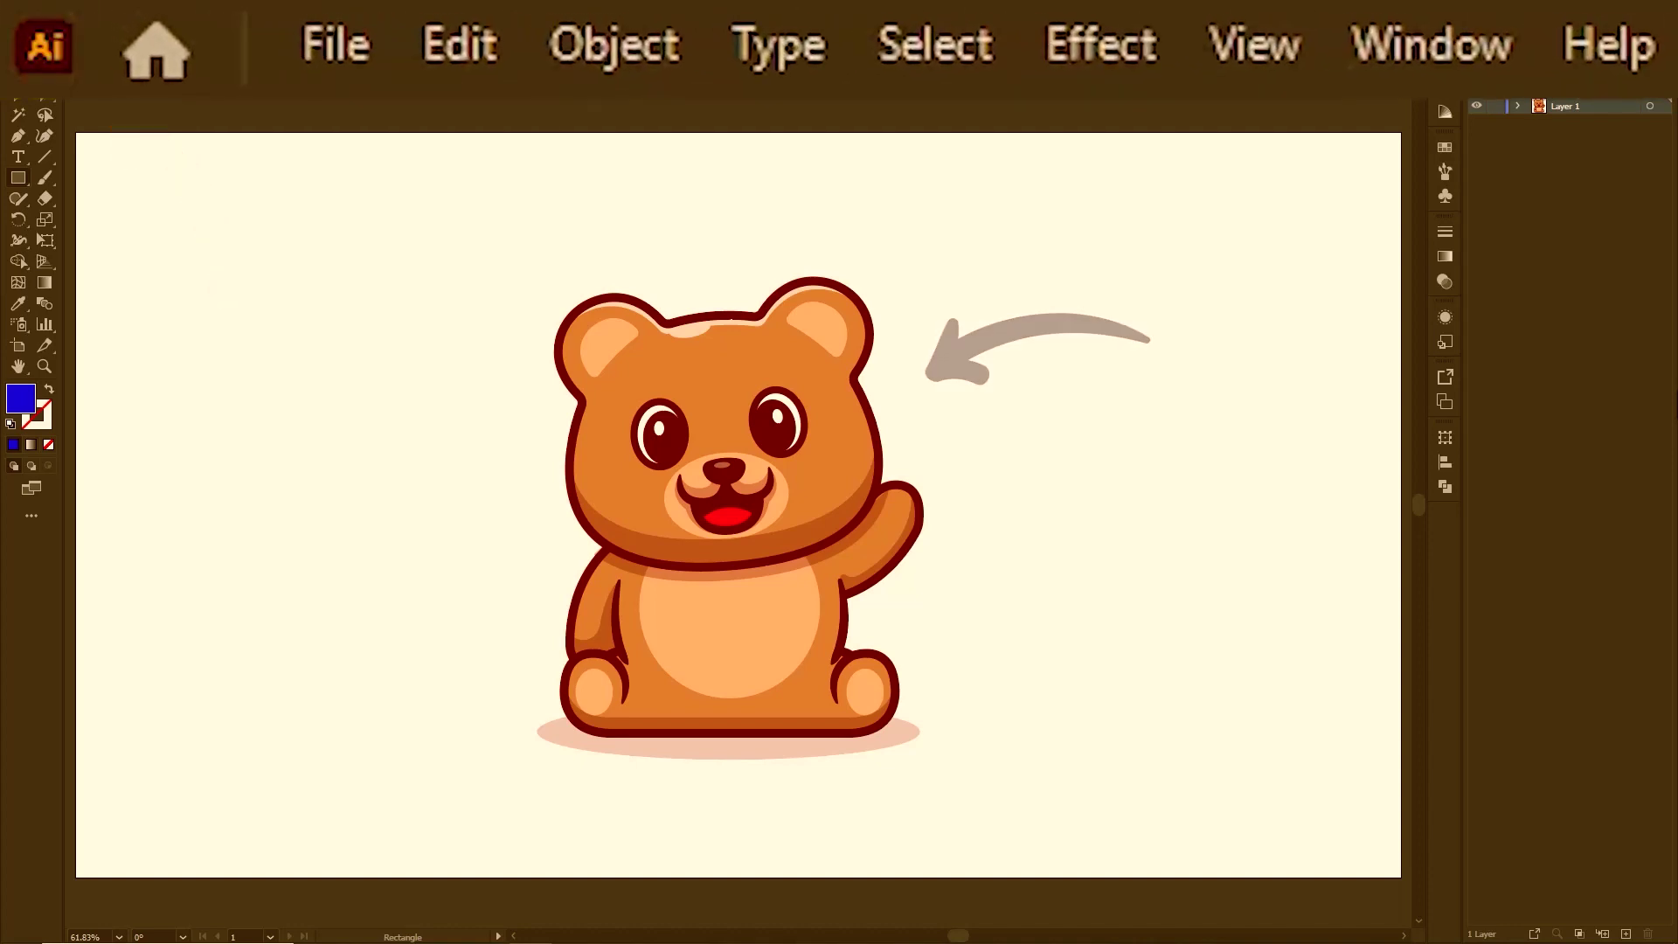
left_click_drag(581, 211, 862, 248)
key("ctrl+s")
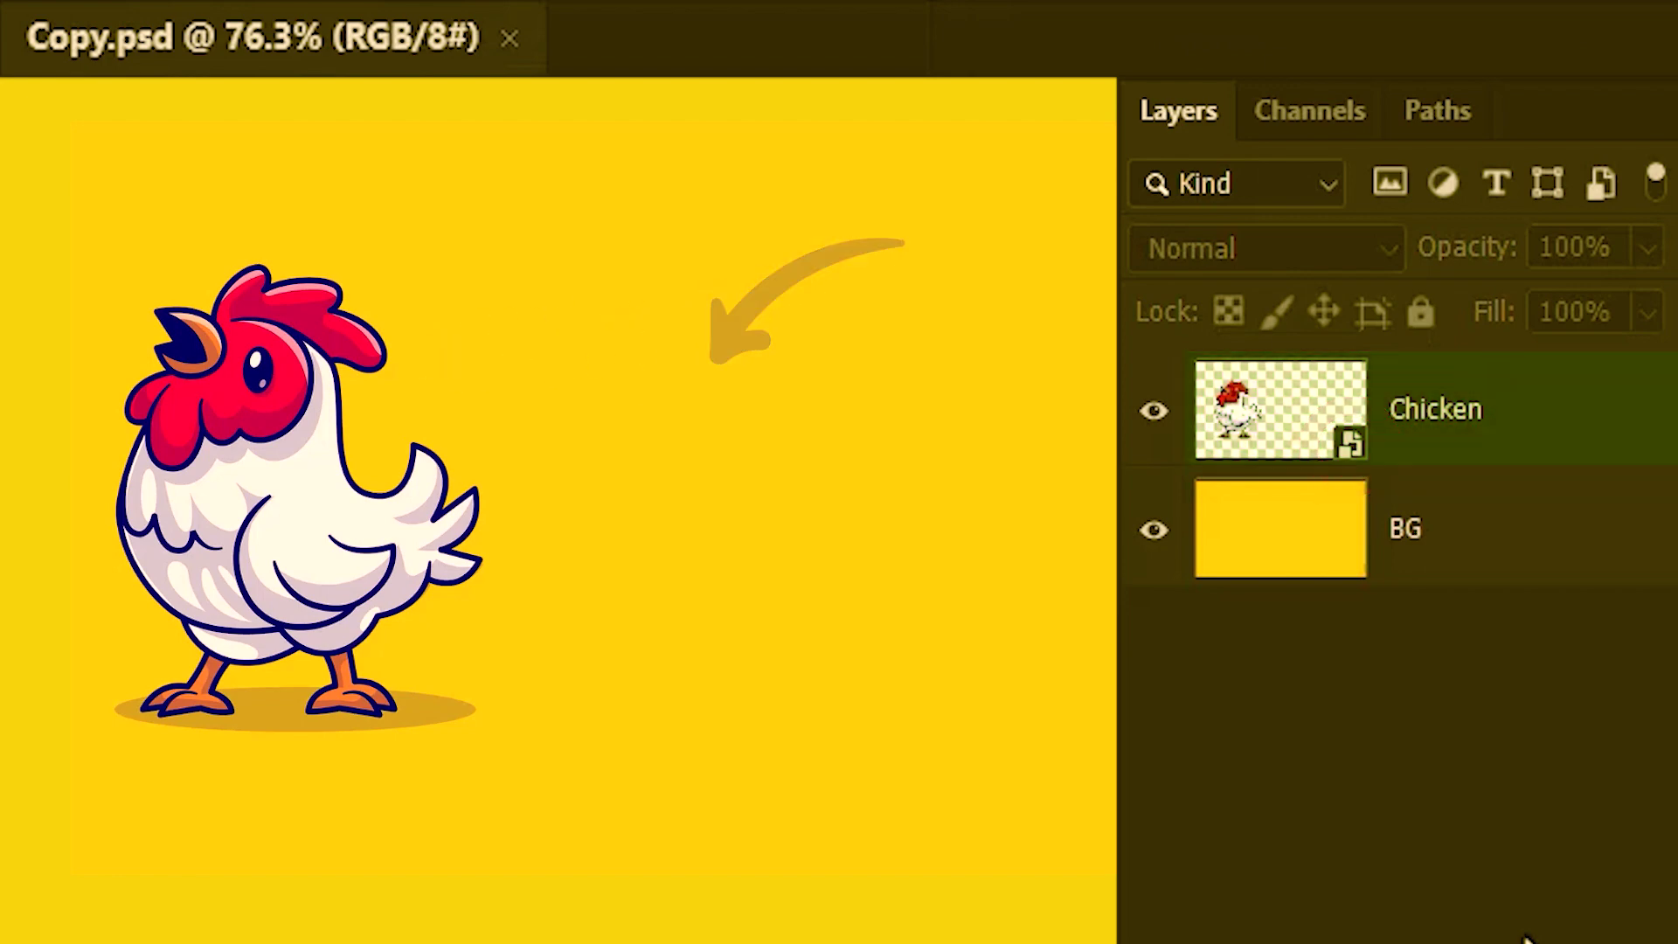
Duplicate the Chicken smart object layer in Copy.psd and move the copy horizontally to the right of the original chicken
left_click(1563, 451)
key("ctrl+j")
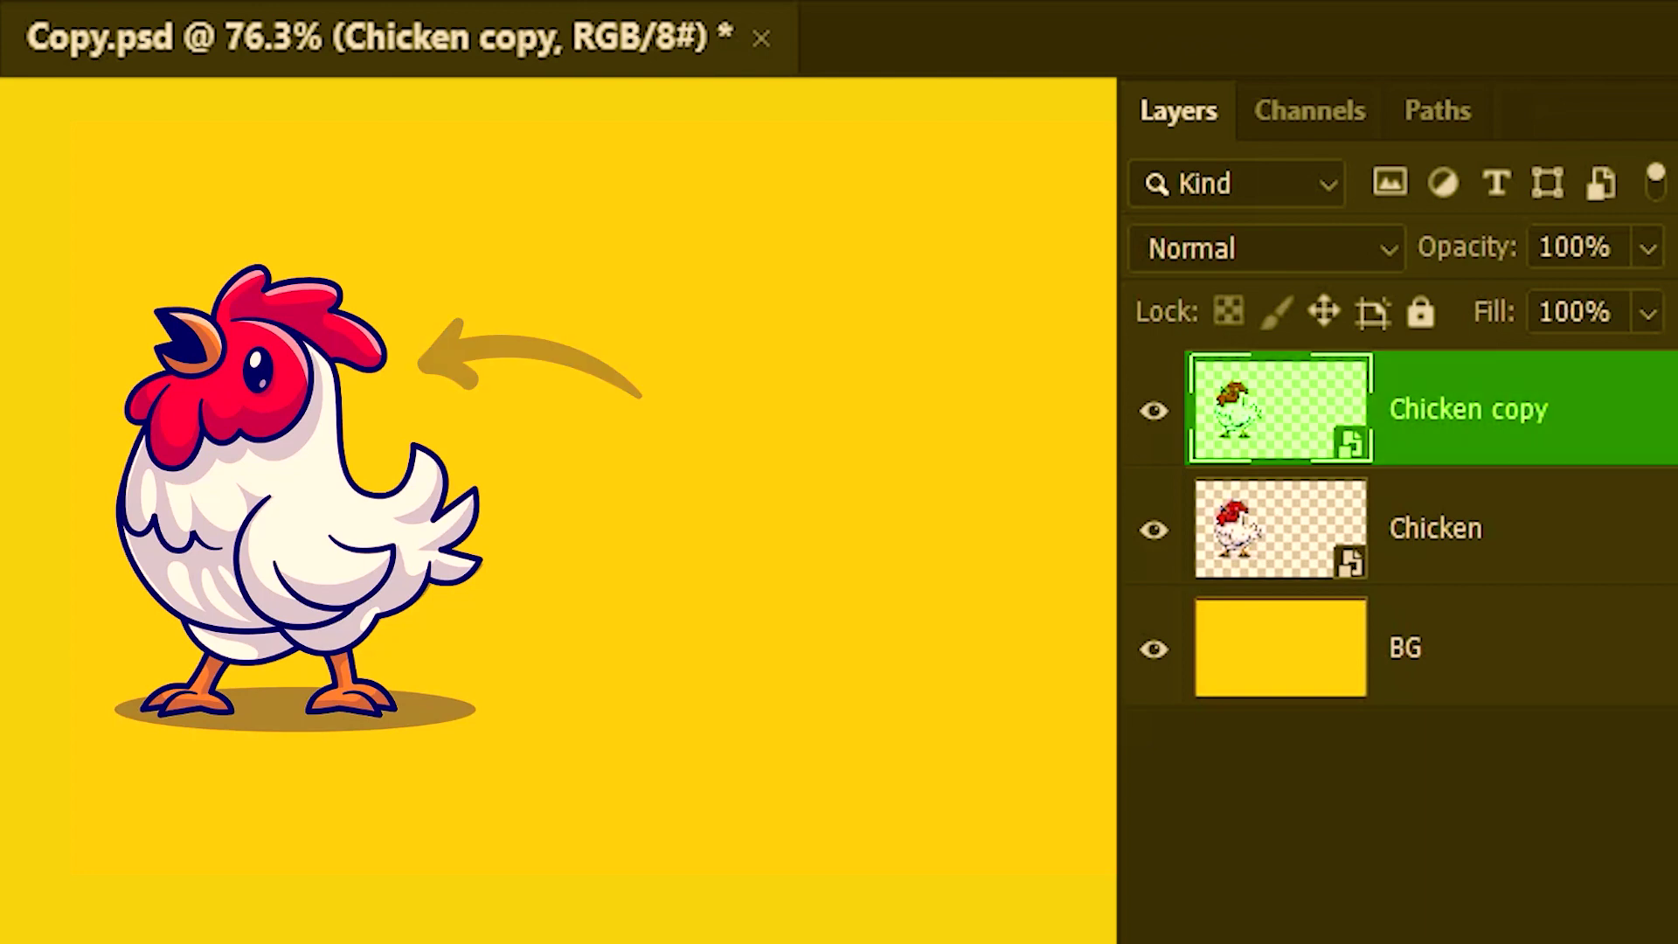
key("Right")
key("Right")
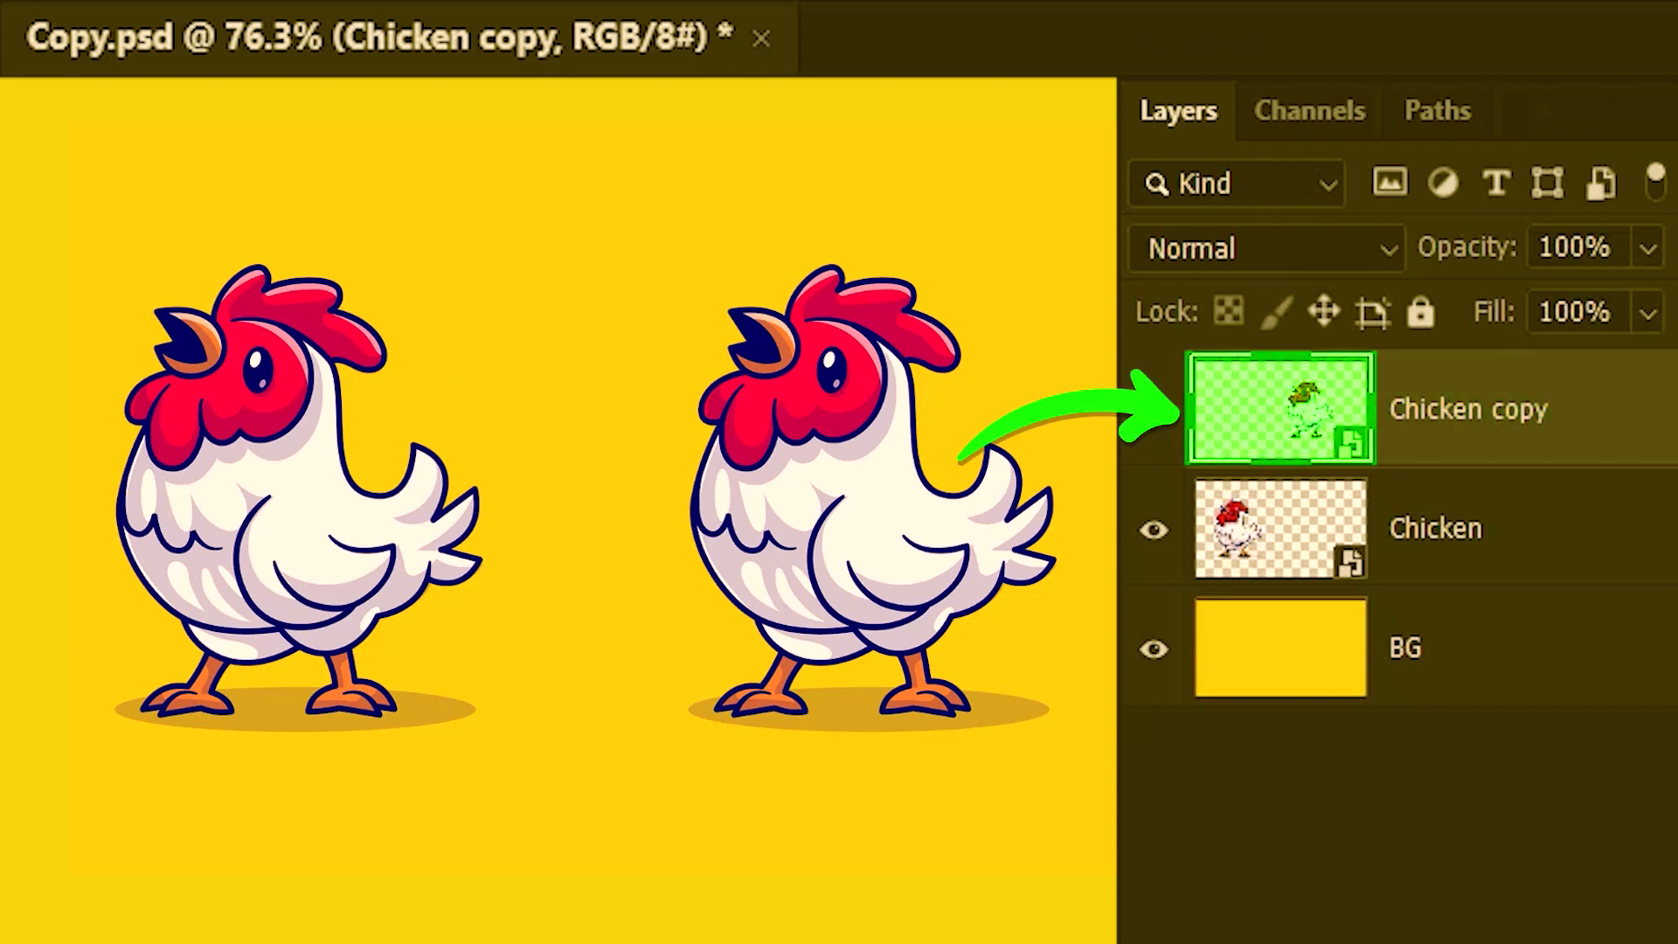
Open the duplicated Chicken copy's contents, paint a dark blue brush dot on the chicken's body, save, and close the contents file
double_click(1273, 420)
key("b")
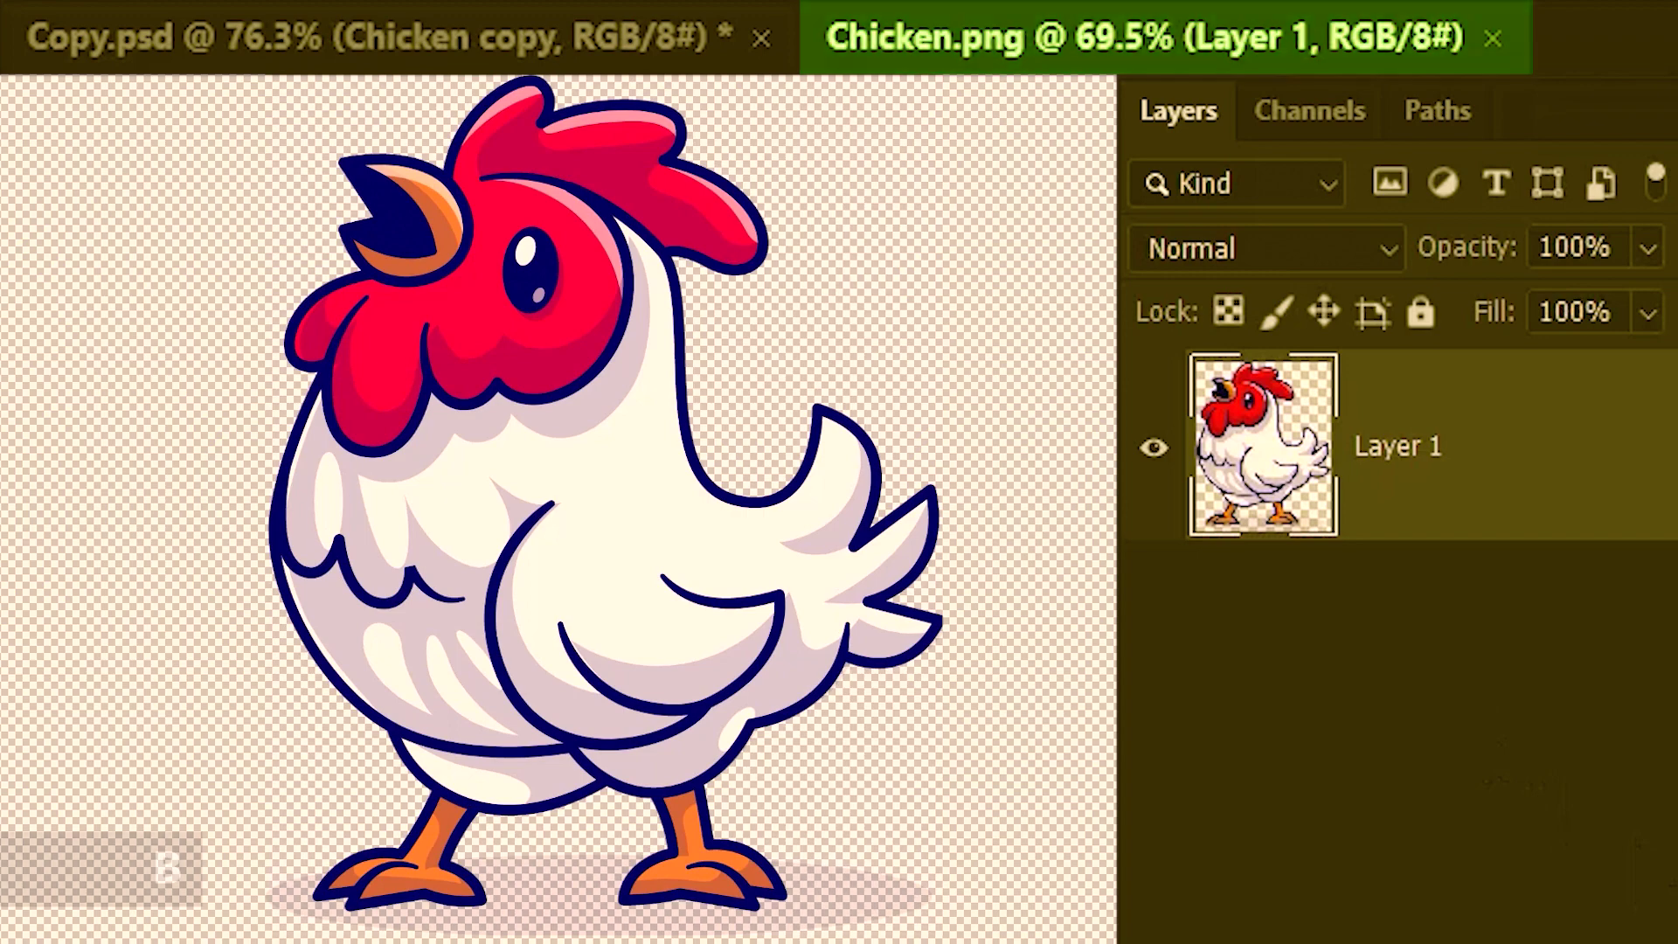
left_click(625, 472)
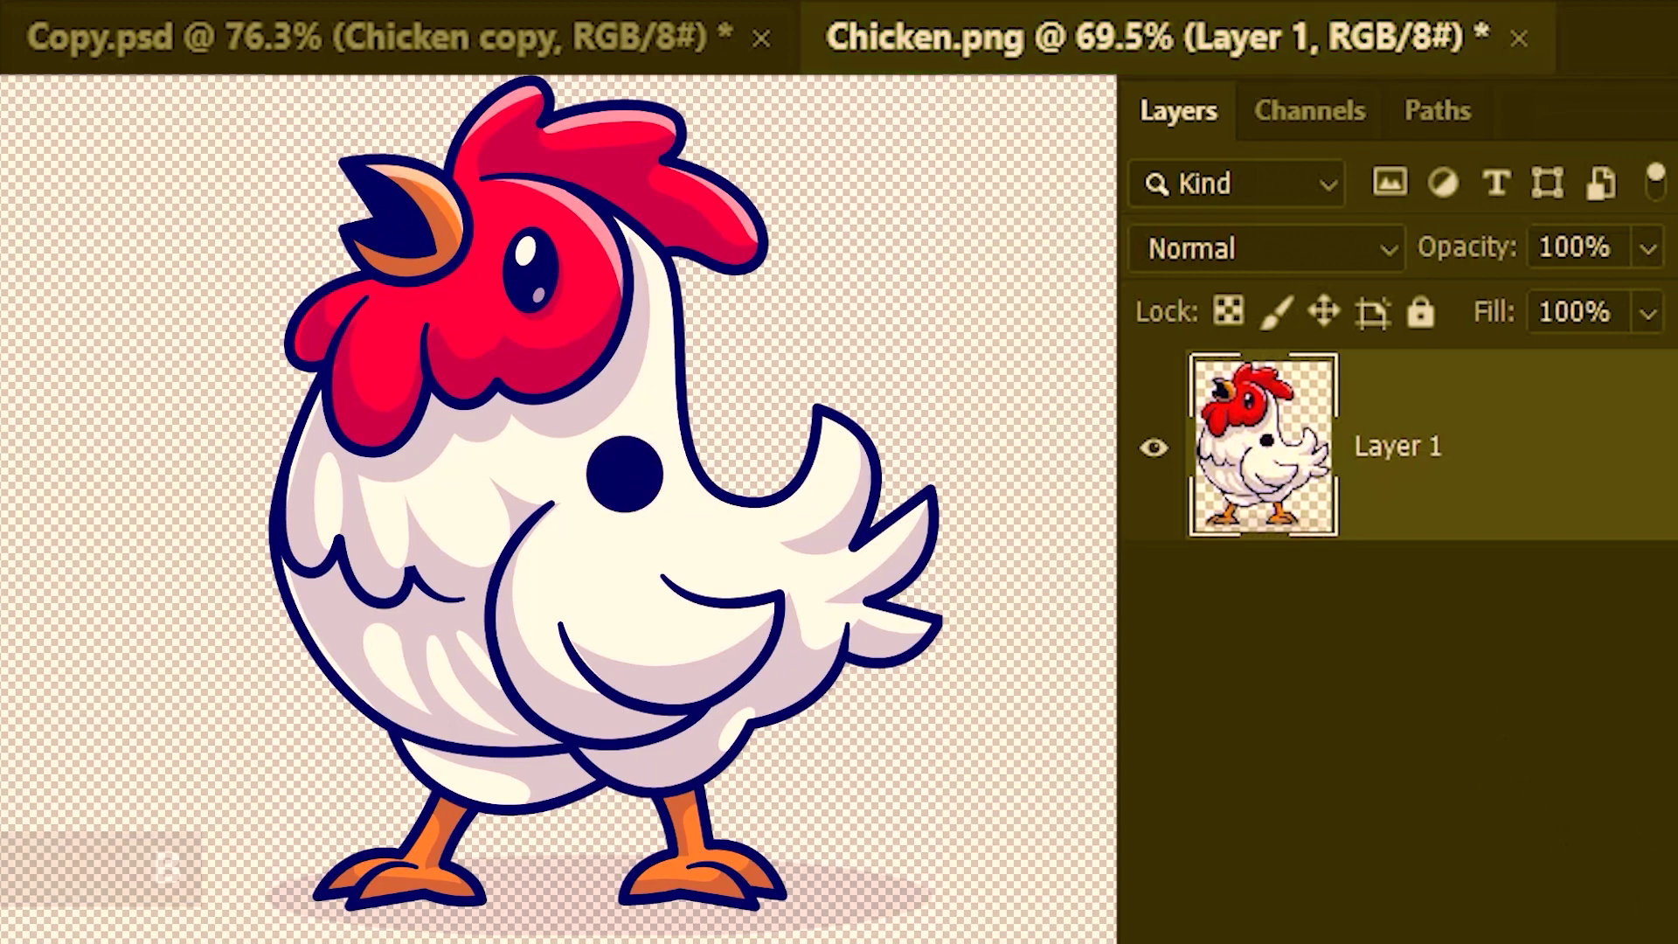
key("ctrl+s")
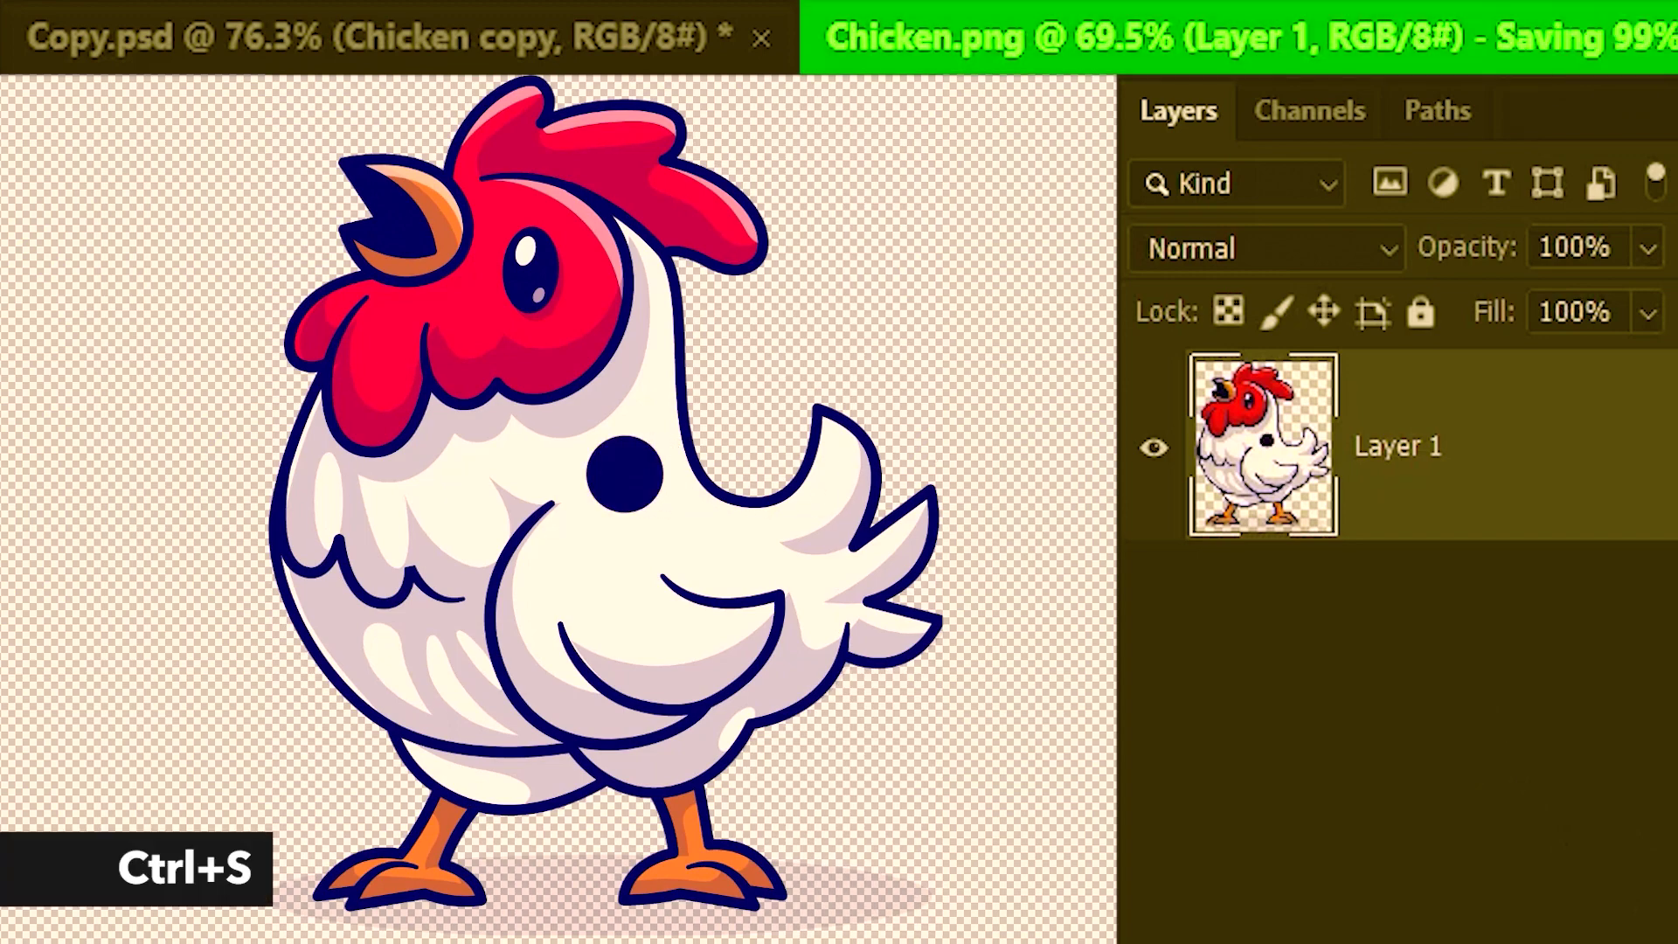
left_click(1501, 38)
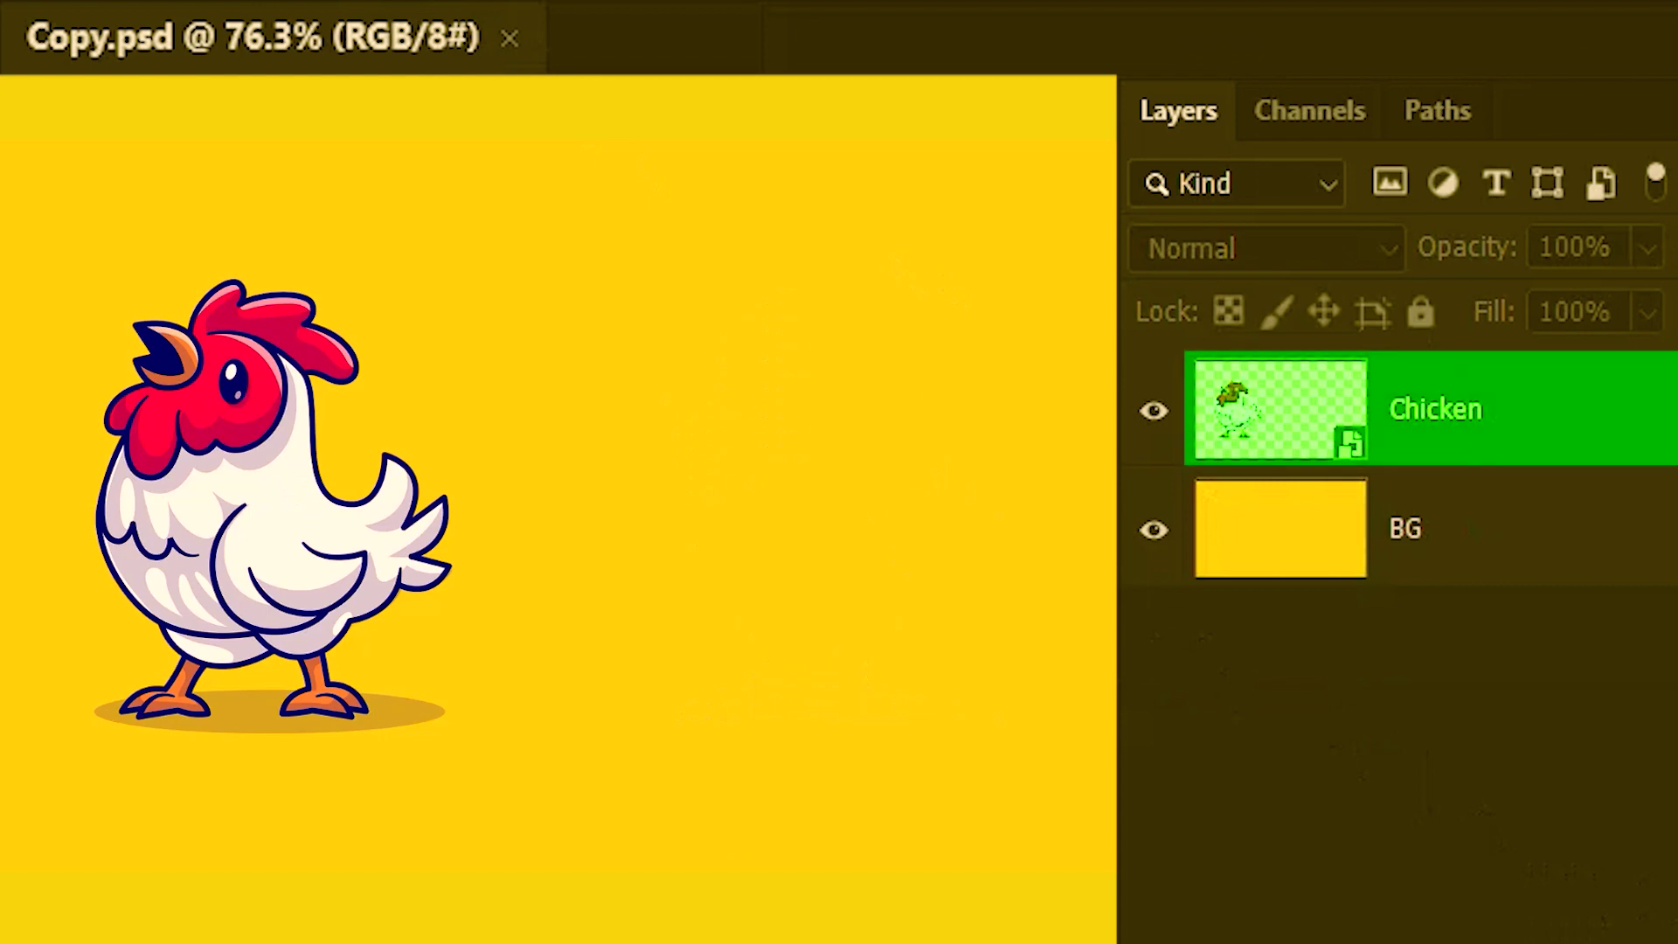
Create an independent copy of the Chicken layer with New Smart Object via Copy and move it horizontally to the right of the original
right_click(1541, 421)
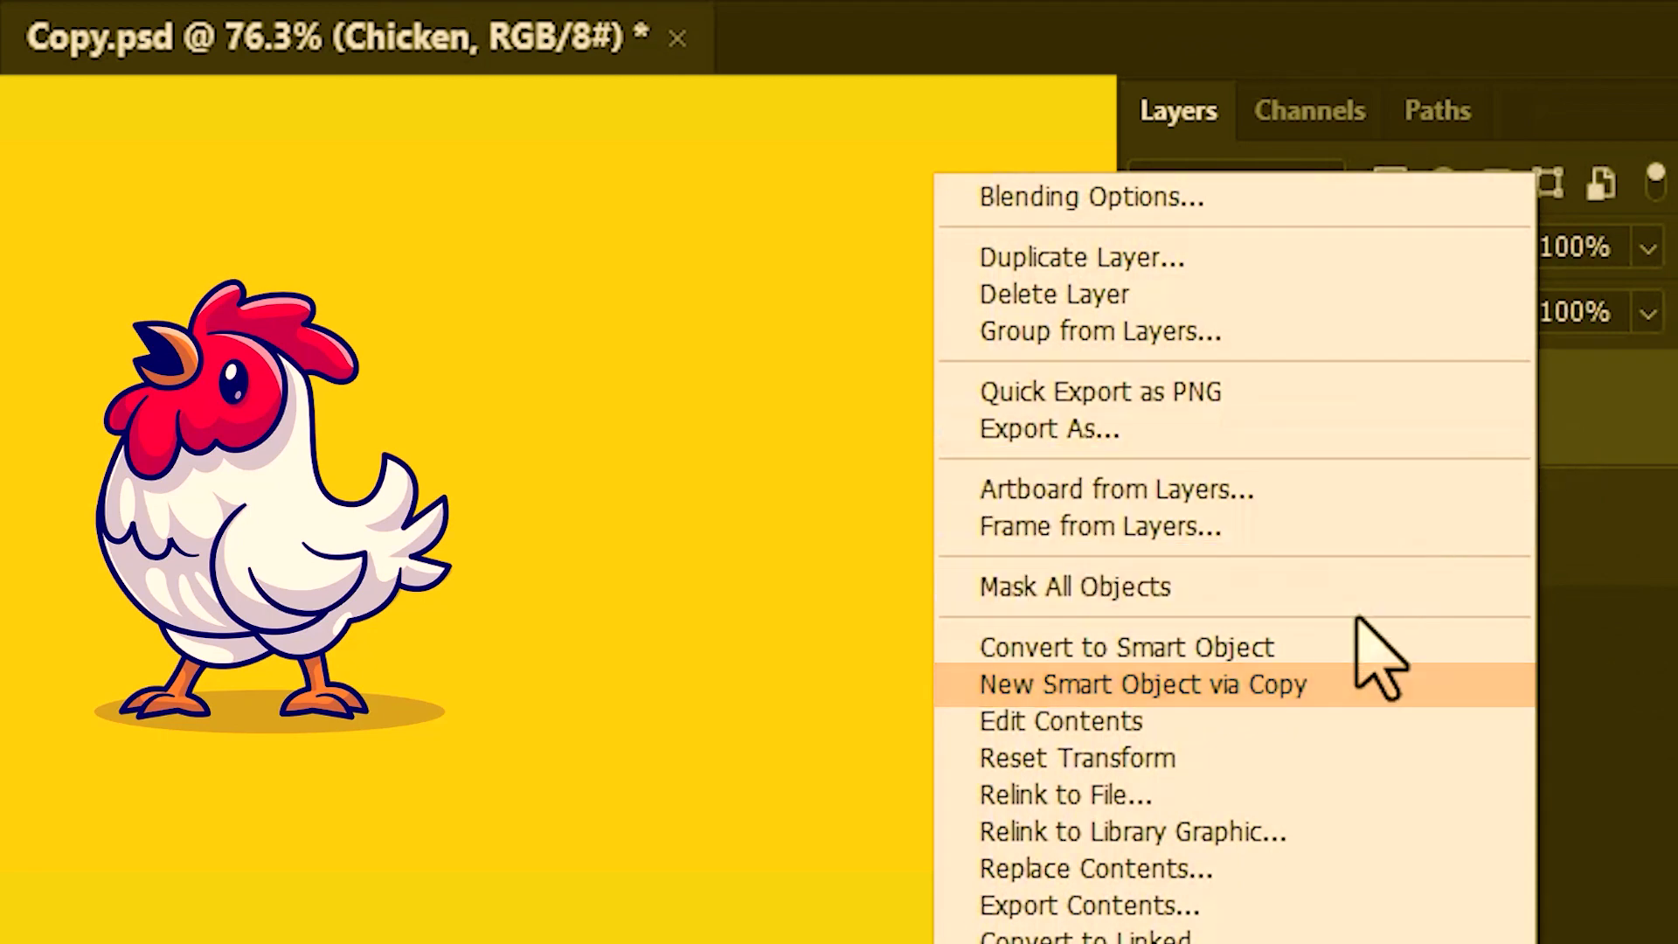
left_click(1364, 685)
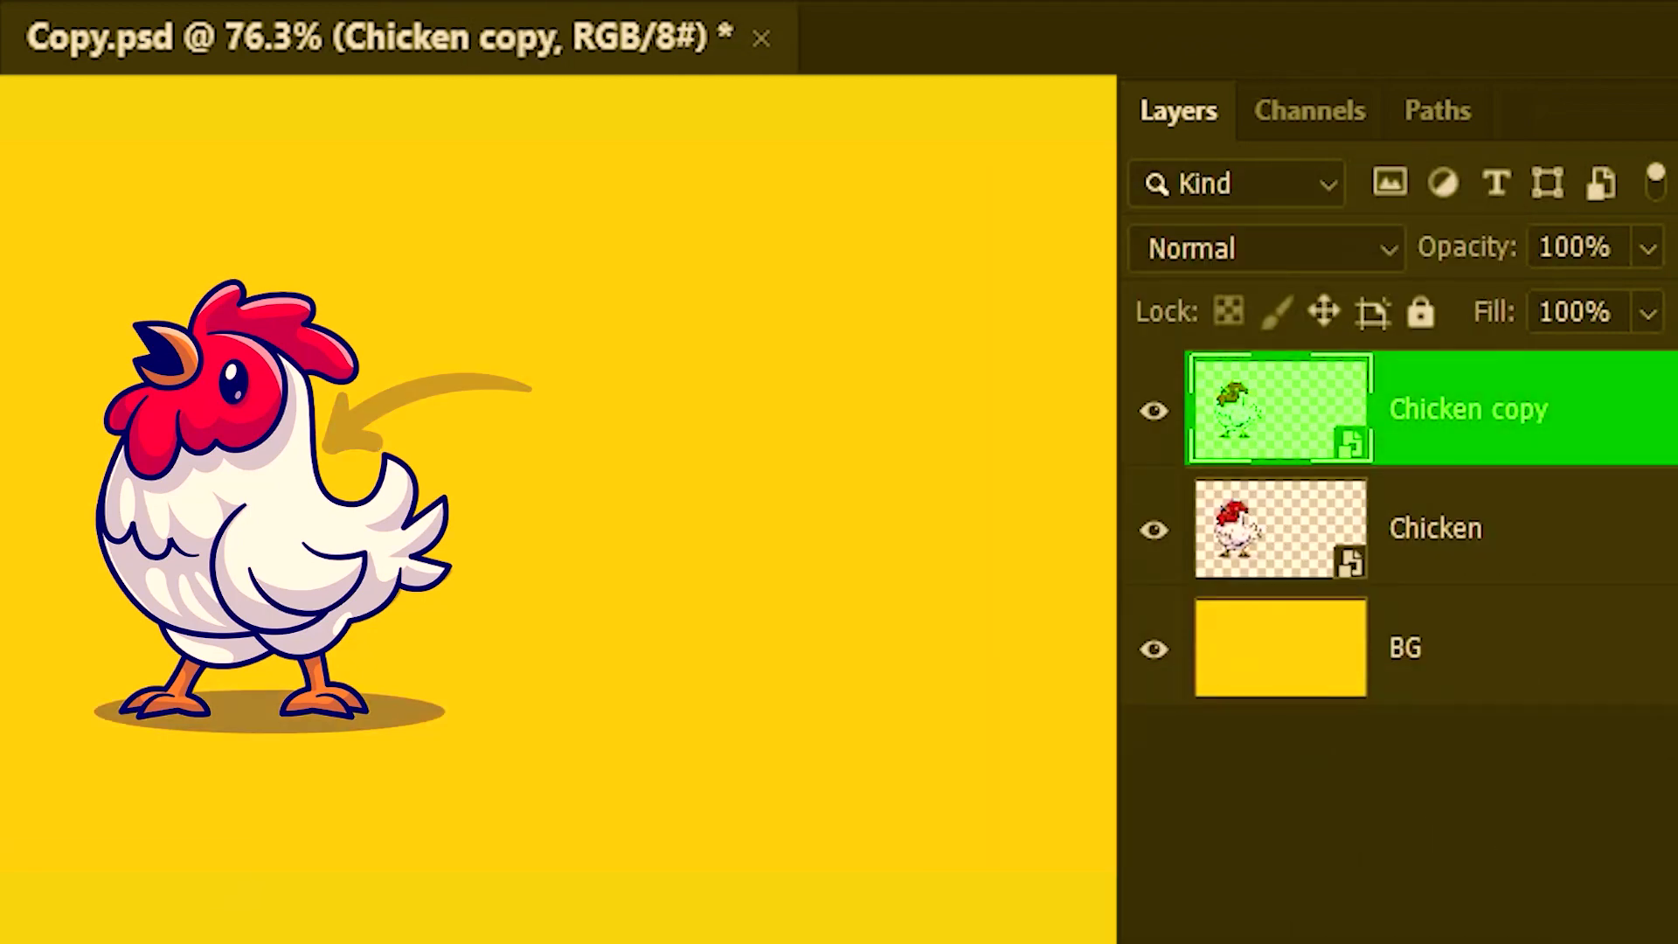
key("Right")
key("Right")
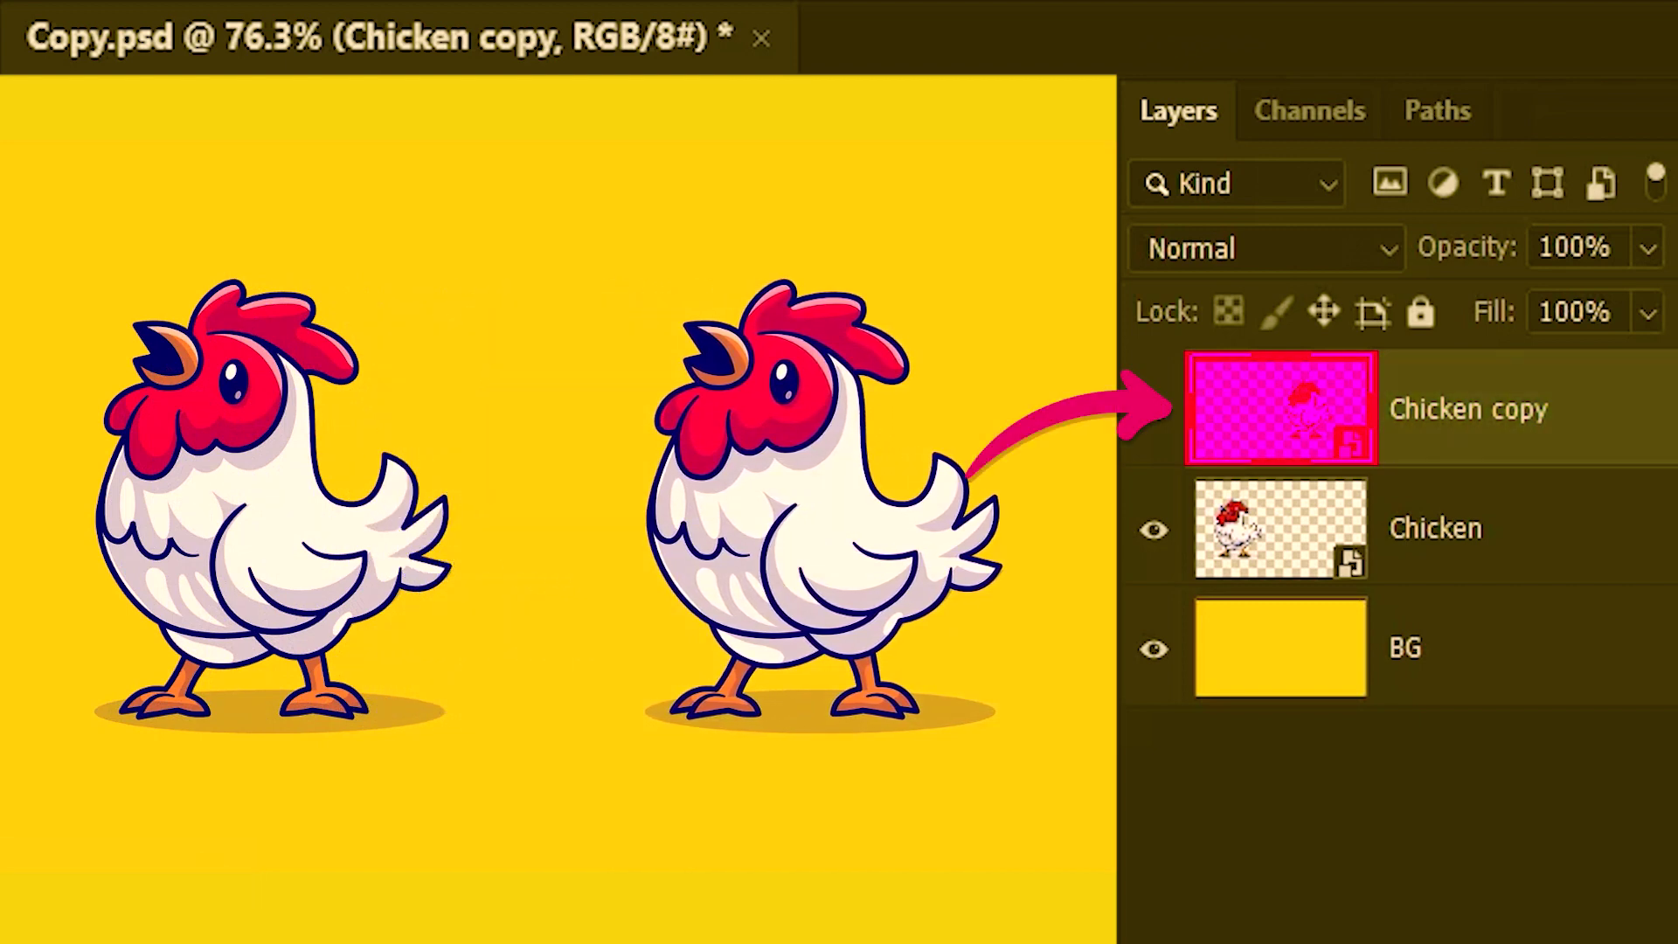
Open the independent Chicken copy's contents (Chicken2.png), brush a dark blue dot on the chicken's body, save, and close the file
double_click(1259, 442)
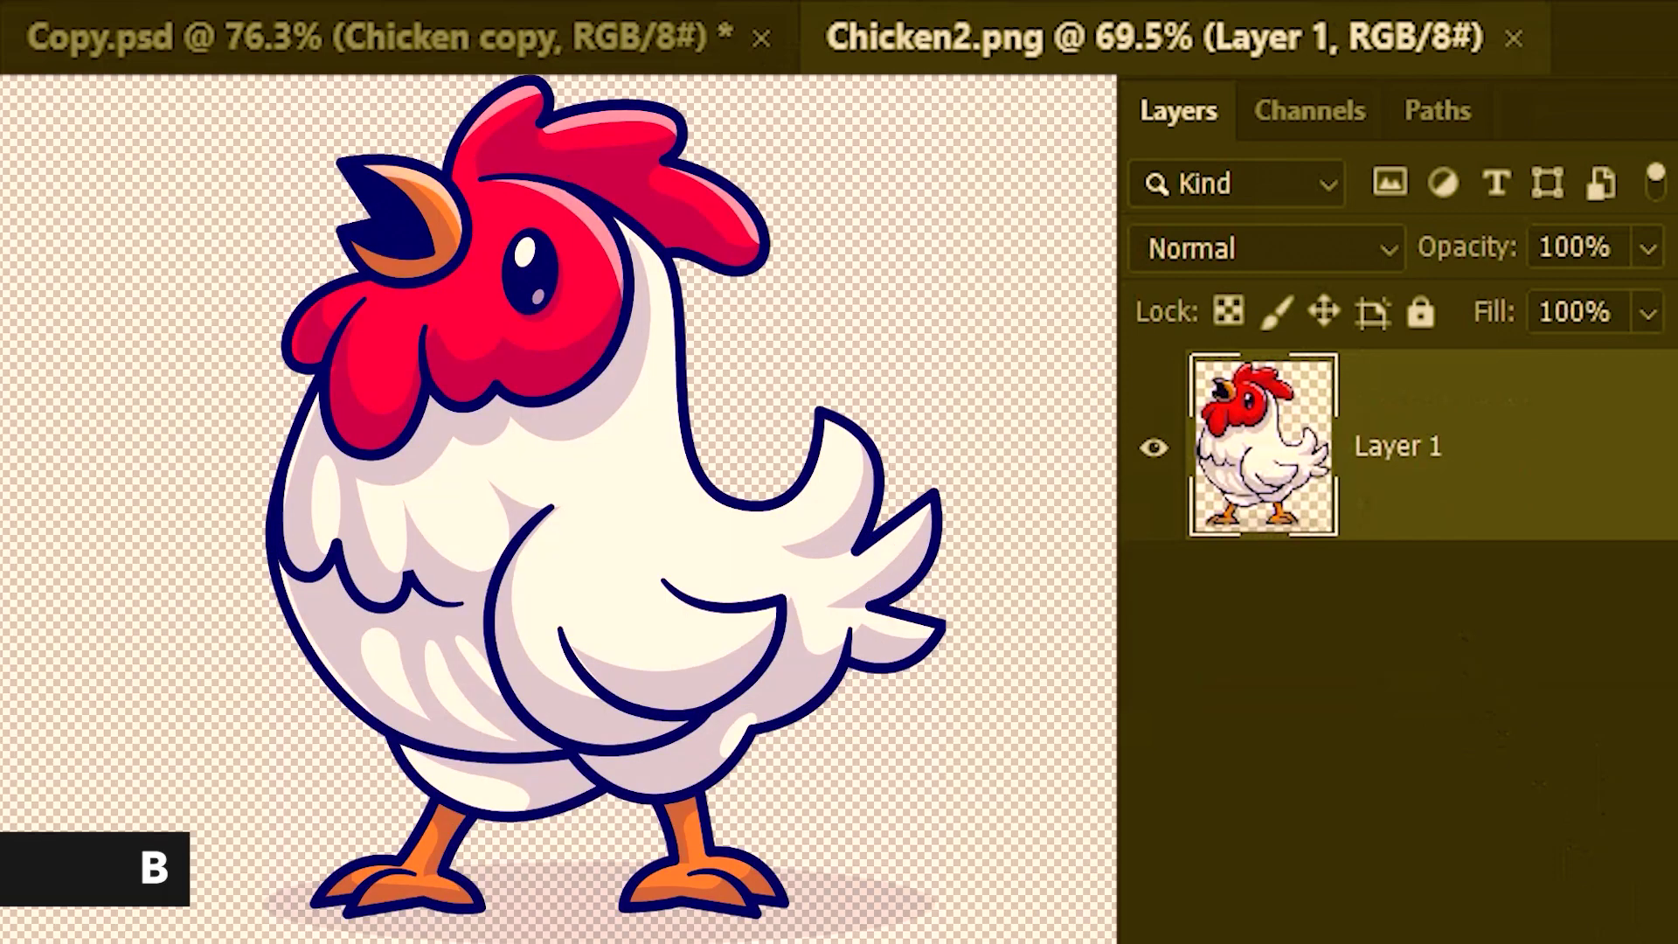
left_click(625, 484)
key("ctrl+s")
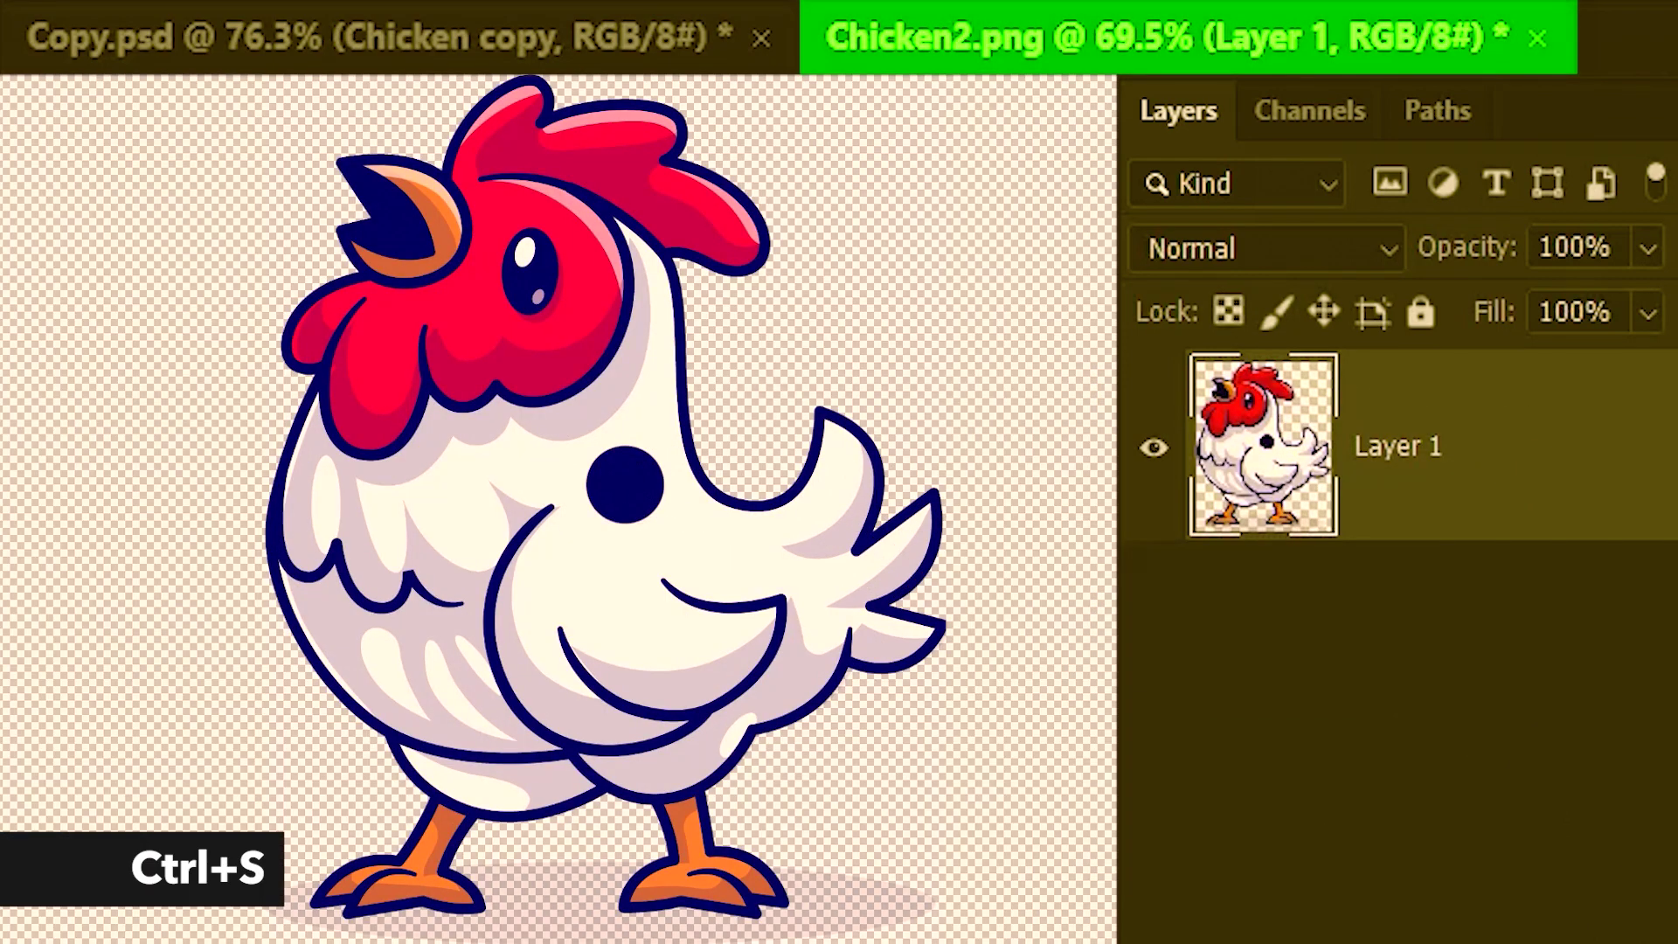
left_click(1537, 39)
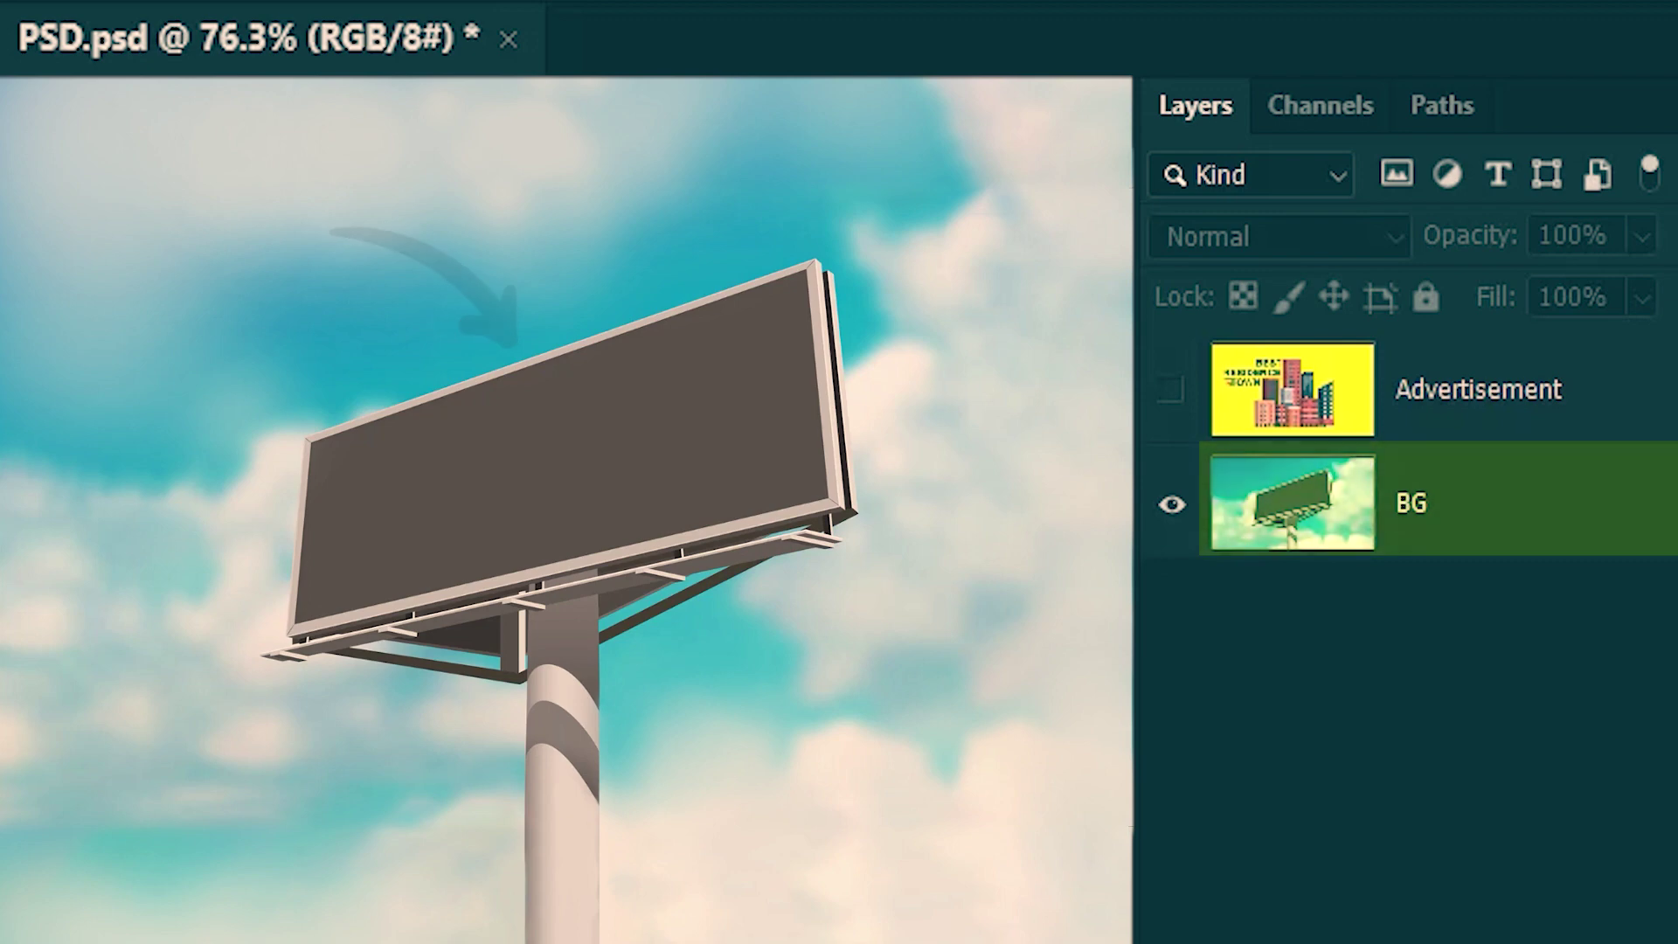
Show the Advertisement layer in PSD.psd and scale it down around its center to roughly the billboard's width
left_click(1171, 389)
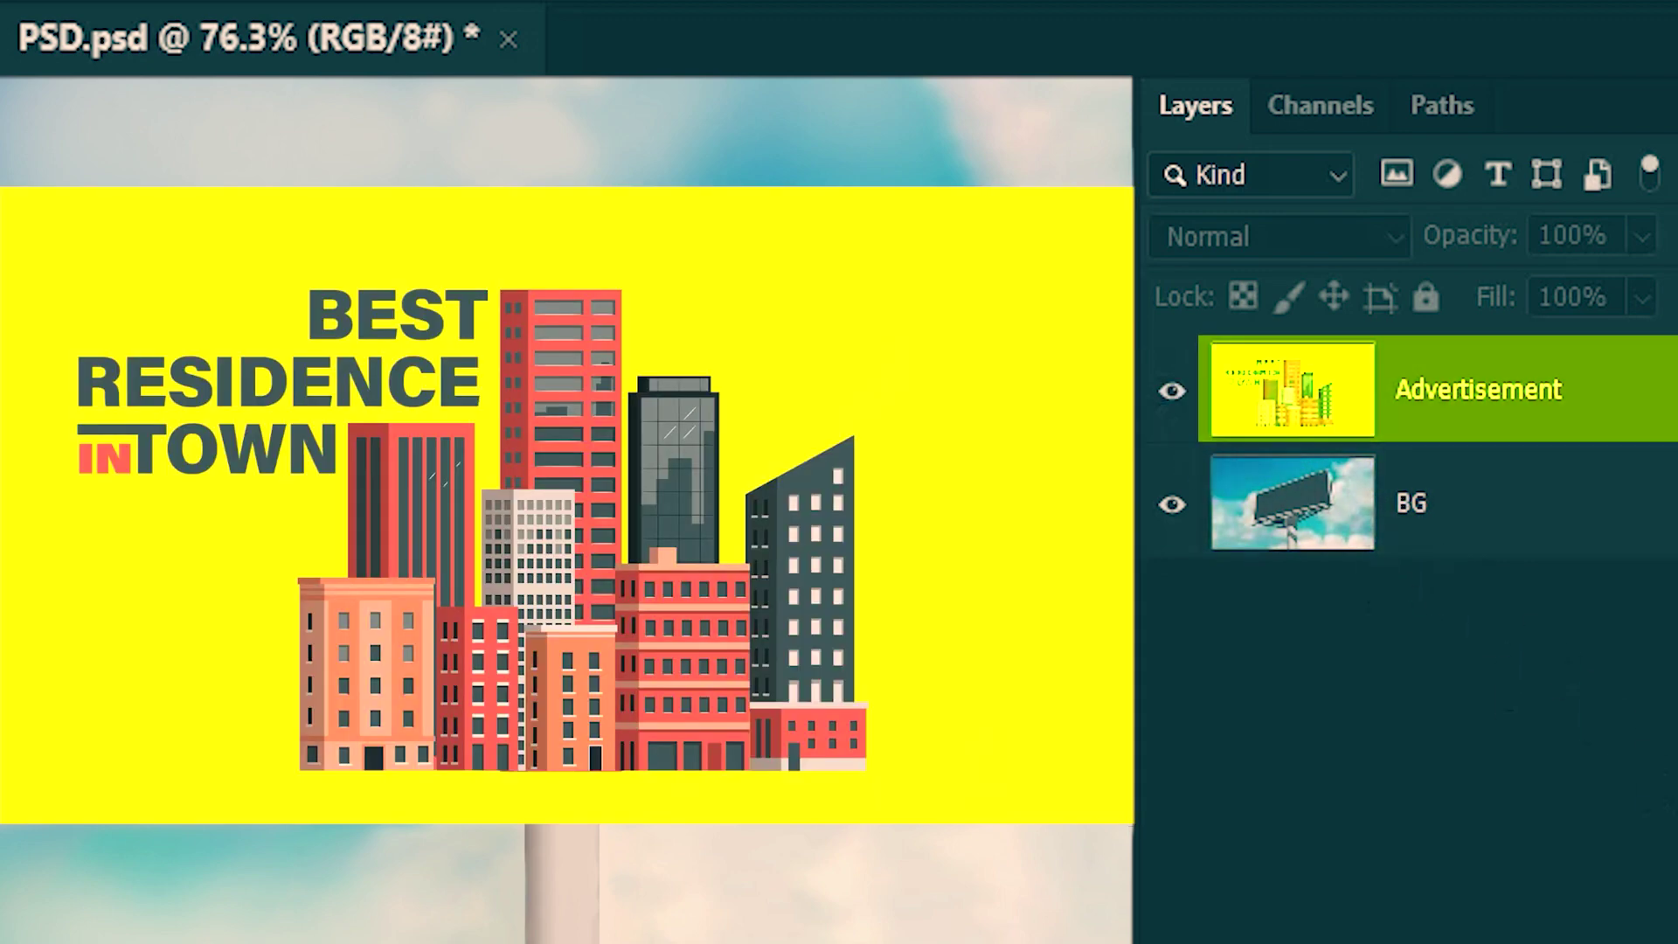
left_click(750, 420)
key("ctrl+t")
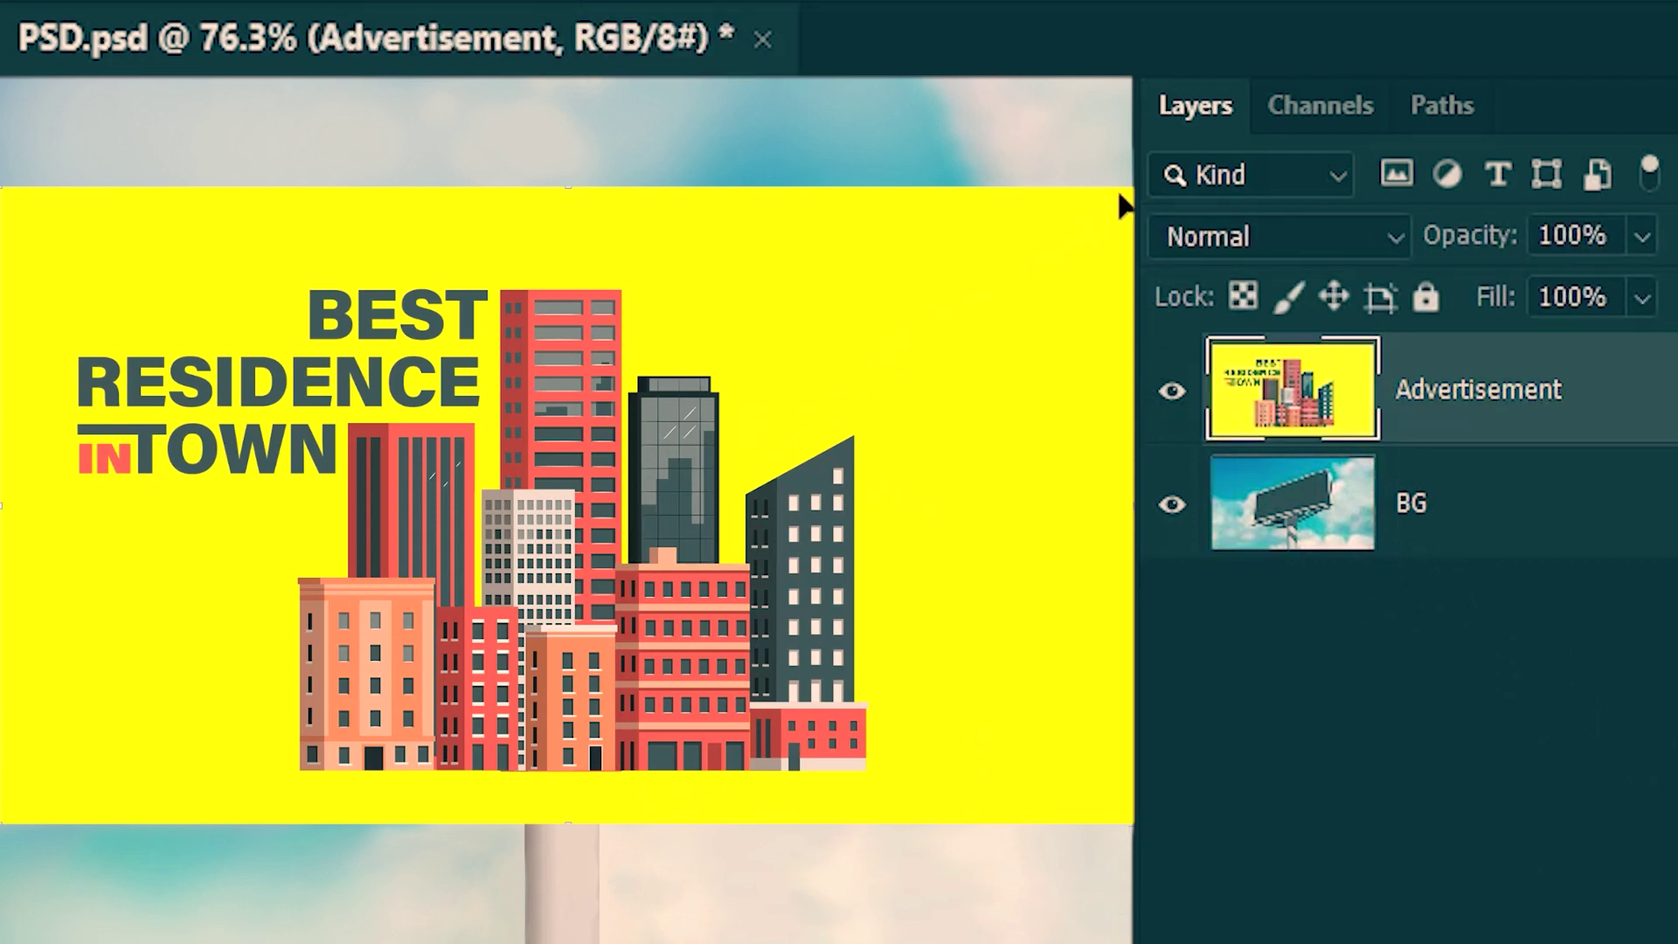
left_click_drag(1128, 194, 893, 313)
Distort the Advertisement pixel layer so its four corners match the billboard panel's corners, and apply the transform
key("ctrl+t")
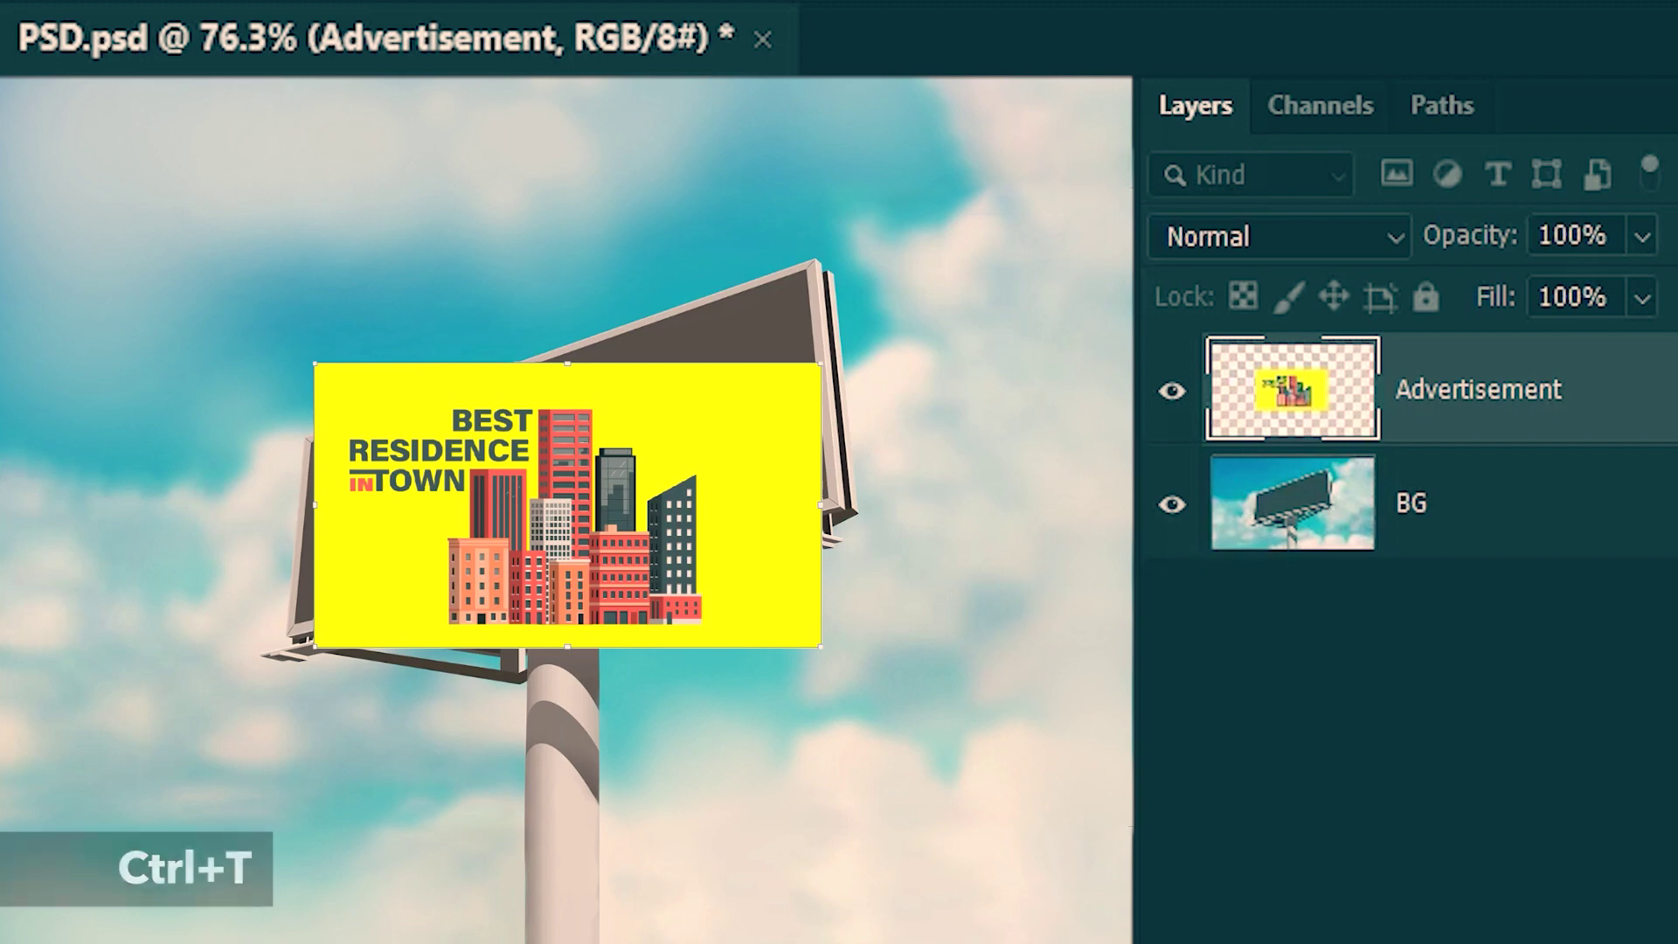
right_click(488, 471)
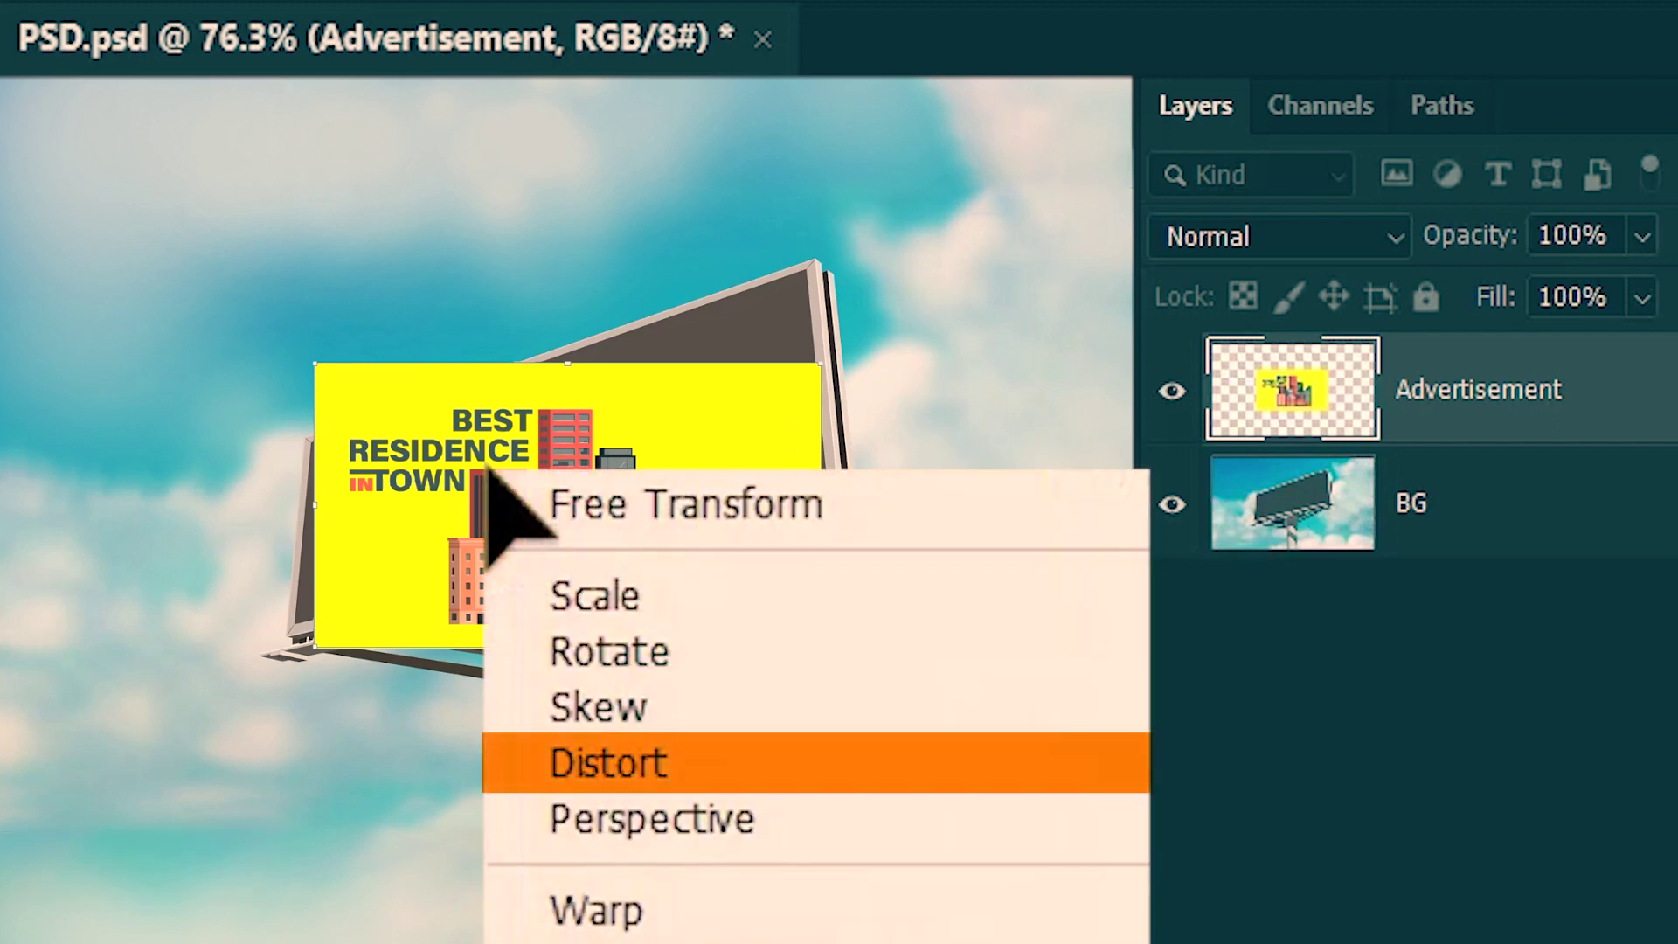
left_click(623, 778)
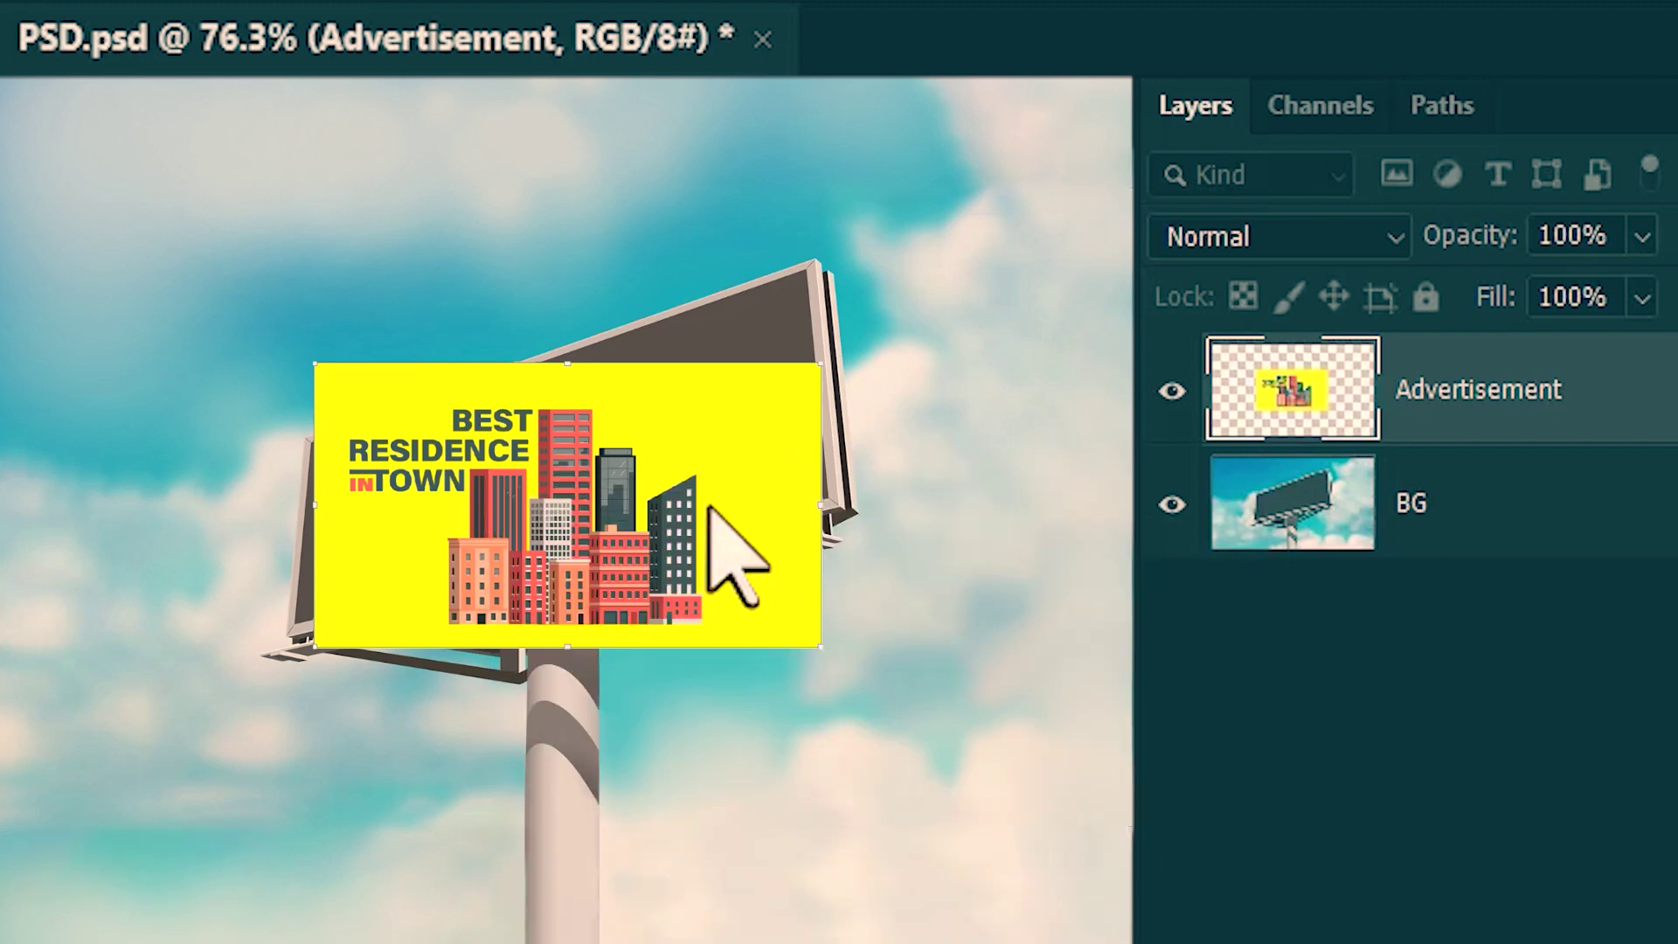
left_click_drag(802, 378, 799, 293)
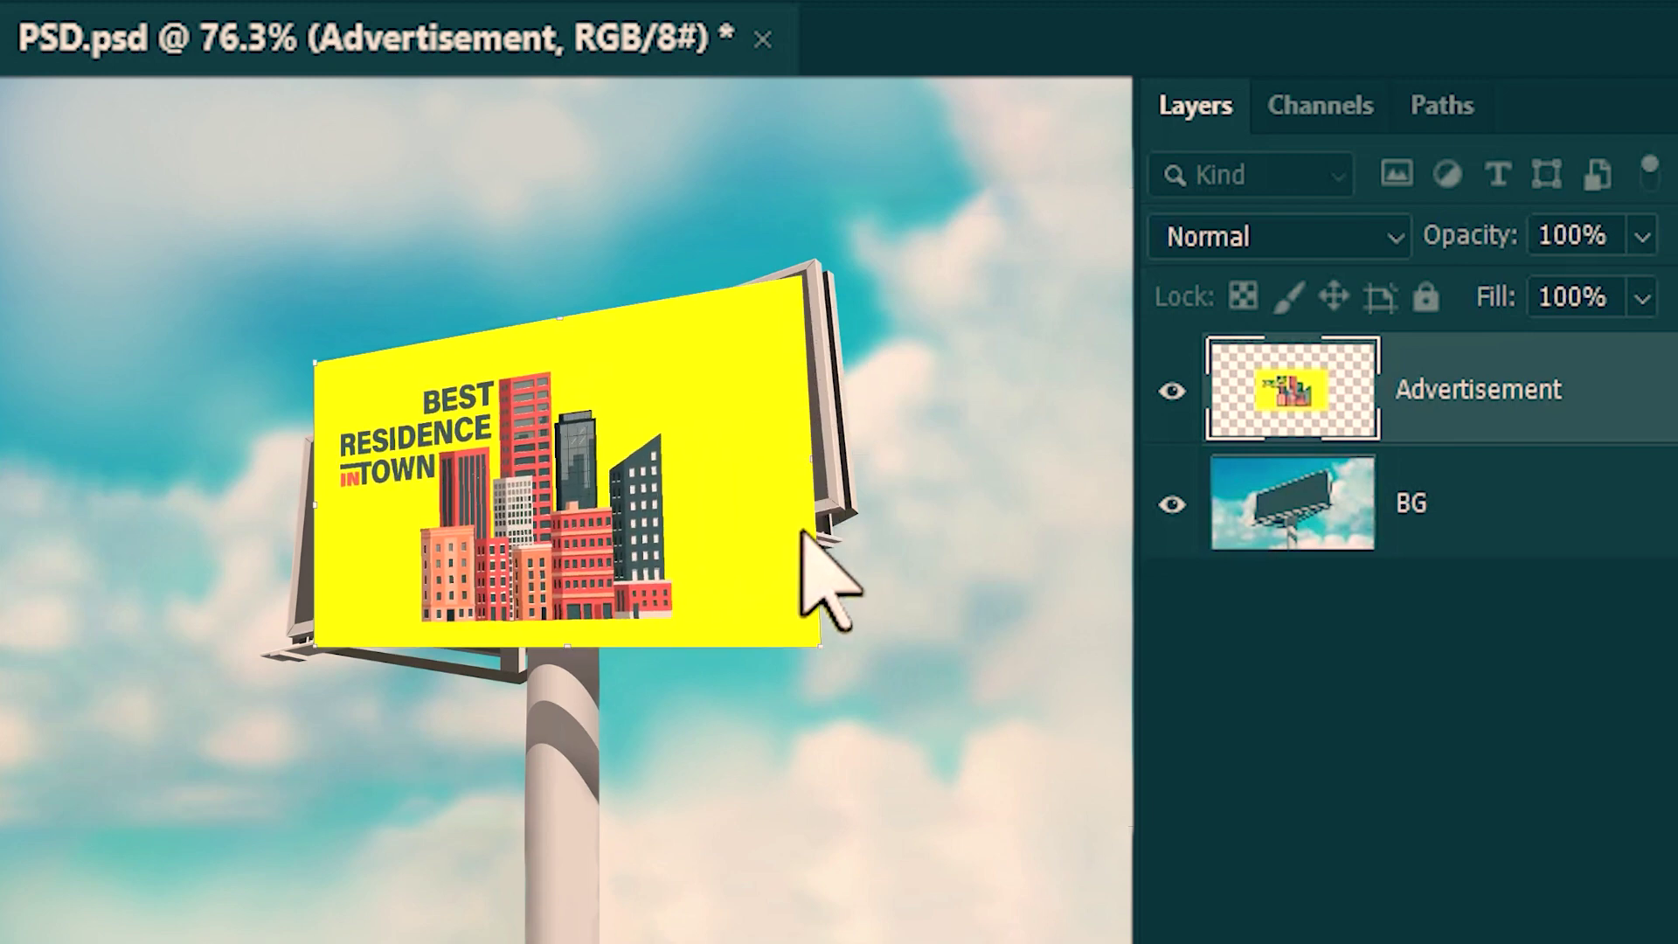
left_click_drag(809, 628, 818, 486)
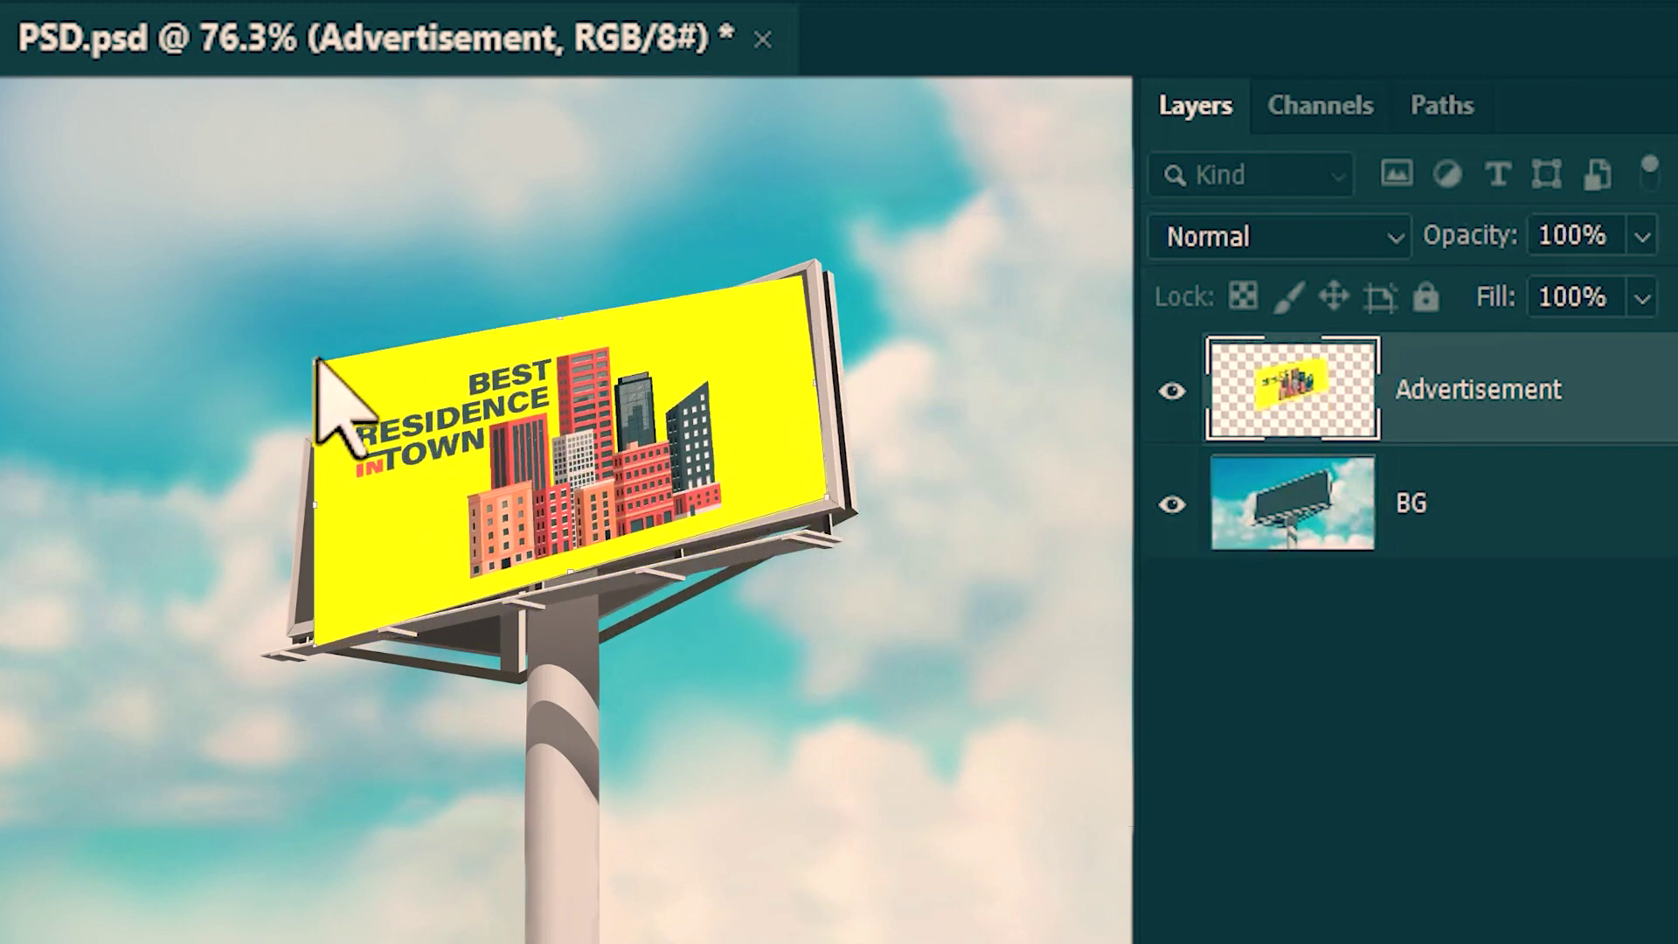
left_click_drag(317, 360, 307, 437)
left_click_drag(307, 630, 293, 625)
key("Return")
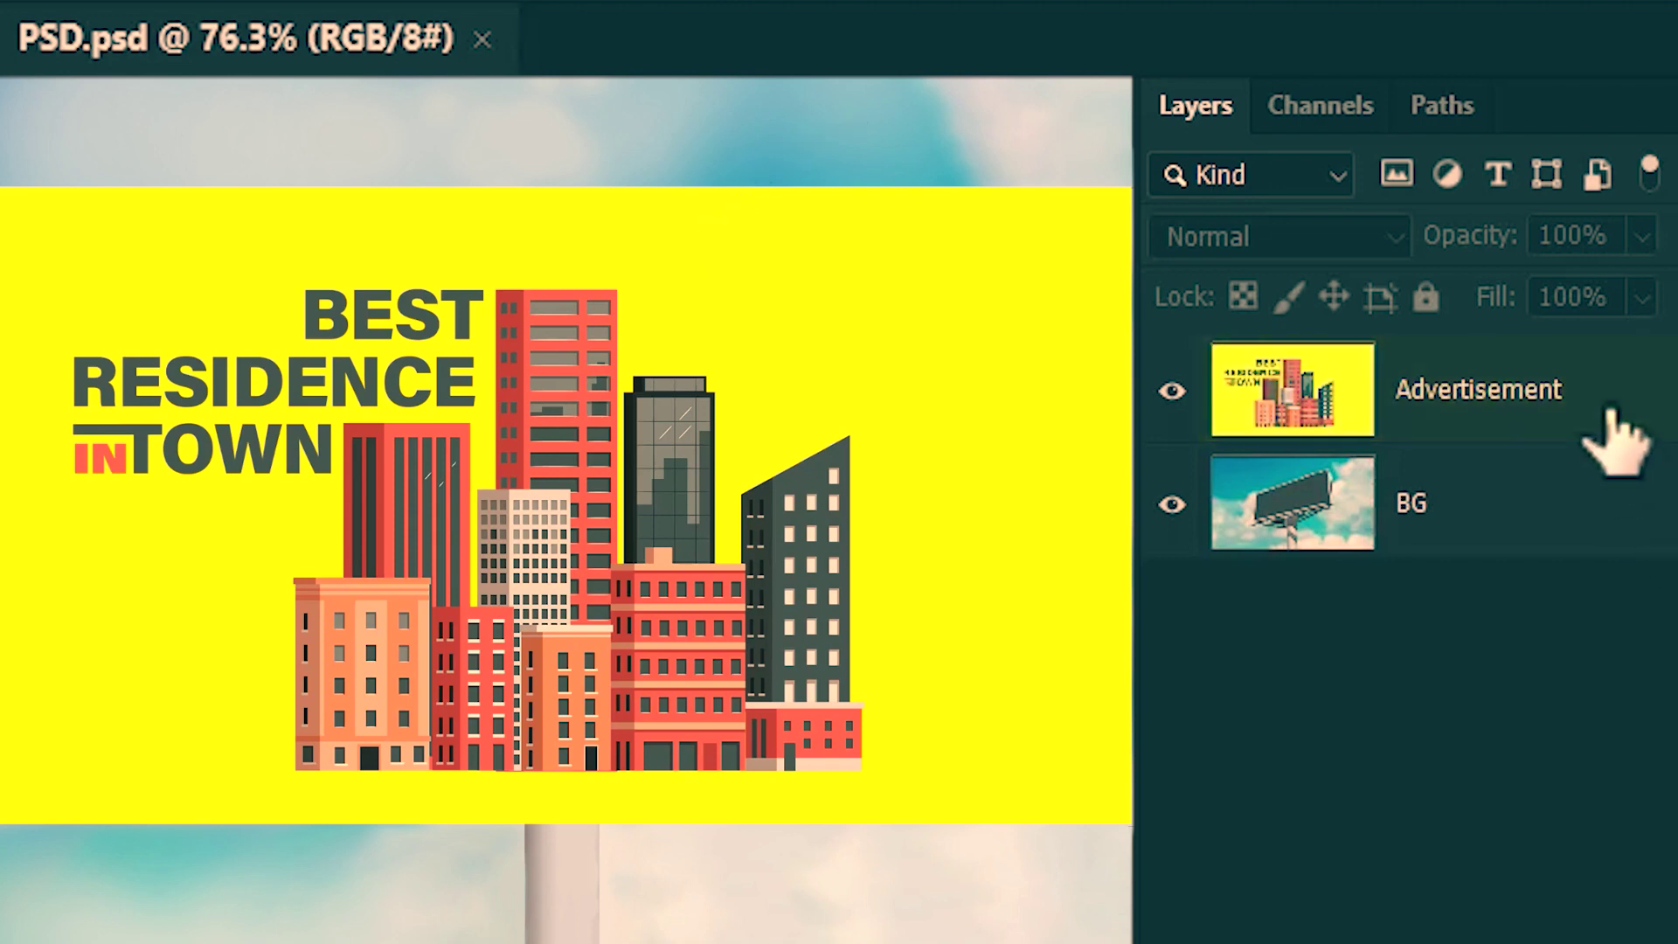
Convert the full-size Advertisement layer to a Smart Object and scale it down around its center to about the billboard's width
right_click(1618, 438)
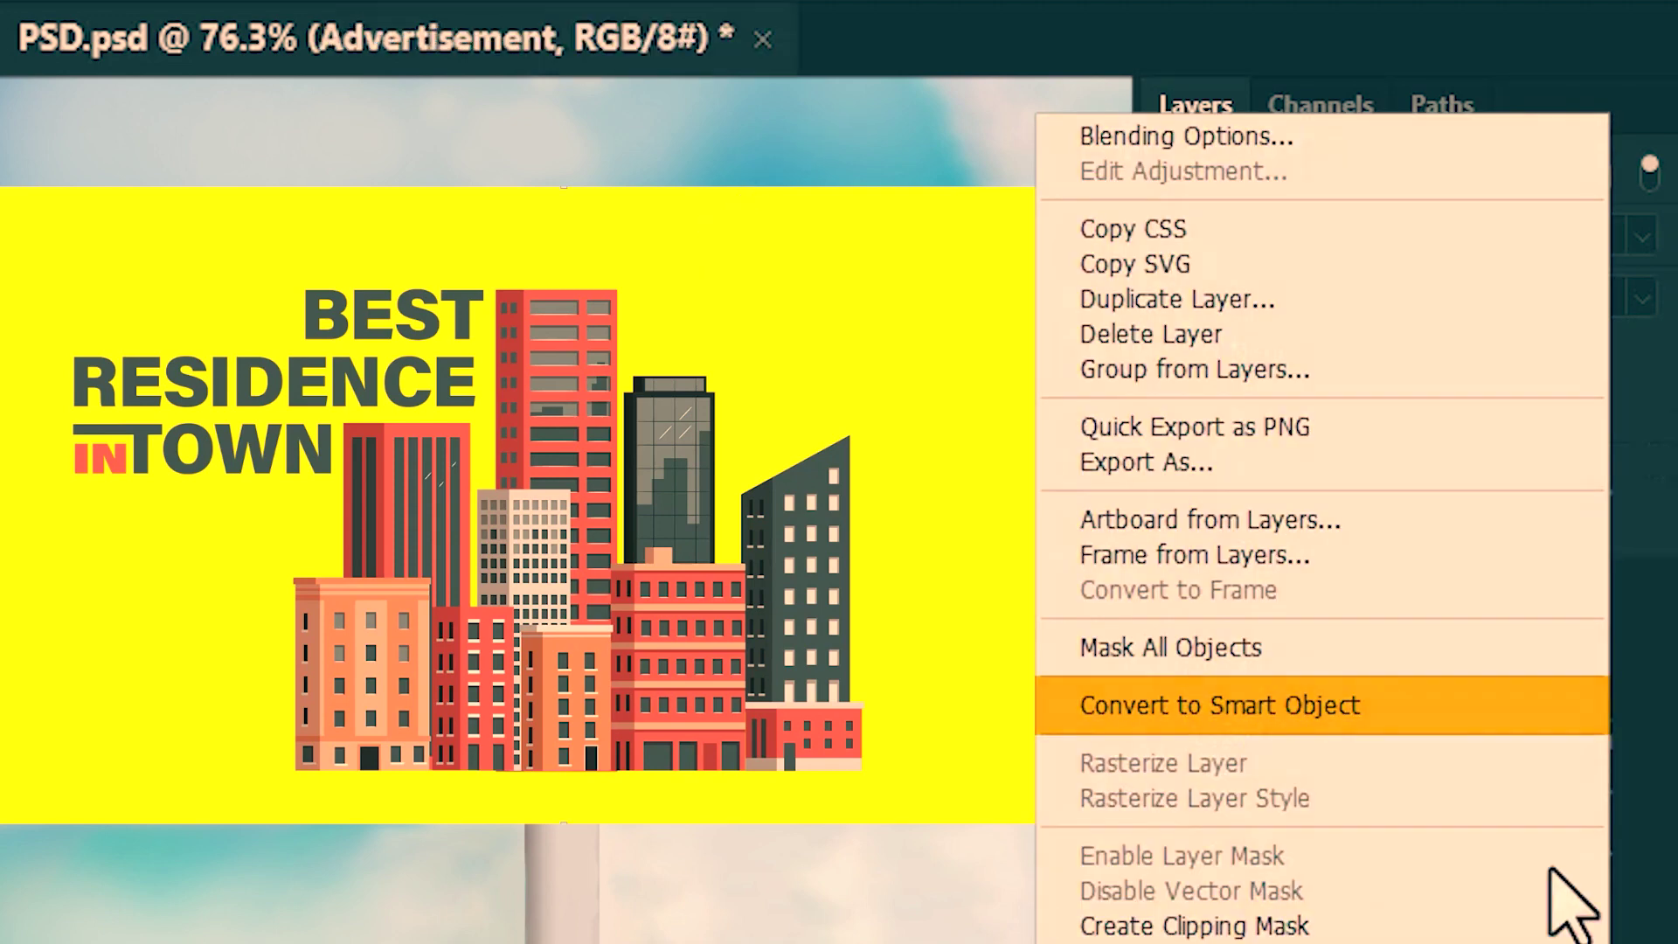
left_click(1437, 708)
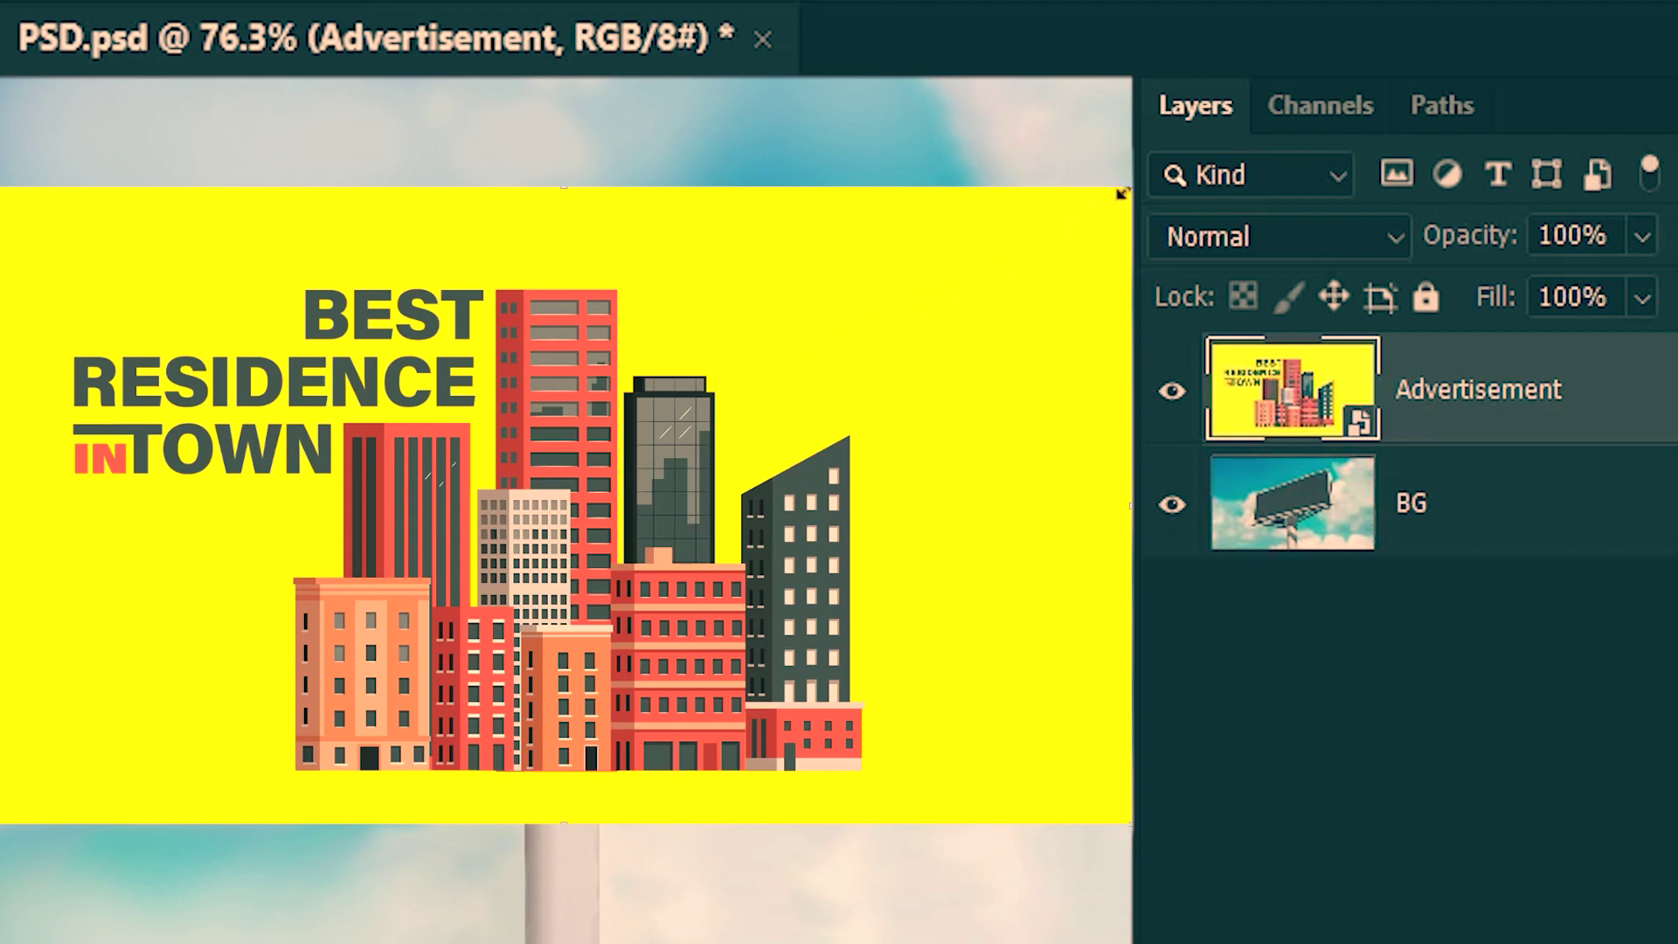
key("ctrl+t")
left_click_drag(1125, 187, 828, 357)
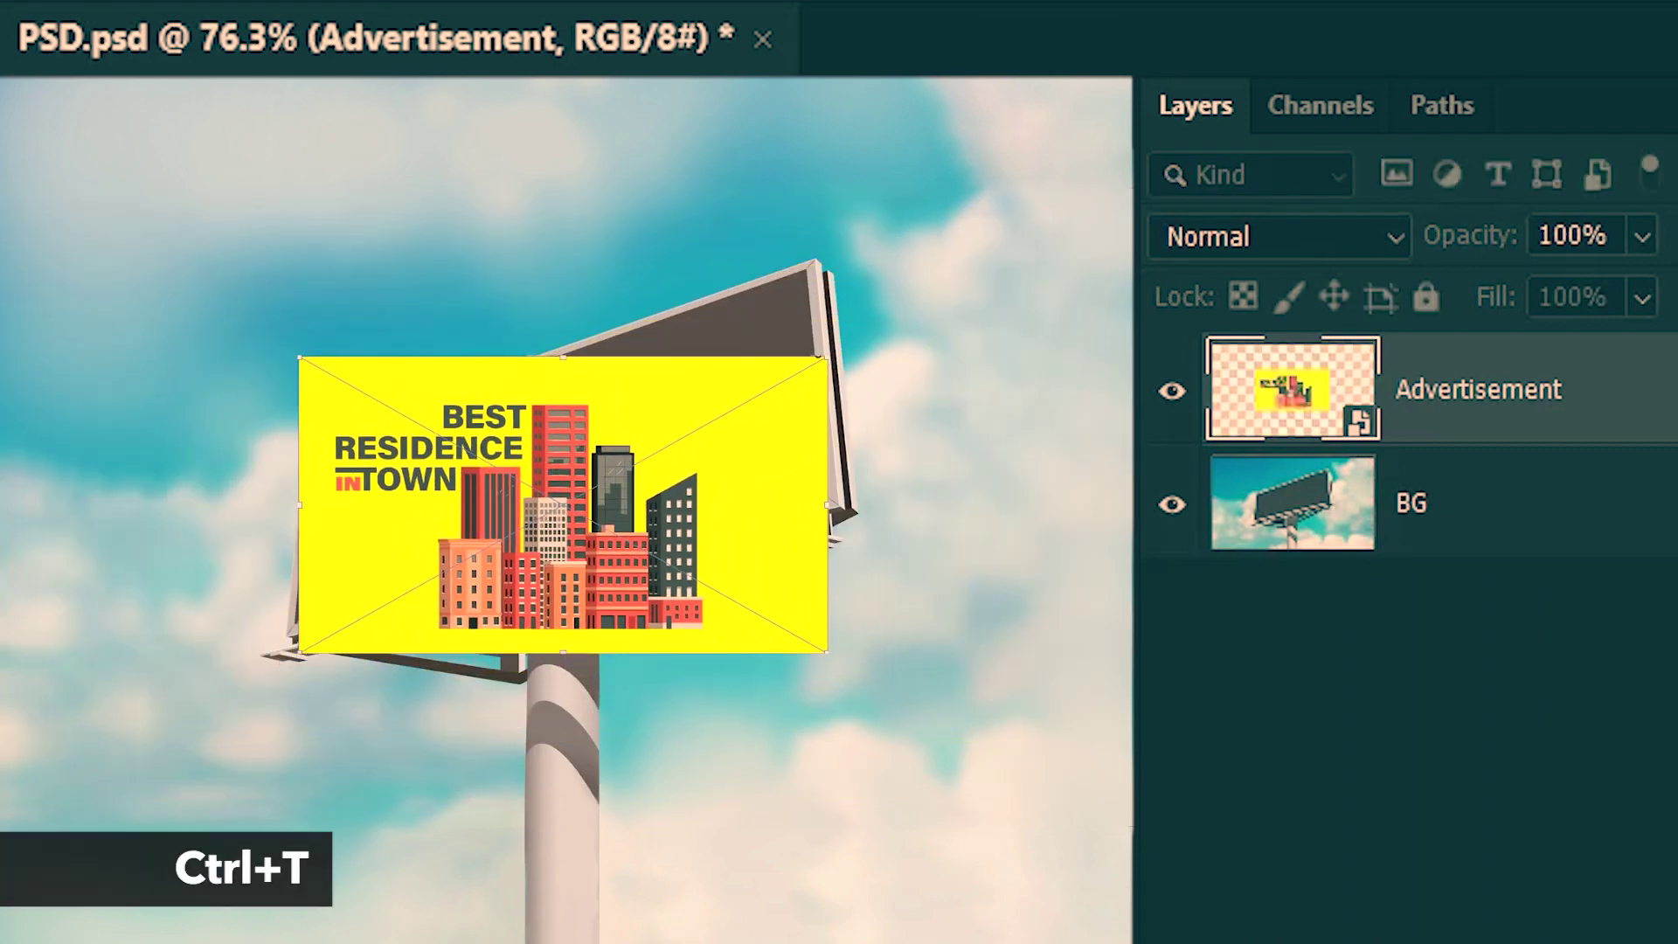
Distort the Advertisement smart object to fit its four corners to the billboard panel, and apply the transform
right_click(455, 501)
left_click(559, 766)
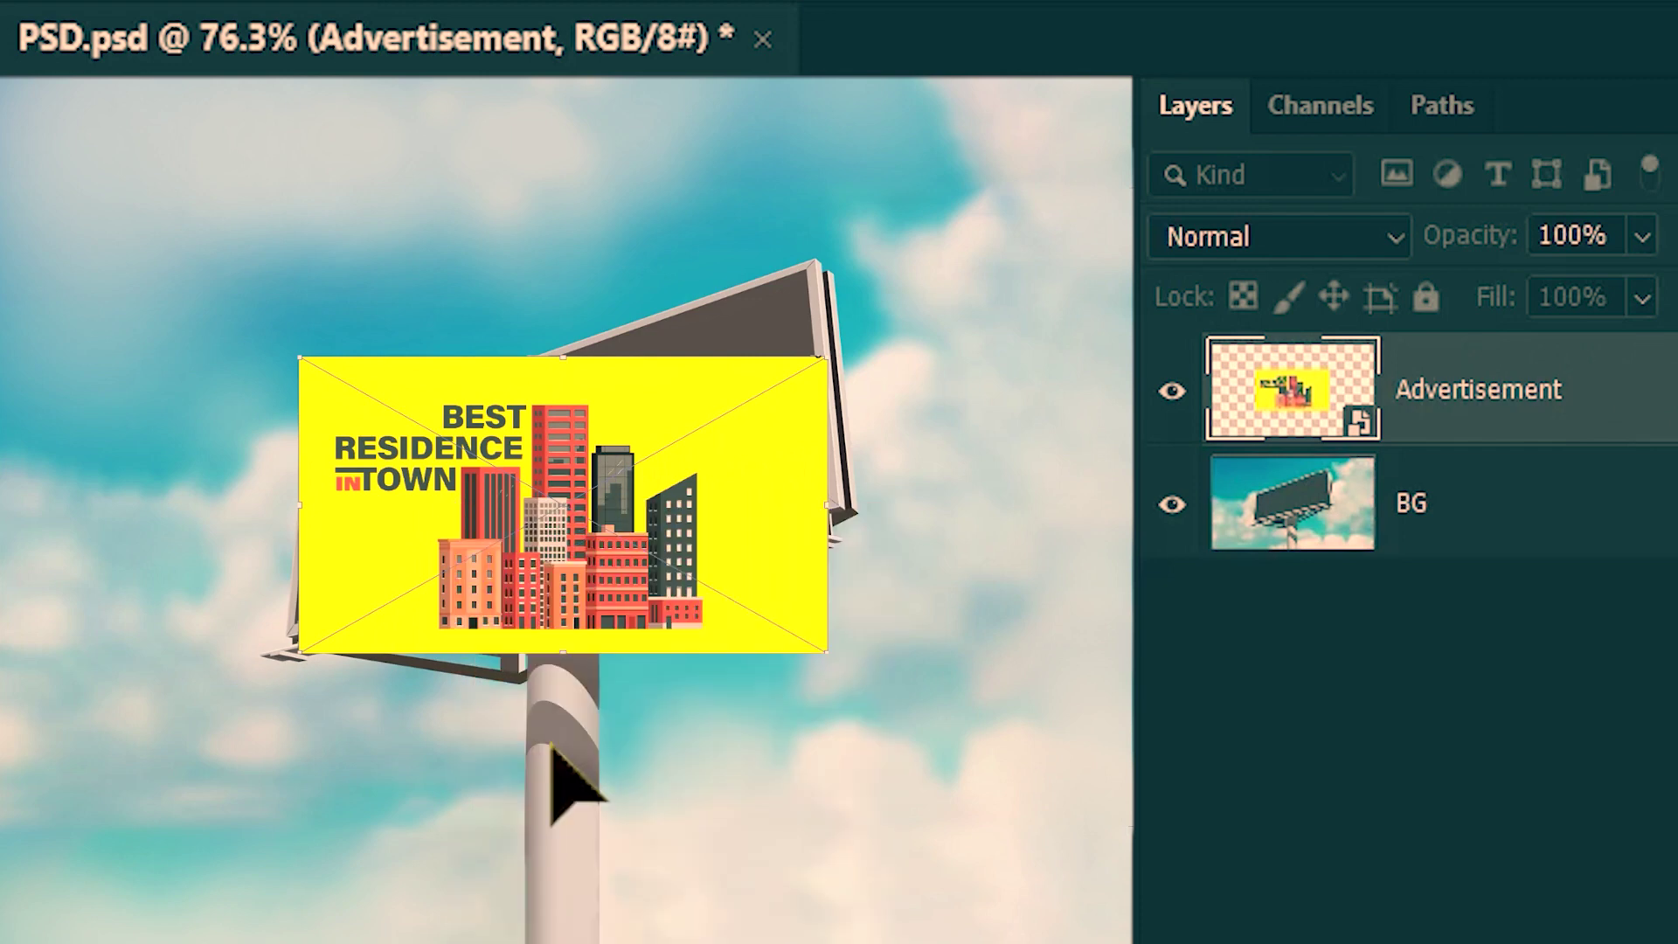
left_click_drag(827, 357, 802, 272)
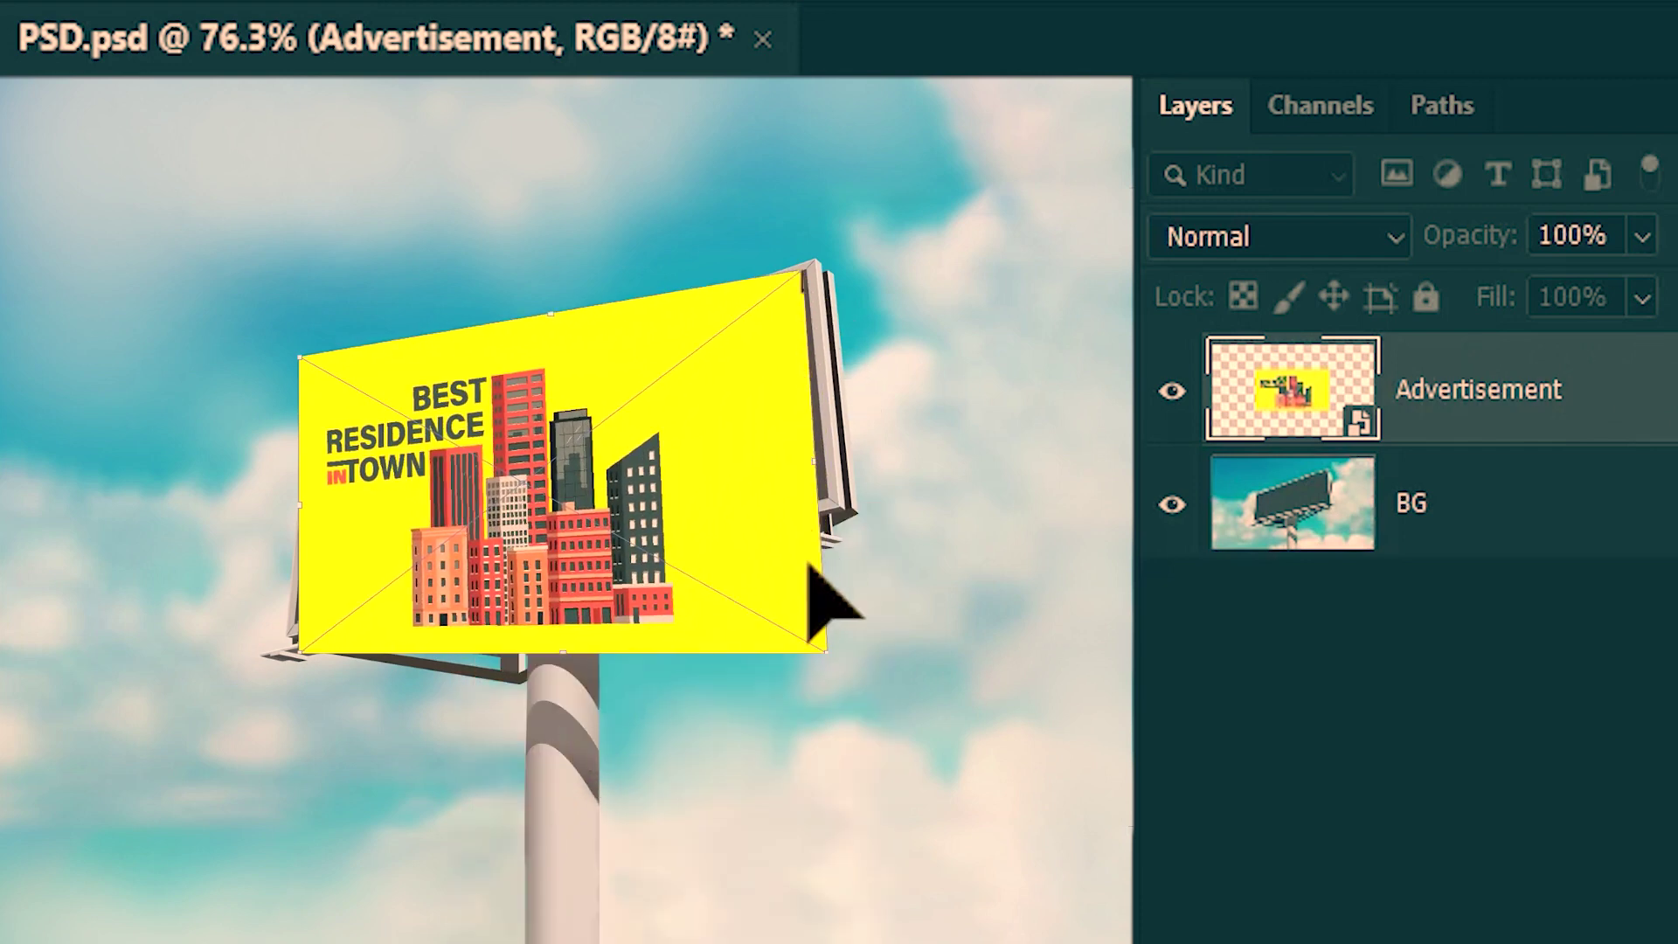
left_click_drag(827, 652, 817, 514)
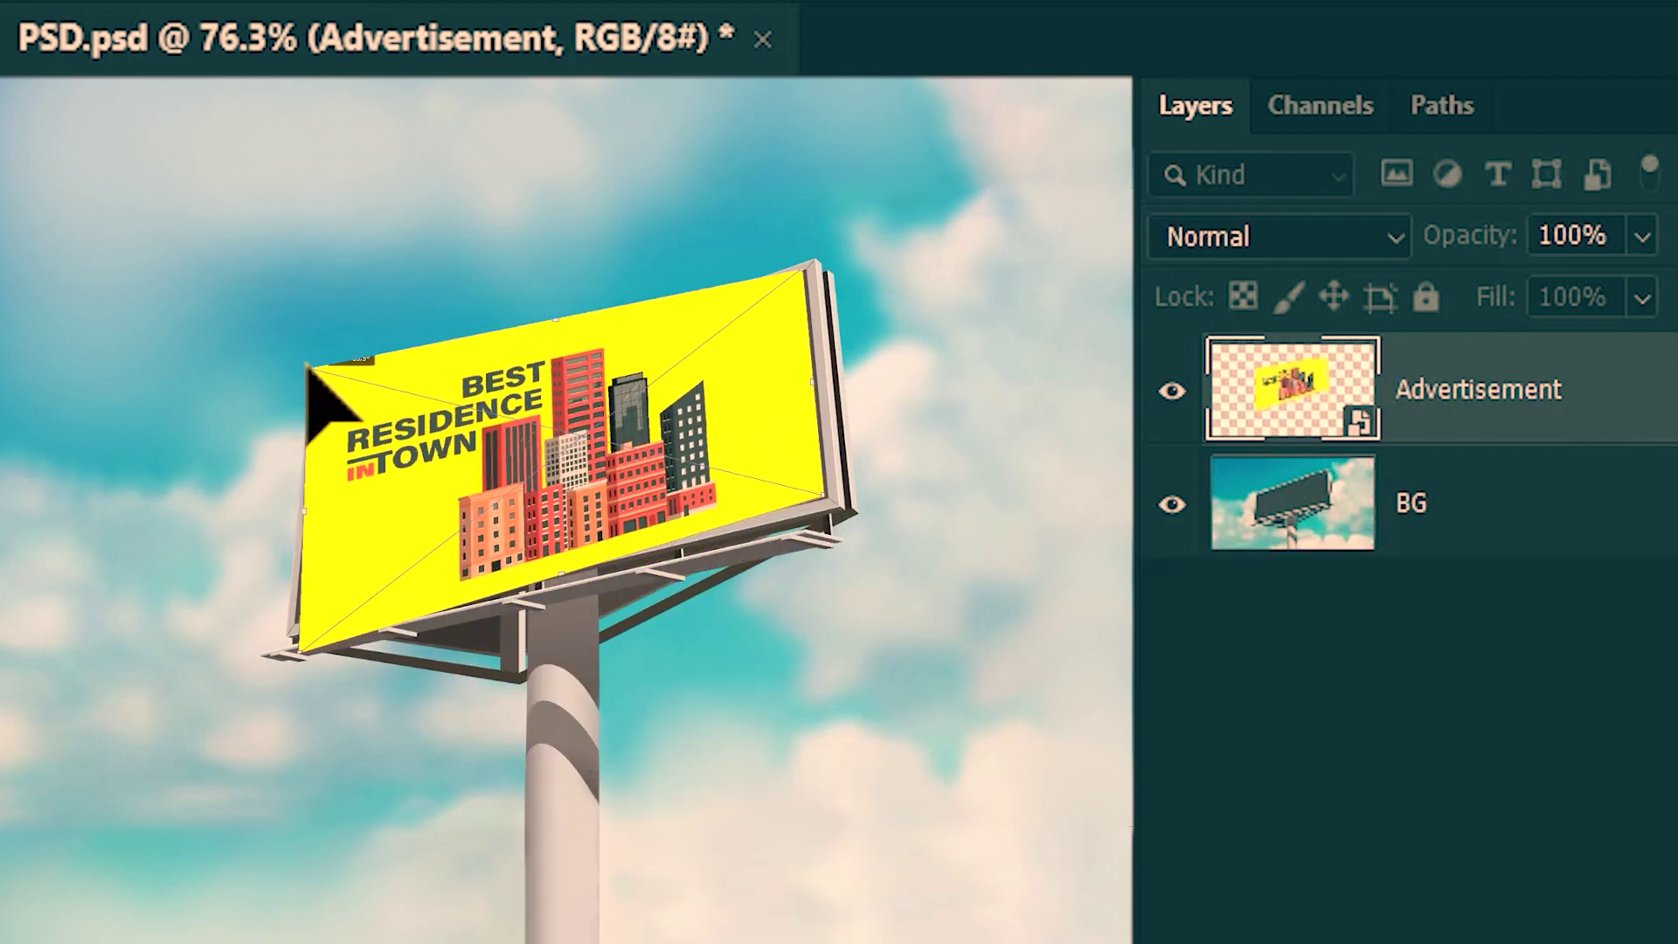
left_click_drag(302, 354, 304, 441)
left_click_drag(300, 649, 299, 612)
key("Return")
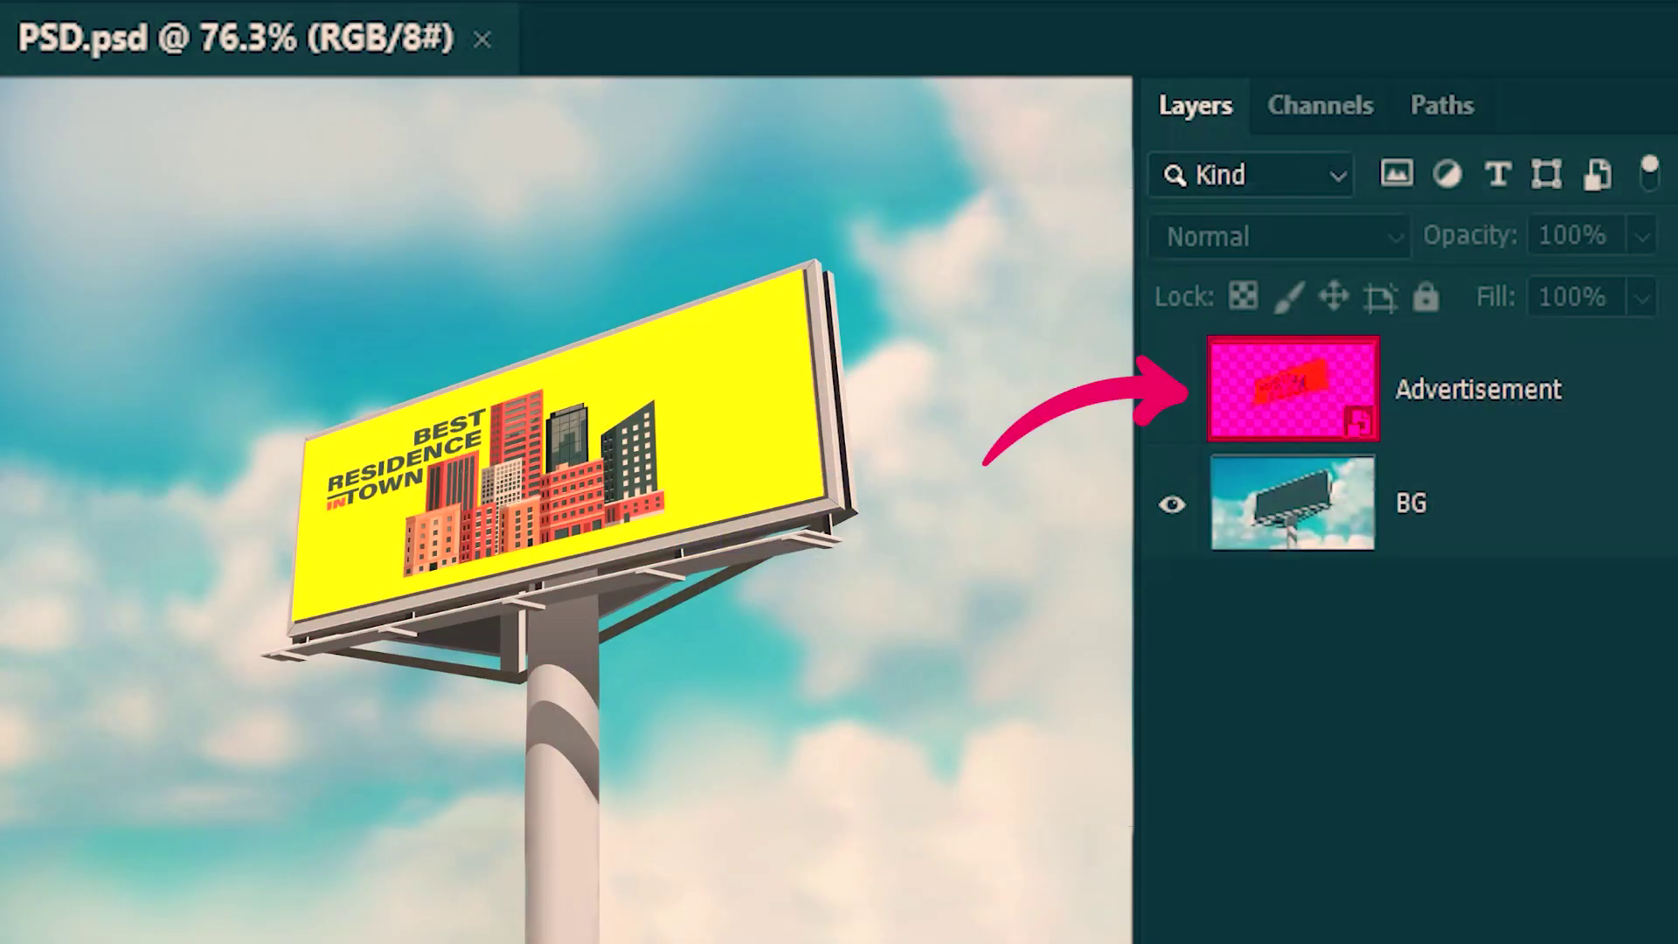
Open the Advertisement smart object's contents, place the Girl image from the file folder over the ad, save, and close Advertisement.psb
double_click(1311, 410)
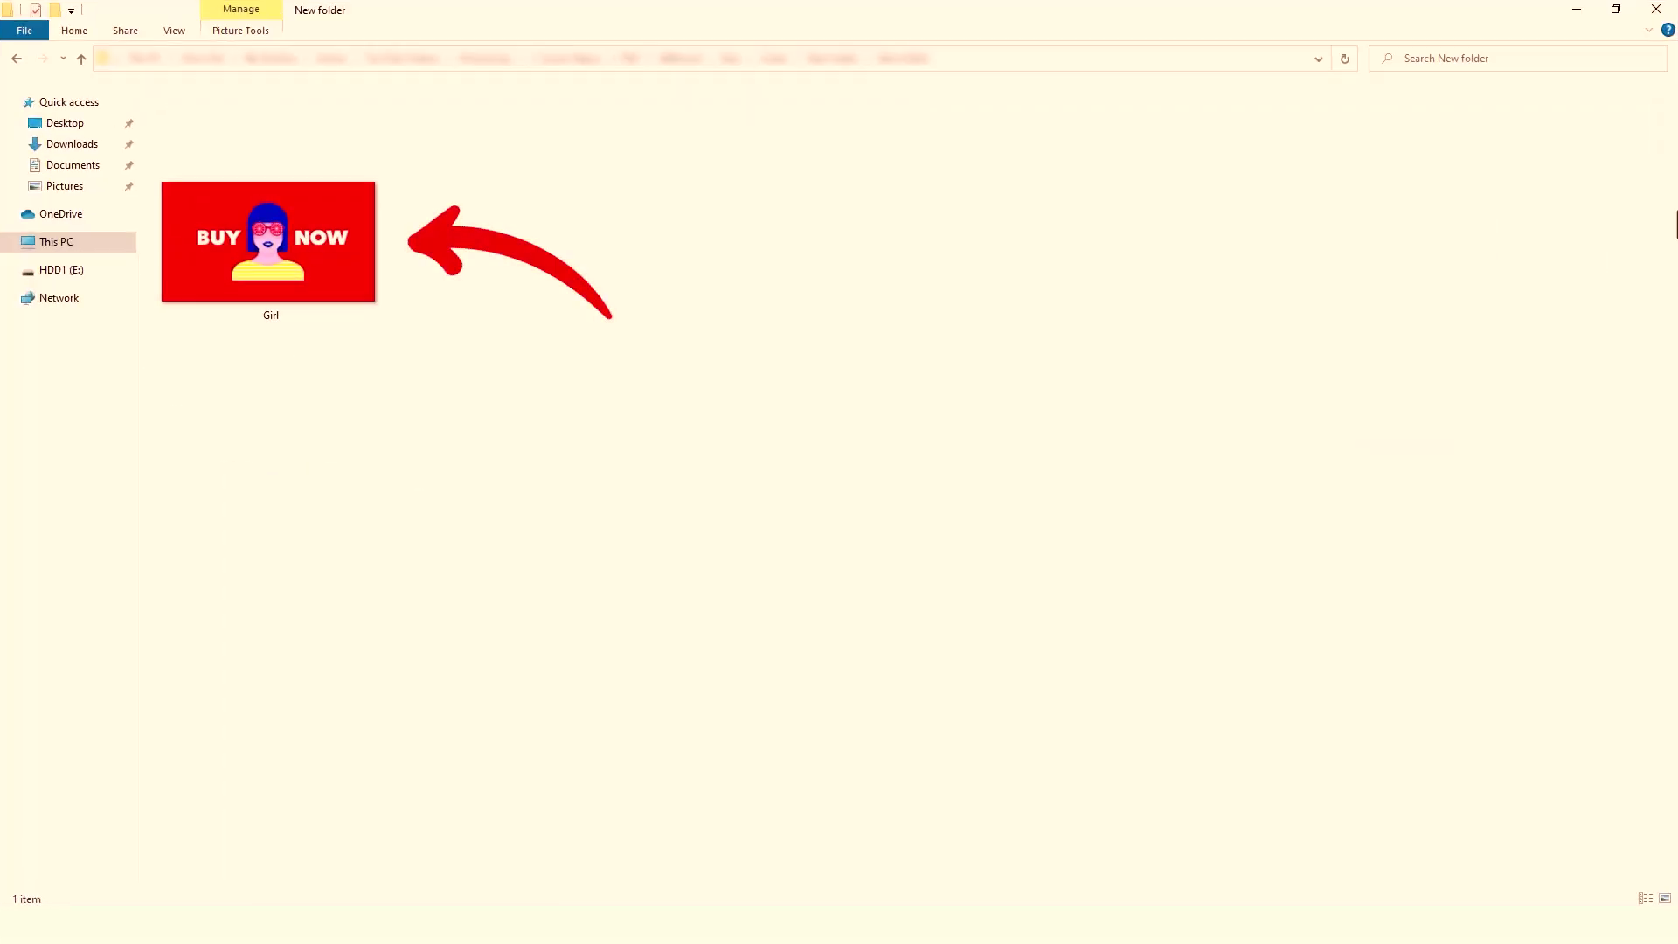
left_click(333, 226)
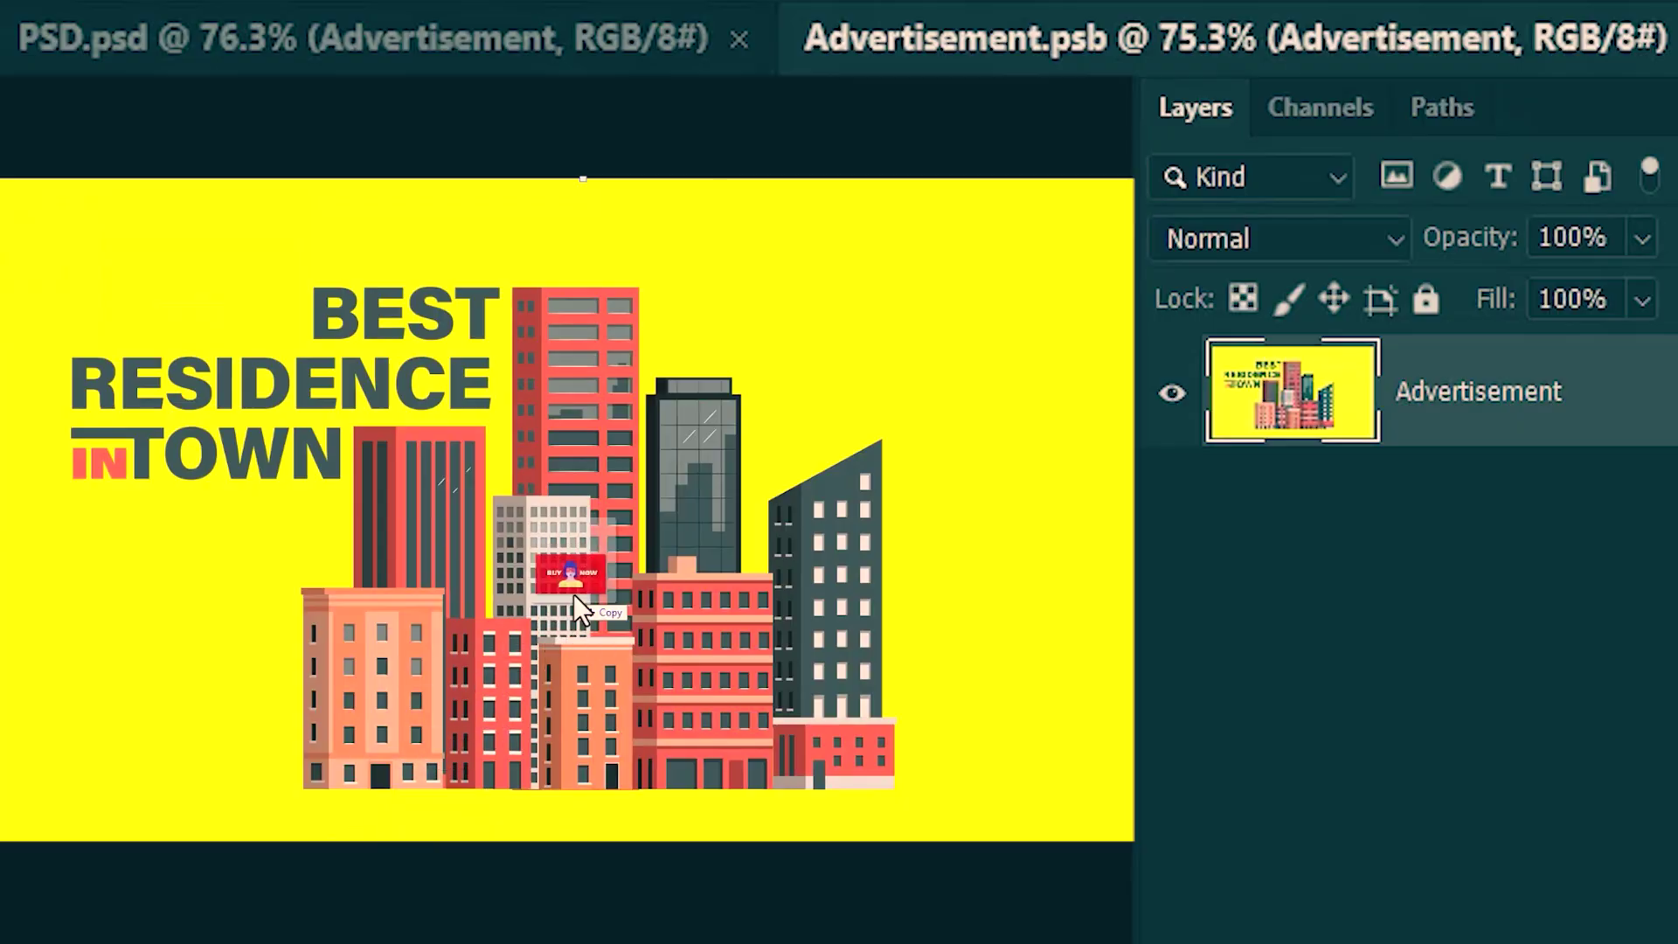
left_click_drag(574, 595, 616, 501)
key("Return")
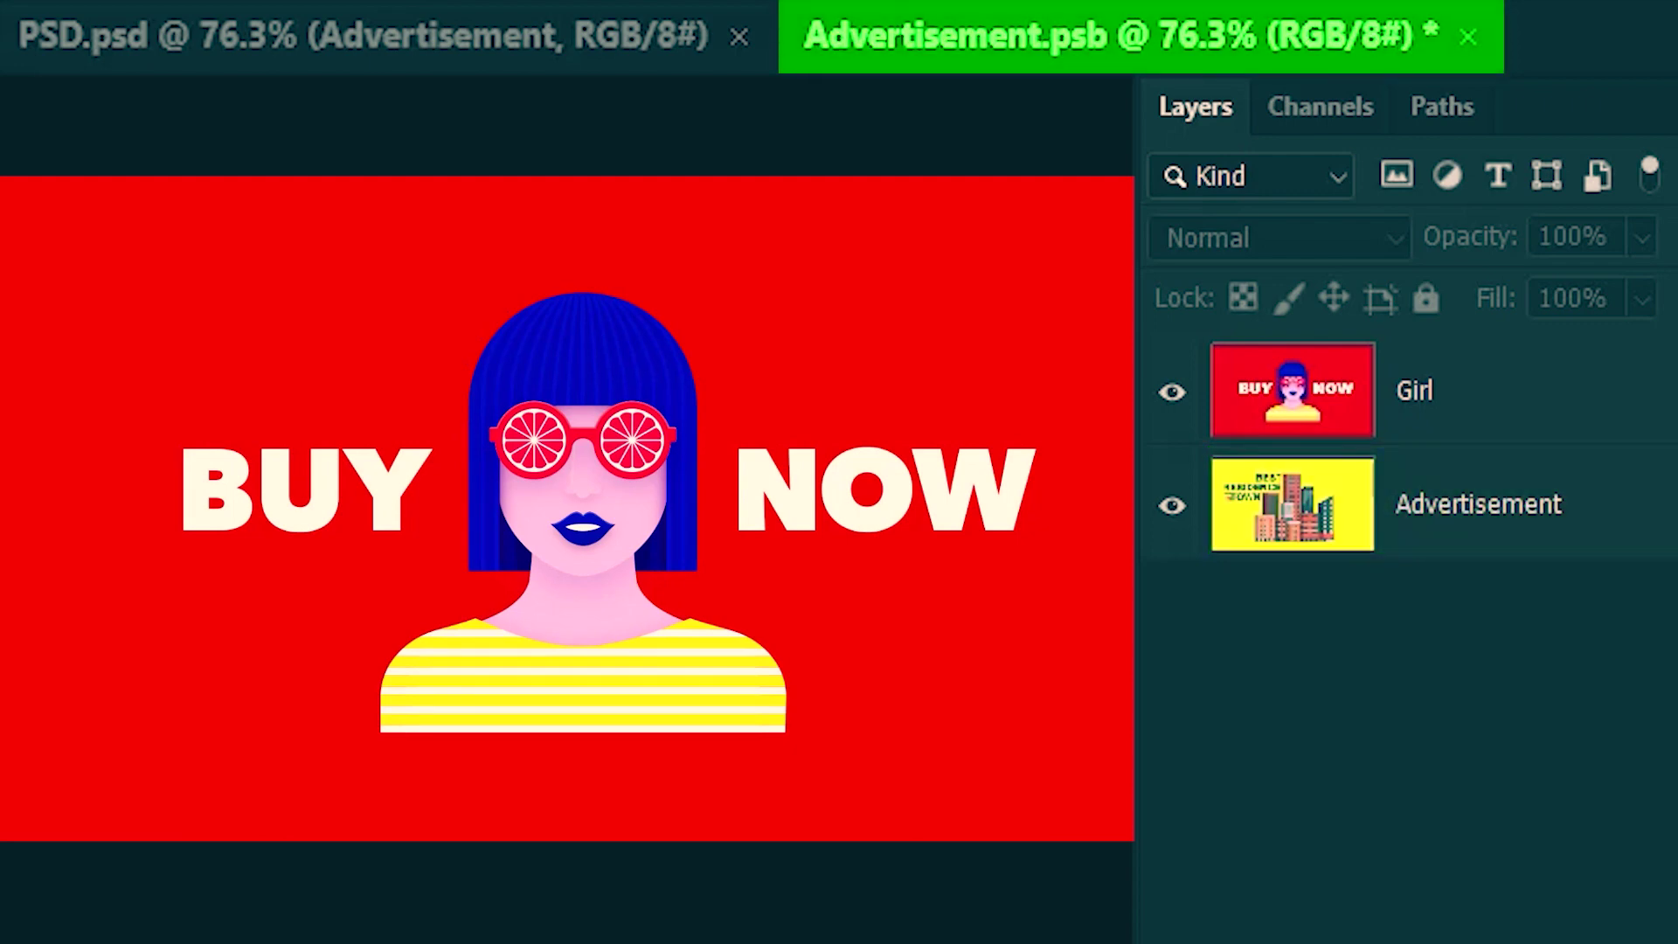
key("ctrl+s")
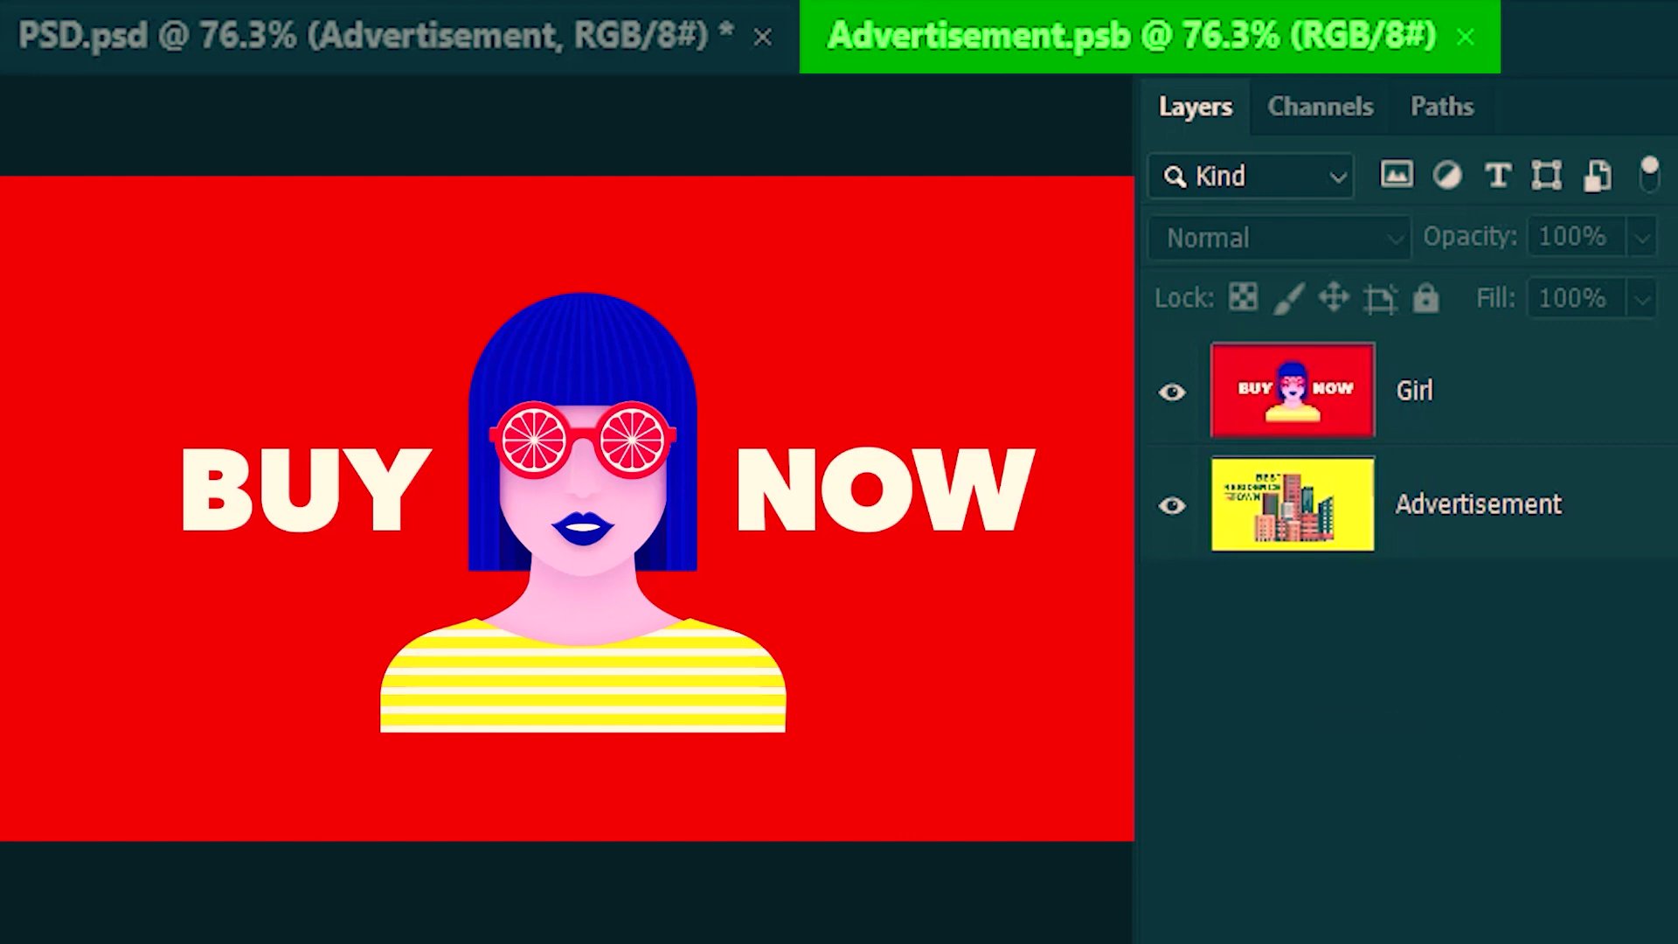
left_click(1466, 36)
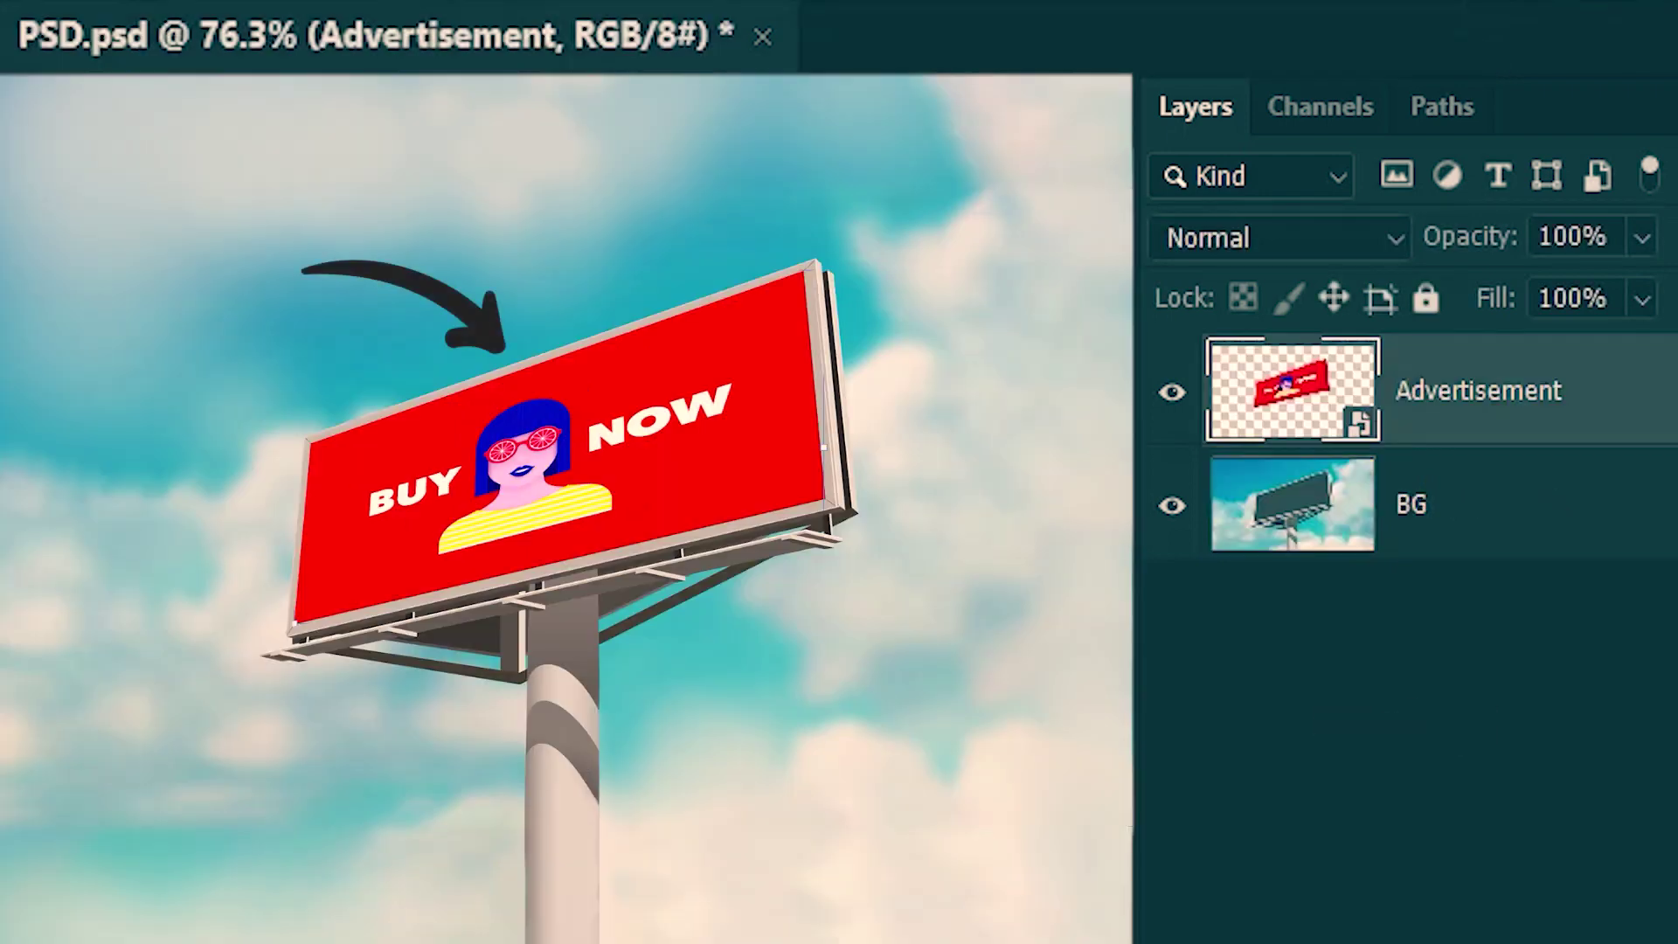
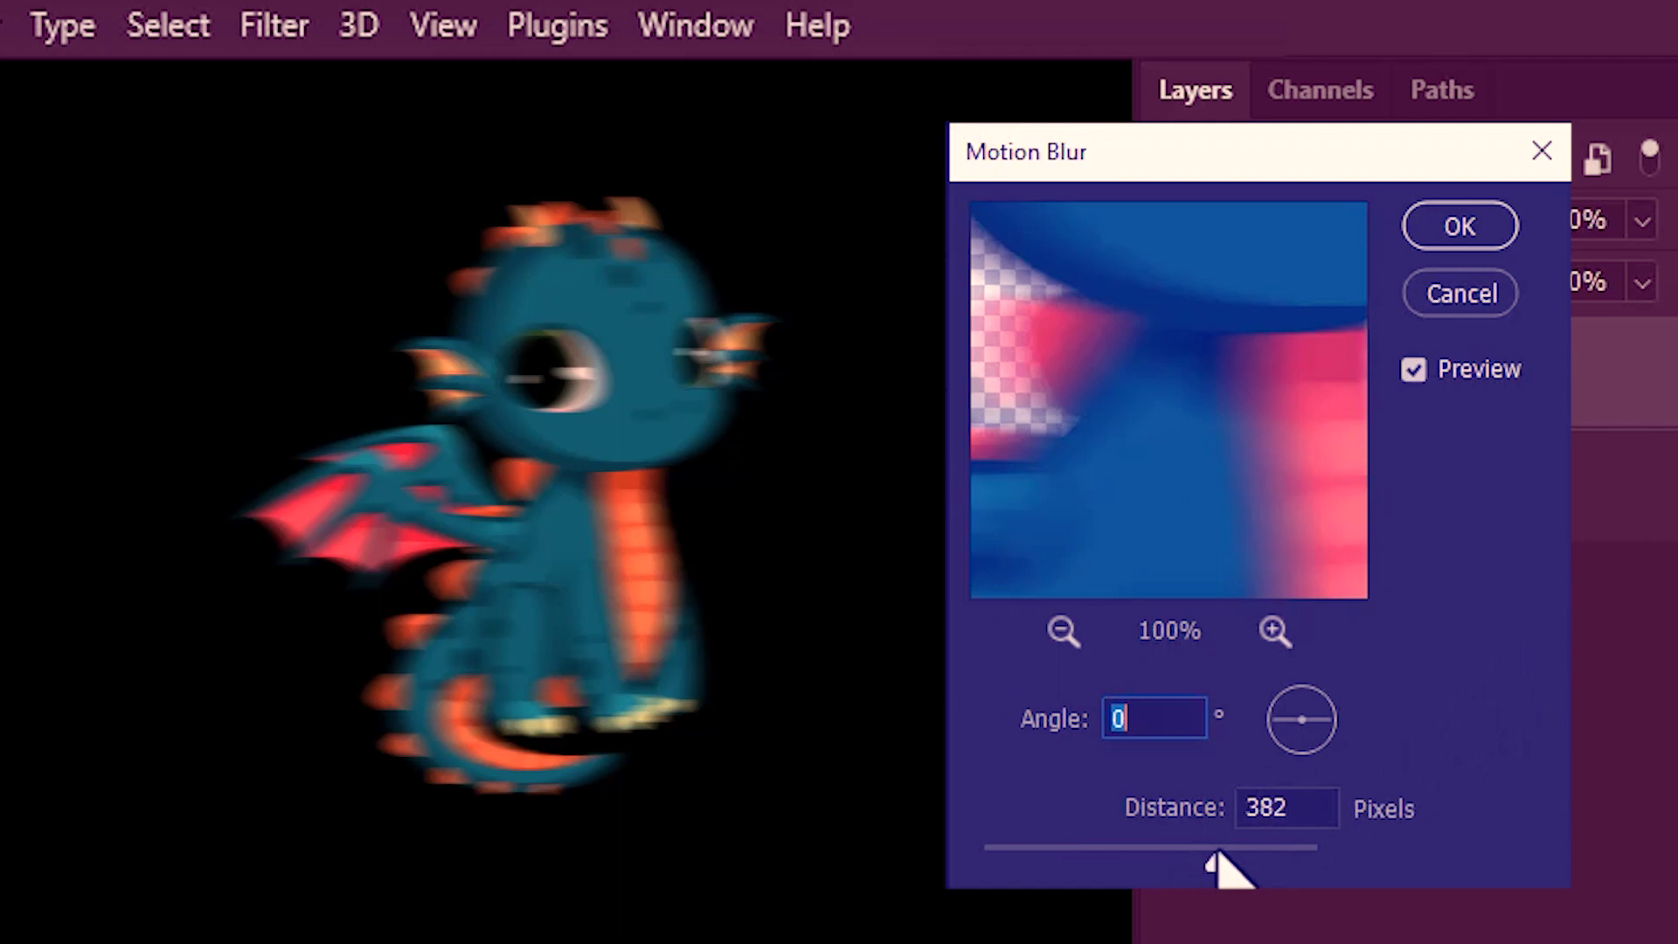
Apply a Motion Blur to the dragon with an angle of 0° and a distance of 382 pixels
left_click(1460, 226)
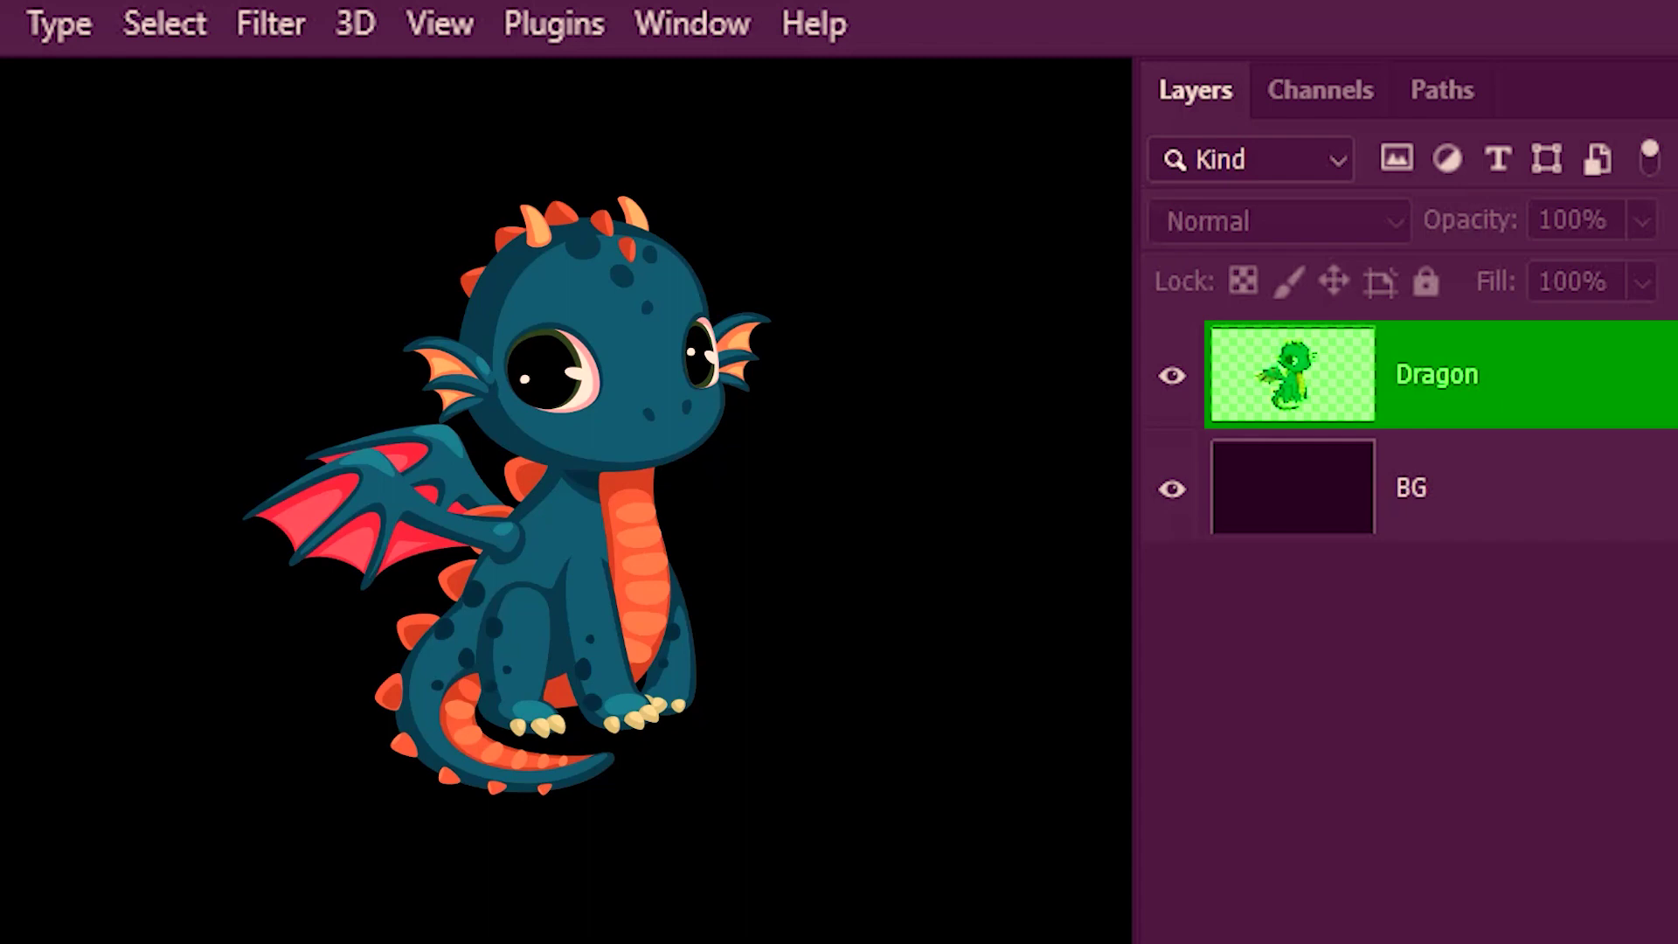
Convert the Dragon layer to a Smart Object and apply a Motion Blur with an angle of 0° and a distance of 779 pixels
right_click(1538, 416)
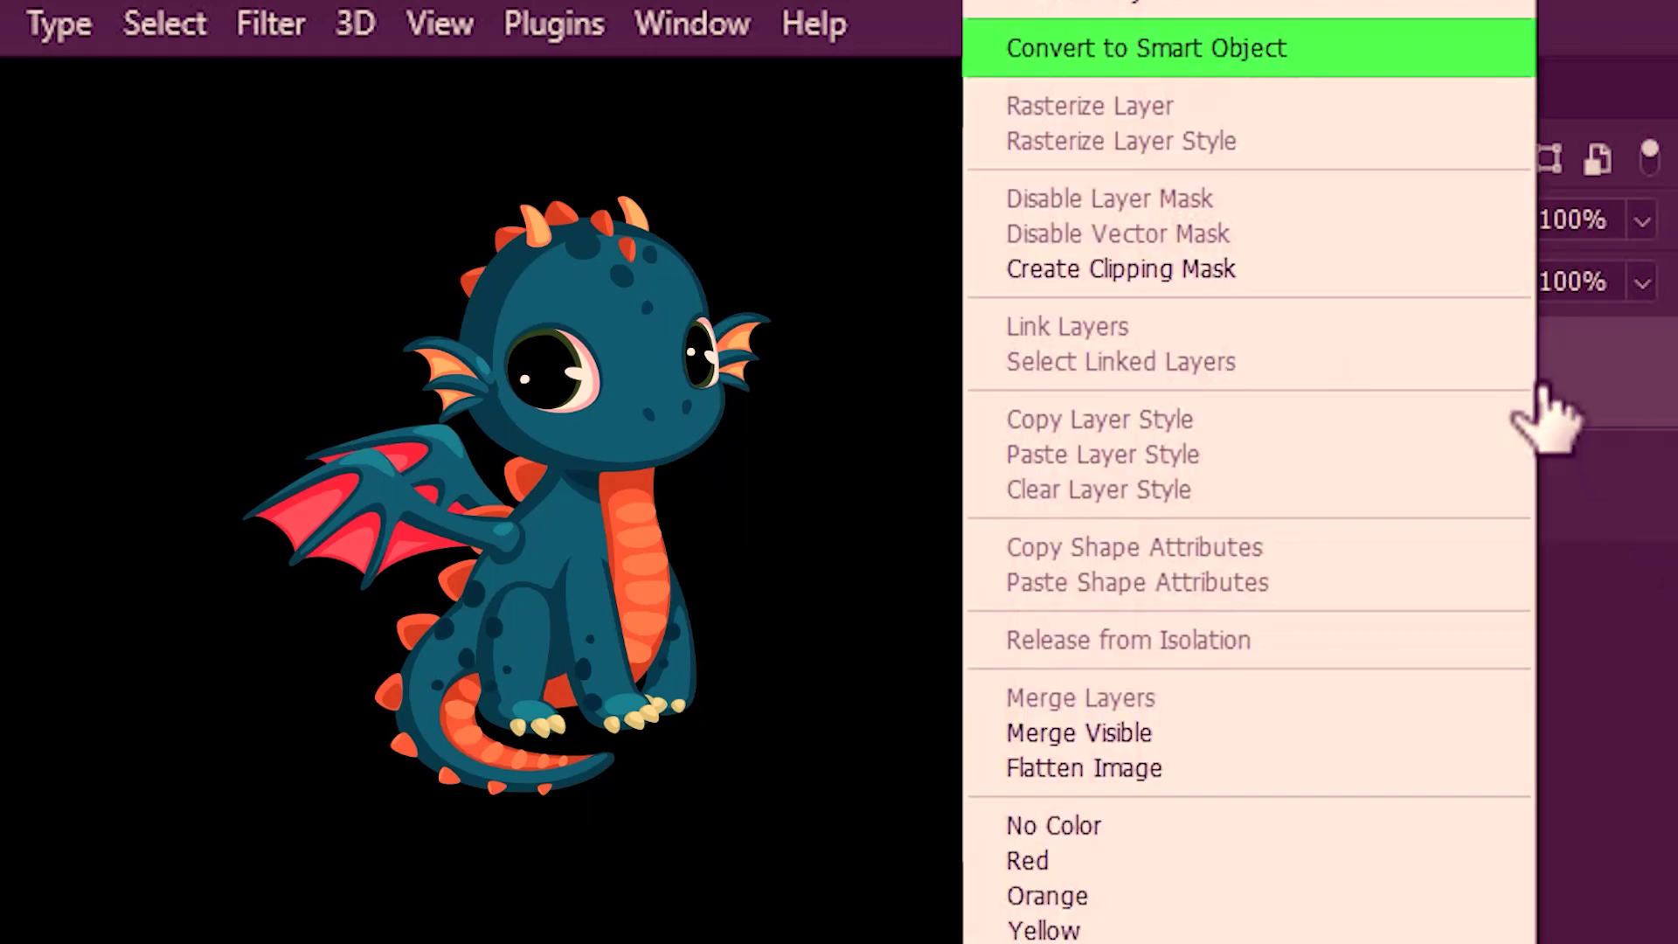
left_click(1323, 51)
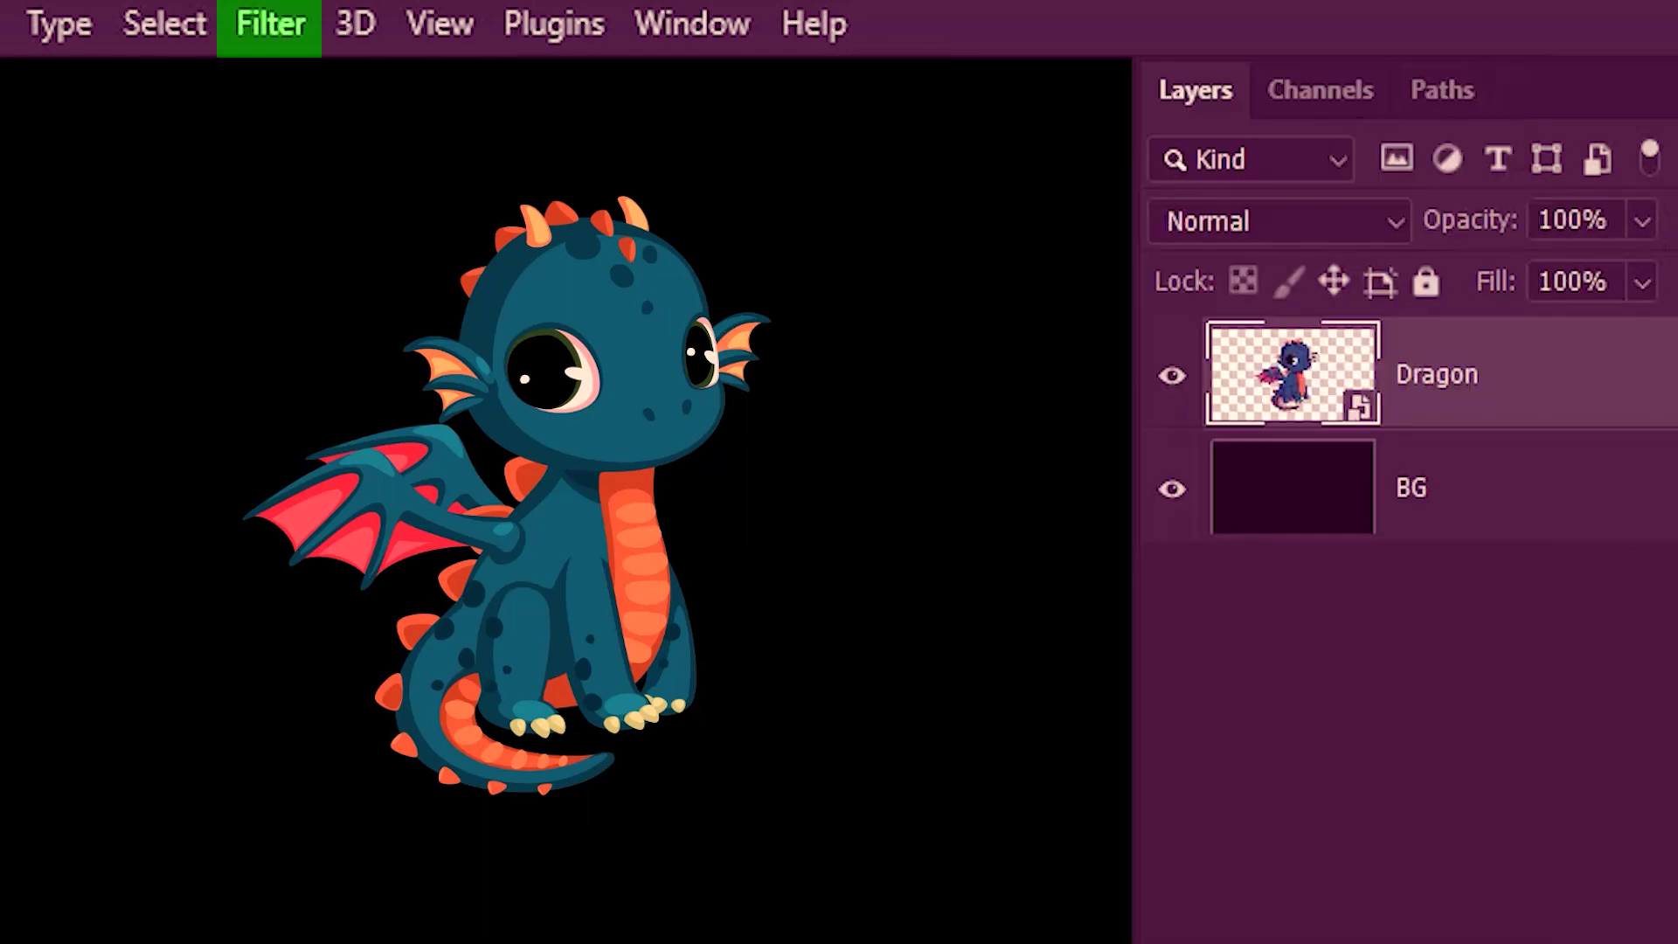
left_click(273, 24)
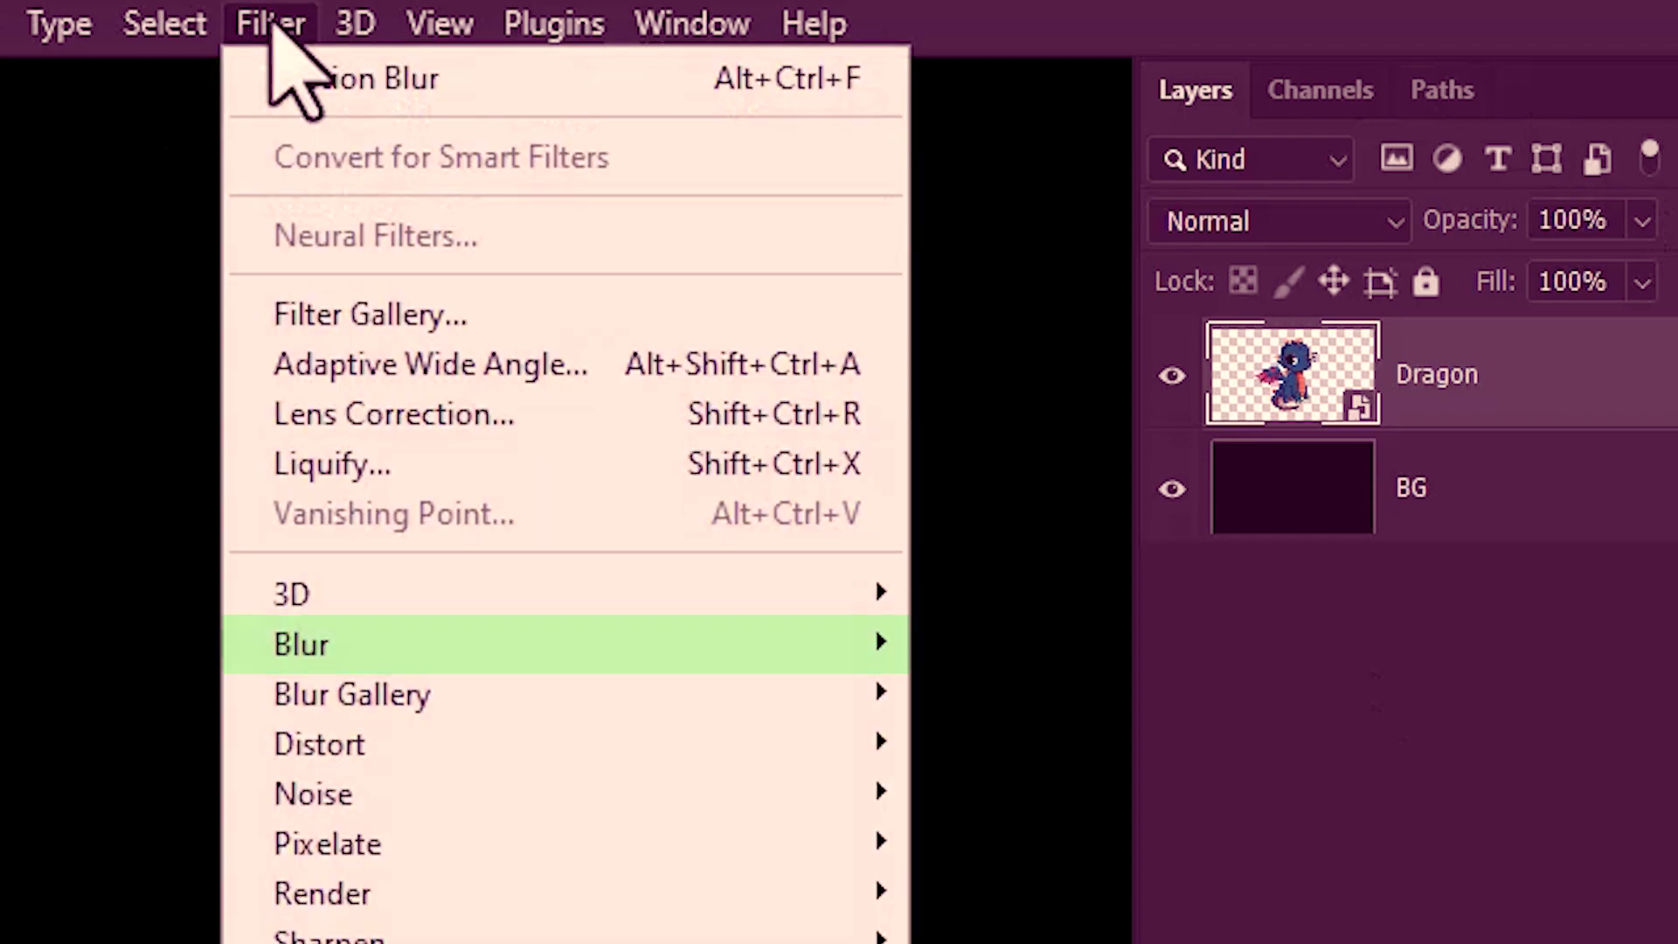
mouse_move(363, 647)
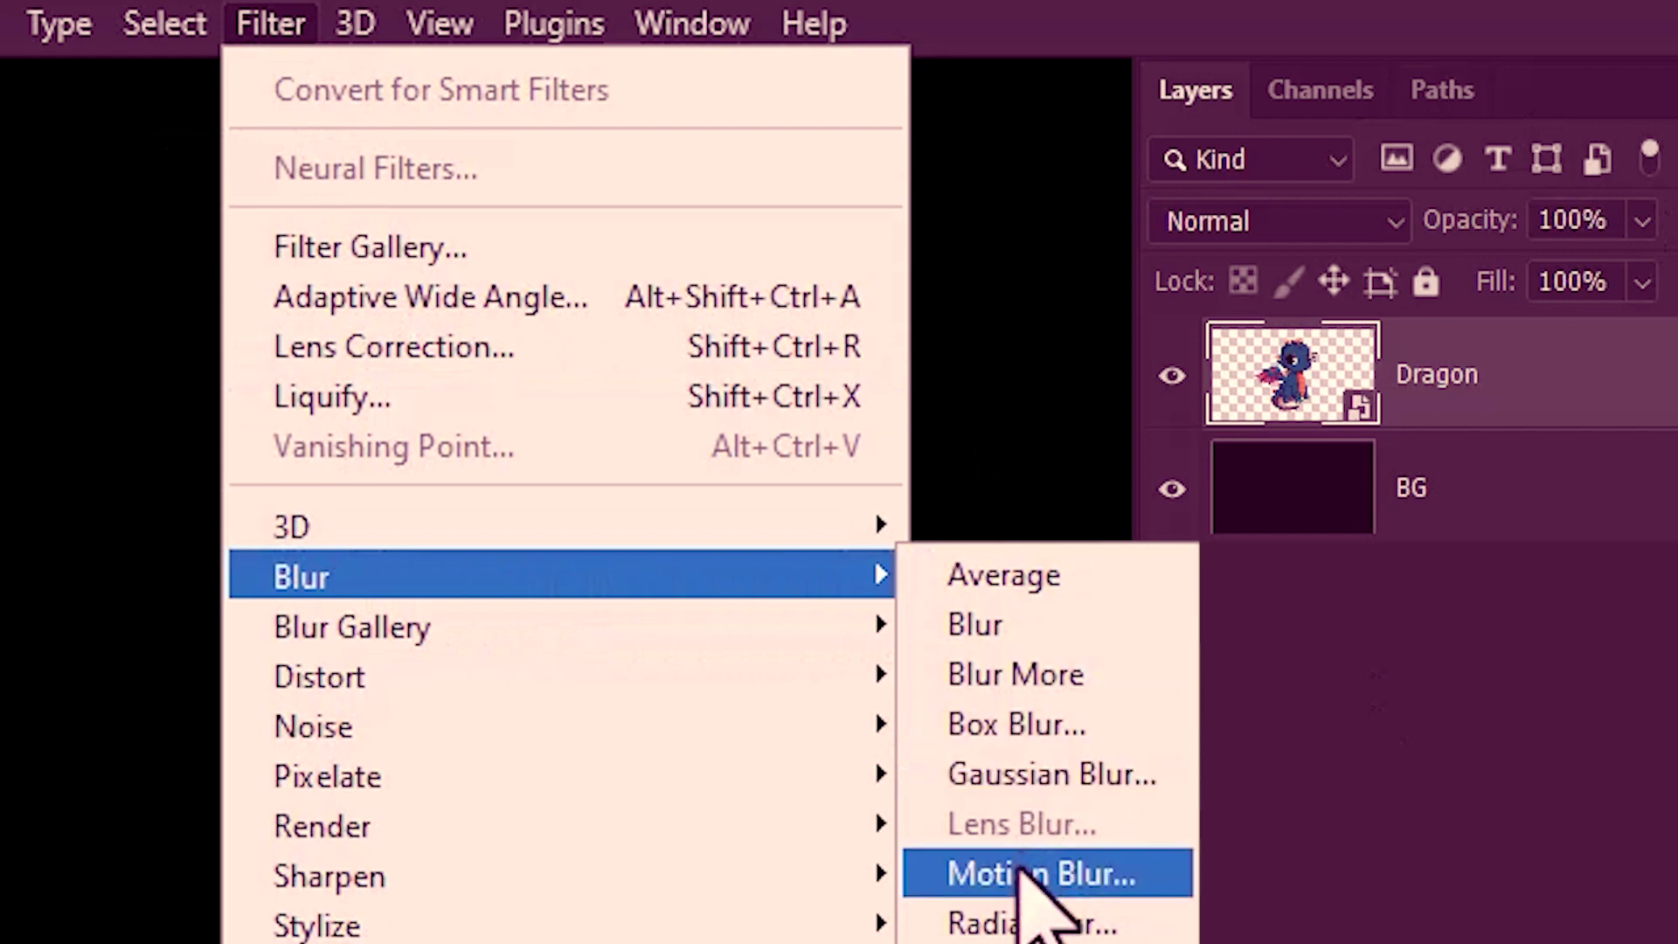
left_click(1044, 878)
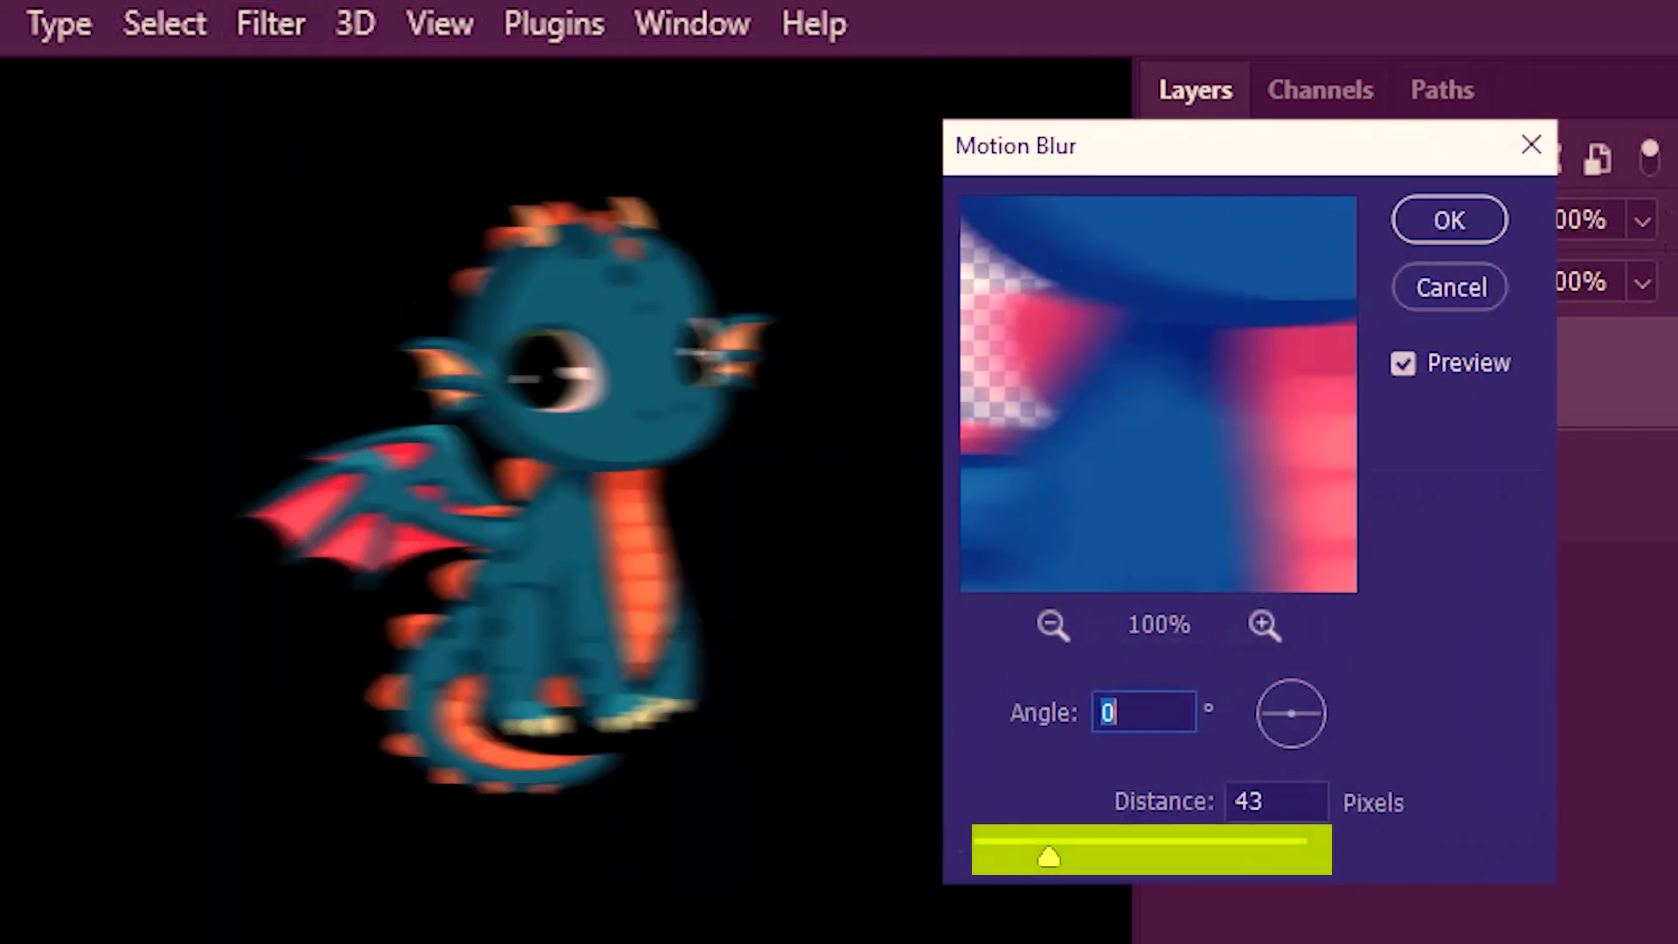
left_click_drag(1128, 846, 1226, 847)
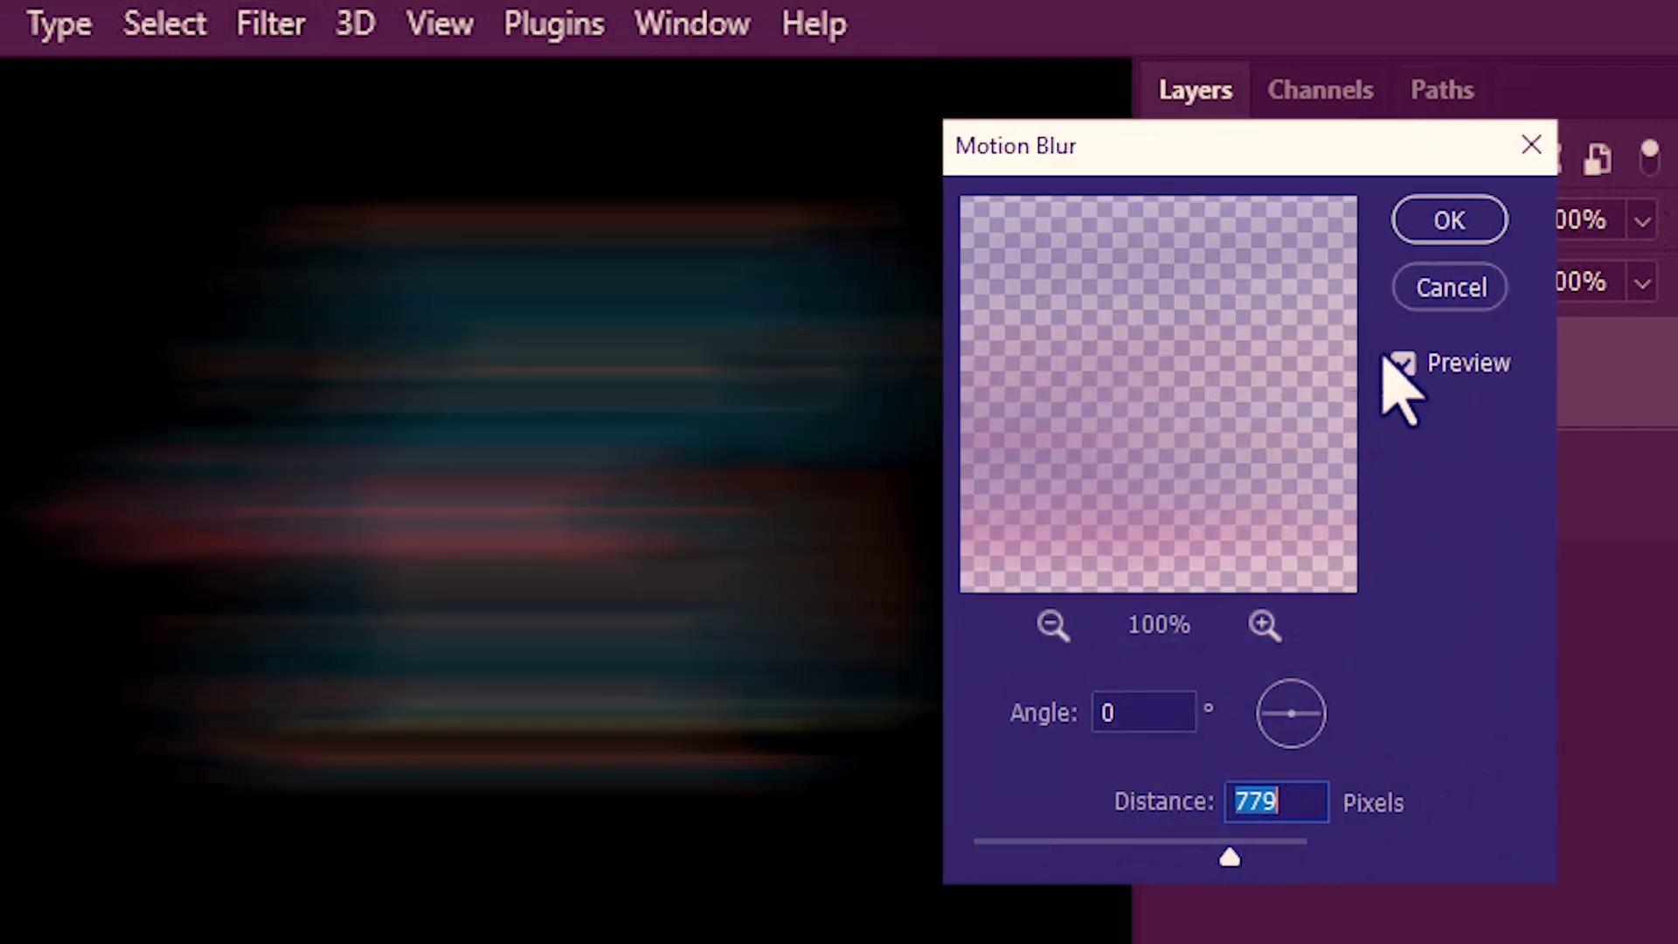
left_click(1421, 227)
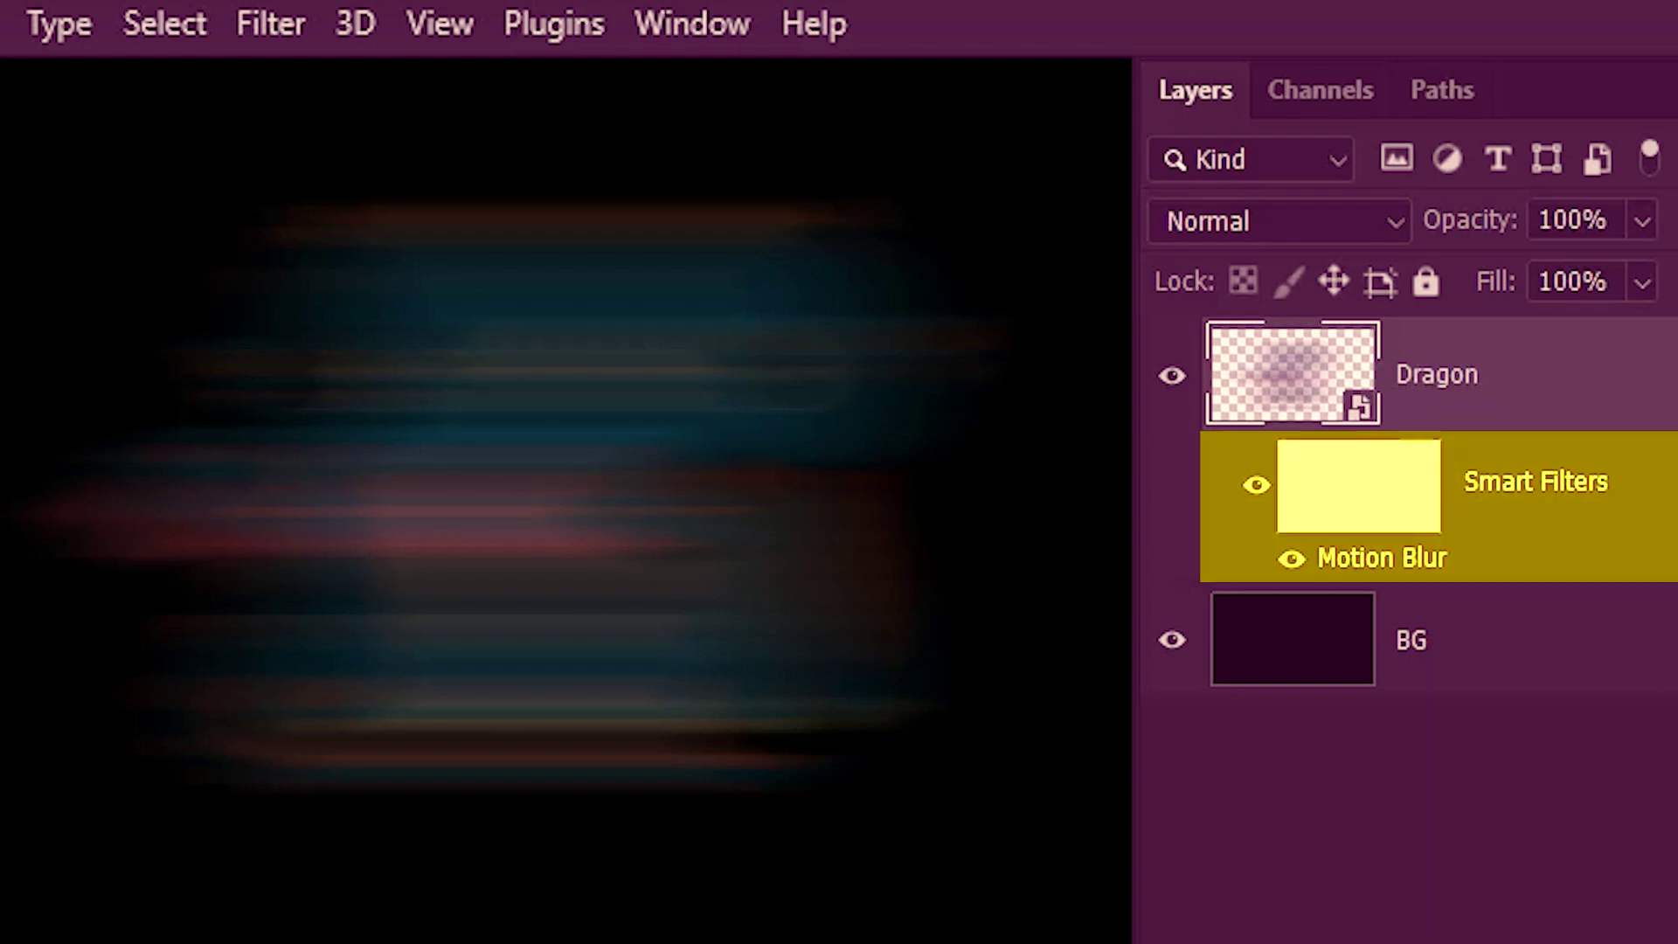
Toggle the Dragon's Motion Blur smart filter off and on, and reopen its settings to reduce the blur distance
left_click(1292, 558)
left_click(1292, 560)
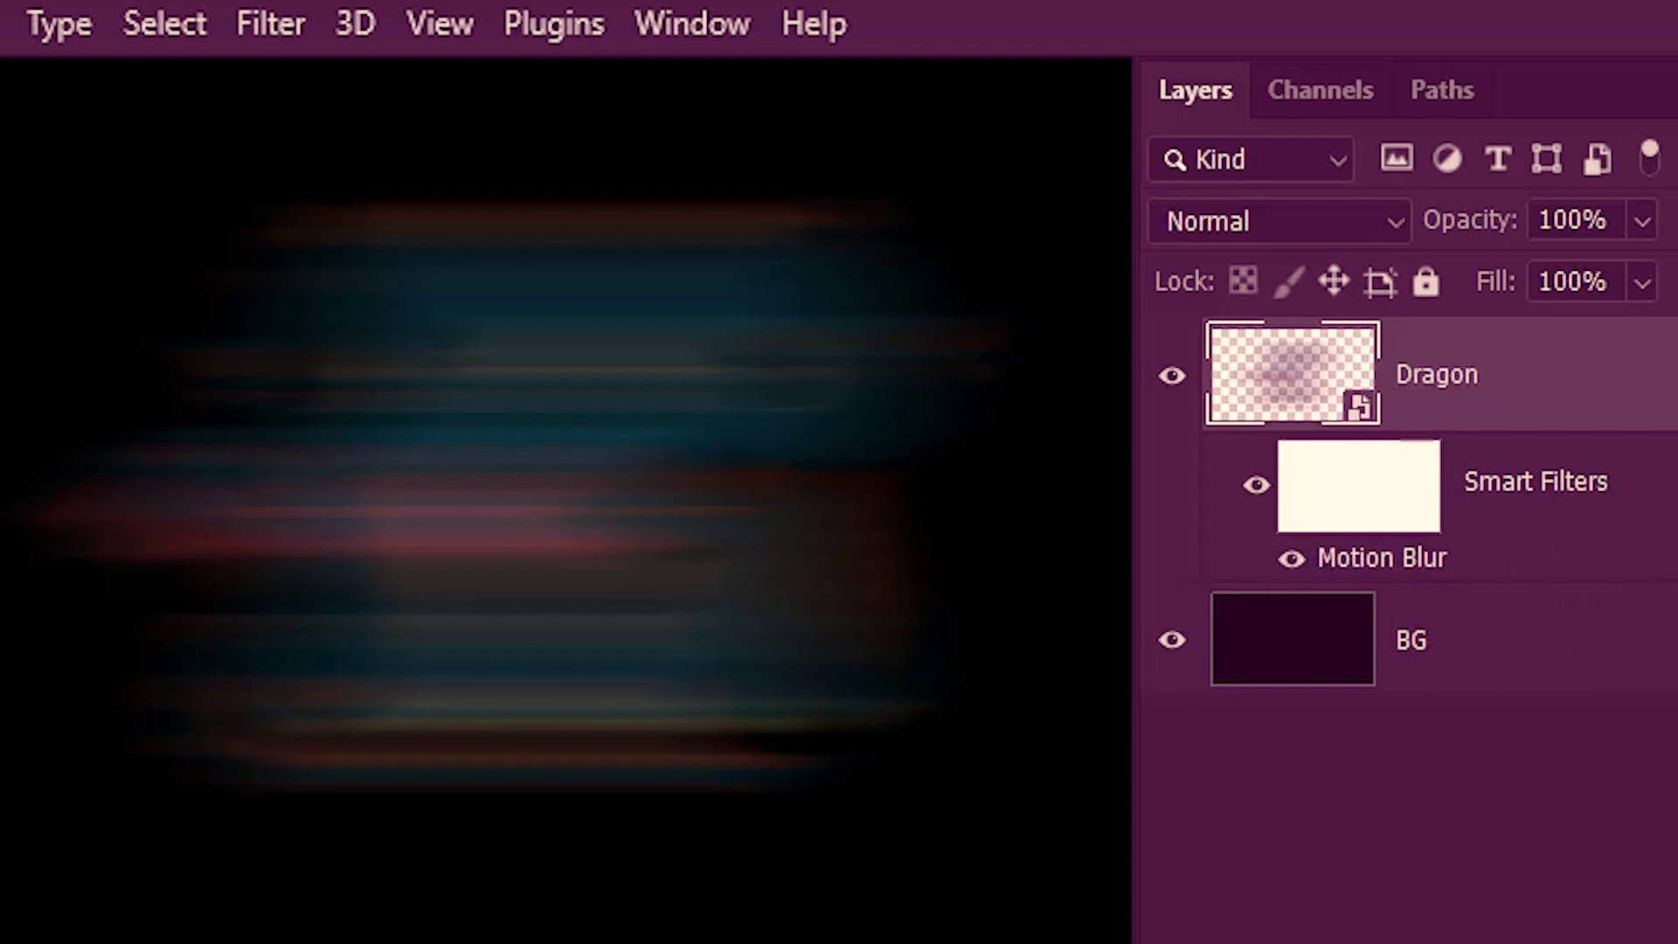
double_click(1381, 559)
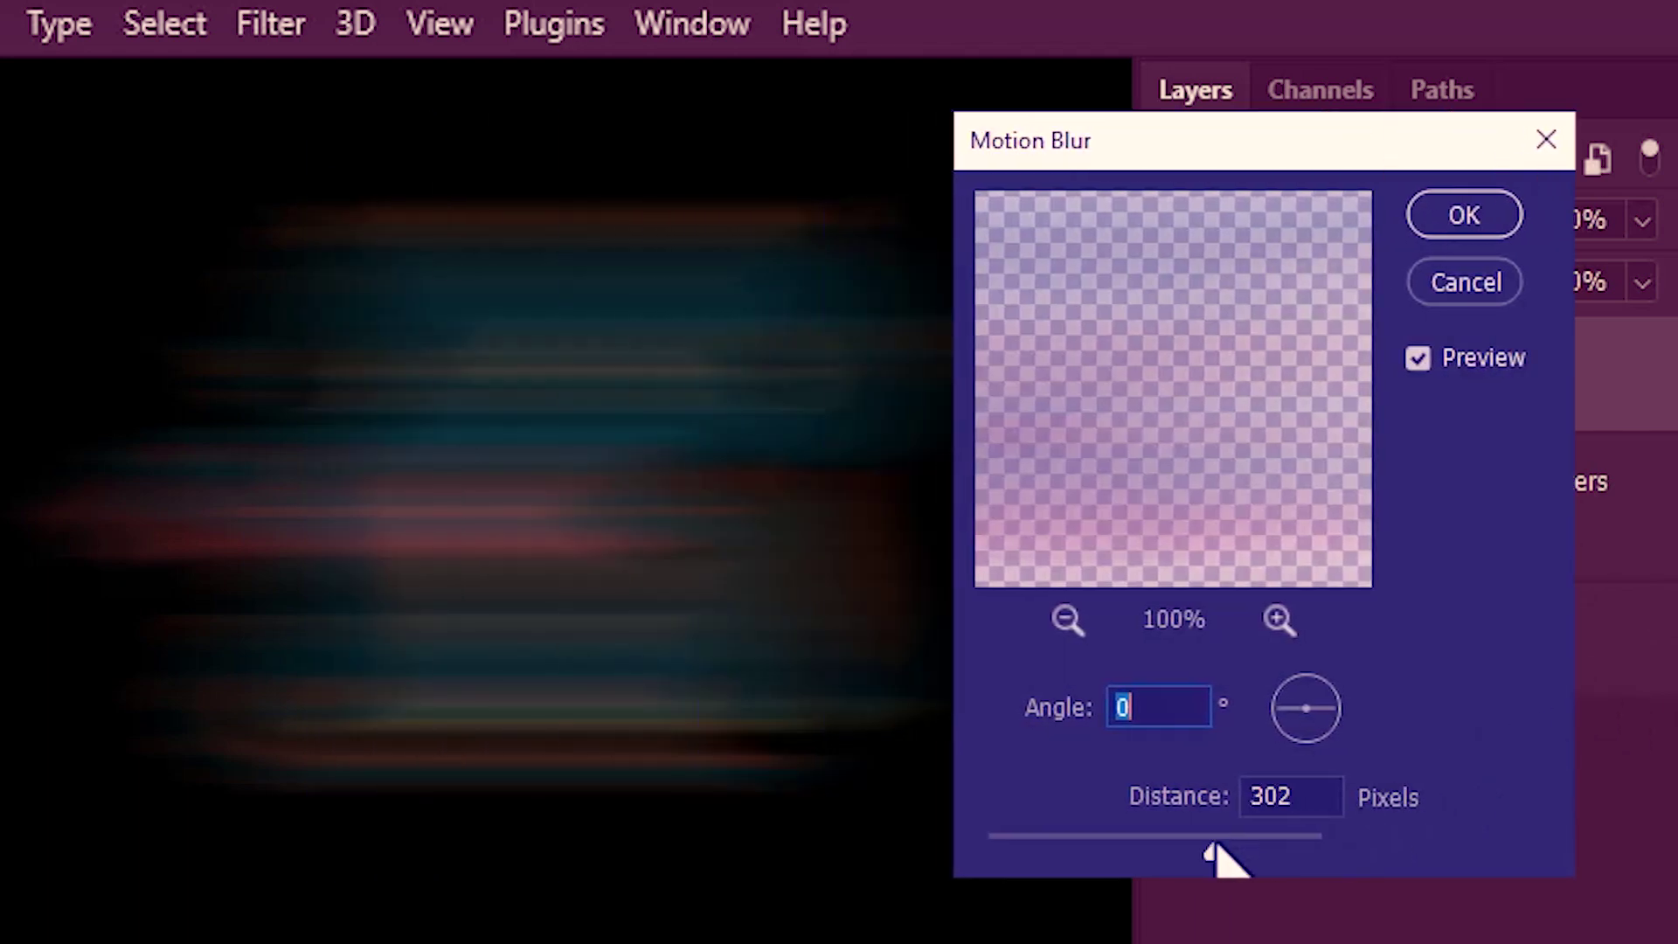
left_click_drag(1244, 853, 1132, 855)
left_click(1434, 229)
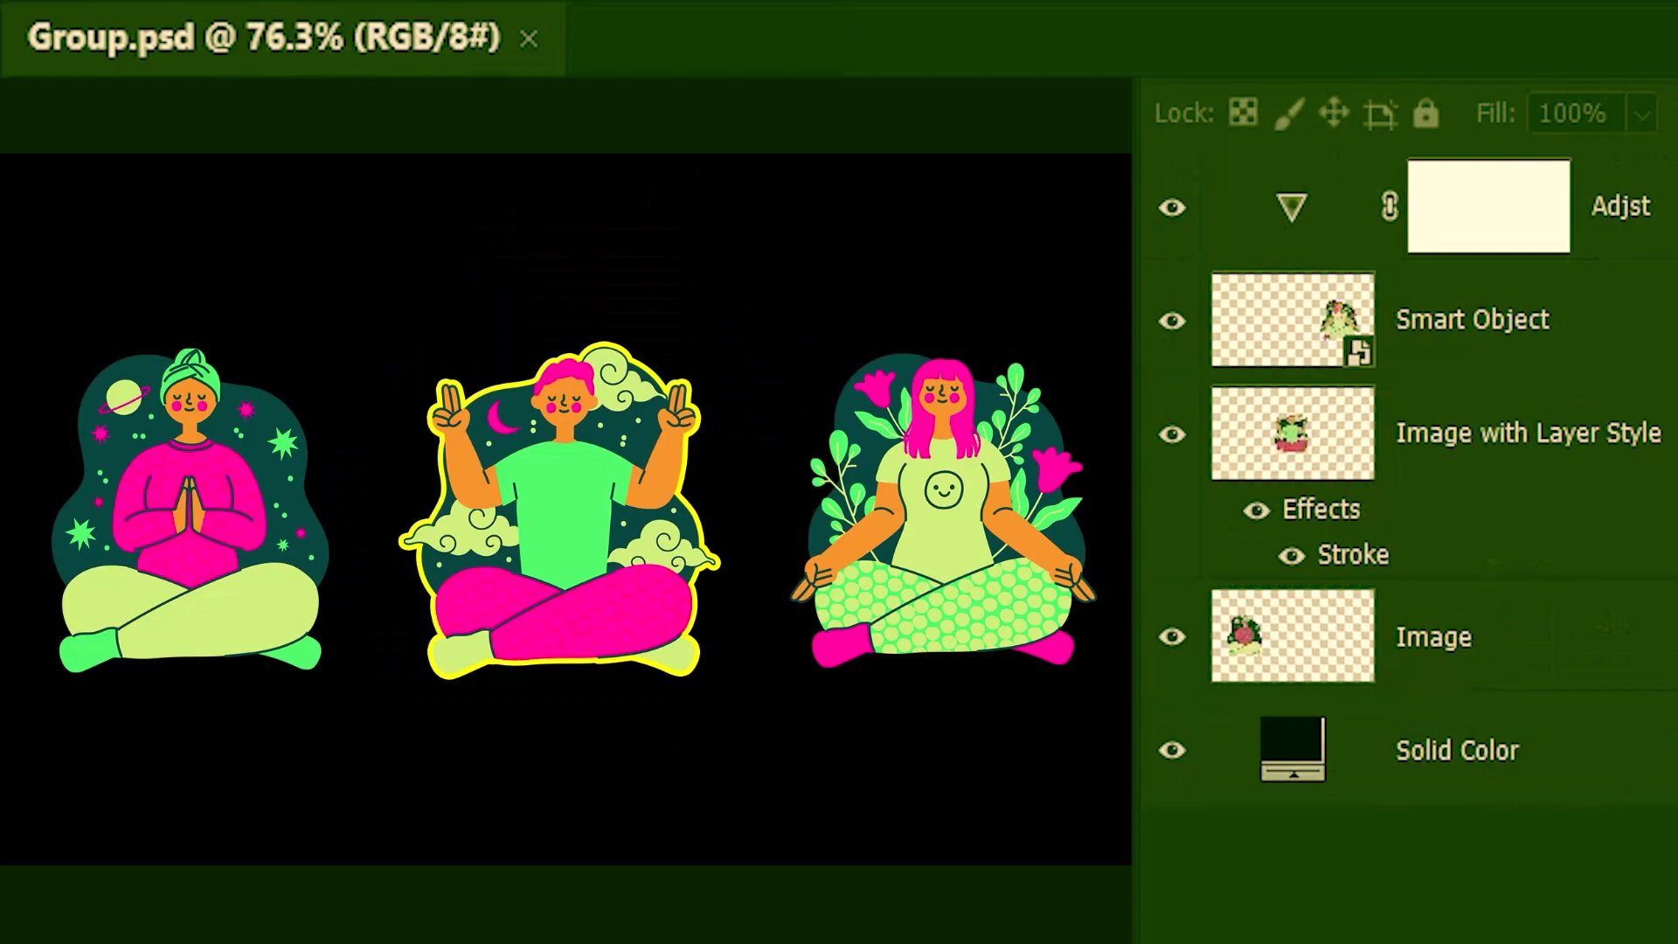
Hide and show the Solid Color layer and the Image layer in Group.psd to check what each contains
left_click(1458, 750)
left_click(1172, 750)
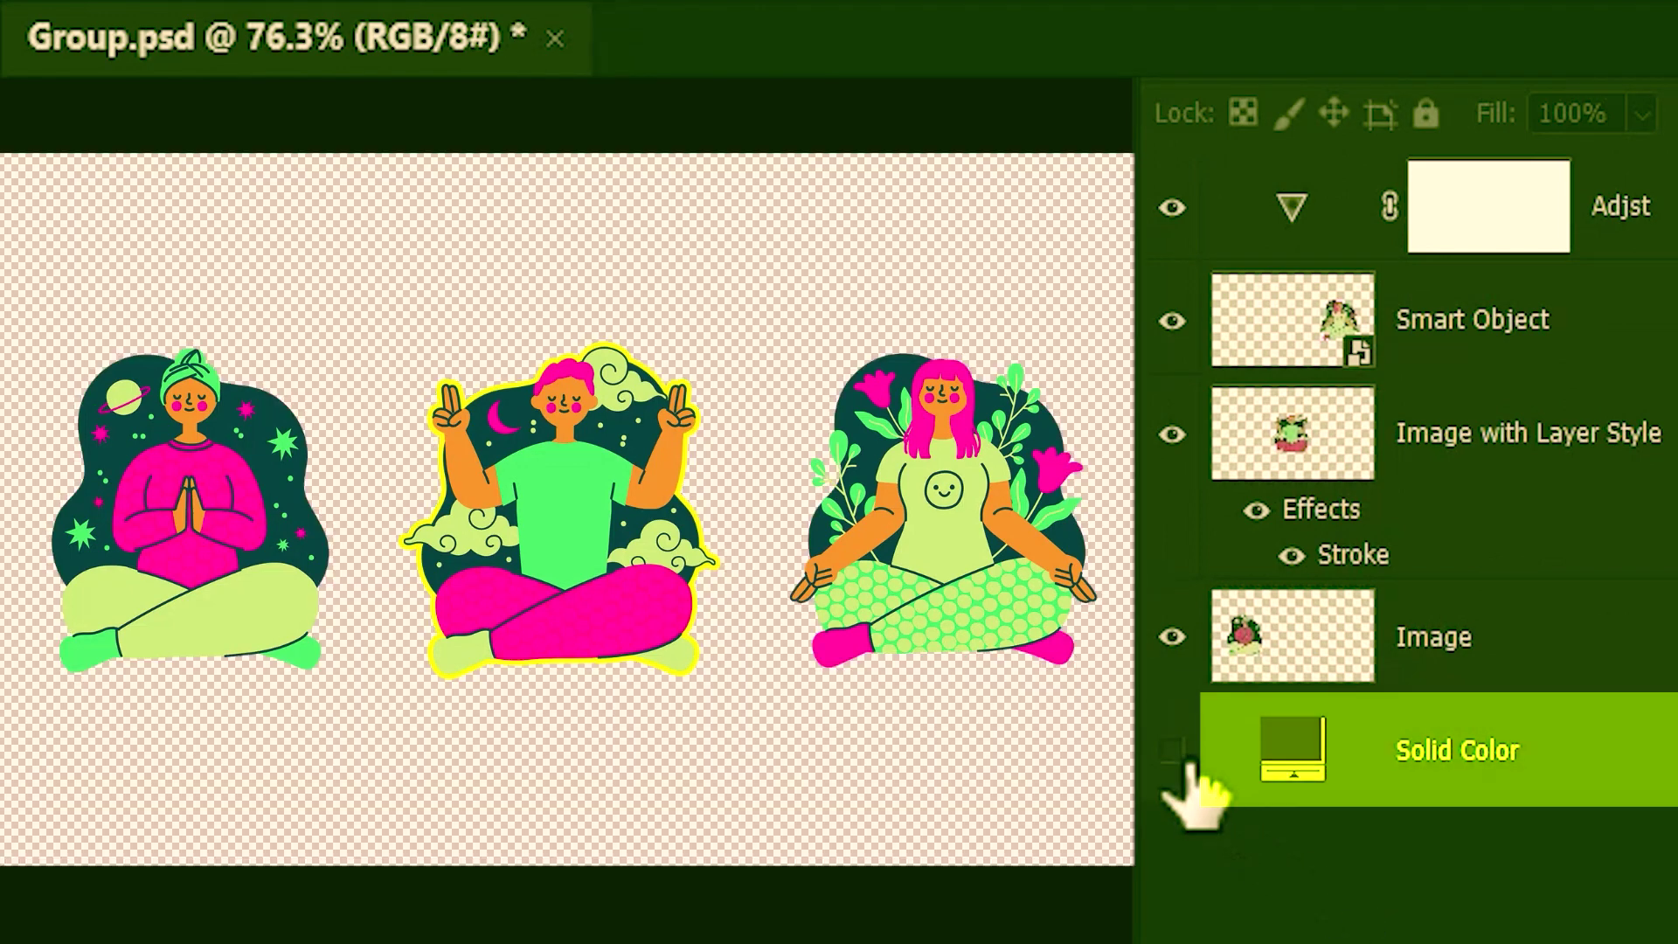
left_click(1172, 750)
key("alt+]")
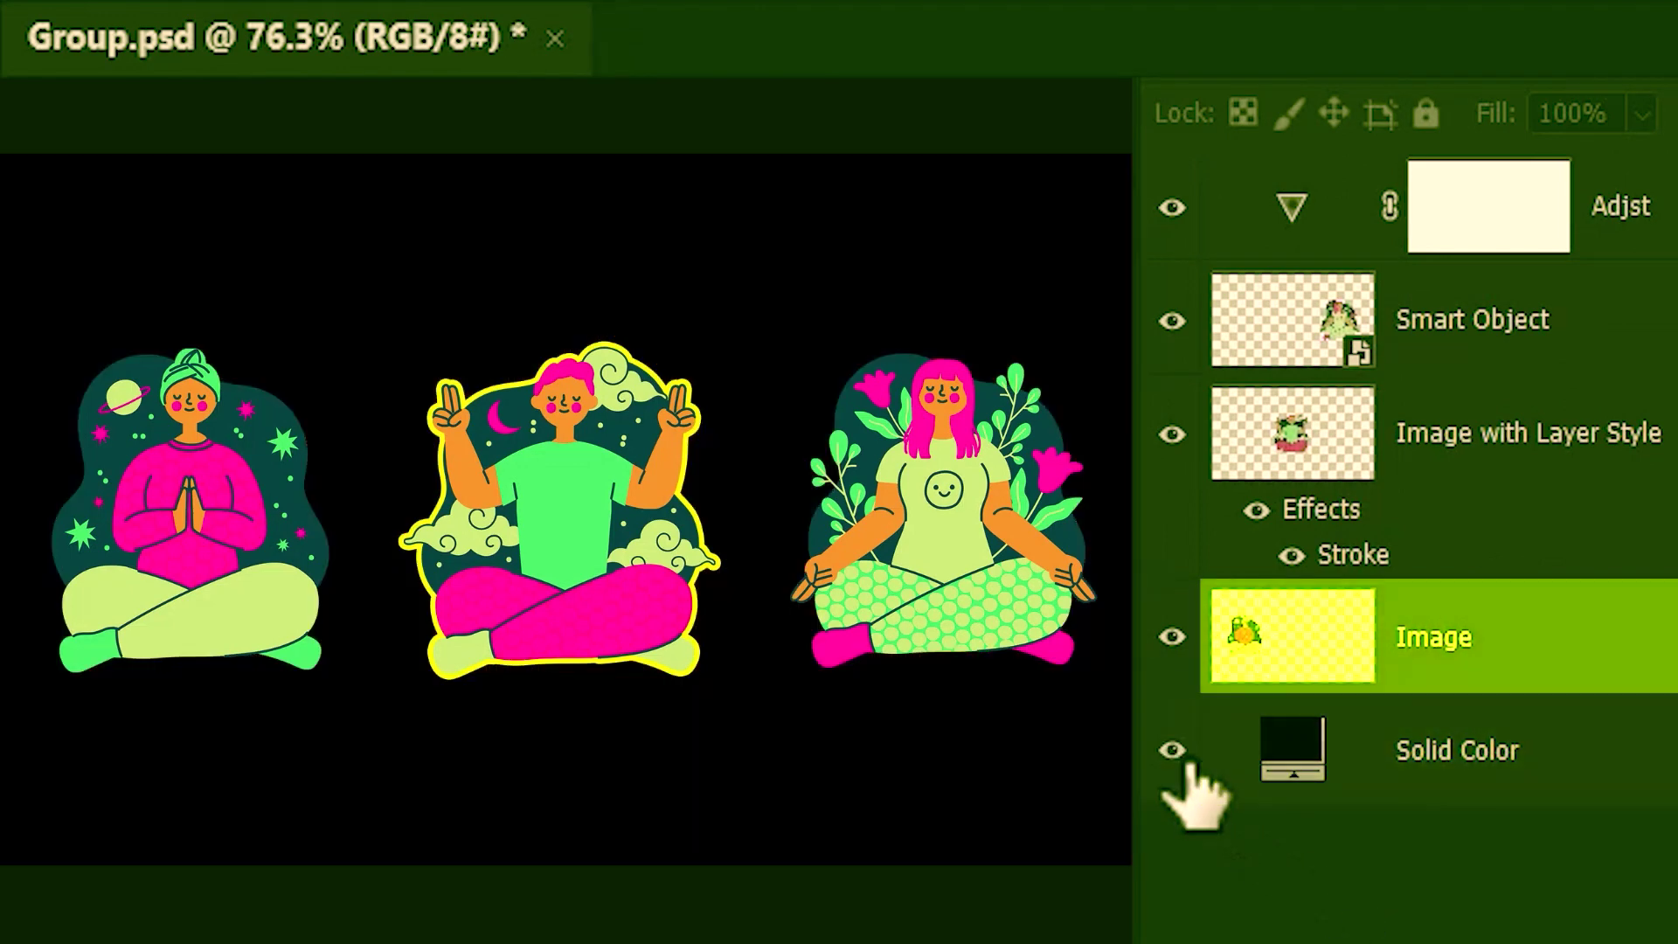
left_click(1173, 636)
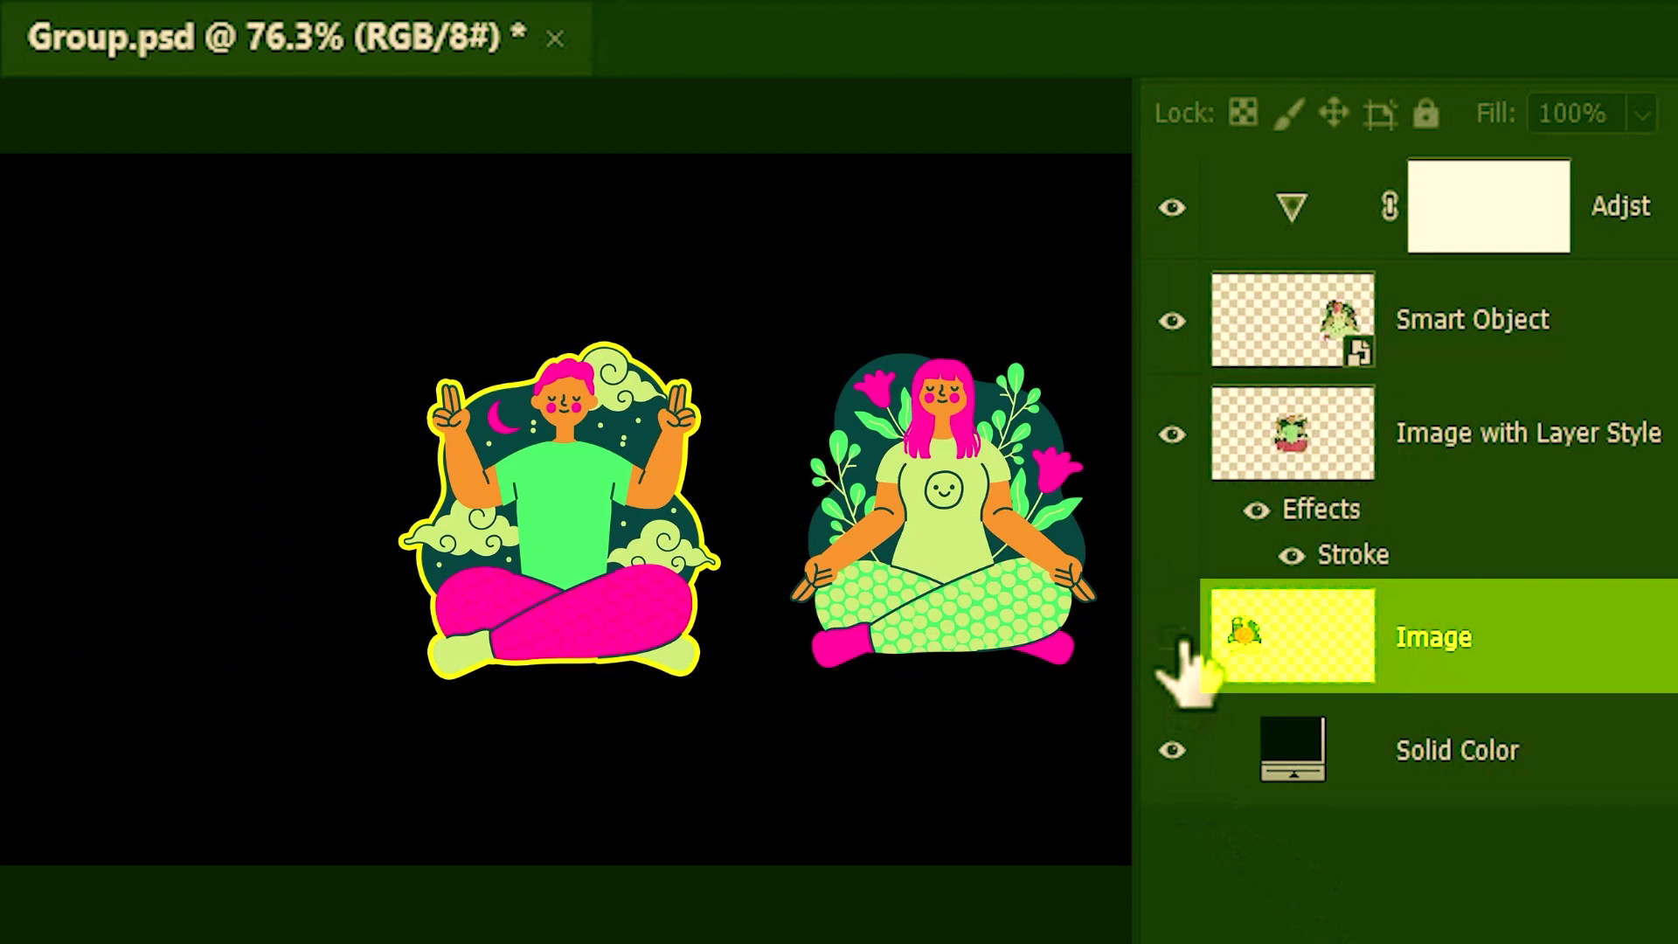
left_click(1173, 637)
Hide and show the Image with Layer Style layer and its Stroke effect to check their contribution
key("alt+]")
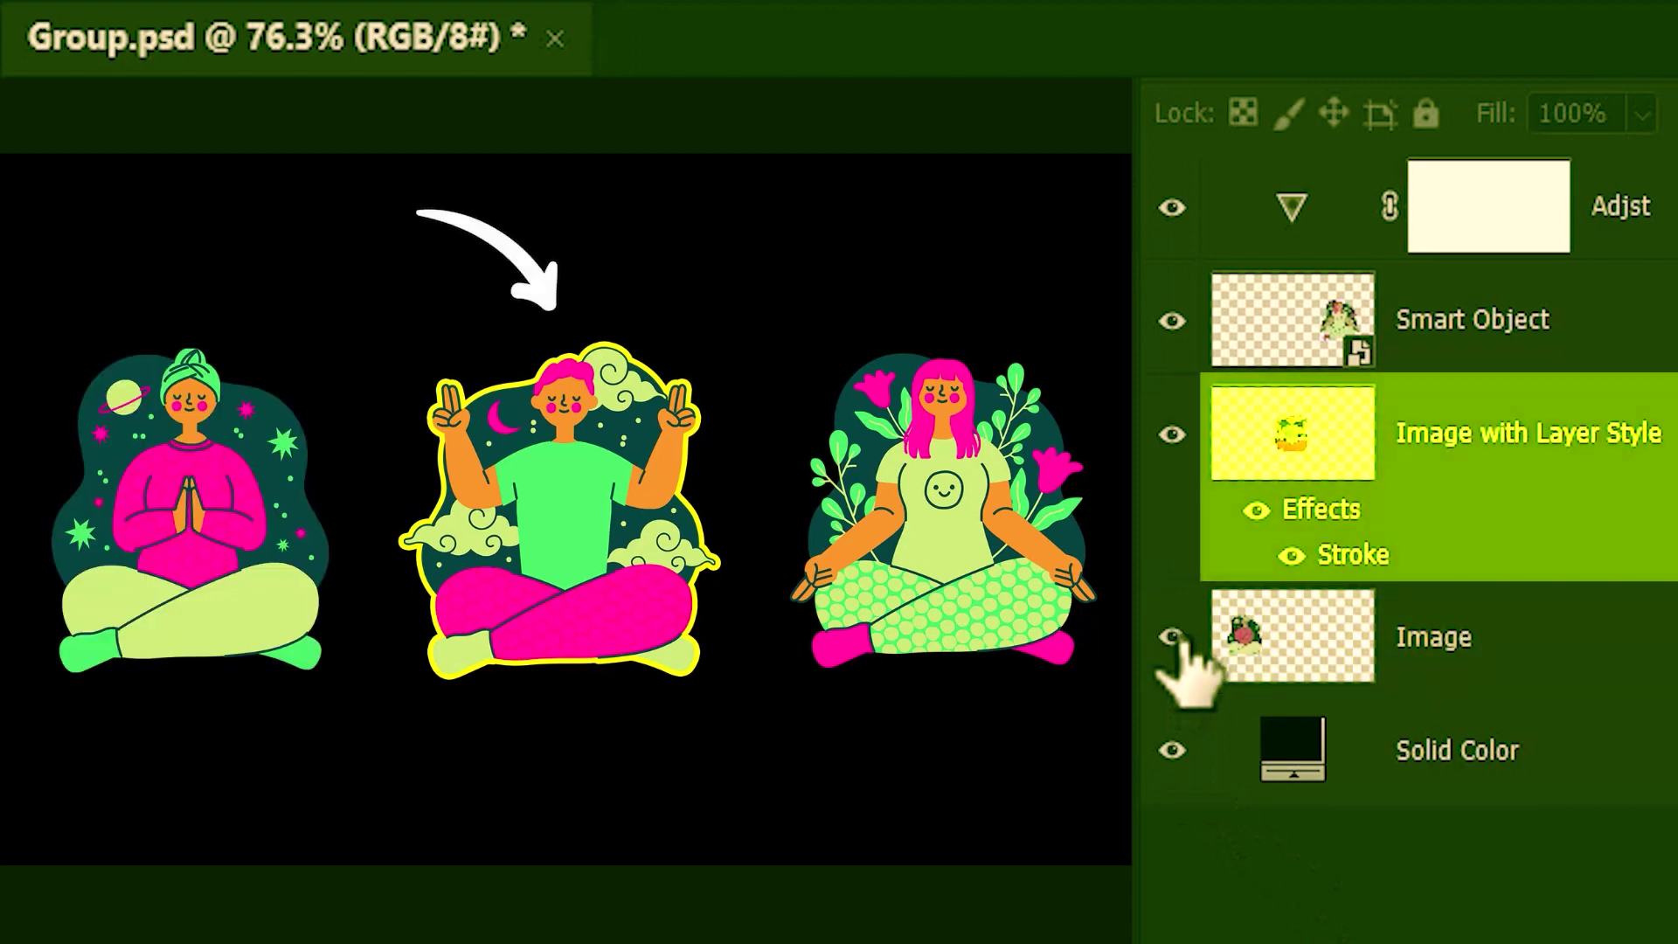
left_click(1173, 434)
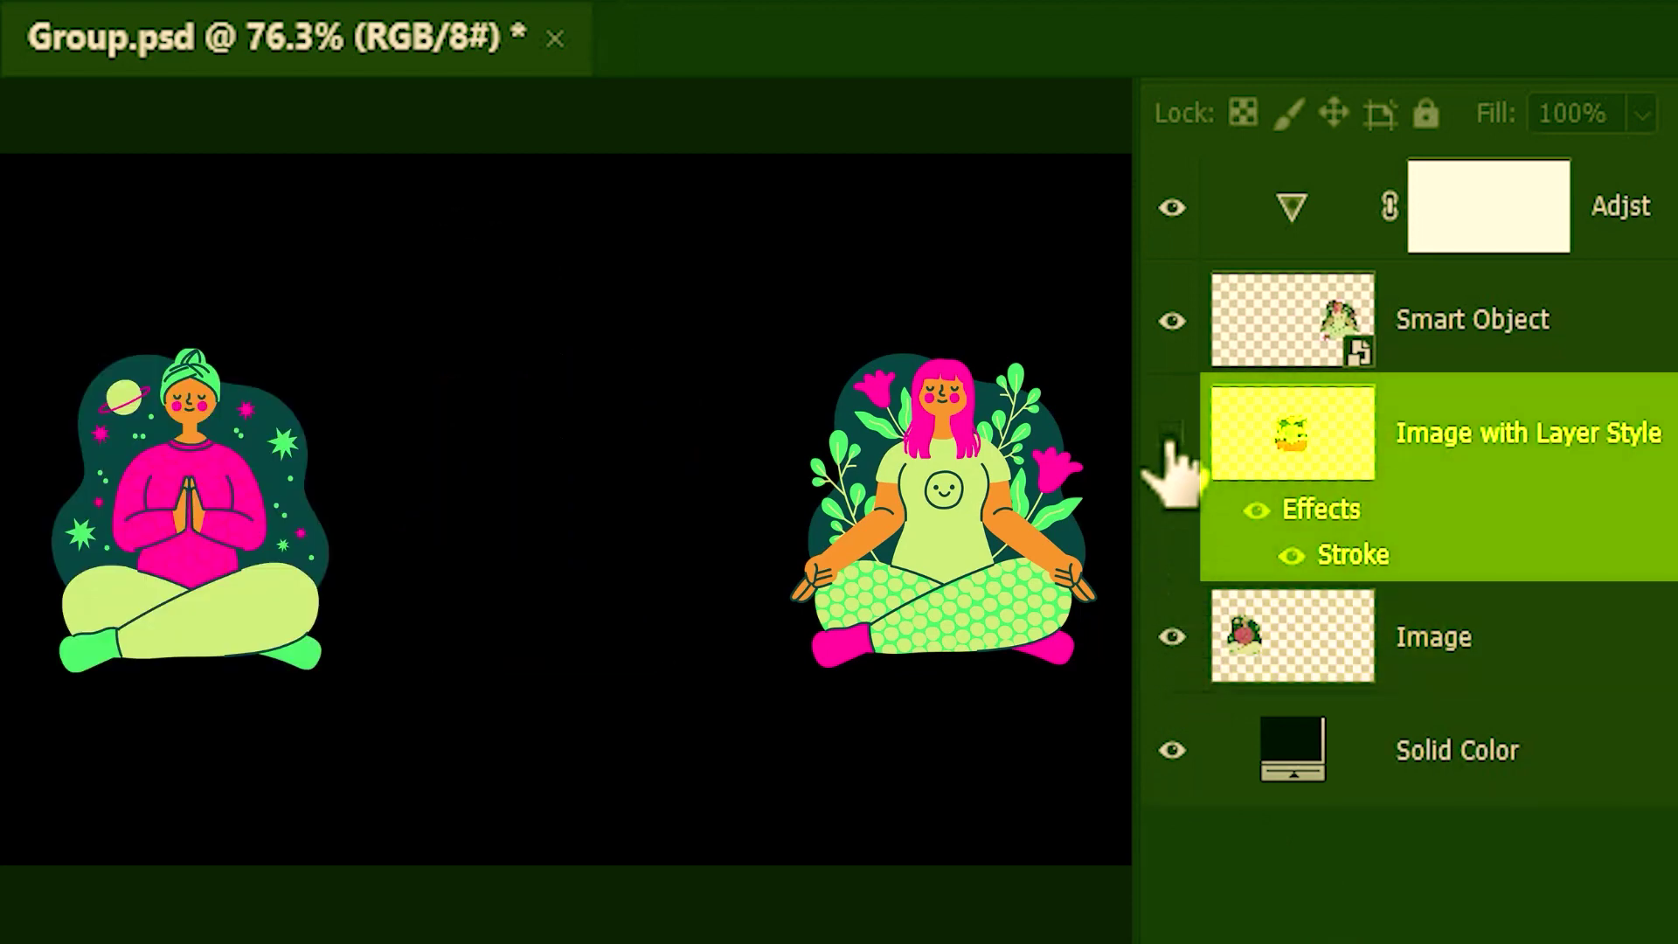
left_click(1172, 435)
left_click(1258, 509)
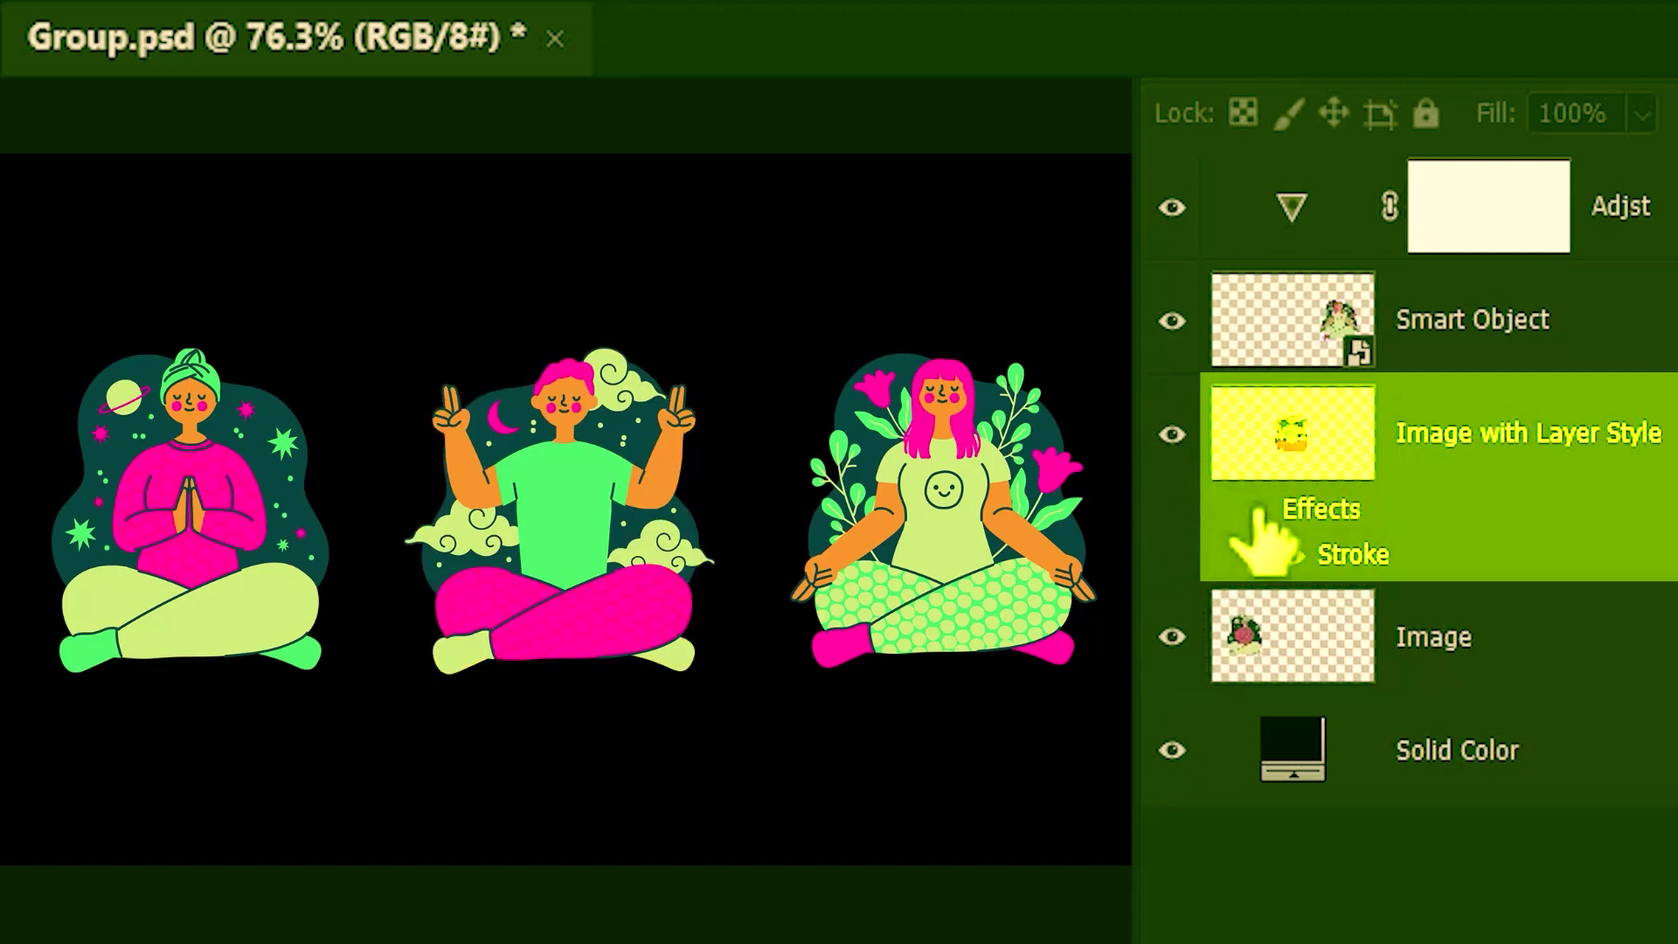
left_click(1258, 510)
Hide and show the Smart Object layer and the Adjst adjustment layer to check their contribution
key("alt+]")
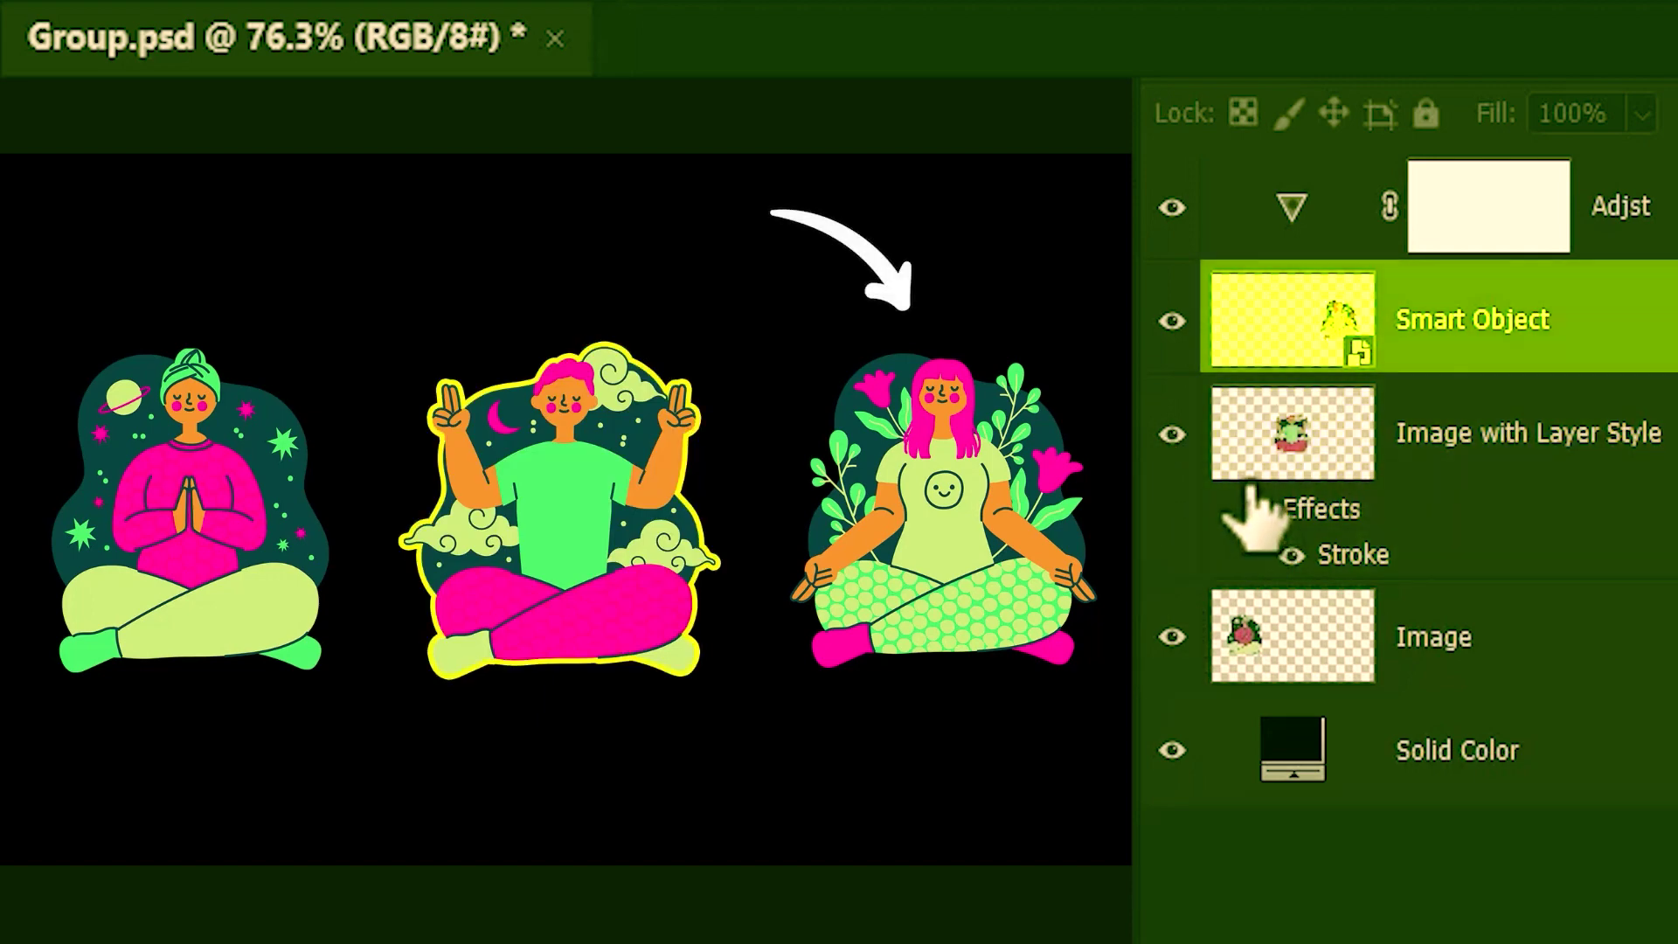
left_click(1172, 321)
left_click(1172, 321)
key("alt+]")
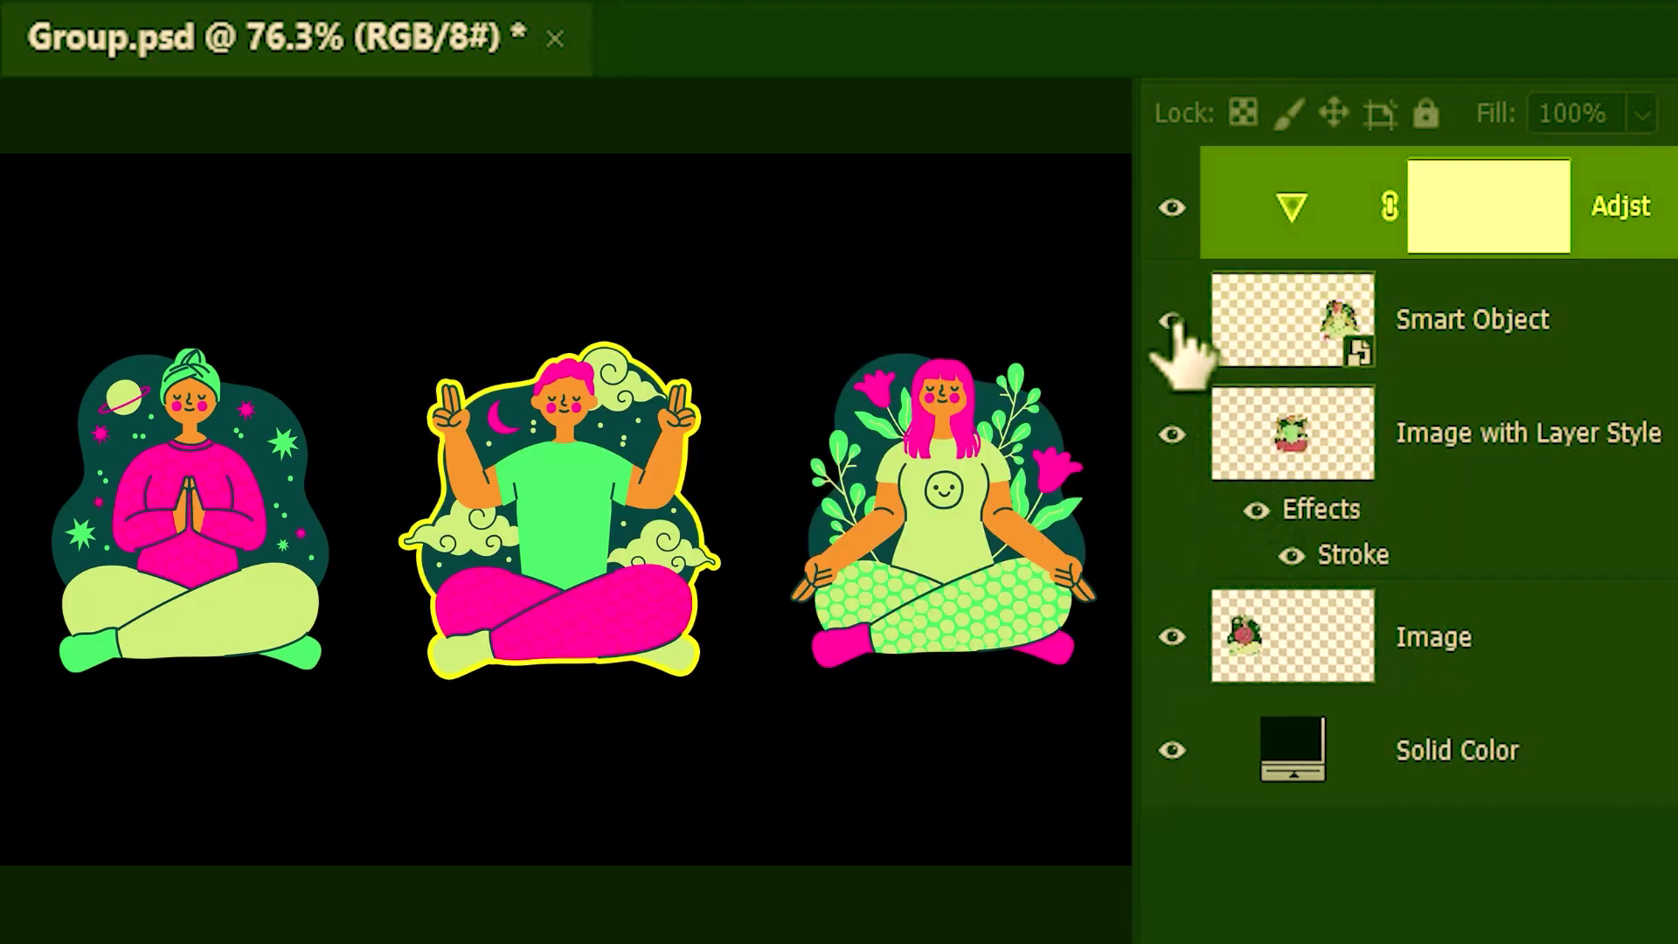
left_click(1173, 207)
left_click(1173, 207)
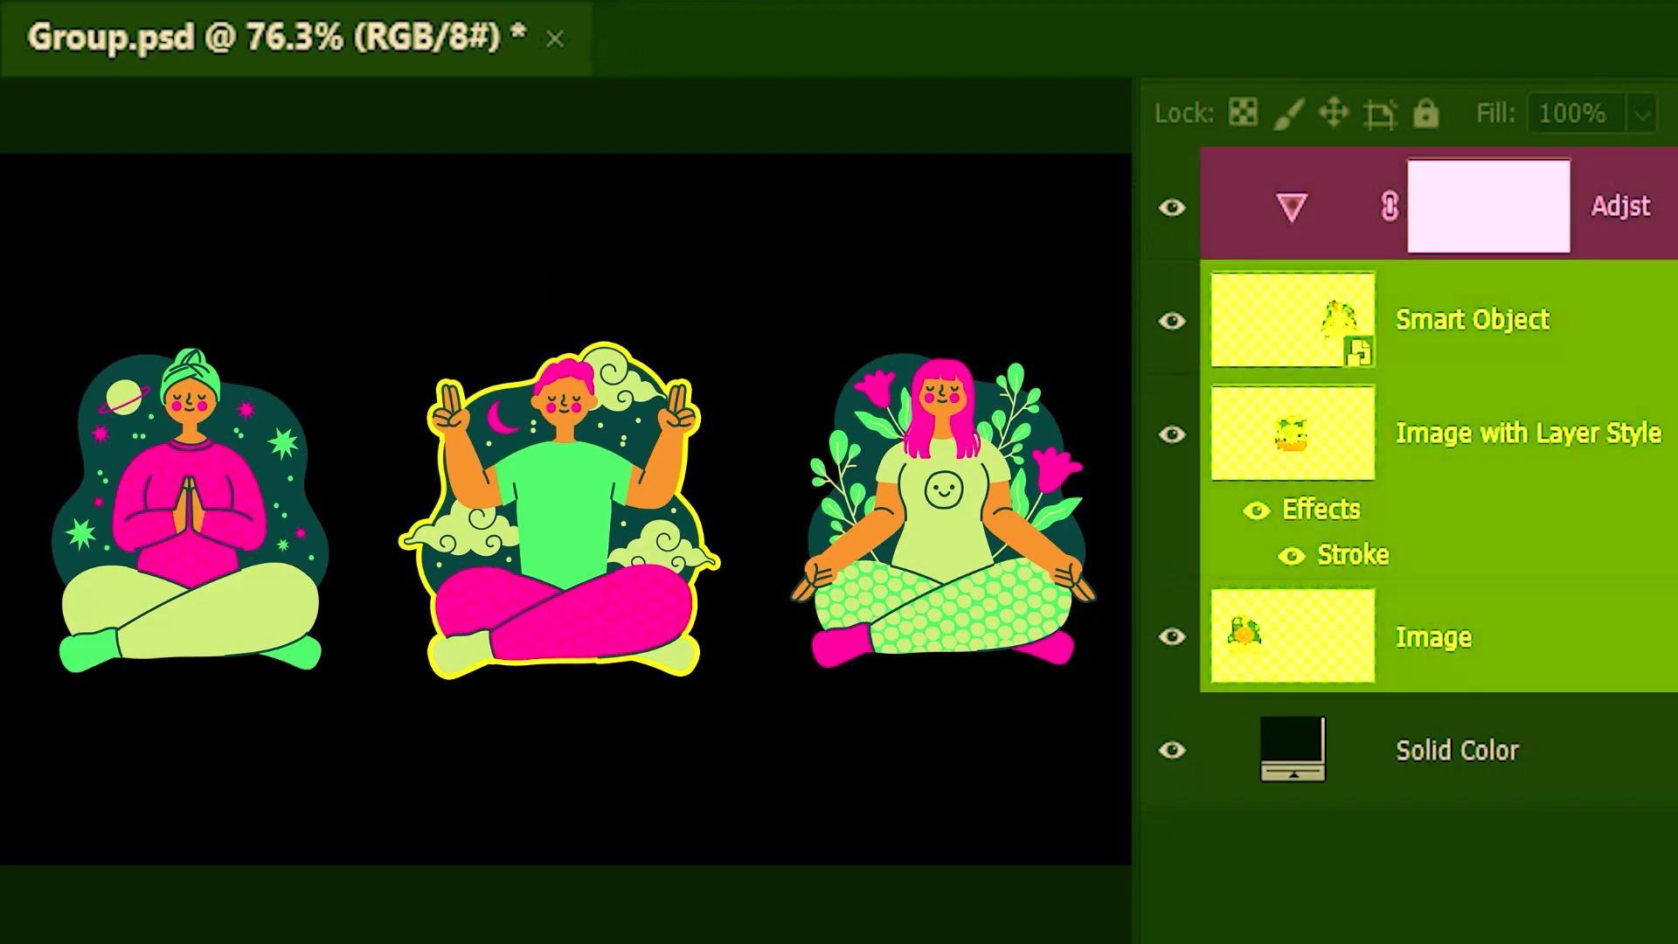
Select all layers from Adjst down to Image, leaving out Solid Color, and convert them into a single Smart Object
left_click(1619, 245, "shift")
left_click(1598, 651, "shift")
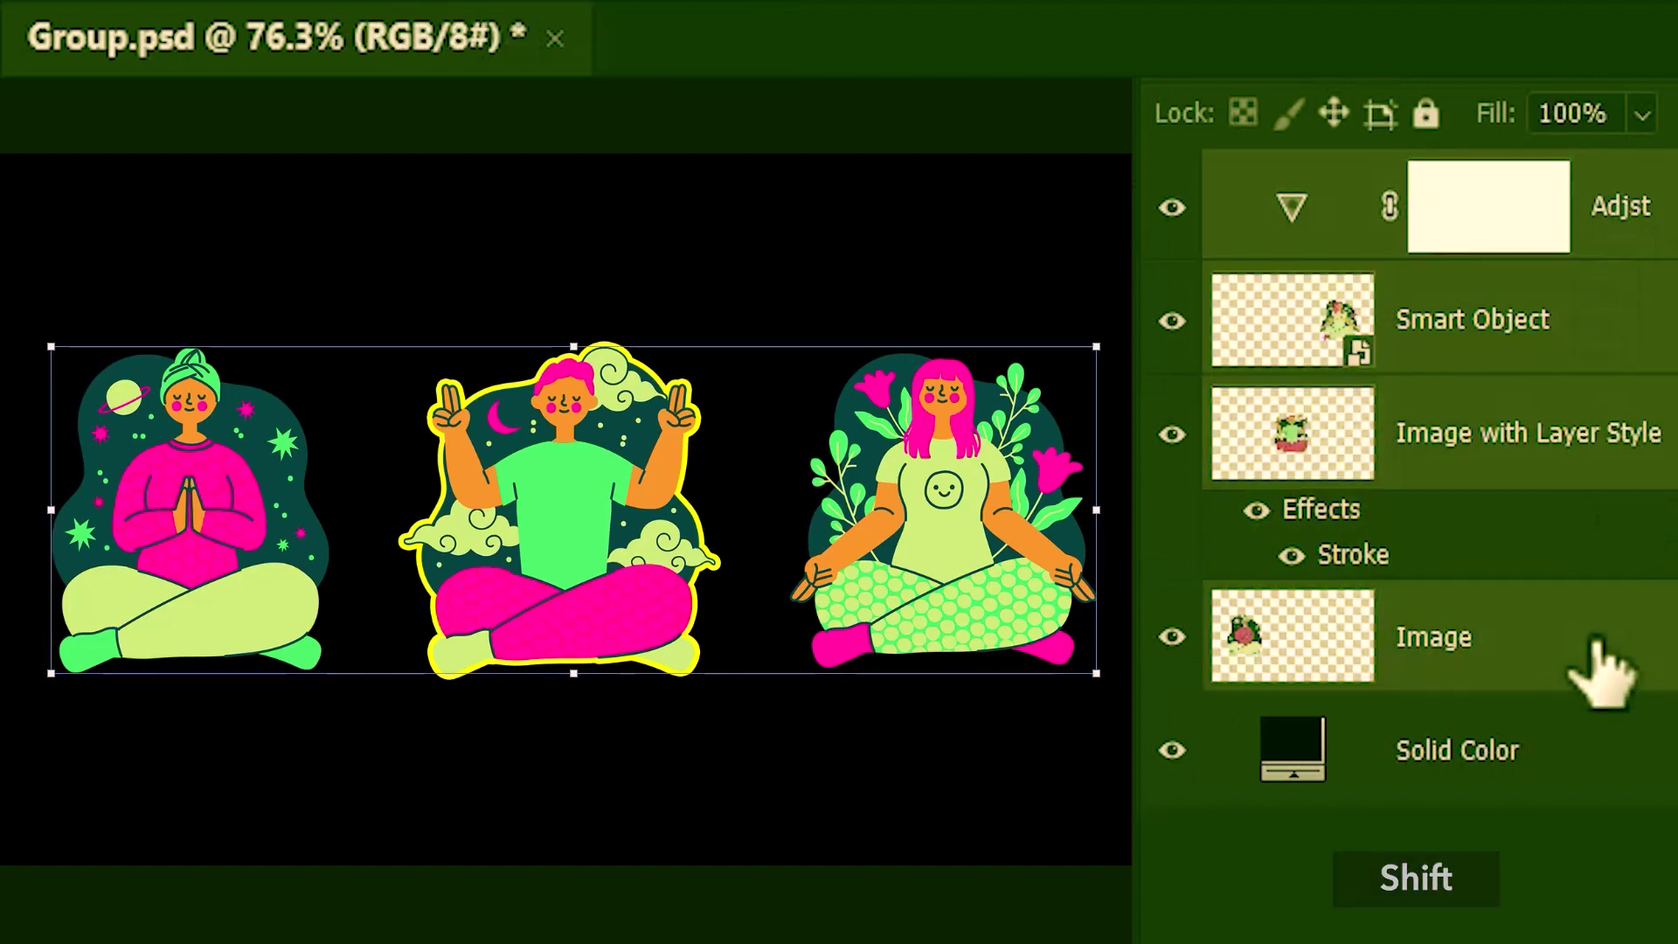
right_click(1596, 651)
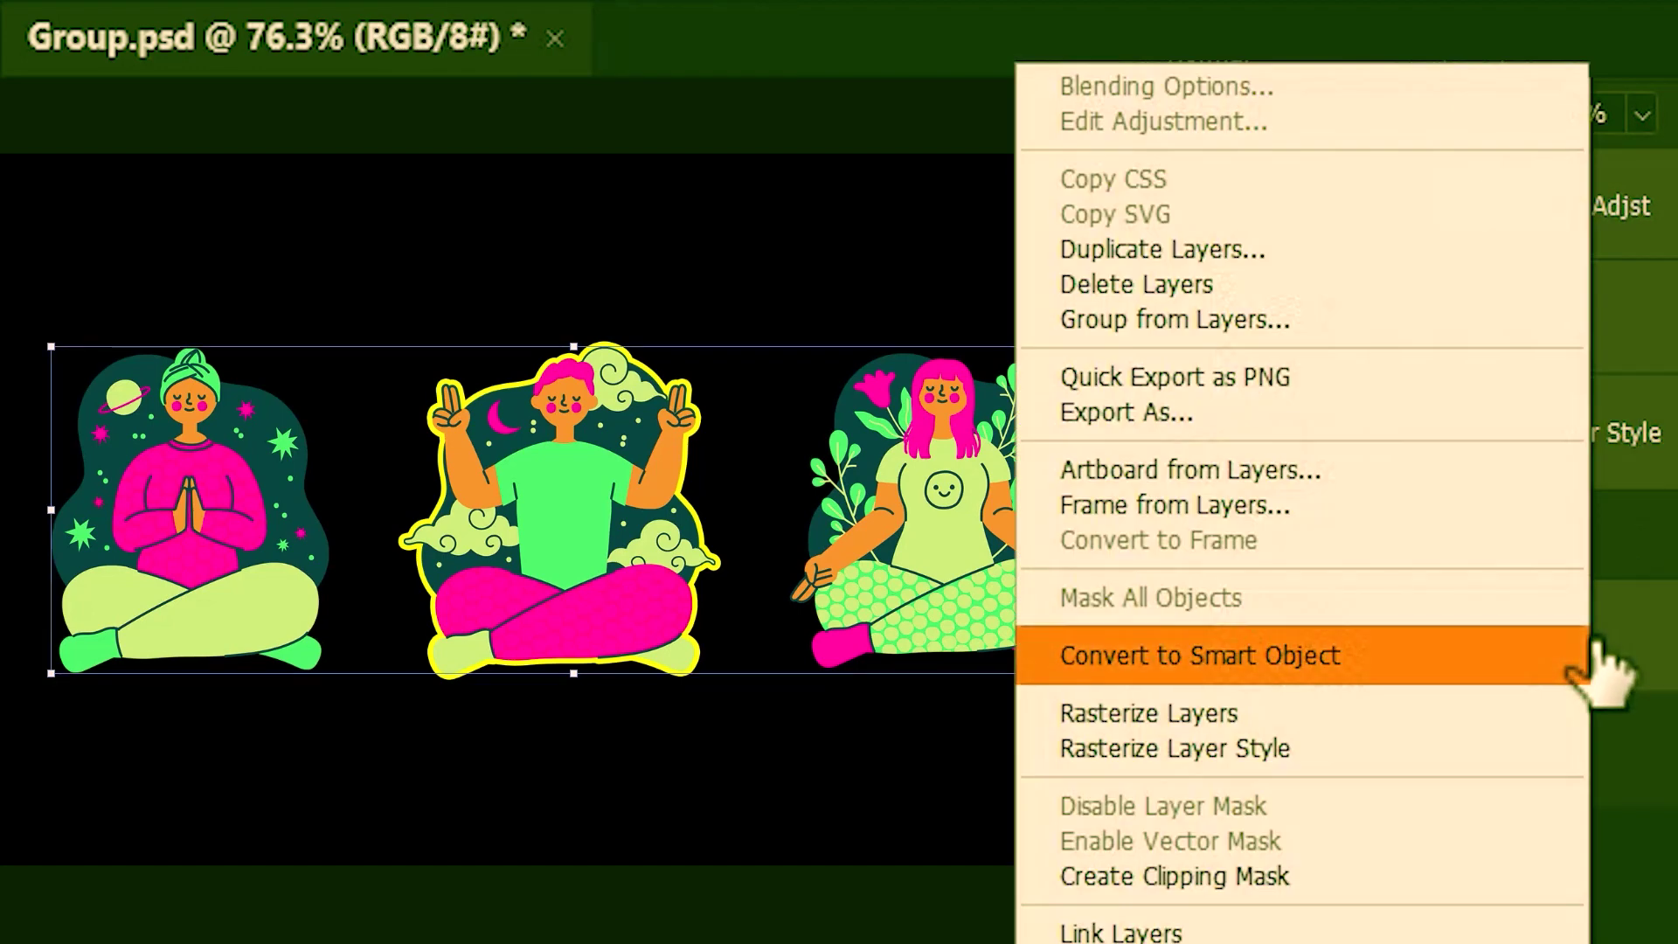
left_click(1445, 666)
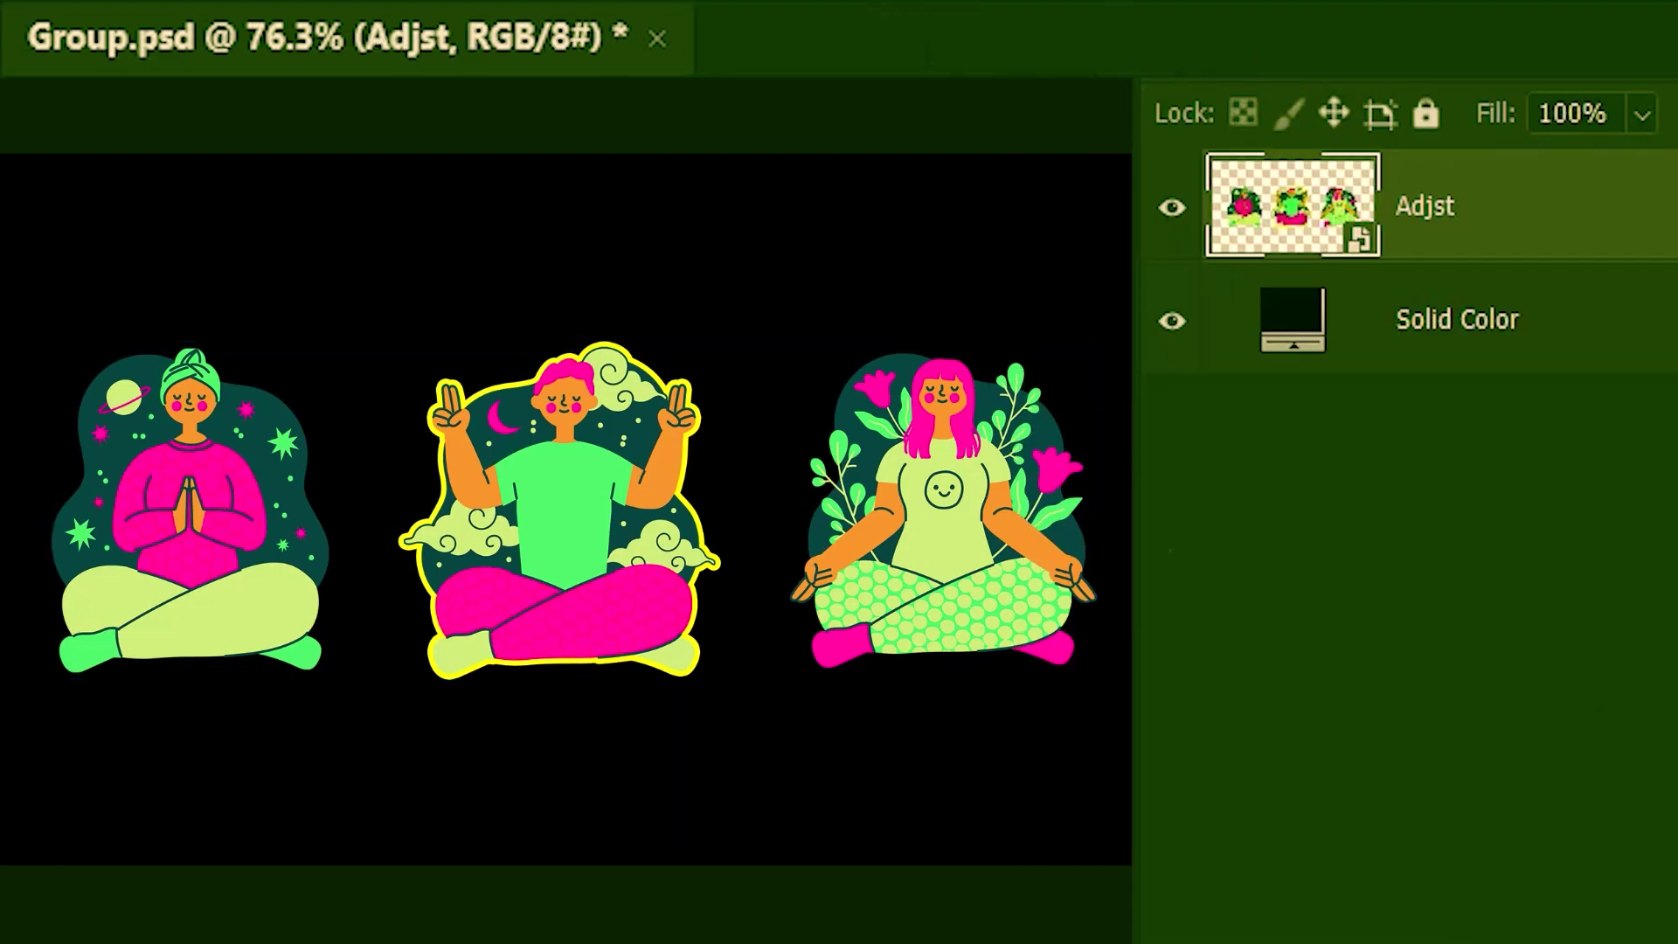
Toggle the visibility of the combined Adjst smart object and the Solid Color layer, and open the smart object's contents
left_click(1172, 207)
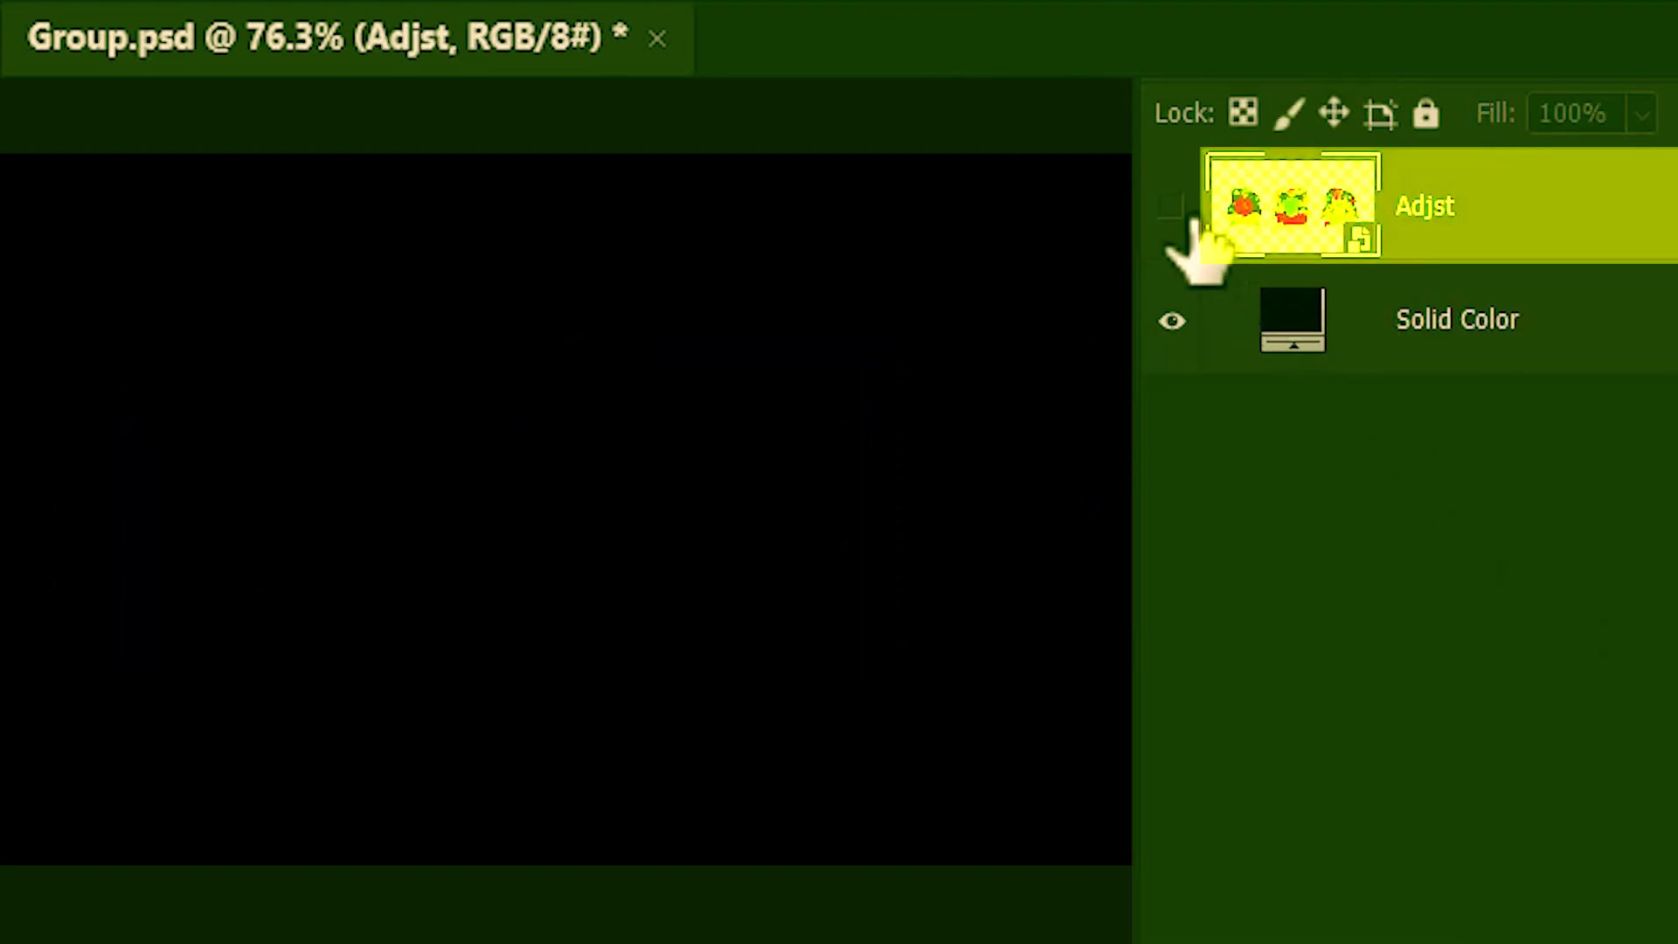
left_click(1176, 210)
left_click(1175, 321)
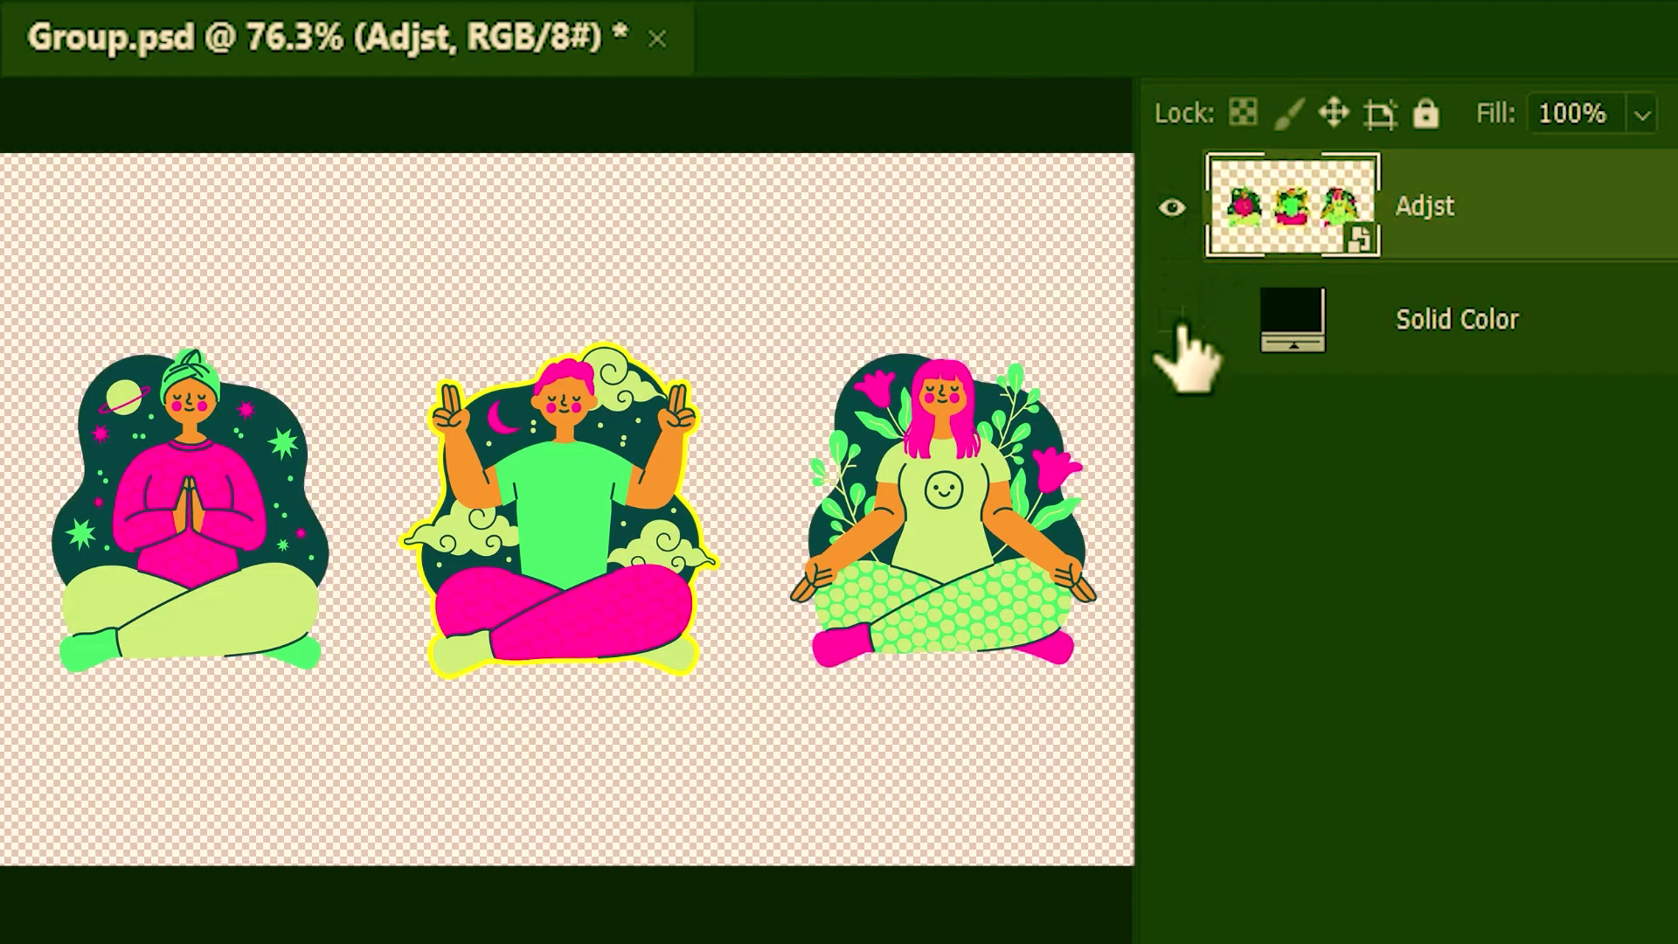
left_click(1174, 322)
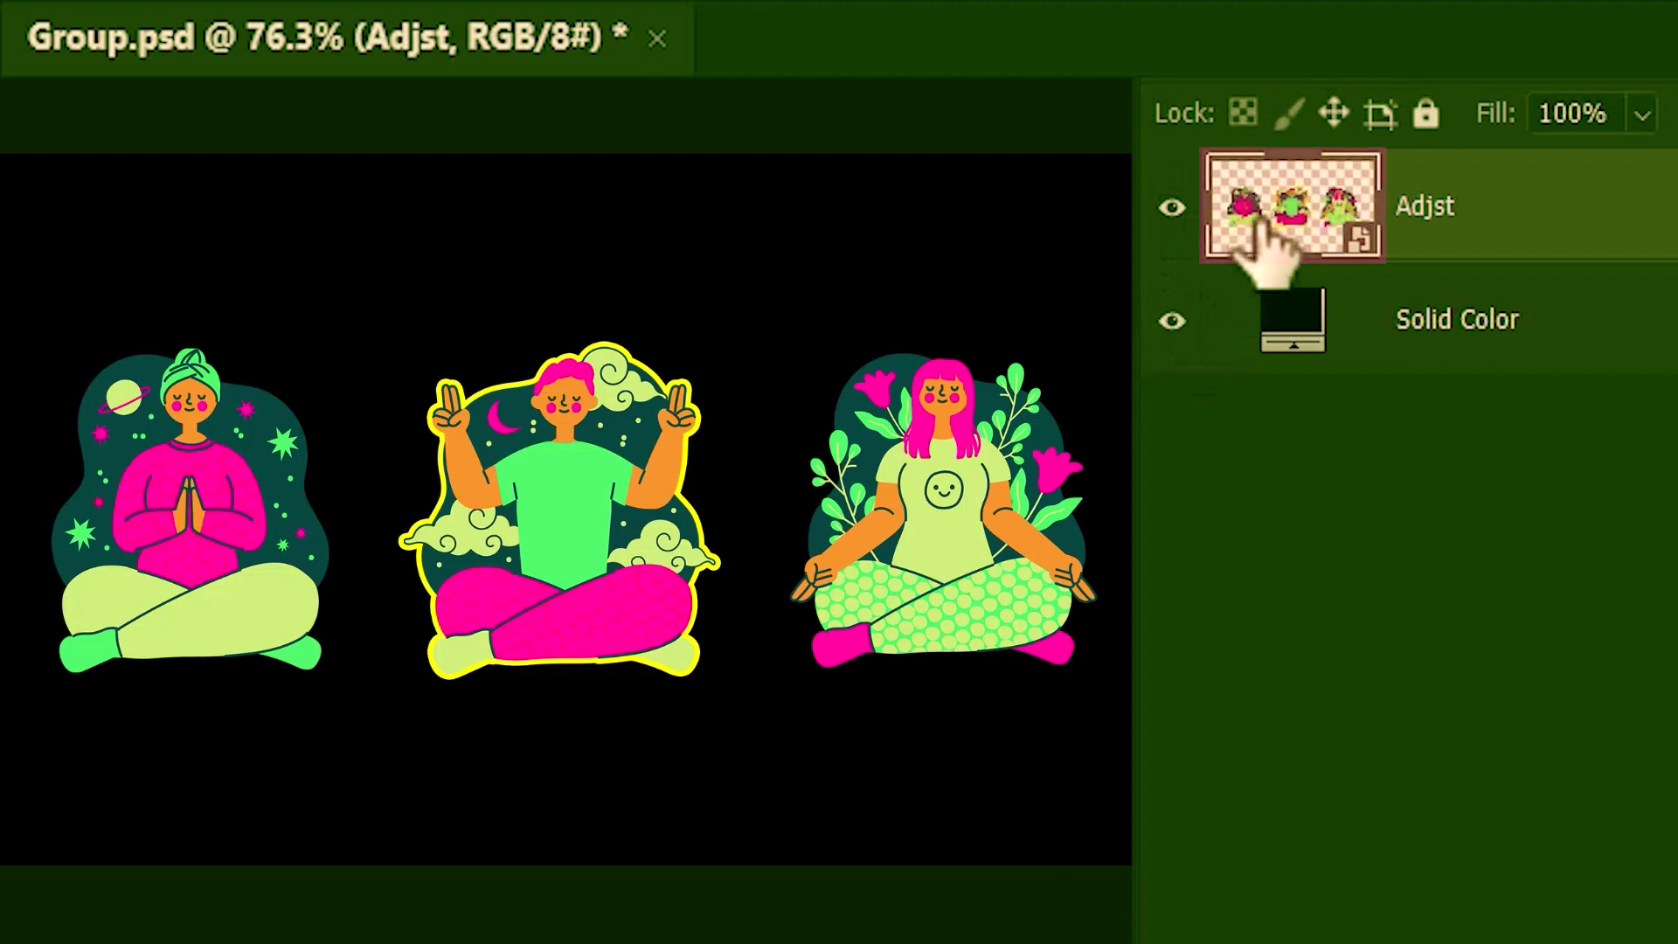
double_click(1259, 246)
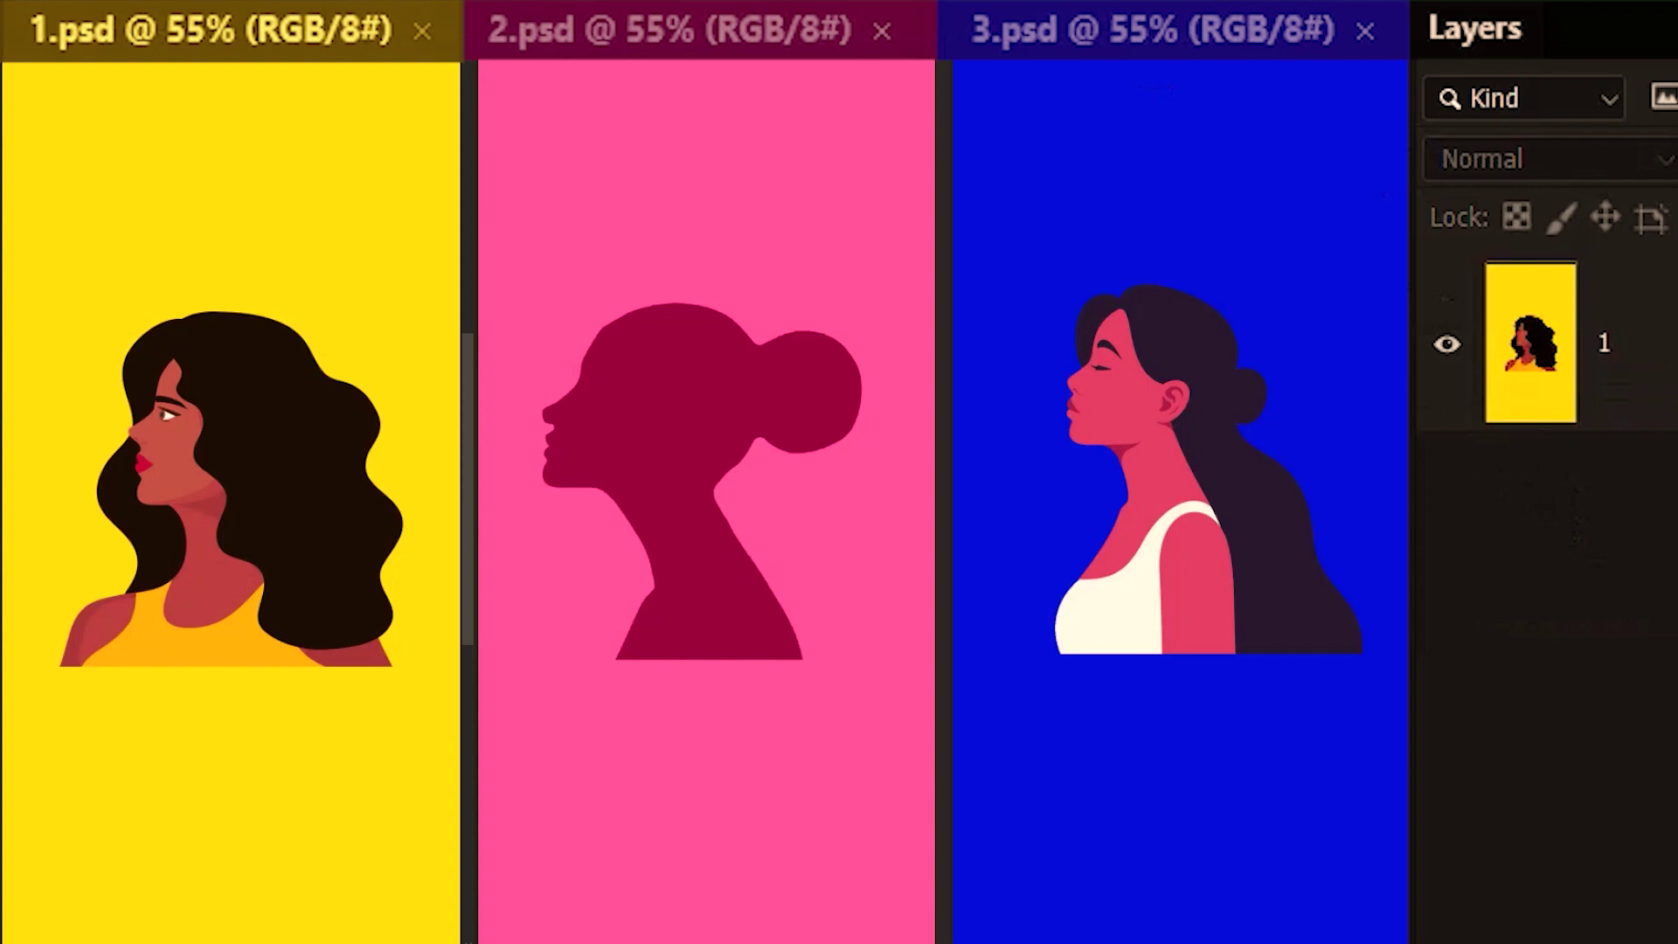
Place Crown Image as an embedded smart object in 1.psd and position it above the woman's head
left_click(107, 33)
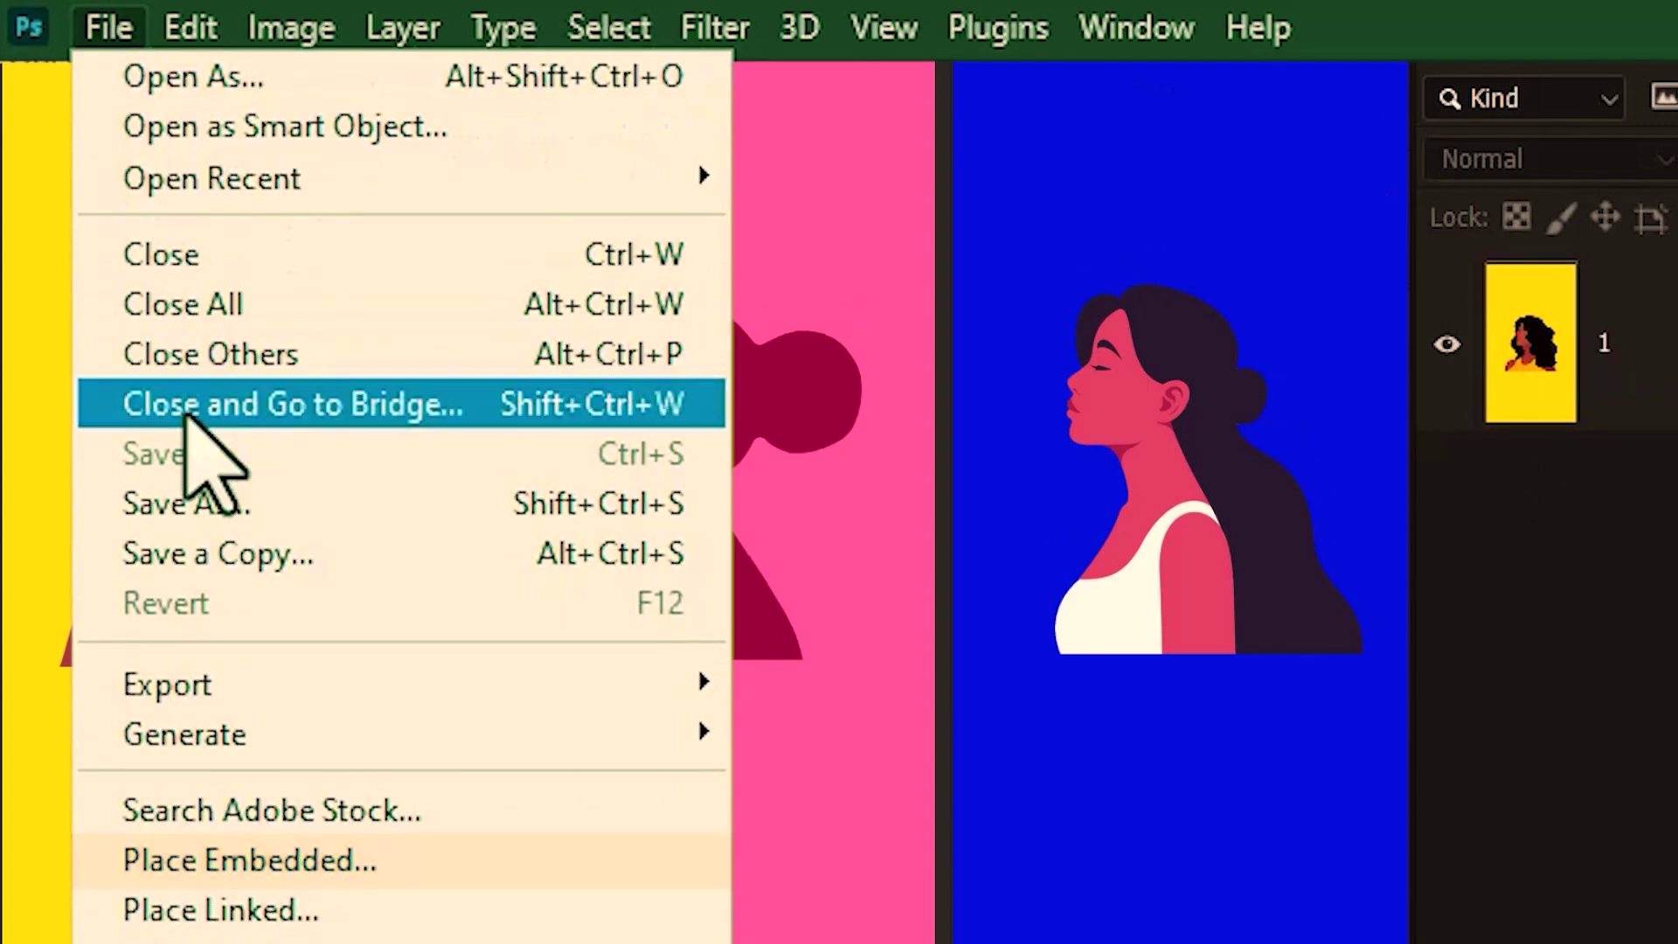
left_click(218, 860)
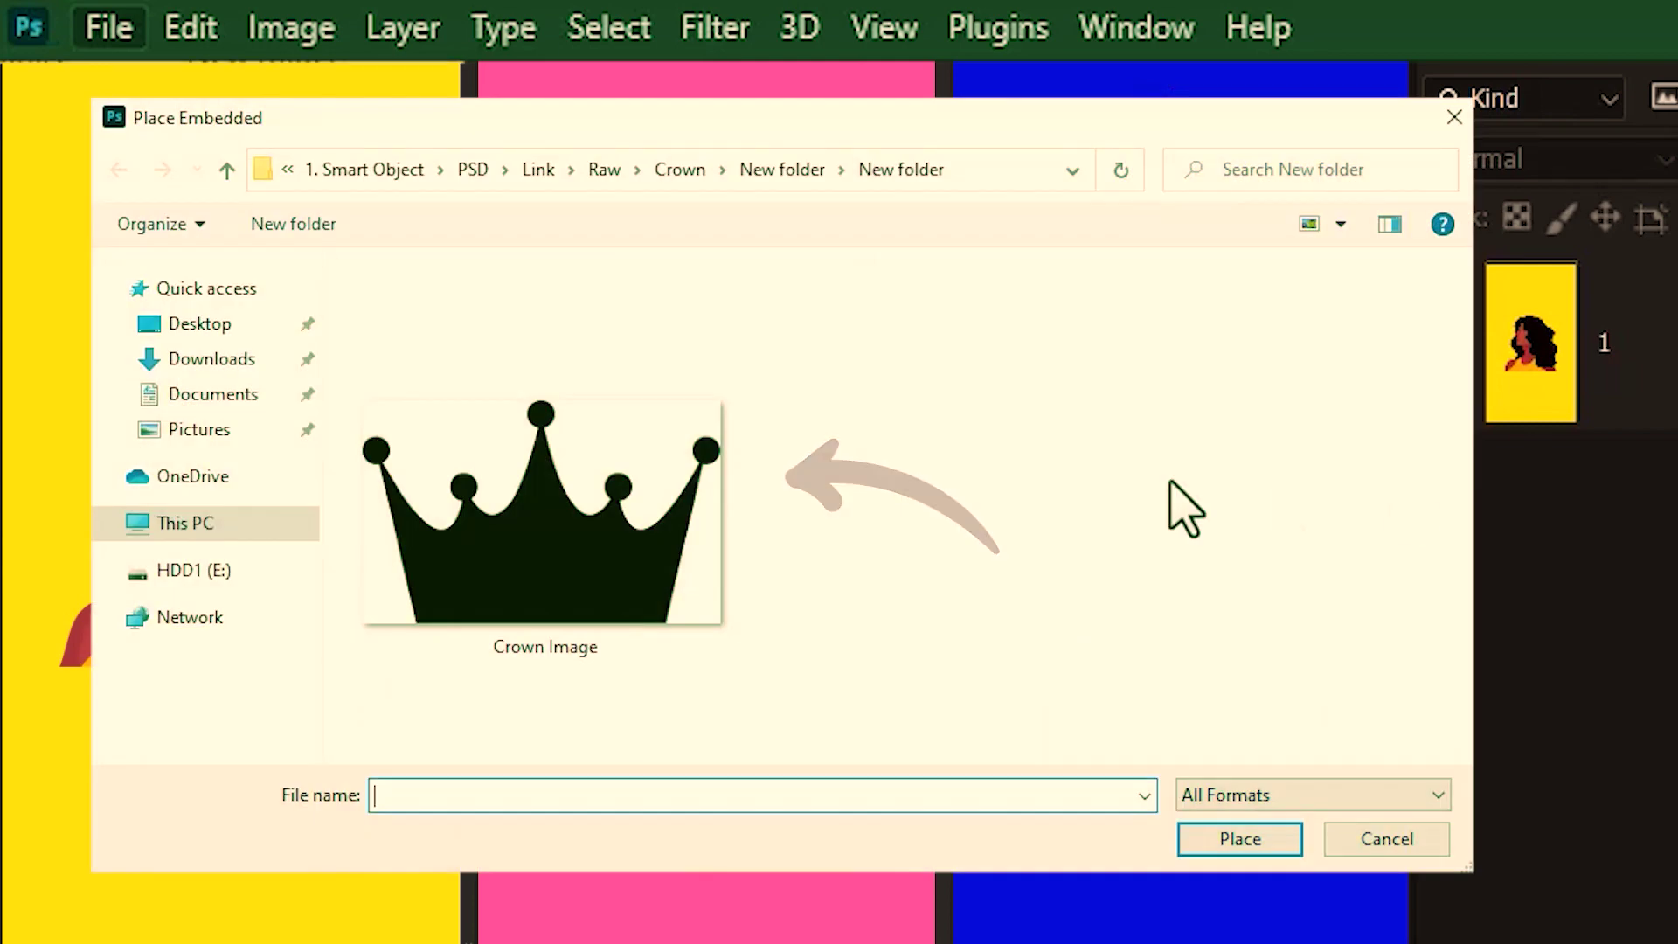
left_click(612, 495)
left_click(1236, 840)
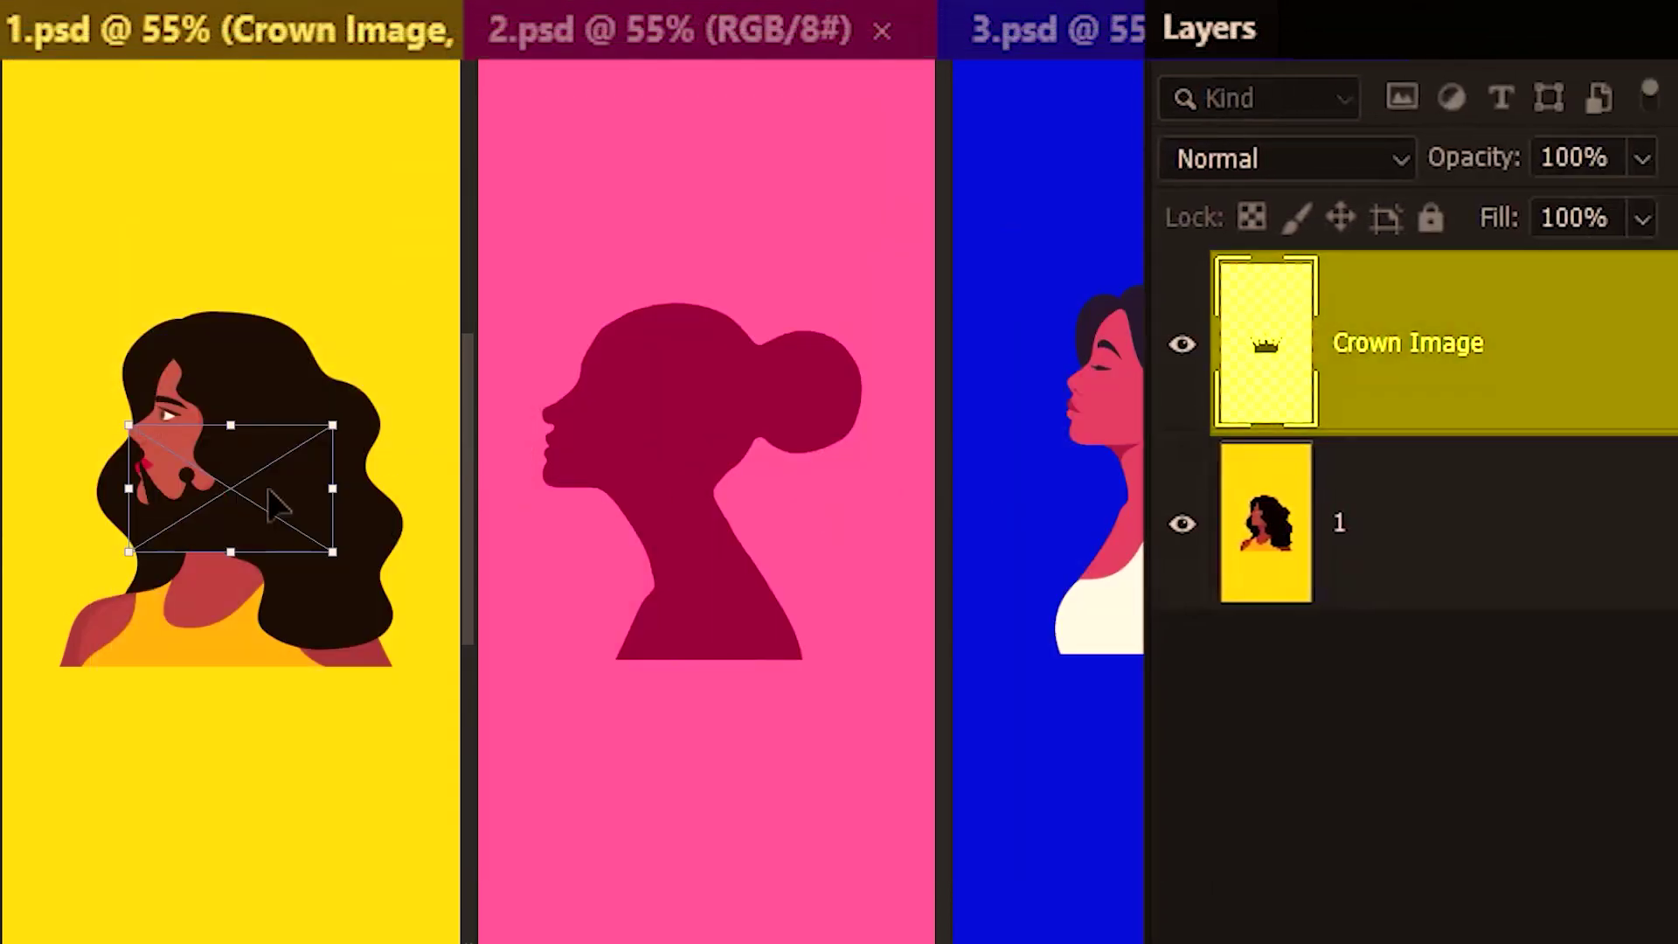
left_click_drag(265, 487, 267, 189)
key("Return")
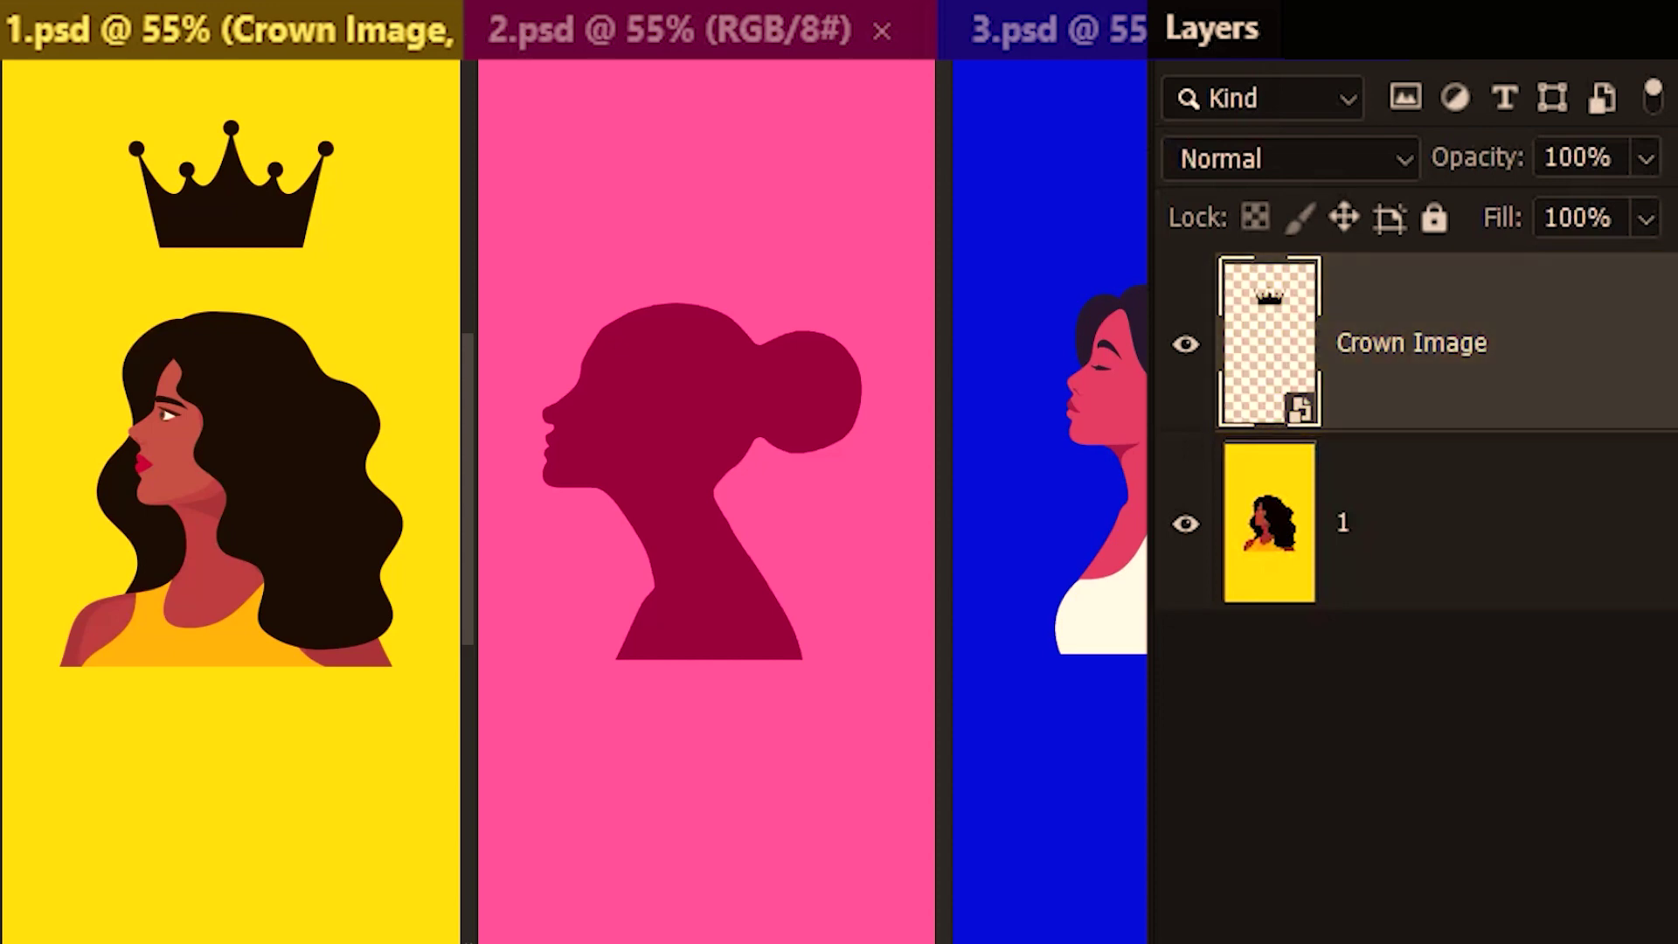
Copy the Crown Image smart object into 2.psd and position it above the silhouette's head
key("ctrl+c")
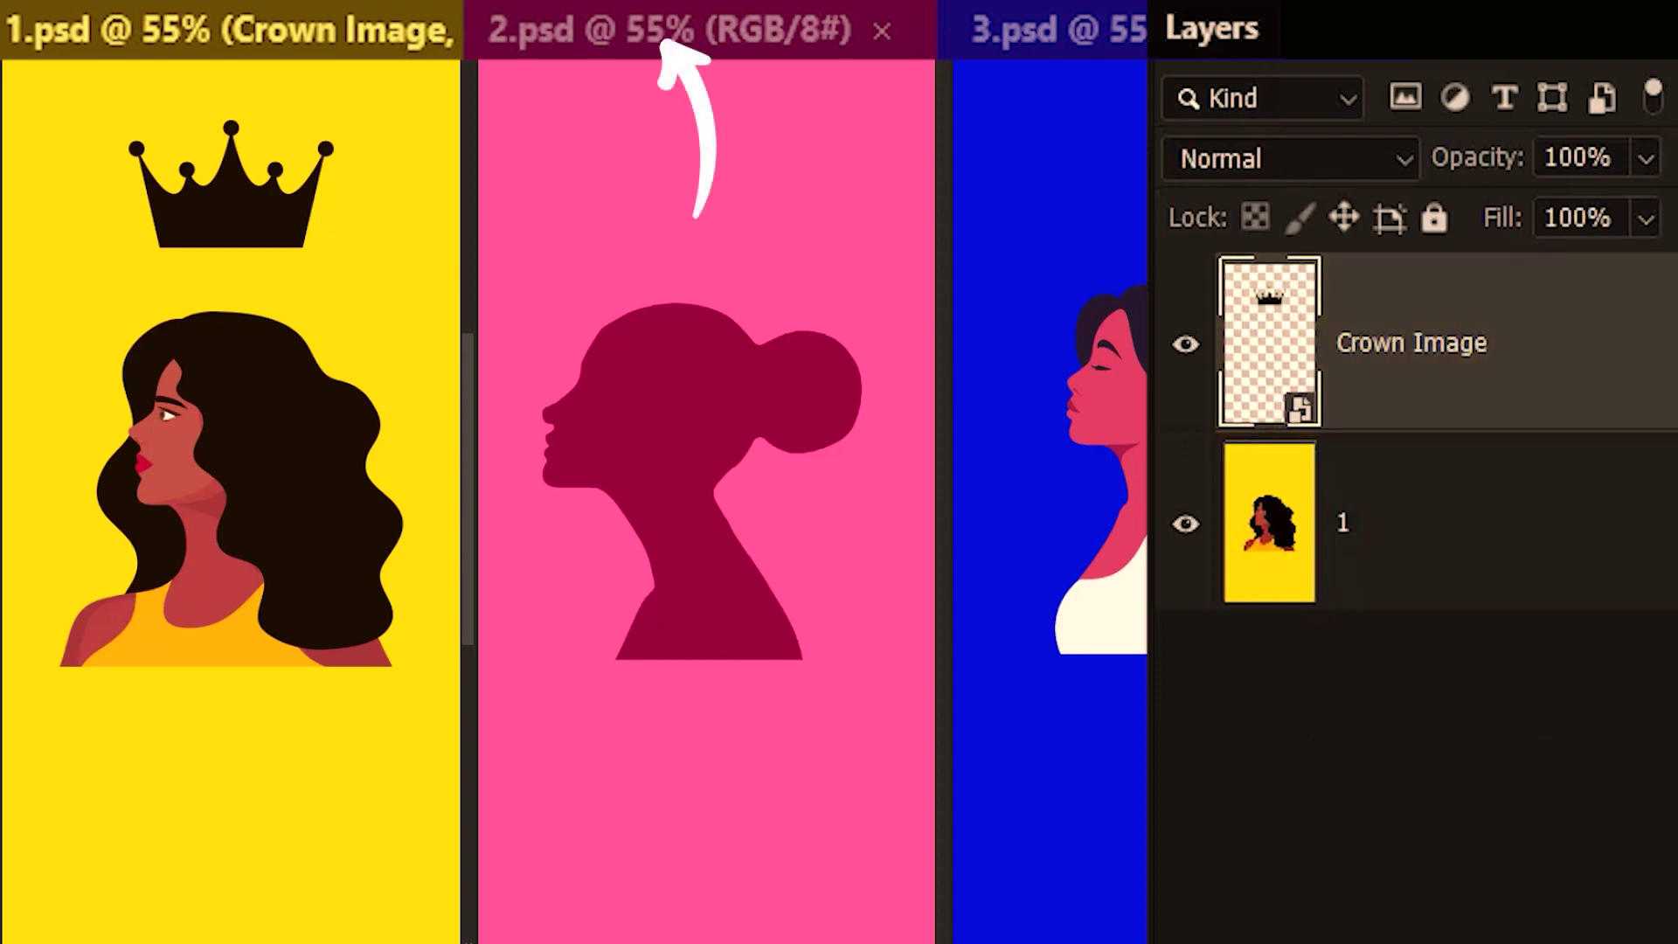
left_click(691, 44)
key("ctrl+v")
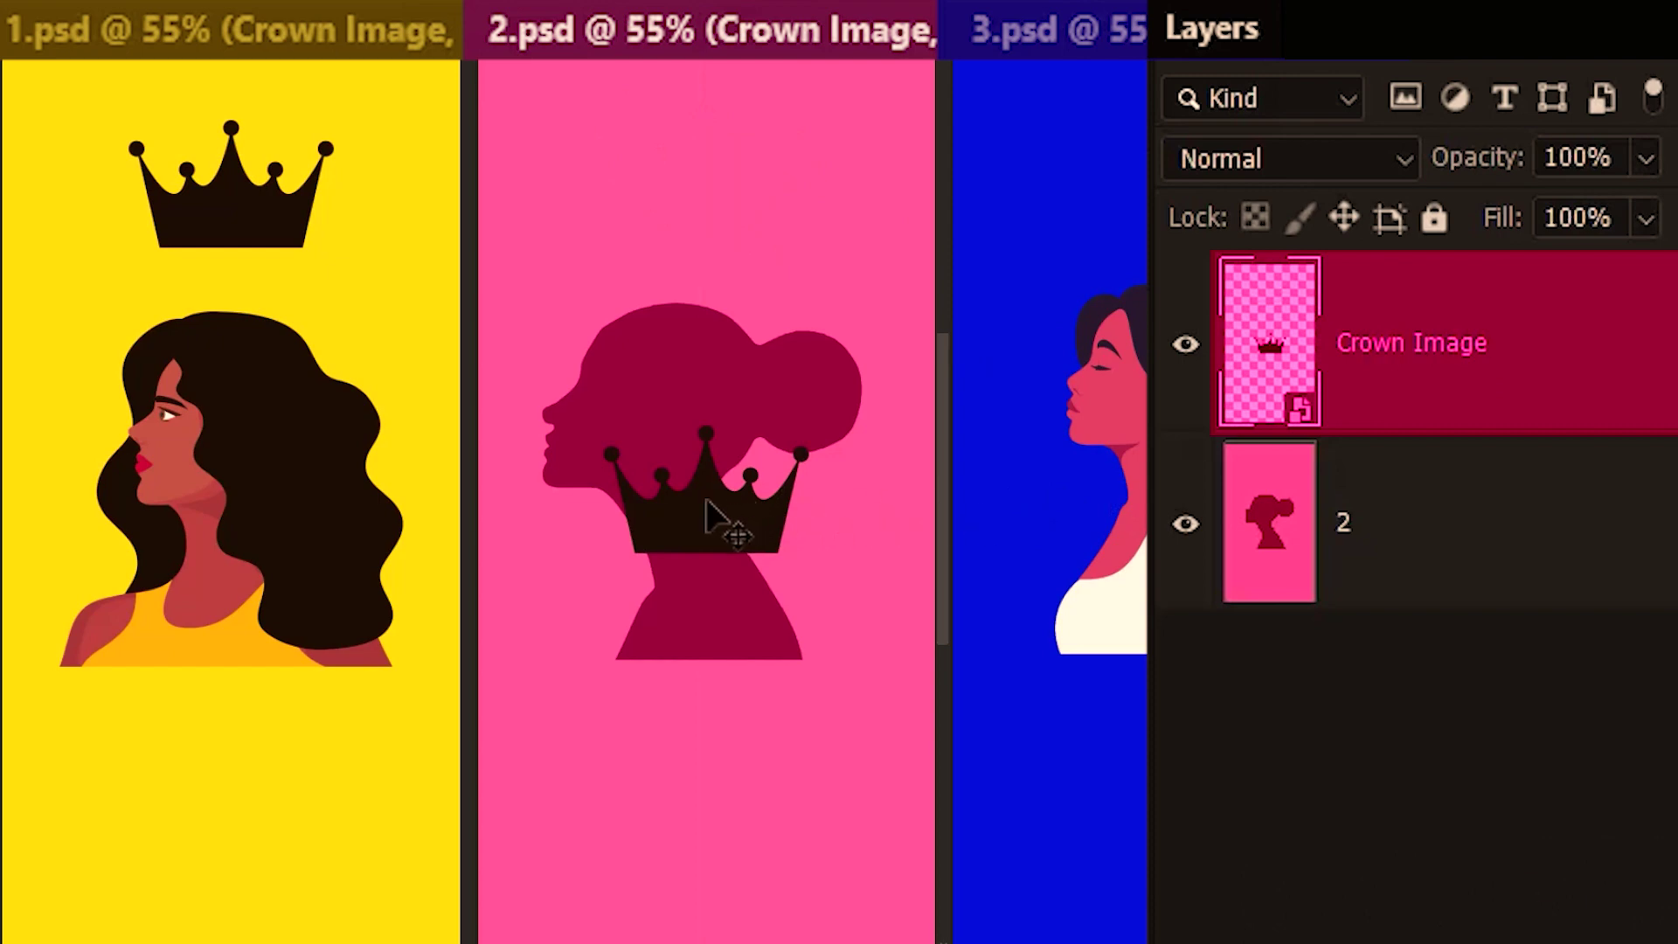
left_click_drag(708, 501, 707, 182)
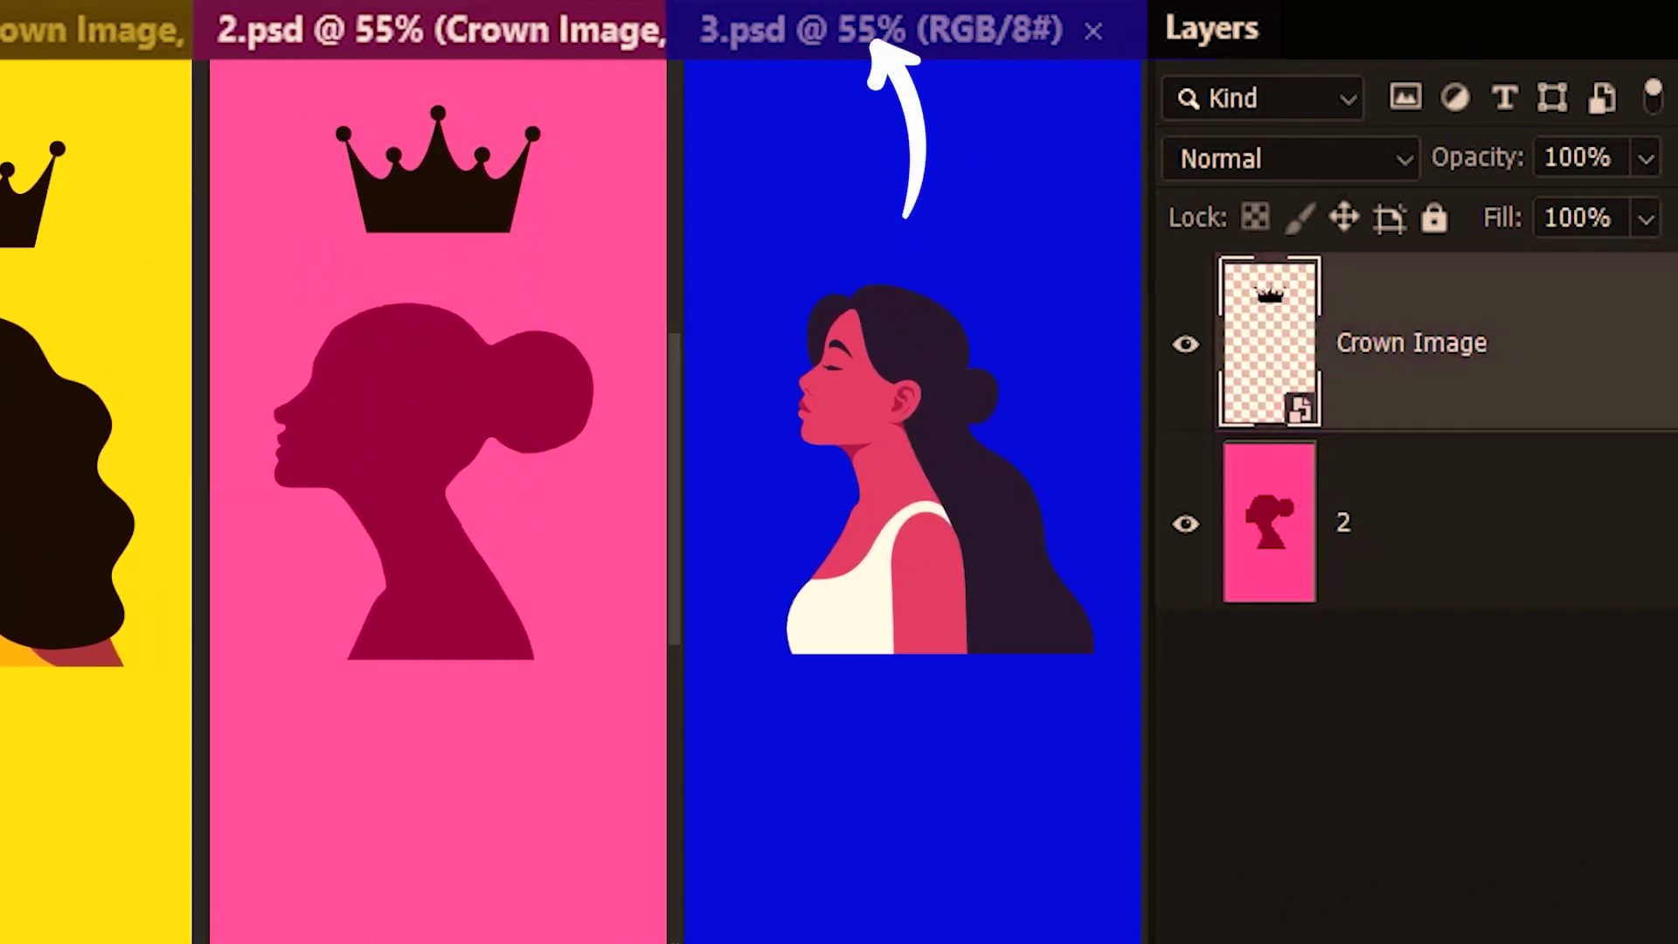
Paste the embedded Crown Image smart object into 3.psd and position it above the woman's head
left_click(936, 30)
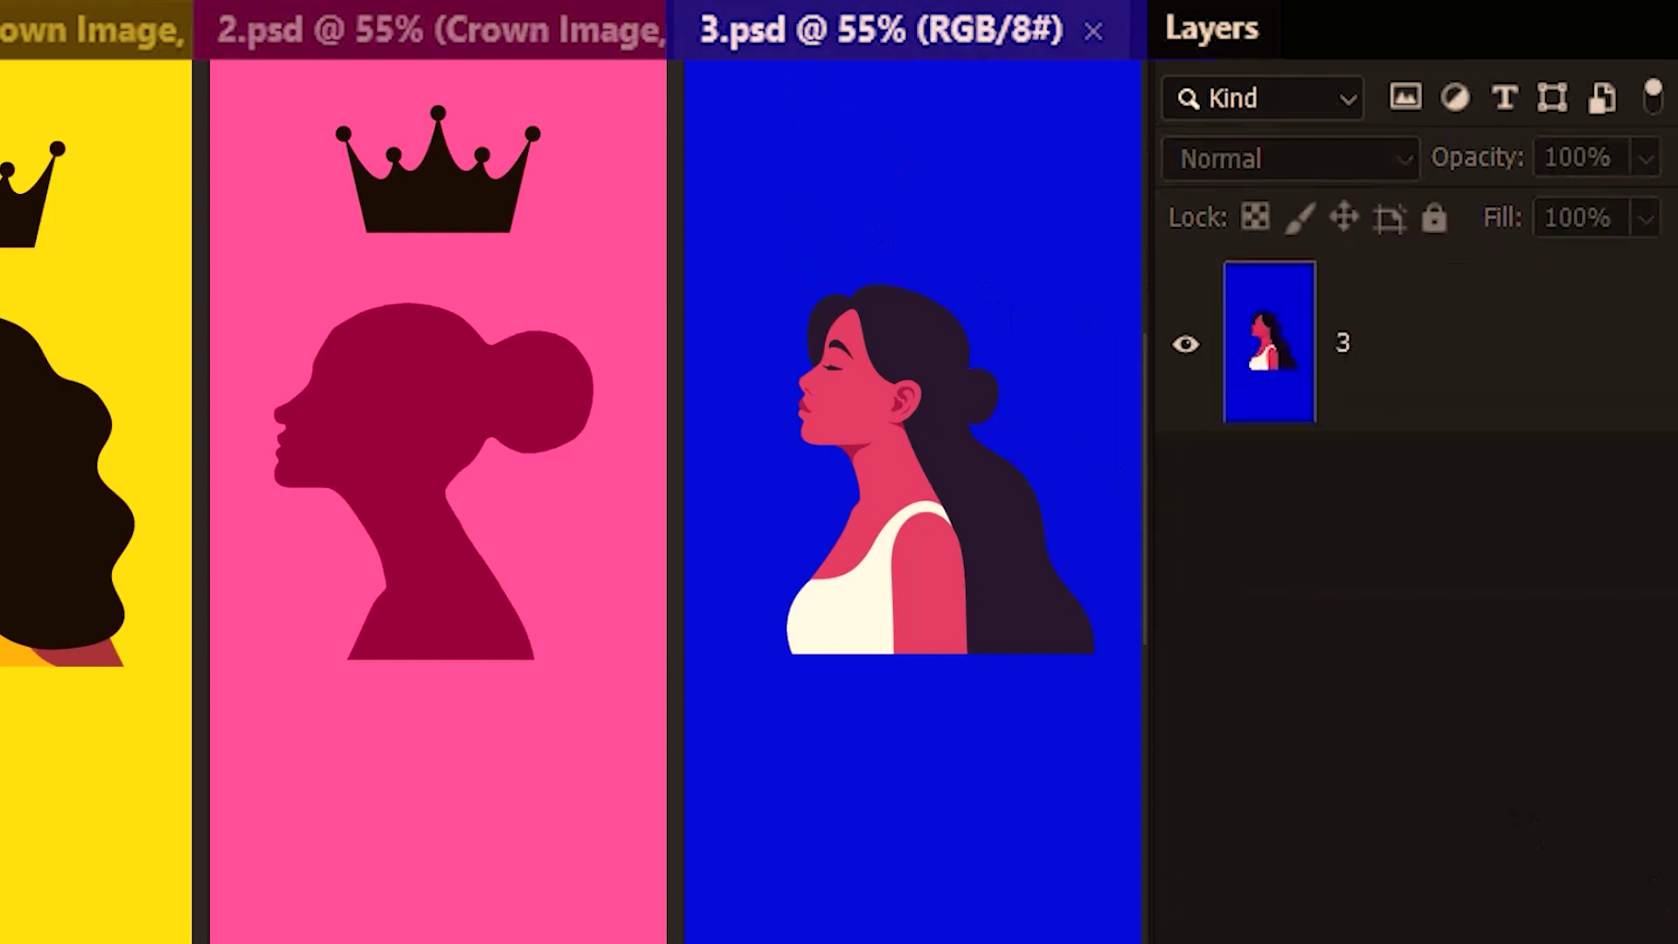
key("ctrl+v")
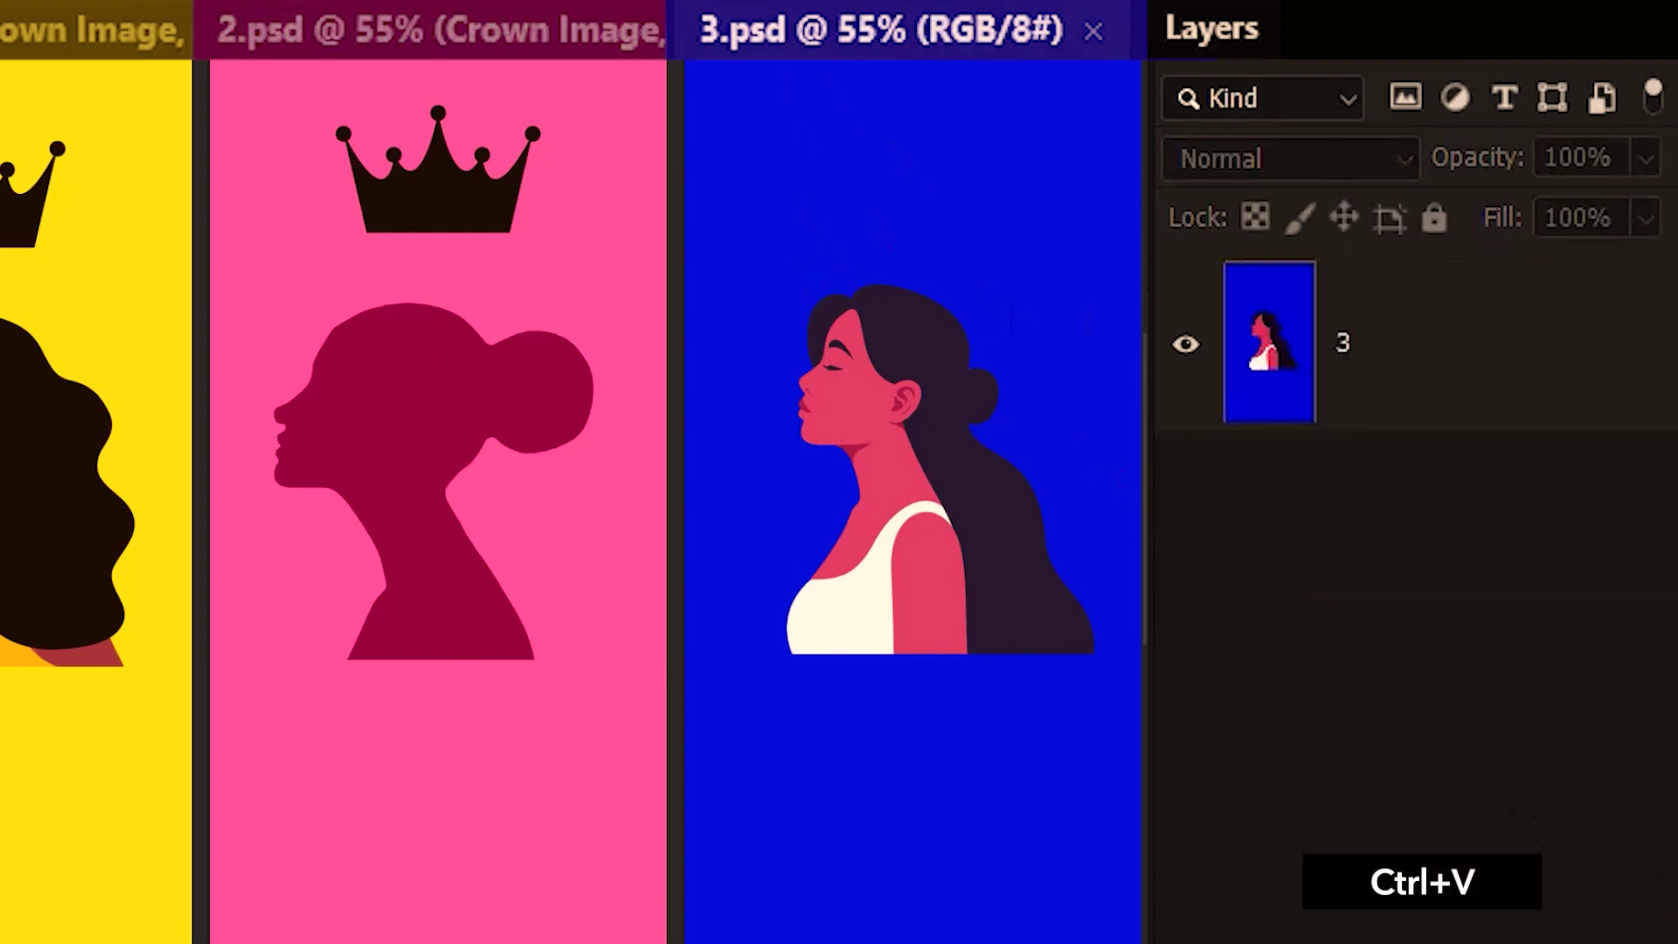
left_click_drag(936, 524, 907, 174)
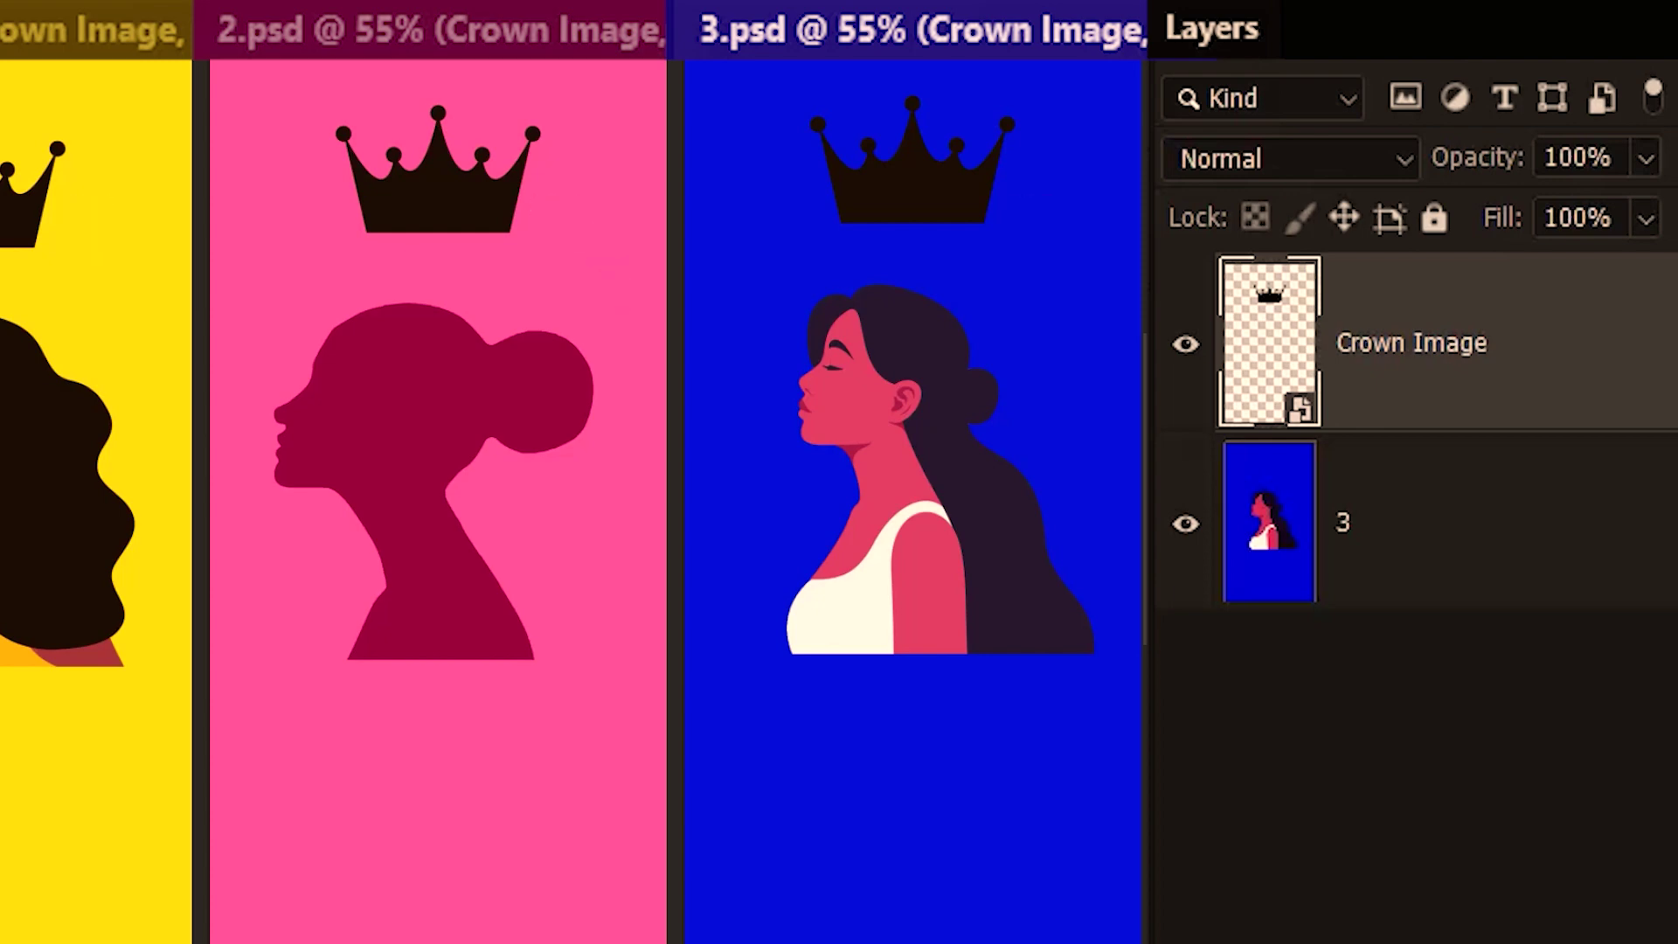
Open the embedded Crown Image contents from 2.psd, cut a horizontal strip out of the crown's lower part, and save
left_click(395, 45)
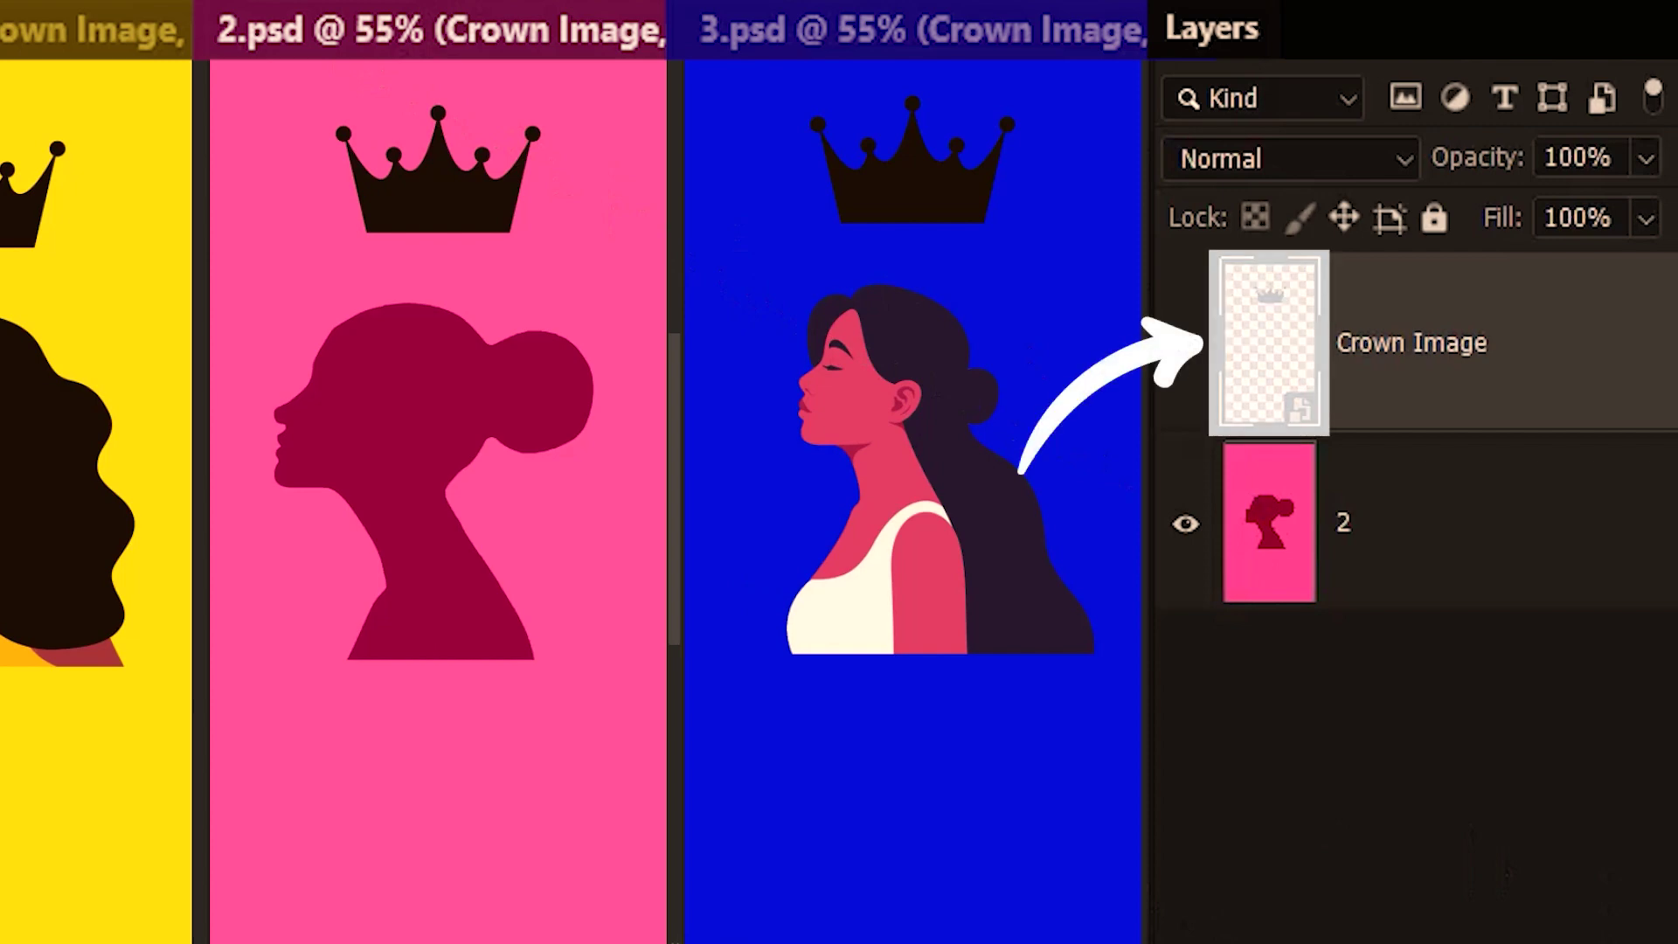
double_click(1281, 350)
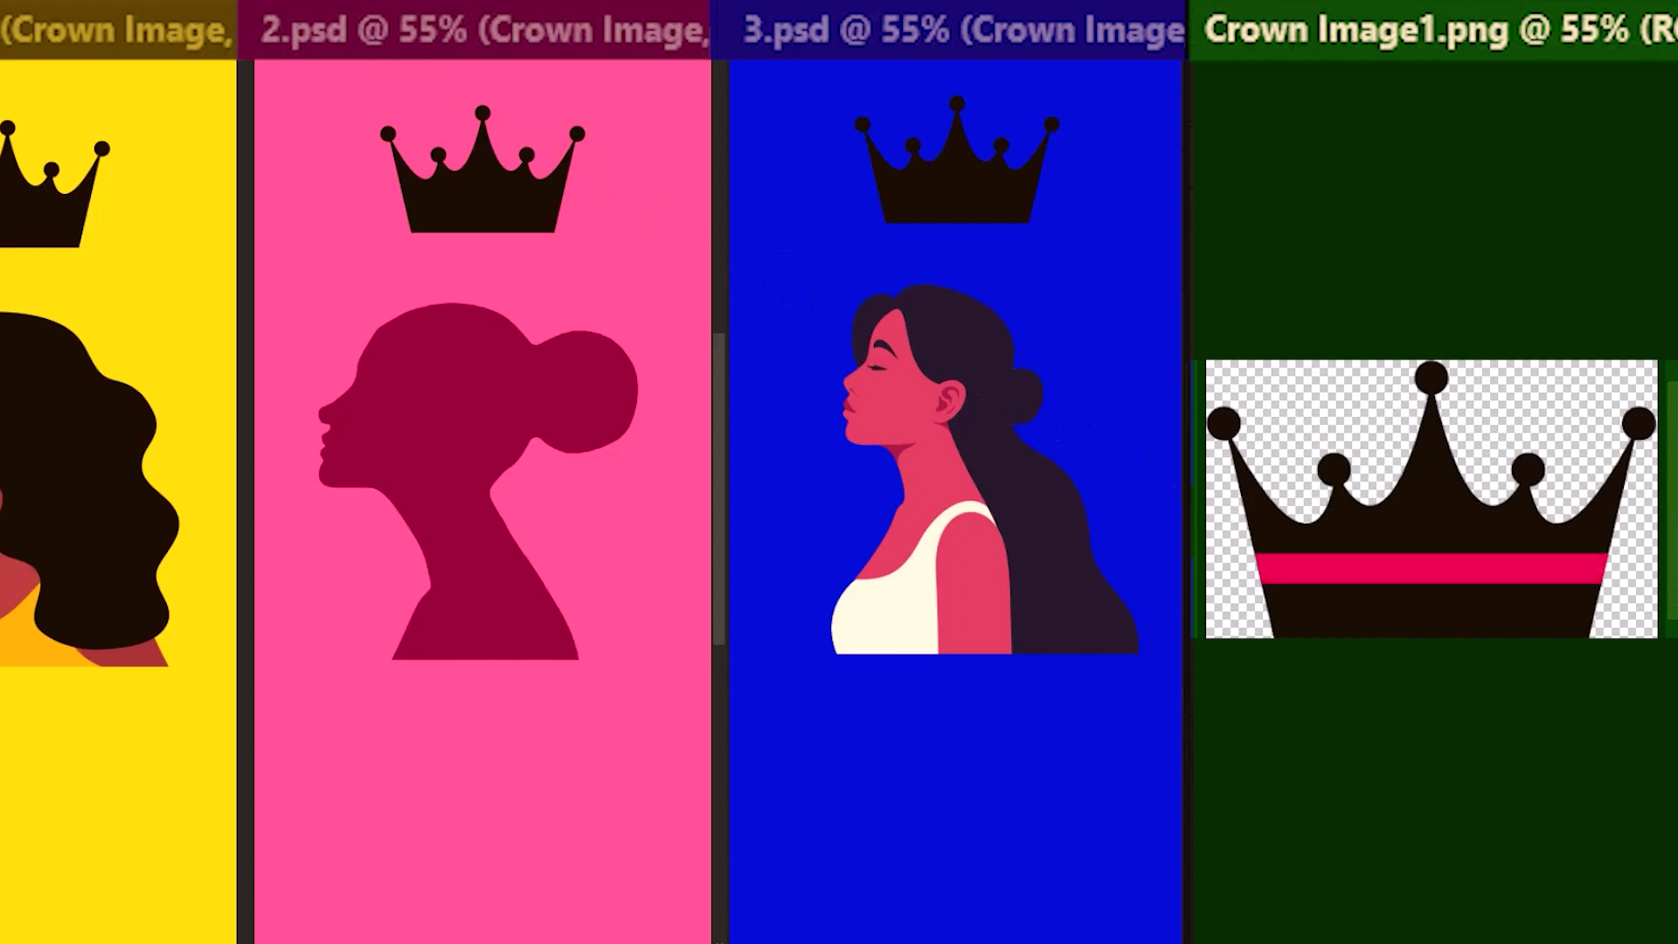
left_click_drag(1236, 569, 1617, 569)
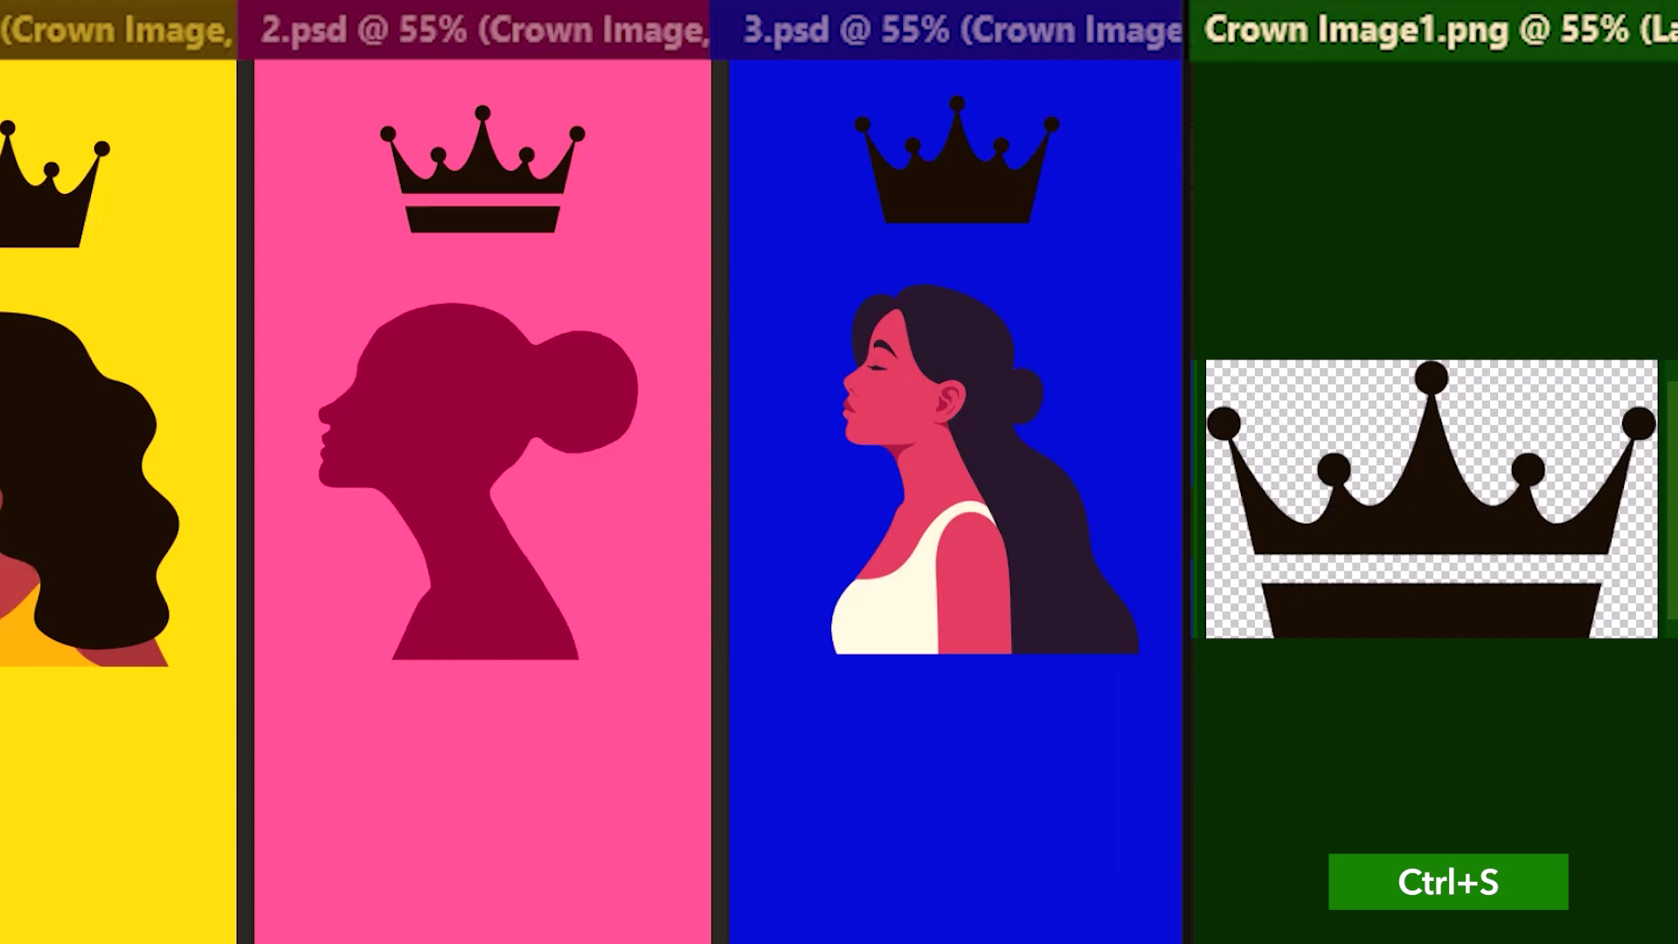
key("ctrl+s")
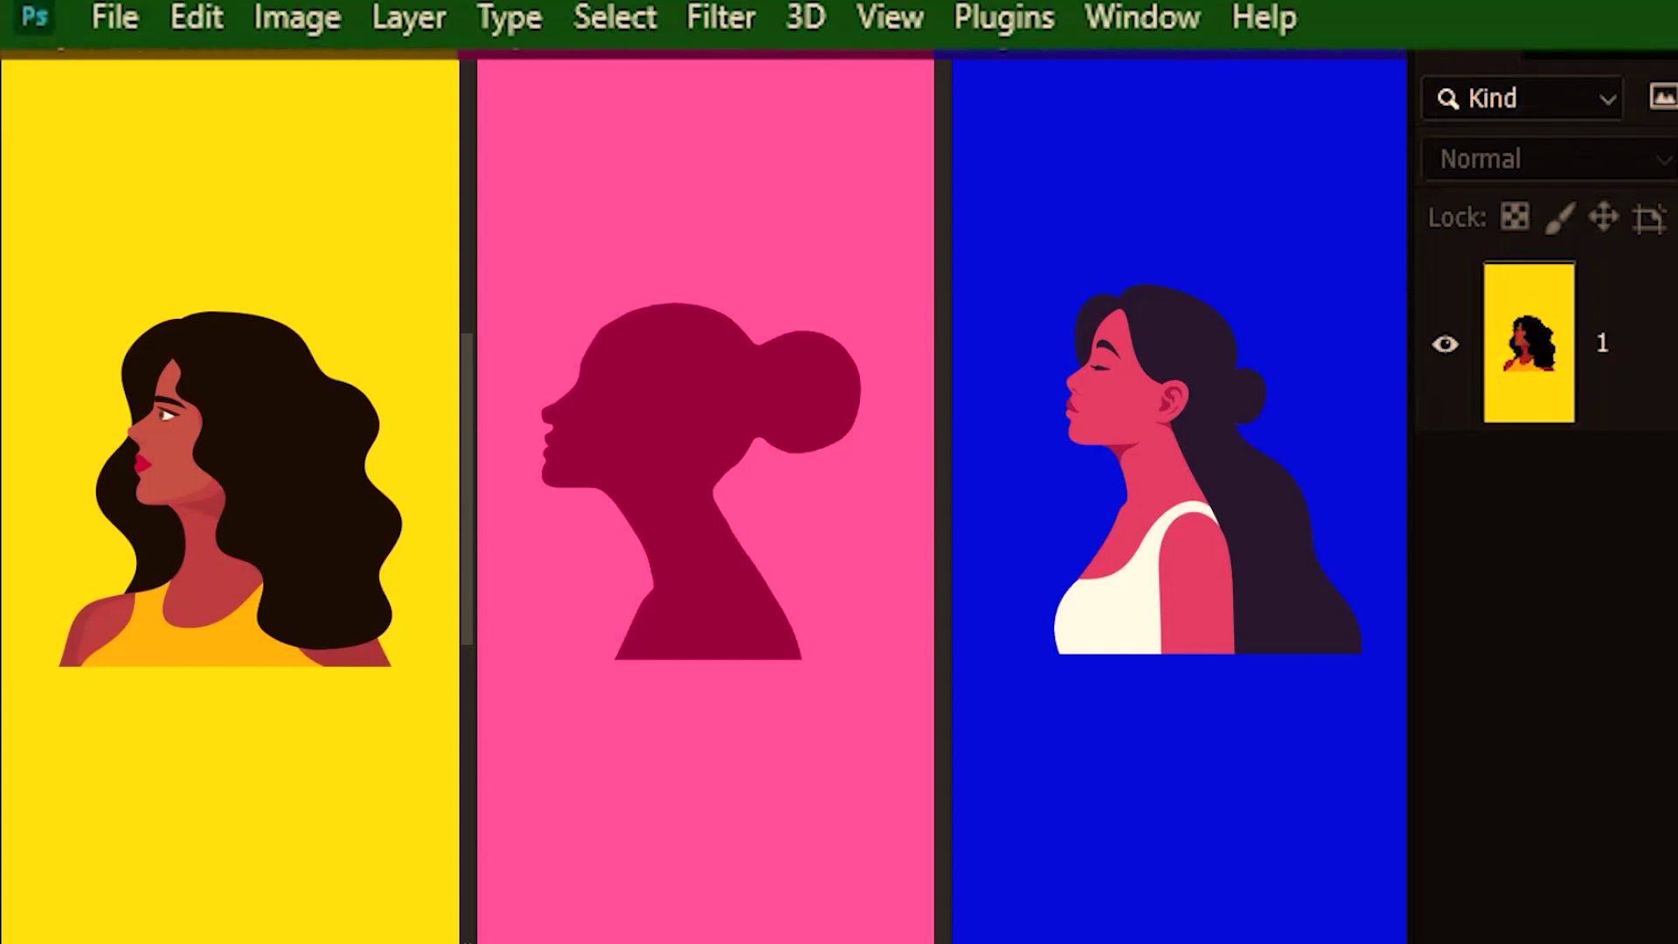
Place Crown Image as a linked smart object in 1.psd and position it above the woman's head
left_click(109, 28)
scroll(408, 472, "down", 3)
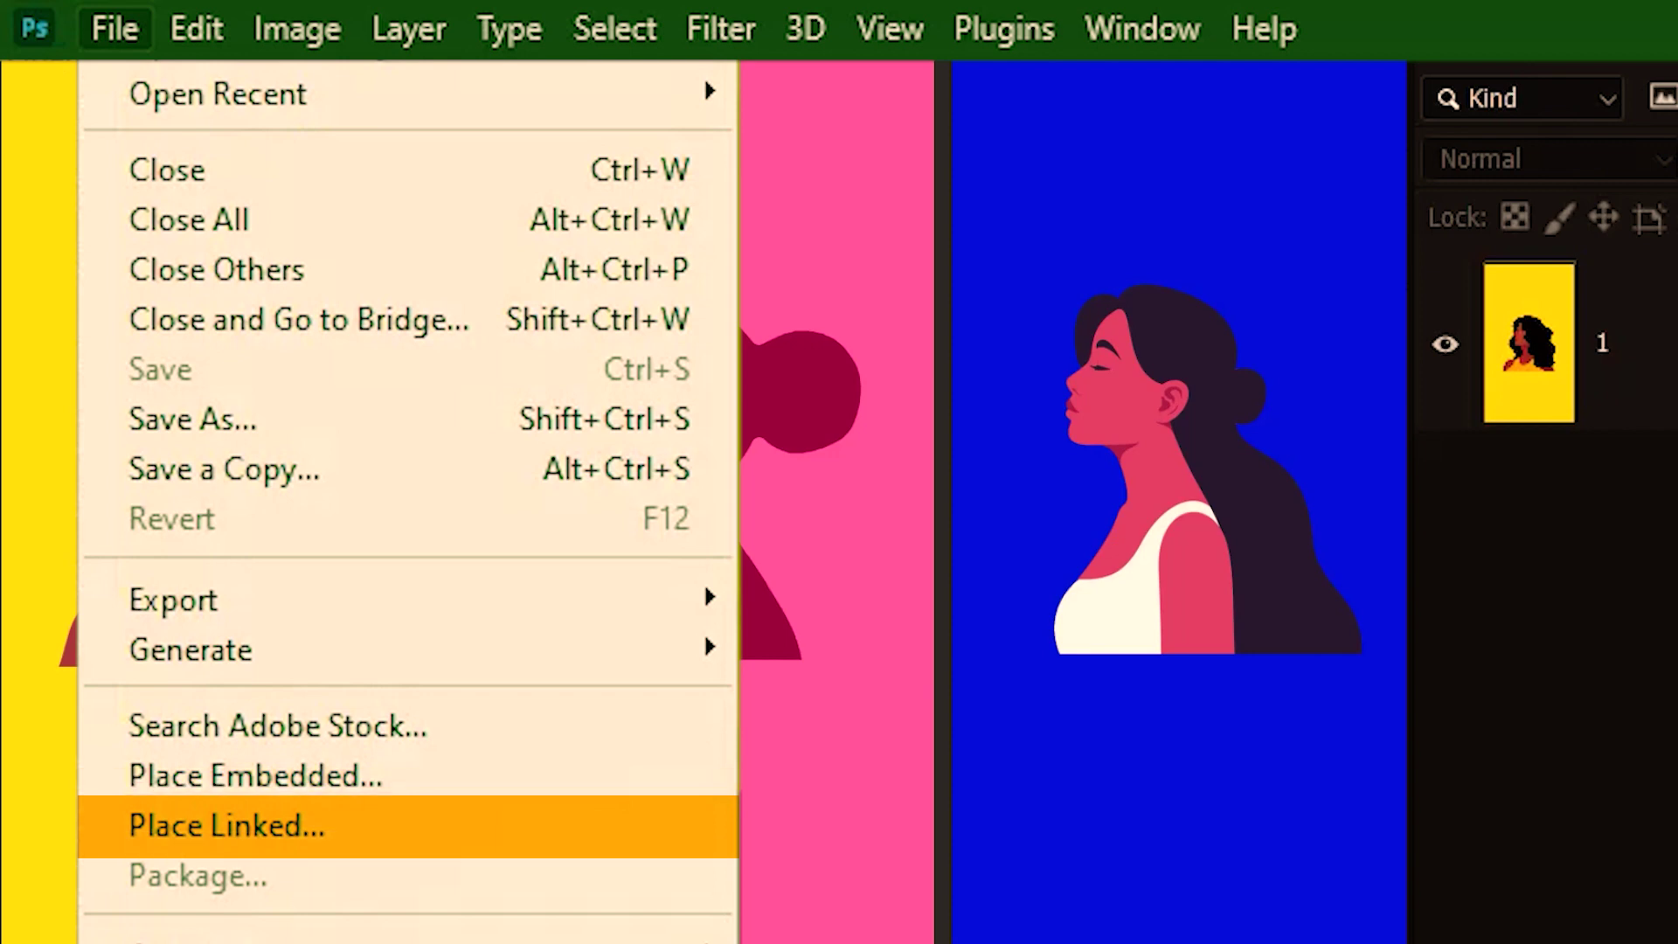
left_click(206, 823)
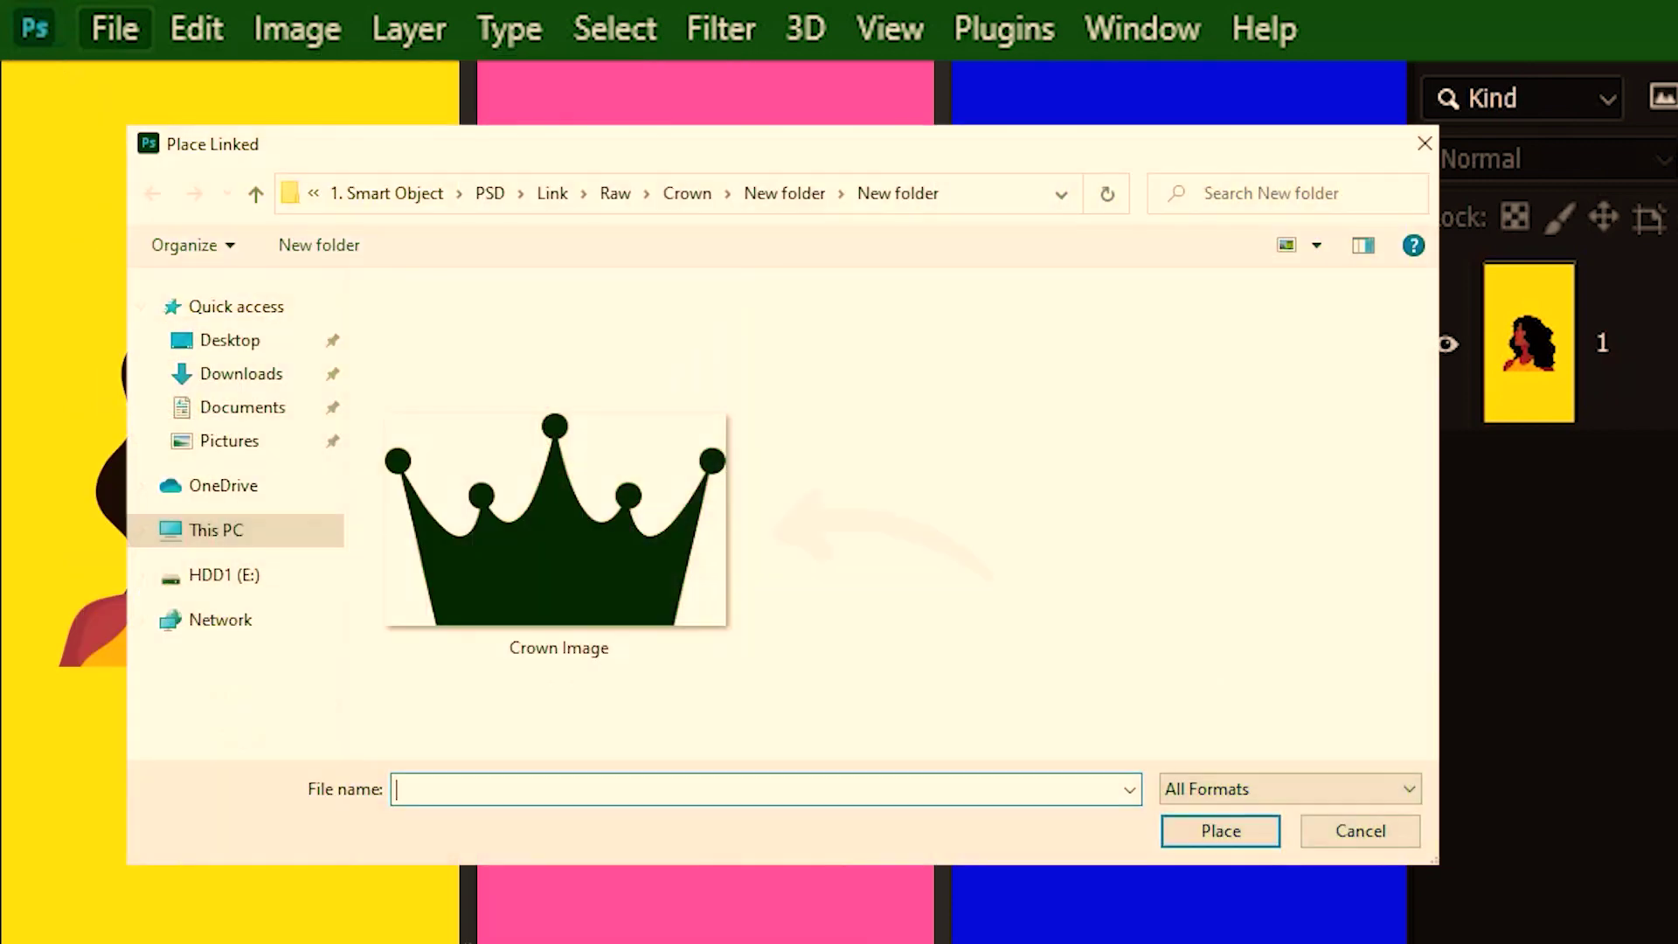
left_click(673, 539)
left_click(1222, 830)
left_click_drag(271, 491, 271, 192)
key("Return")
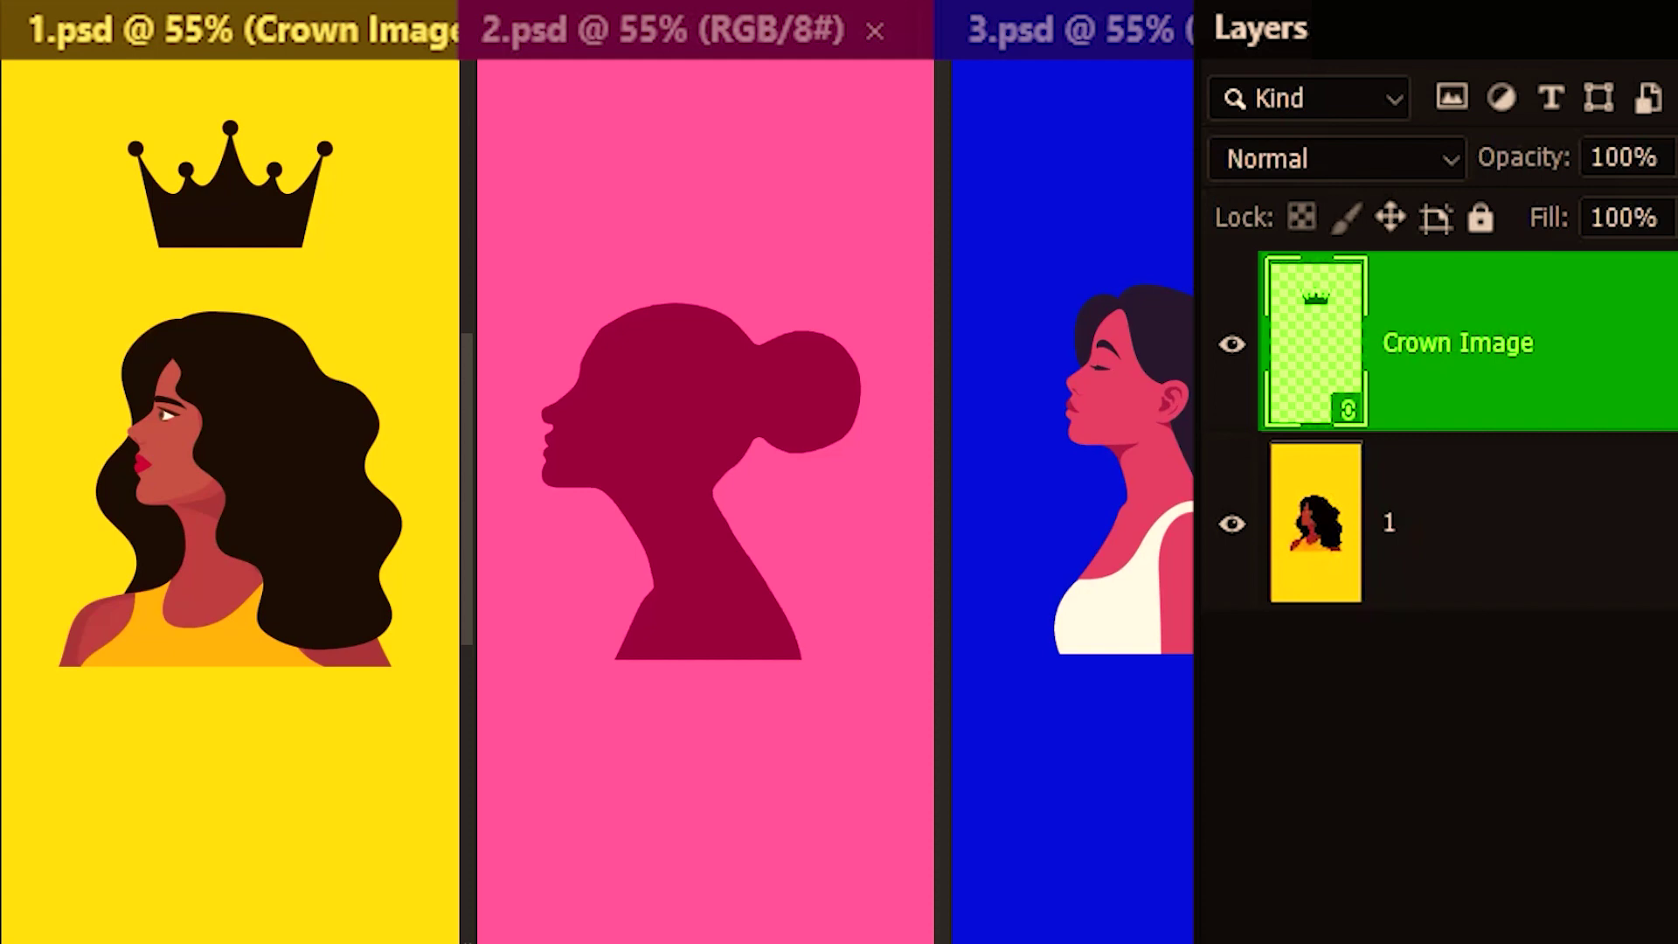
Copy the linked Crown Image smart object into 2.psd and position it above the silhouette's head
key("ctrl+c")
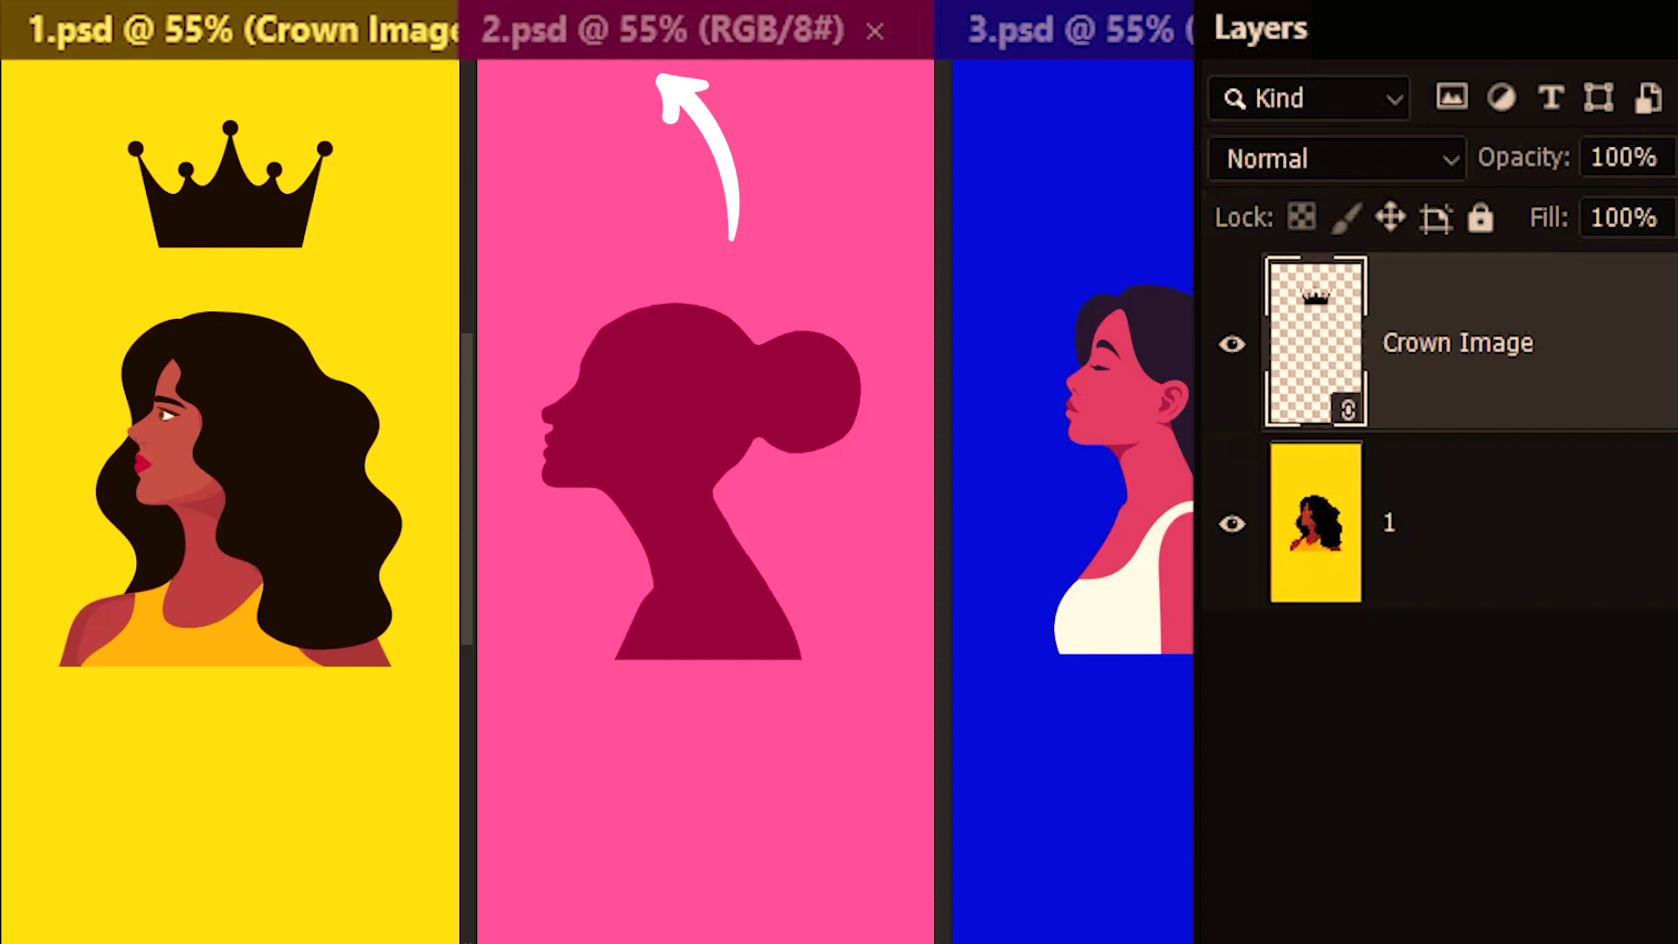
left_click(654, 39)
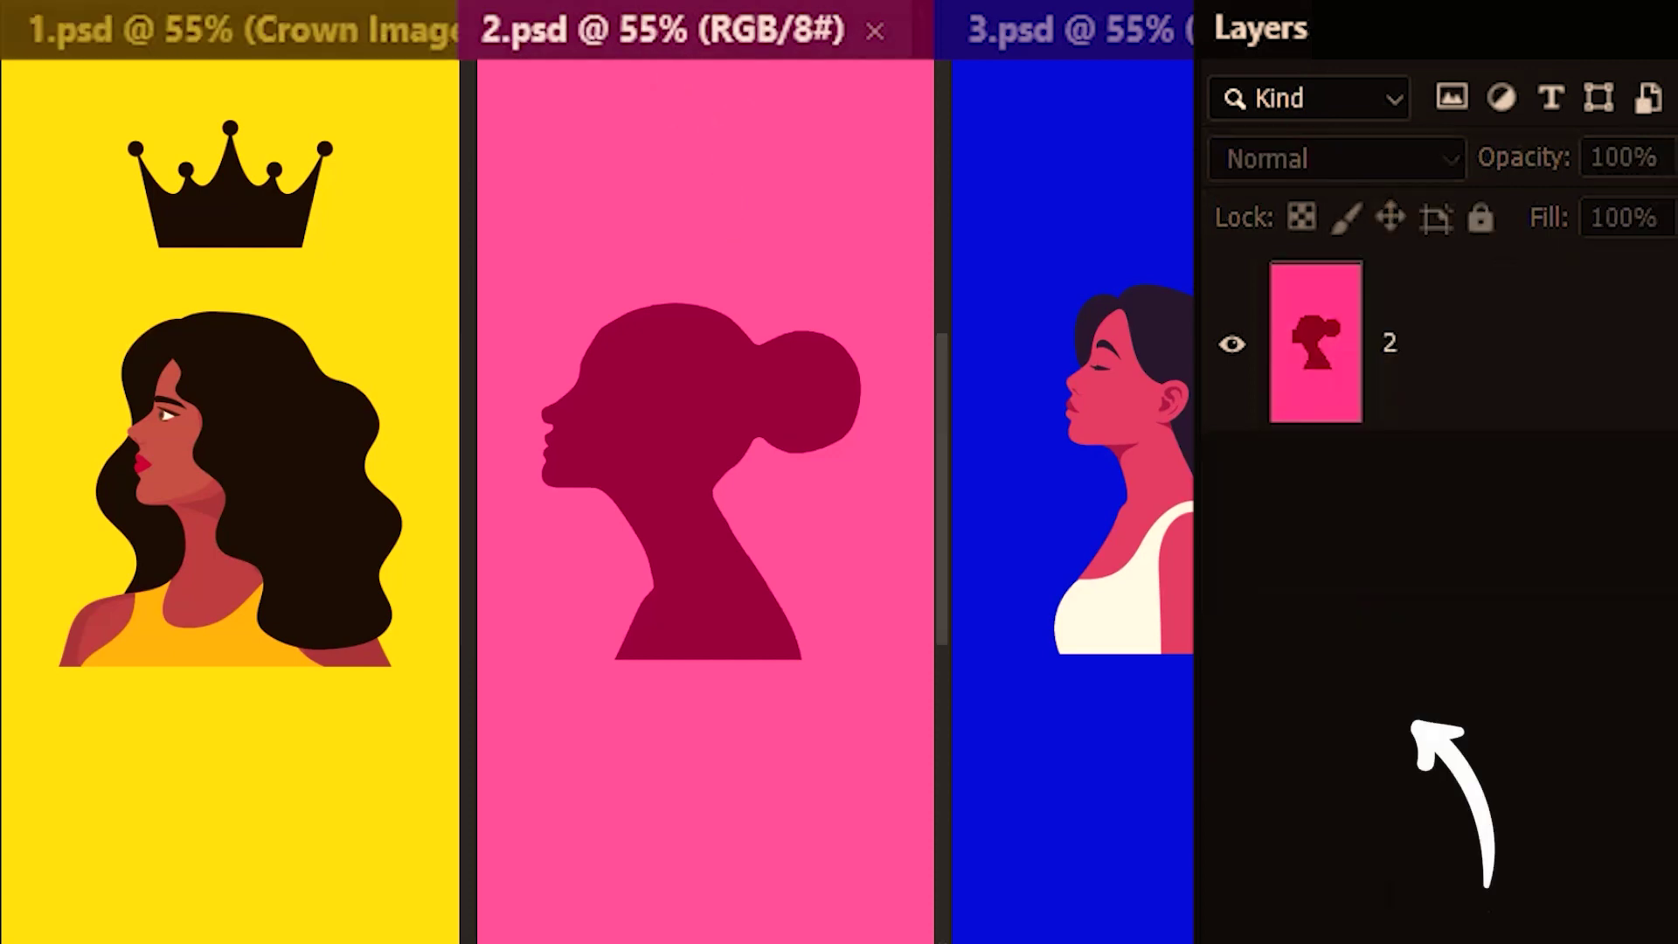
key("ctrl+v")
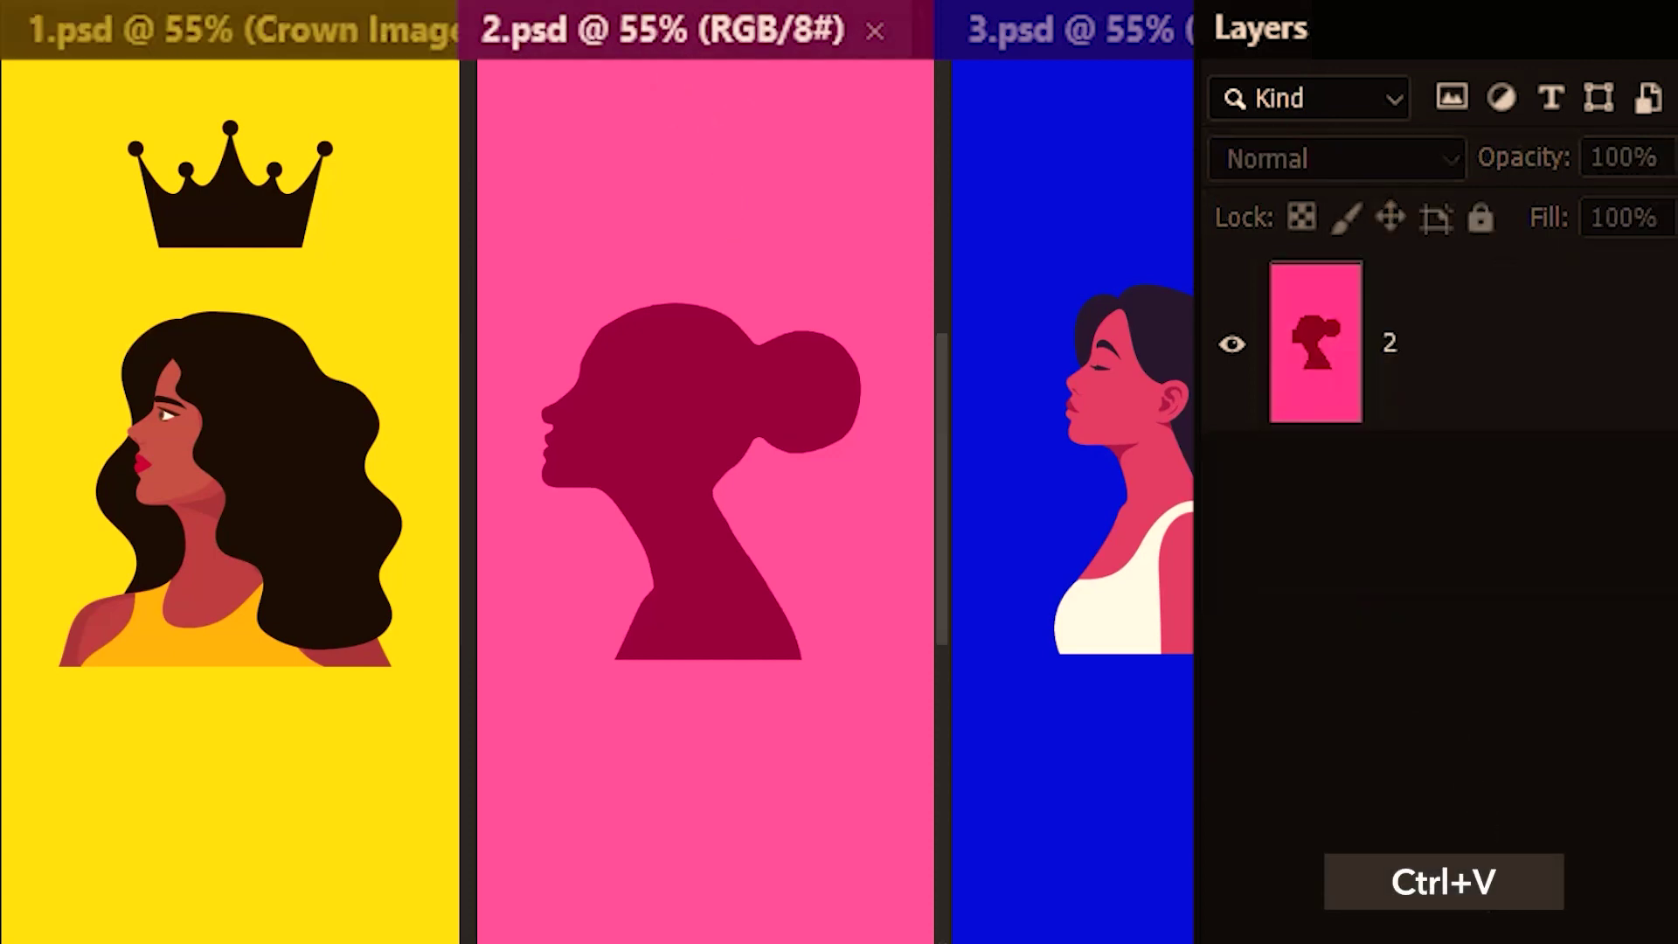
mouse_move(742, 535)
left_mouse_down()
mouse_move(696, 368)
mouse_move(697, 235)
left_mouse_up()
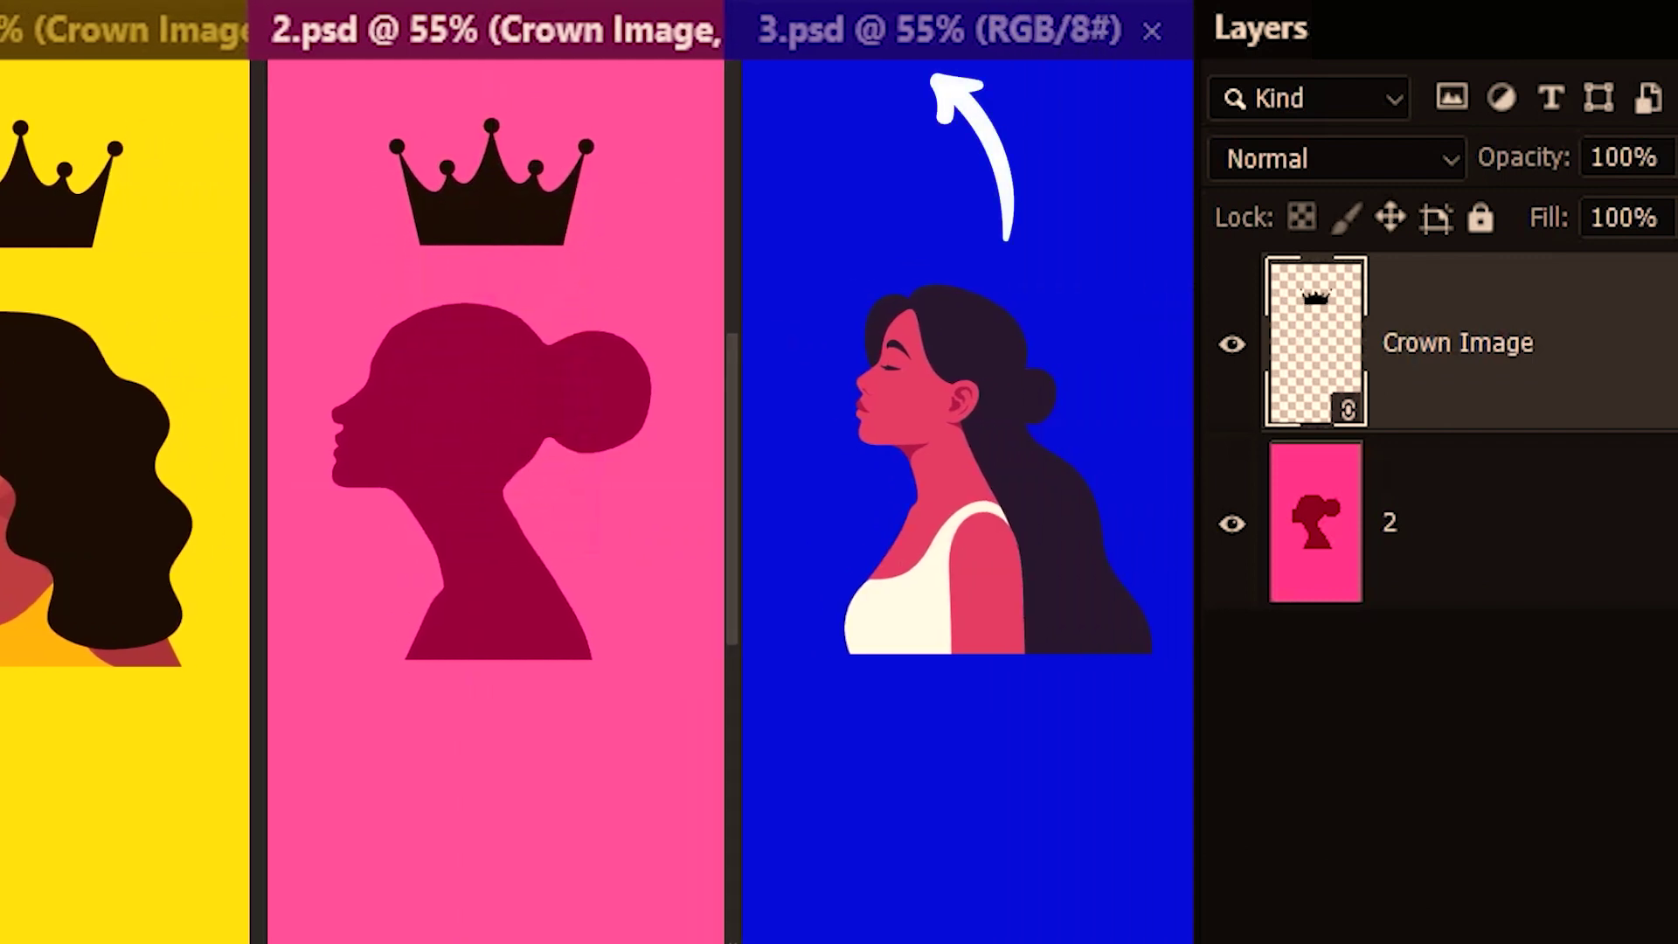
Paste the linked Crown Image smart object into 3.psd and position it above the woman's head
left_click(956, 38)
key("ctrl+v")
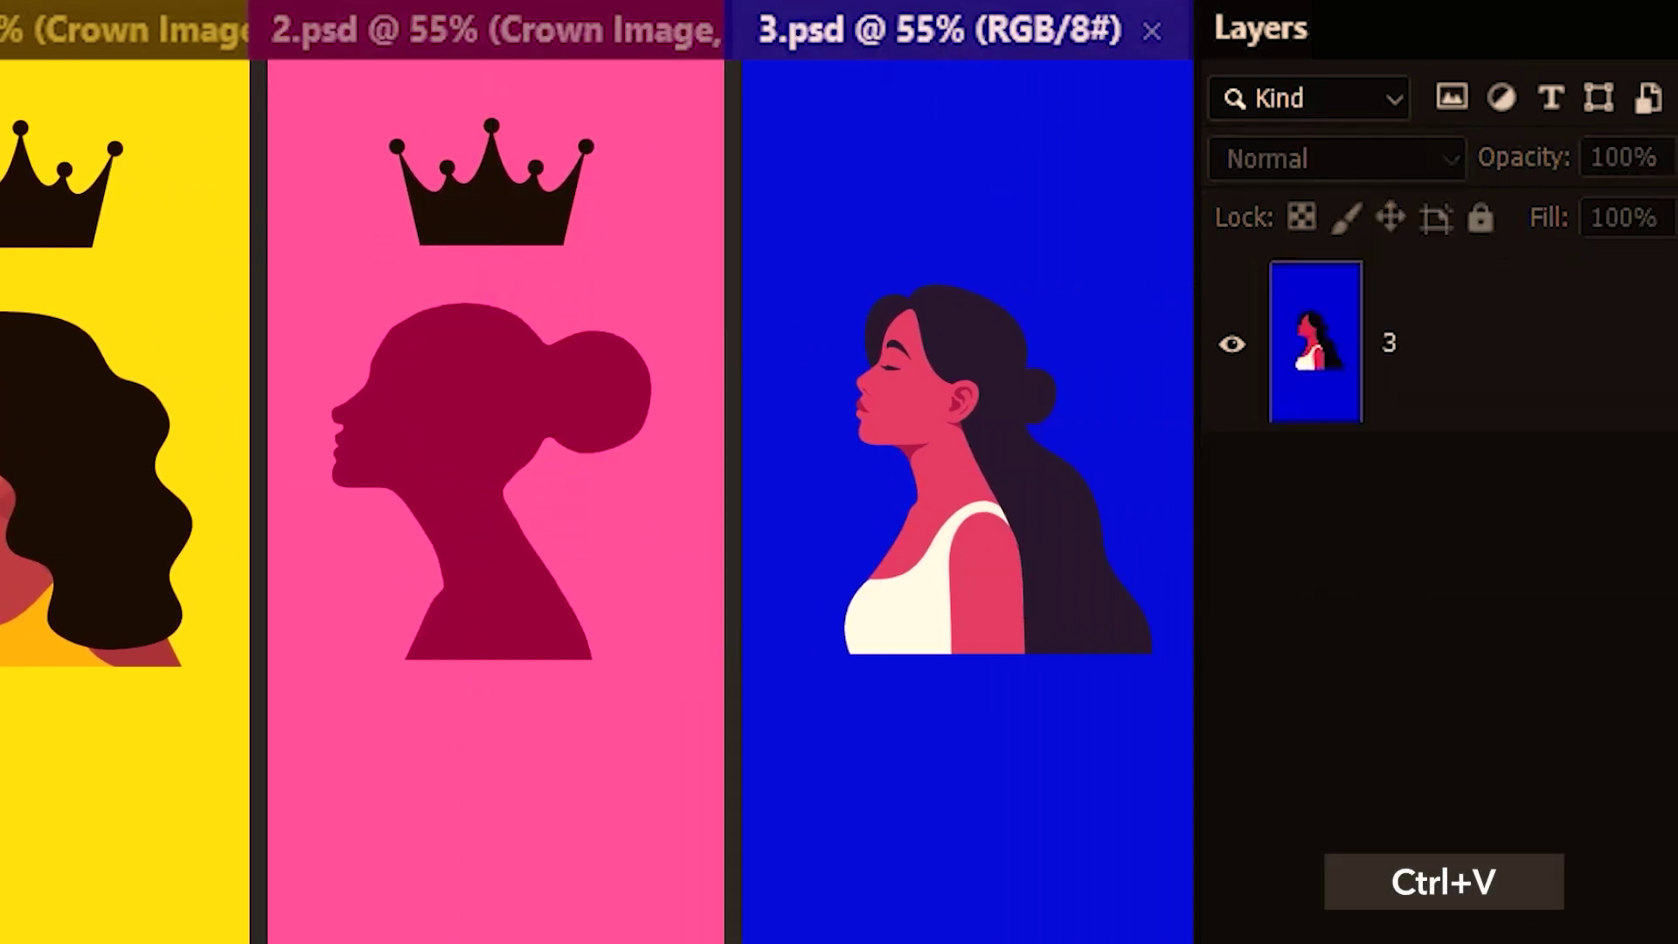
left_click_drag(982, 513, 982, 191)
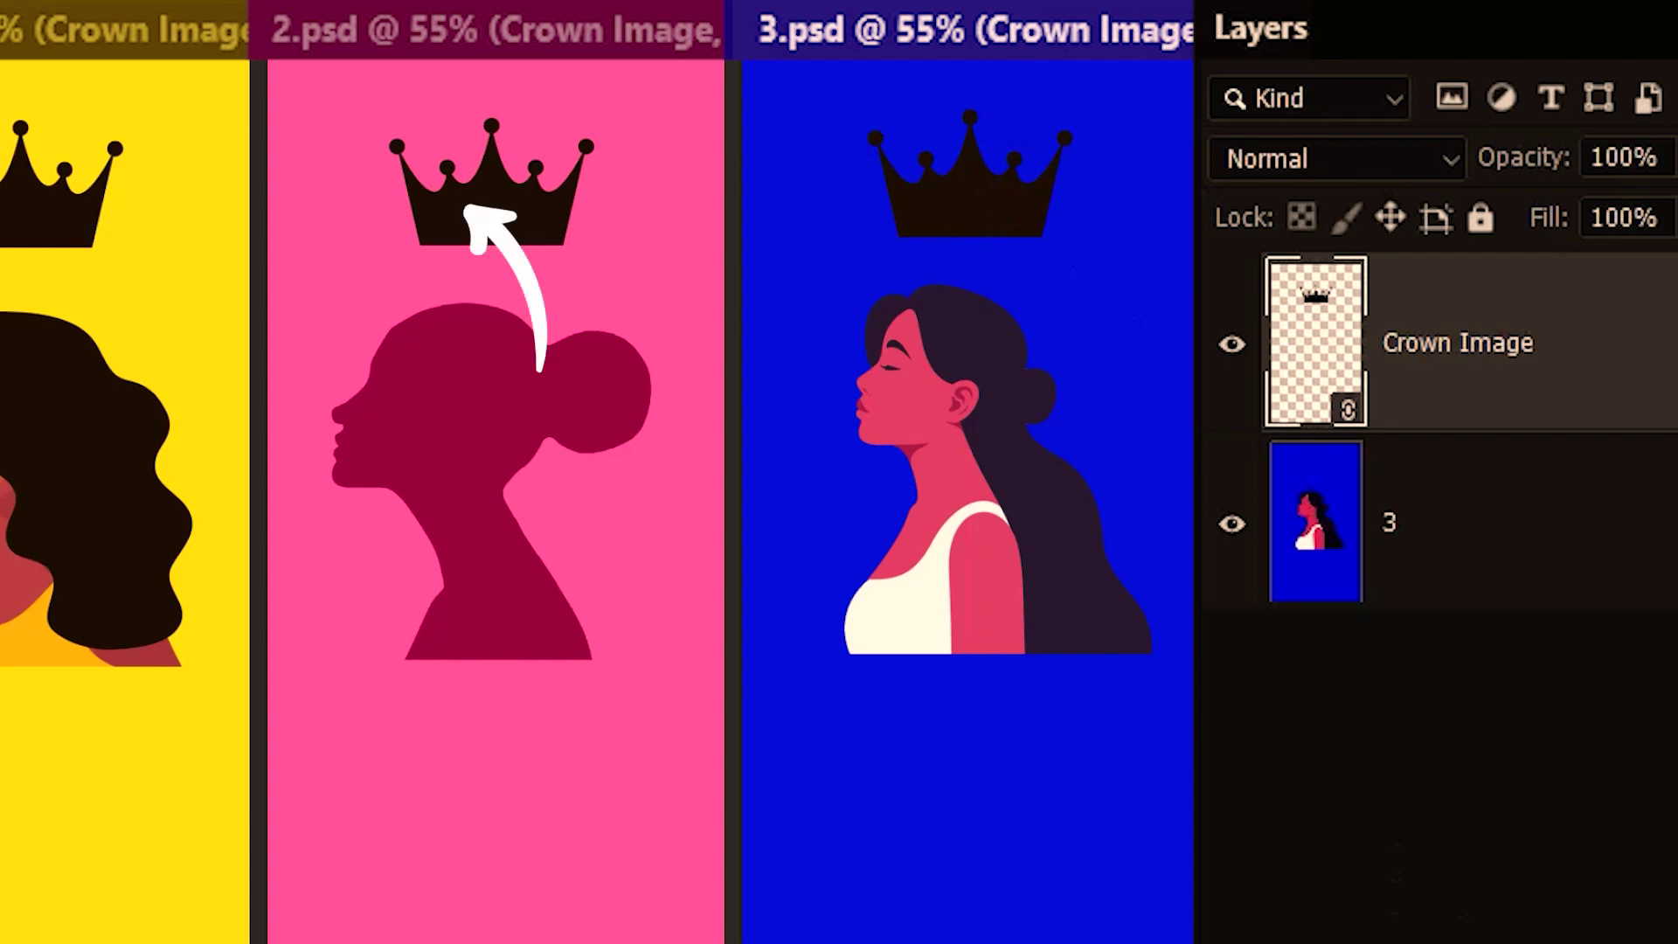
Open the linked Crown Image source from 2.psd, cut a horizontal strip out of the crown's lower part, and save
left_click(502, 39)
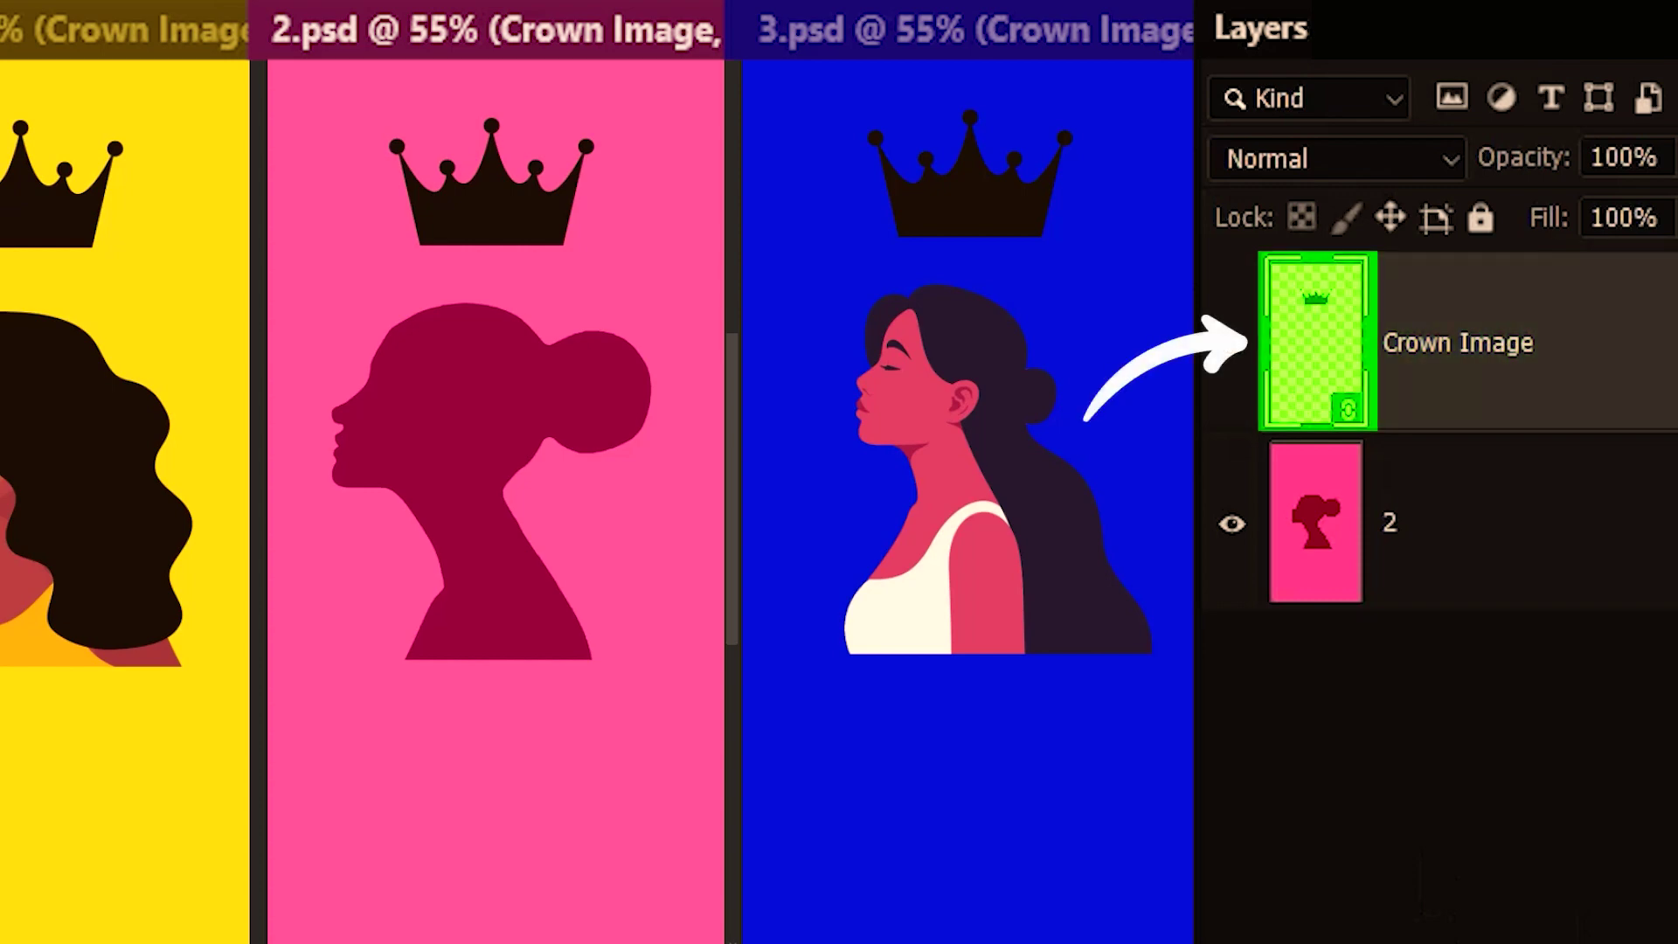
double_click(1320, 367)
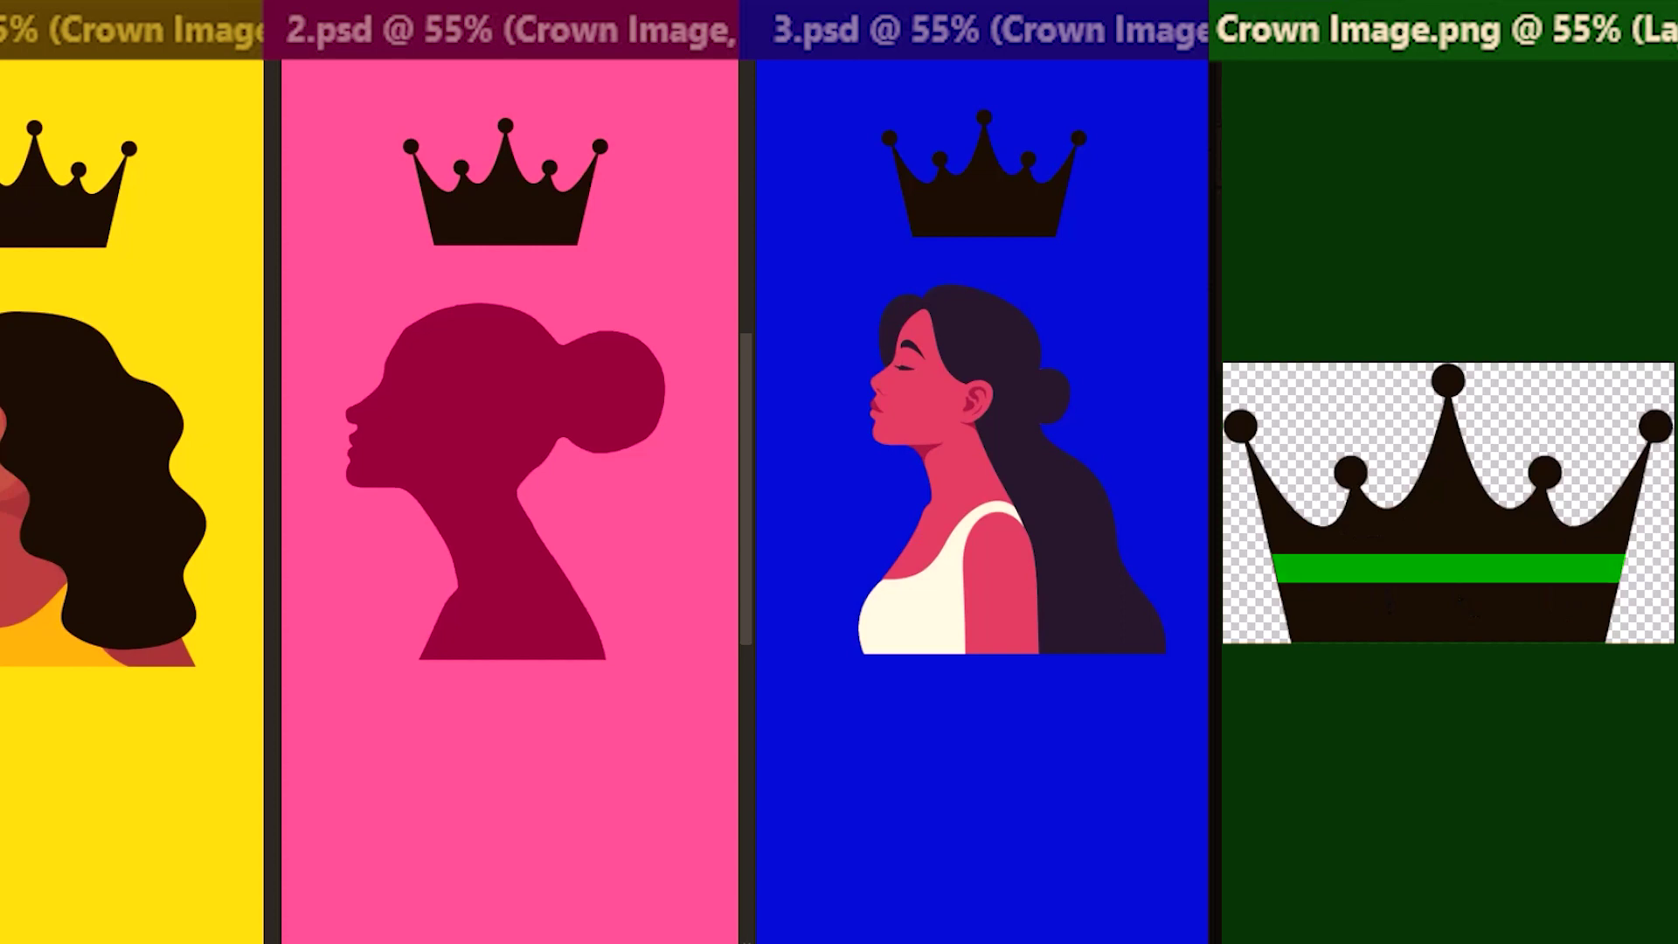
left_click_drag(1241, 569, 1630, 569)
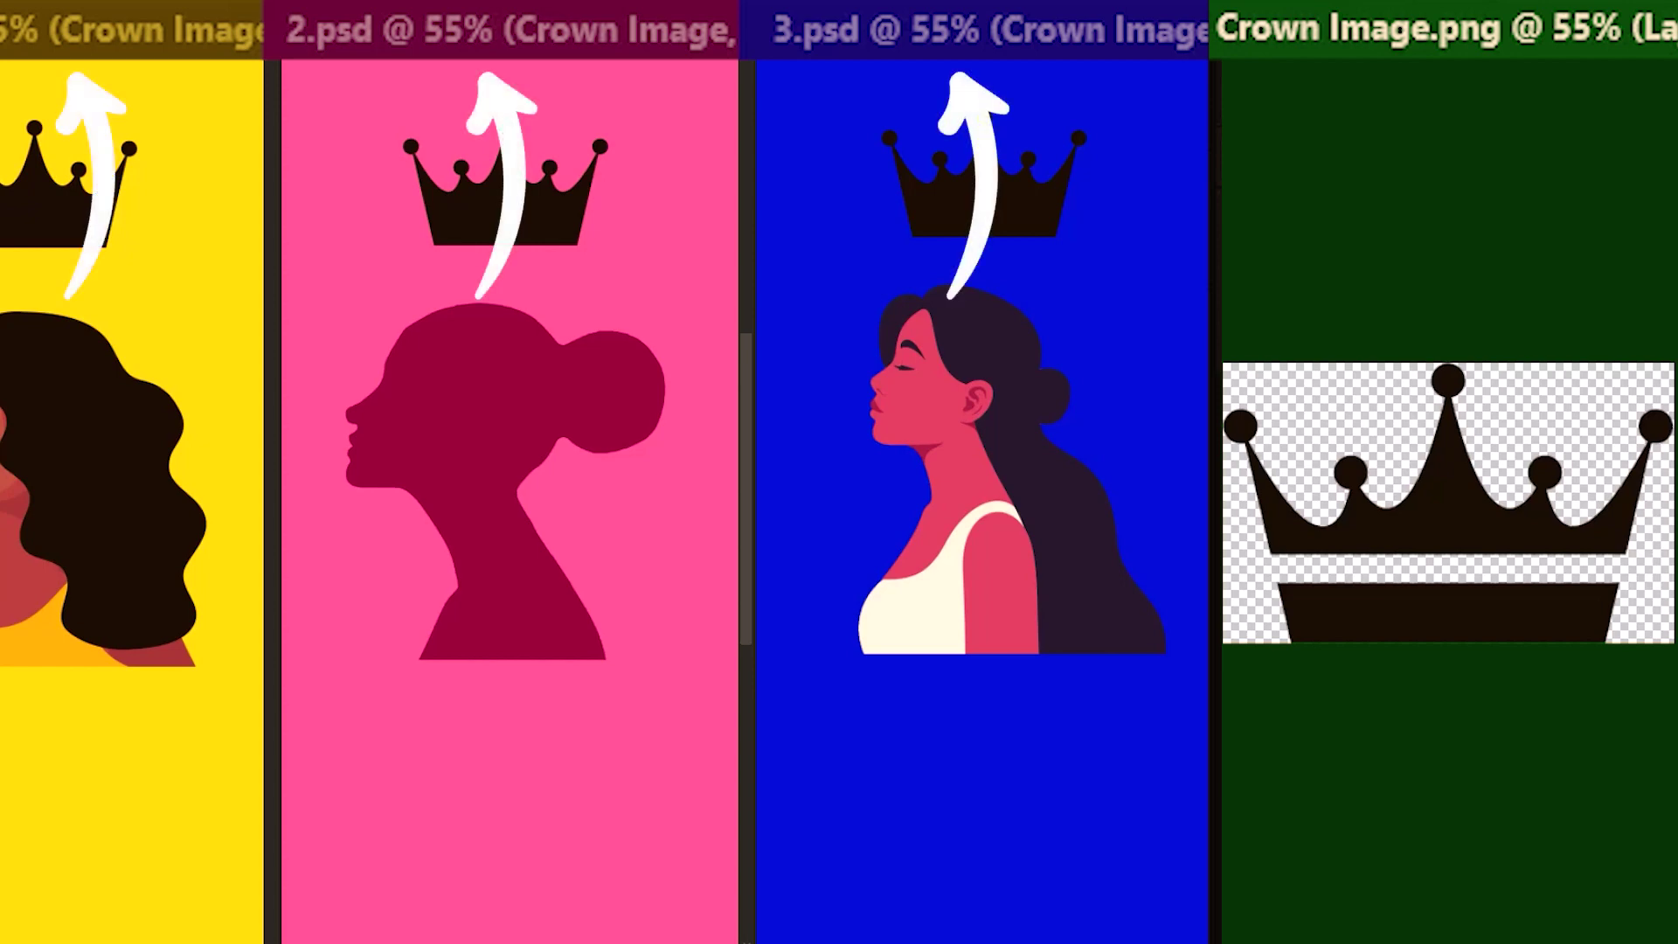
key("ctrl+s")
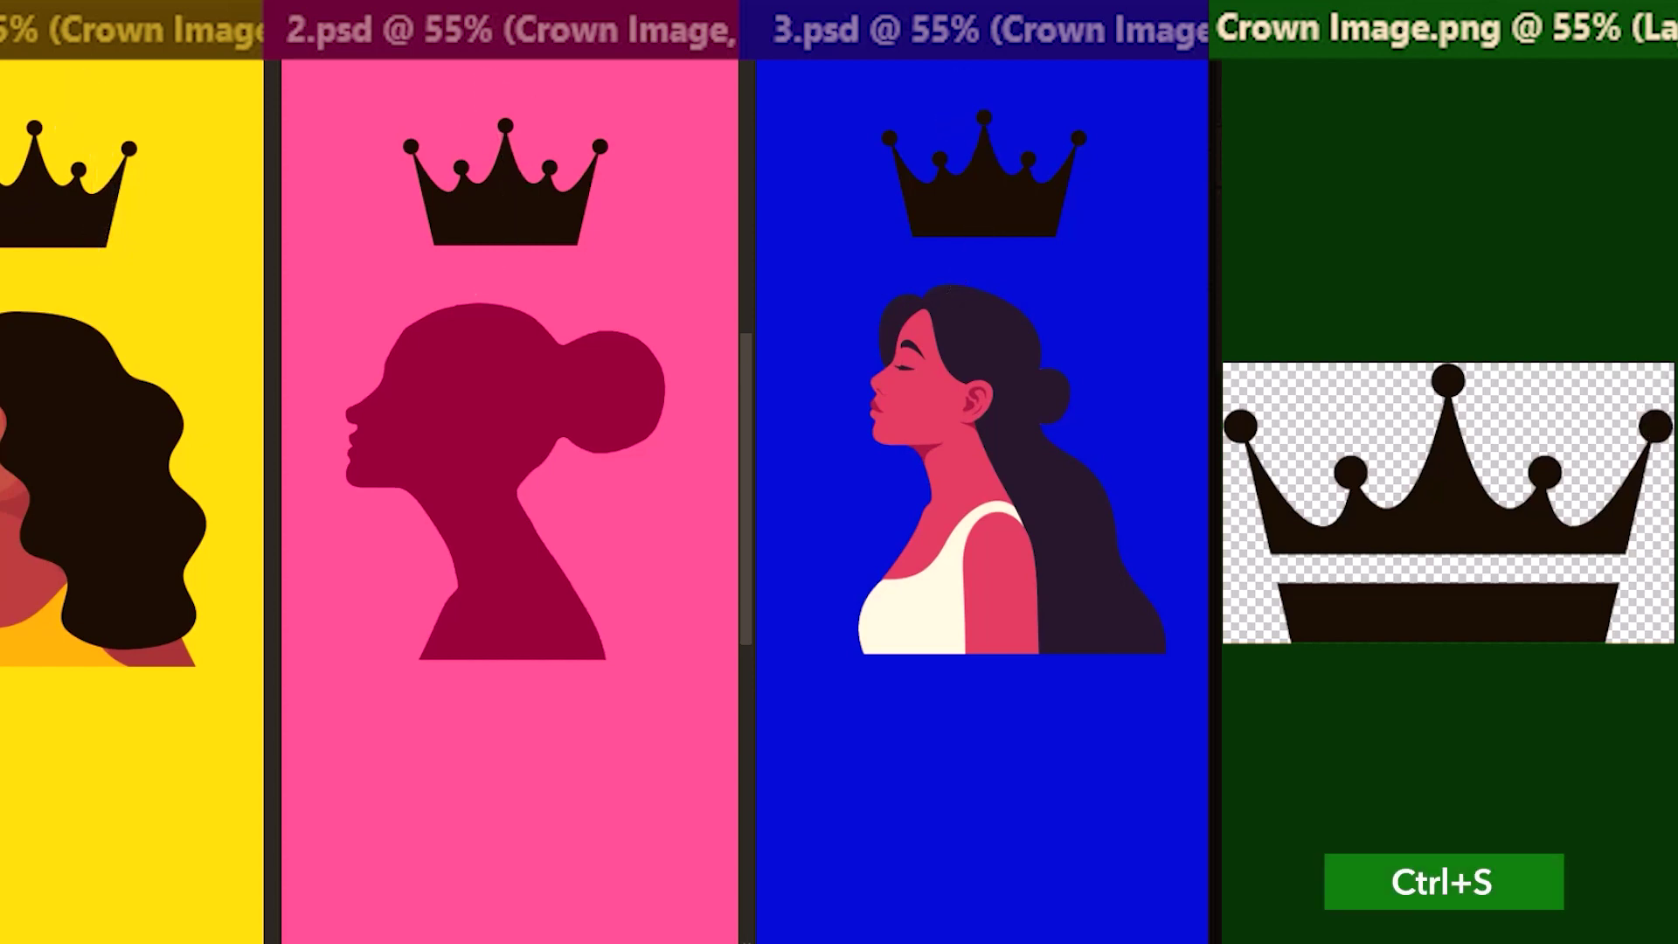